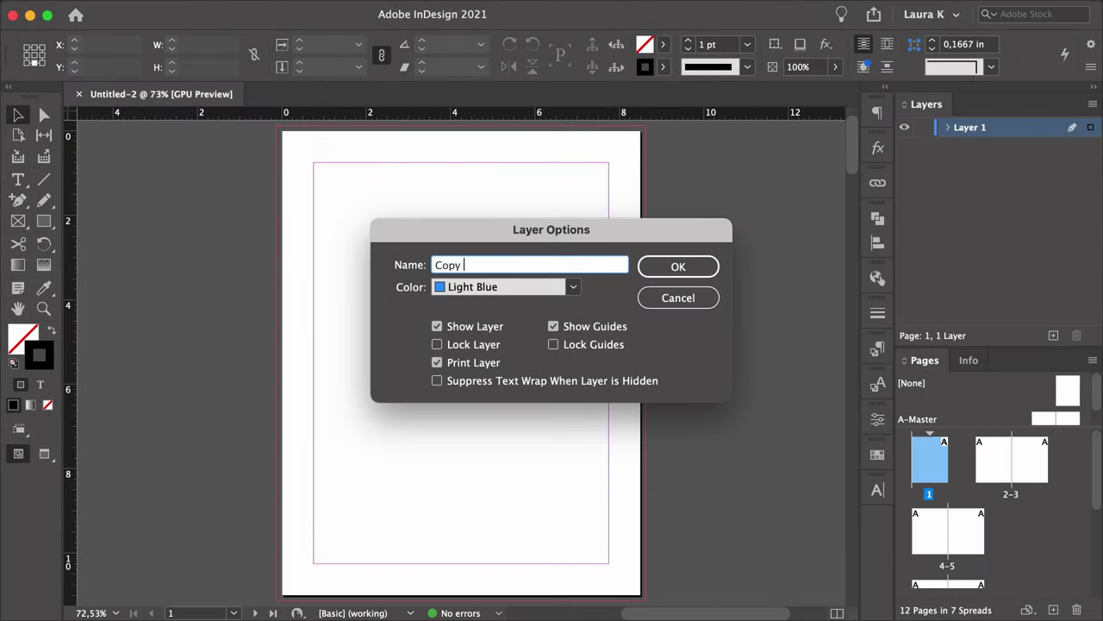
Confirm the Copy (Front) layer name, then add and rename new layers Images and Background.
key("Return")
left_click(1054, 336)
double_click(986, 131)
type("Images")
key("Return")
left_click(1053, 335)
double_click(986, 131)
type("Backgr")
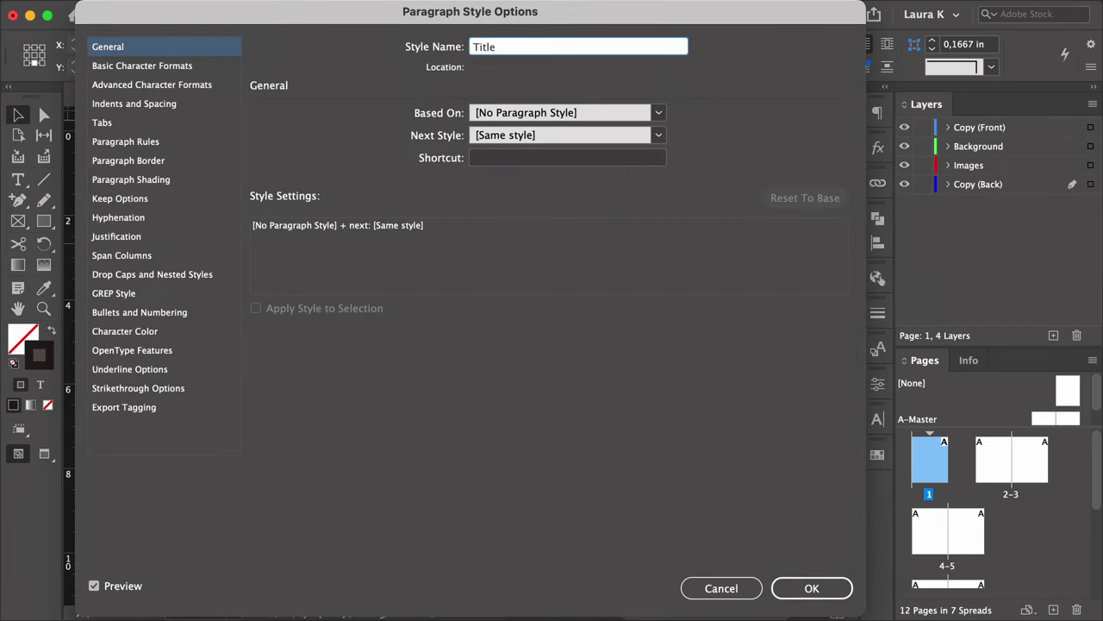
Change the Title style's font family to Bergen.
left_click(212, 67)
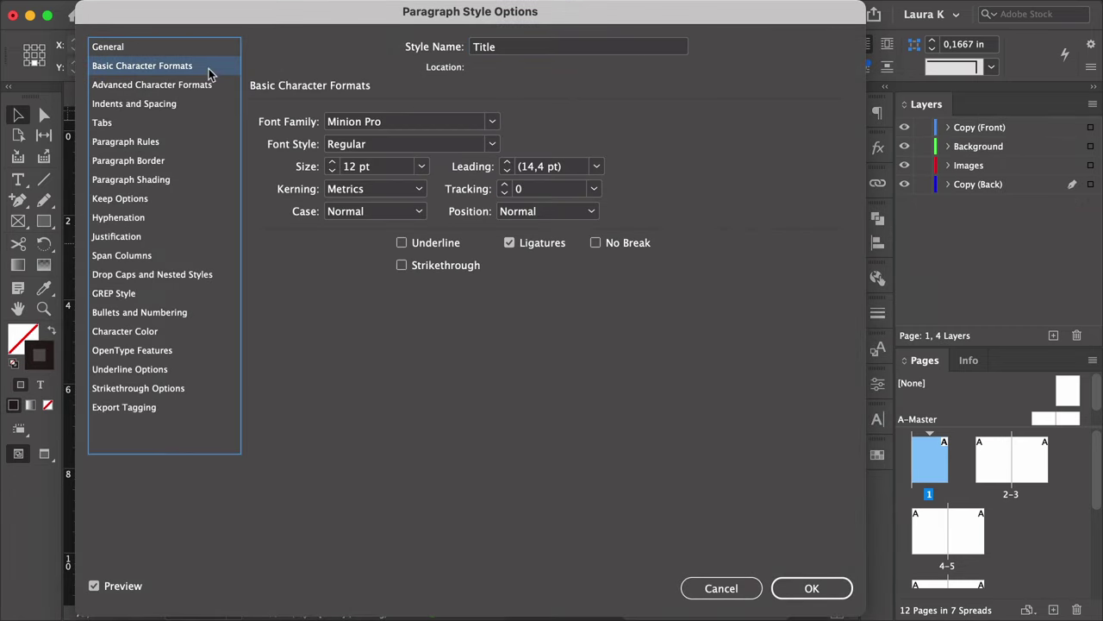
triple_click(421, 119)
type("Bergen")
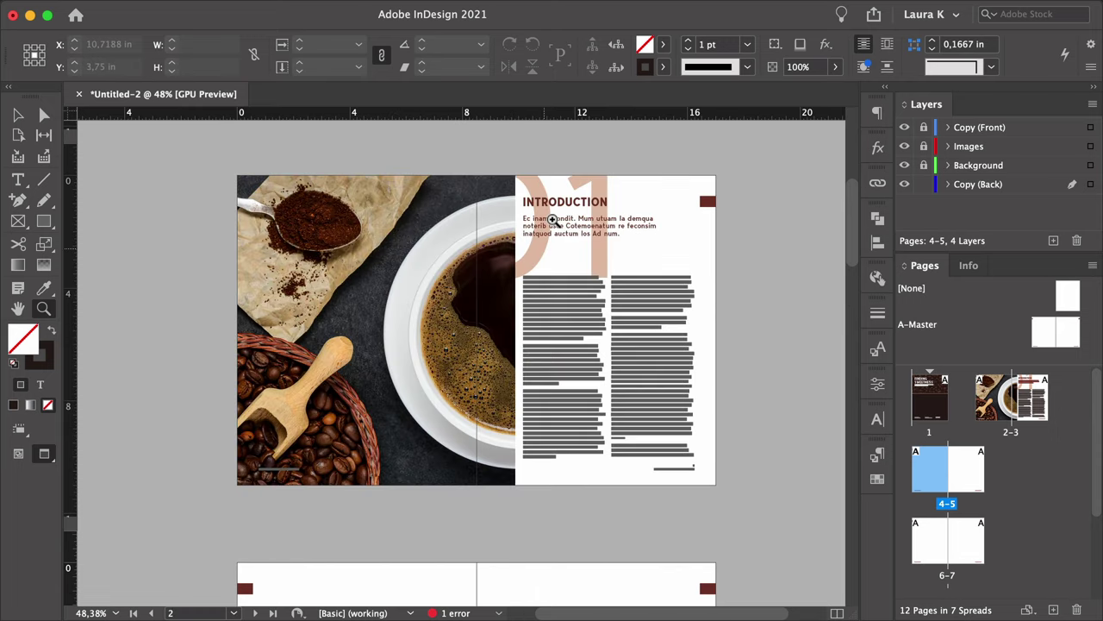
Copy all of spread 2-3's objects and paste them in place on spread 4-5.
key("v")
key("super+a")
key("super+c")
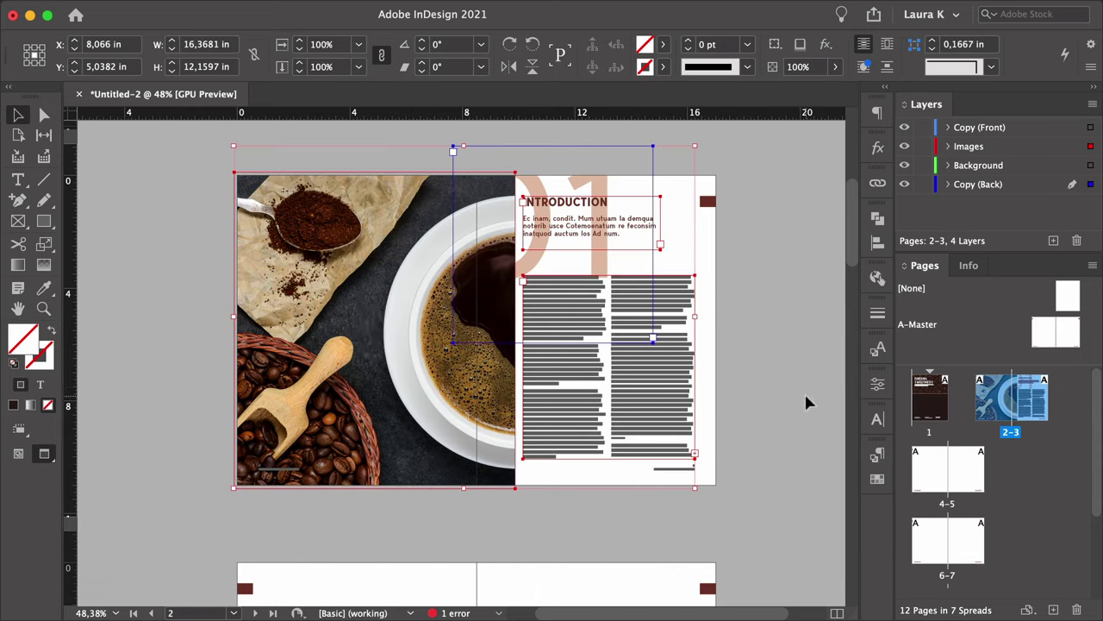
key("alt+Page_Down")
key("super+alt+shift+v")
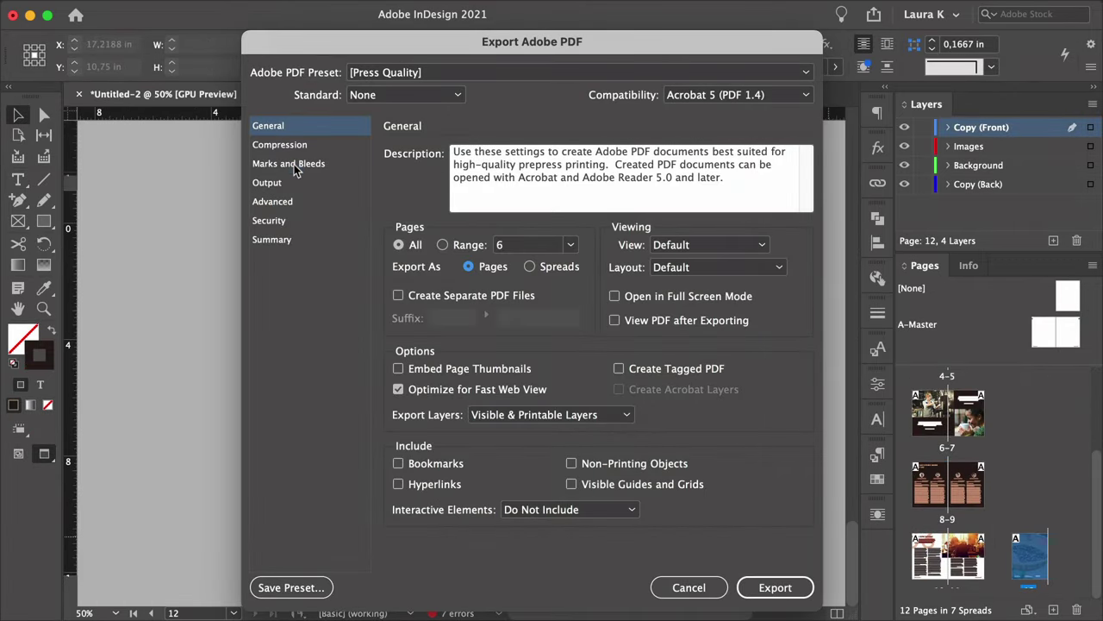
Enable all printer's marks with document bleed for PDF export, then thread overset body text into a new frame.
left_click(293, 164)
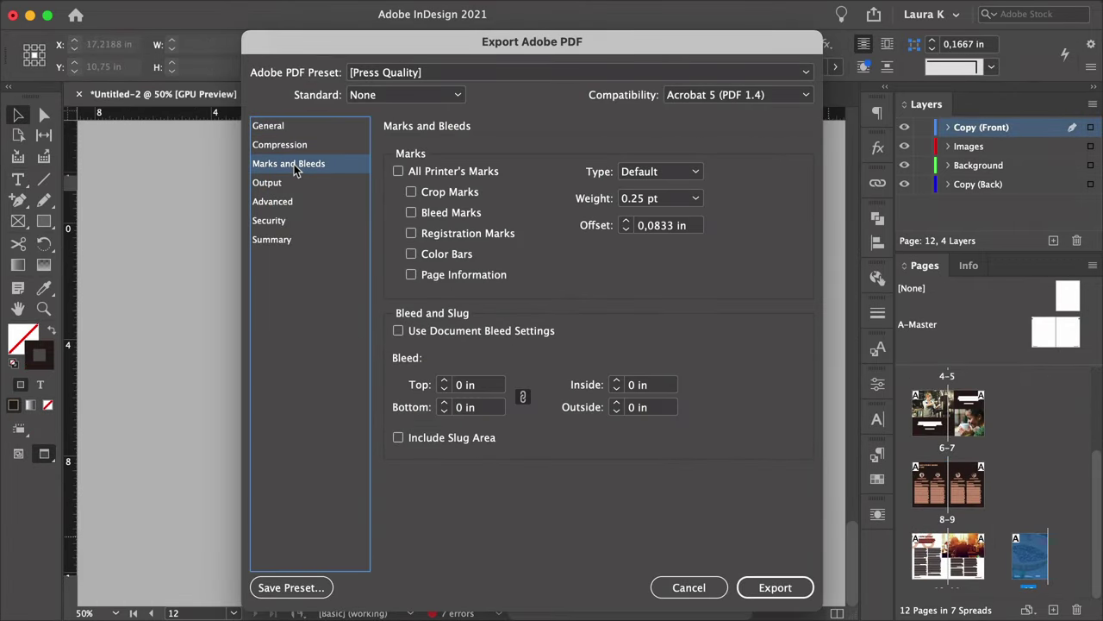
left_click(395, 171)
left_click(398, 332)
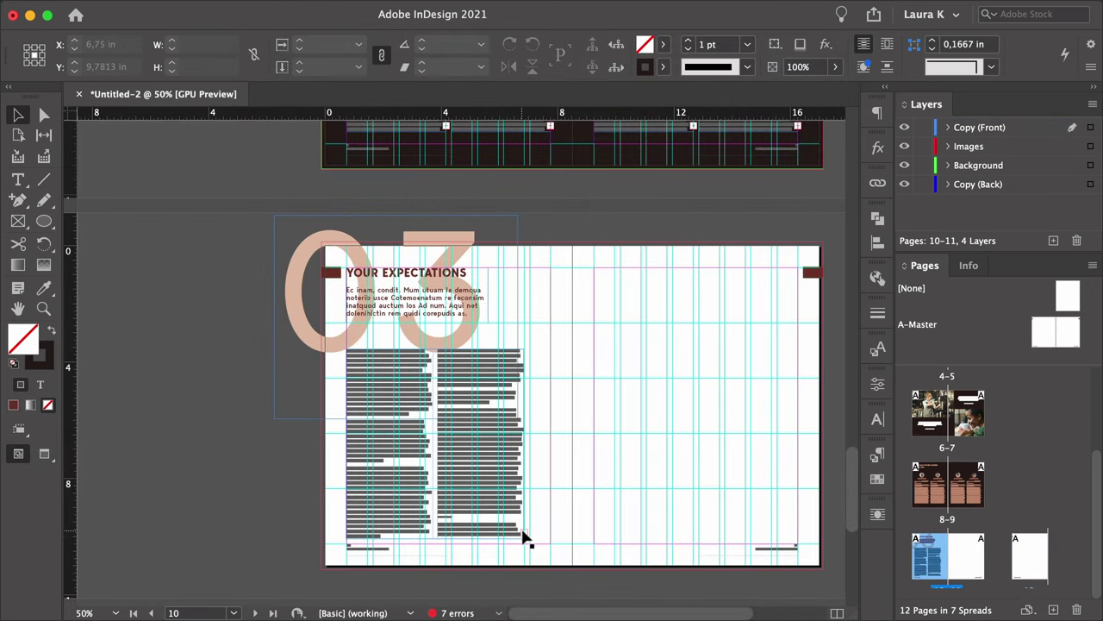
left_click(523, 532)
left_click_drag(591, 348, 776, 540)
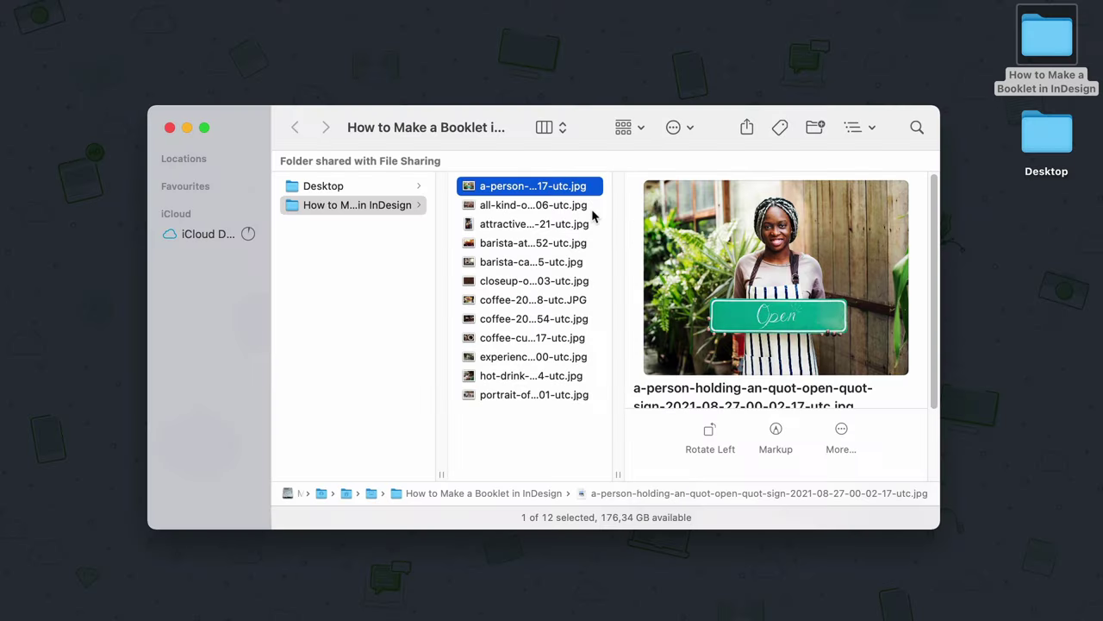
Preview the coffee photos one by one in Finder, then return to the booklet folder.
key("Down")
key("Down")
key("Down")
key("Down")
key("Down")
key("Down")
key("Down")
key("Down")
key("Down")
key("Down")
key("Down")
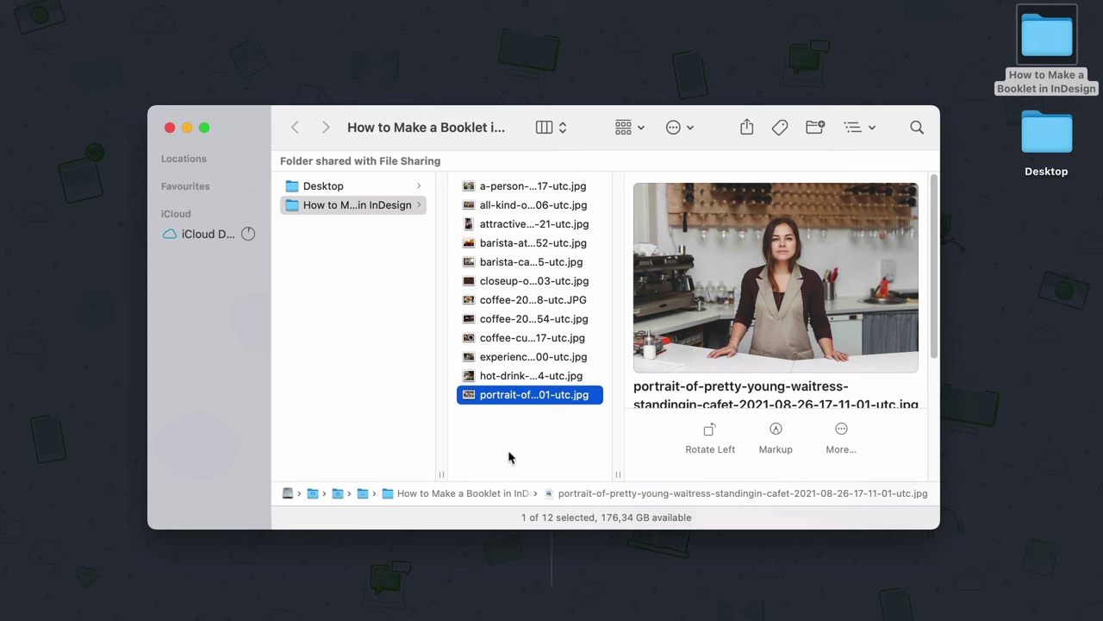
key("Left")
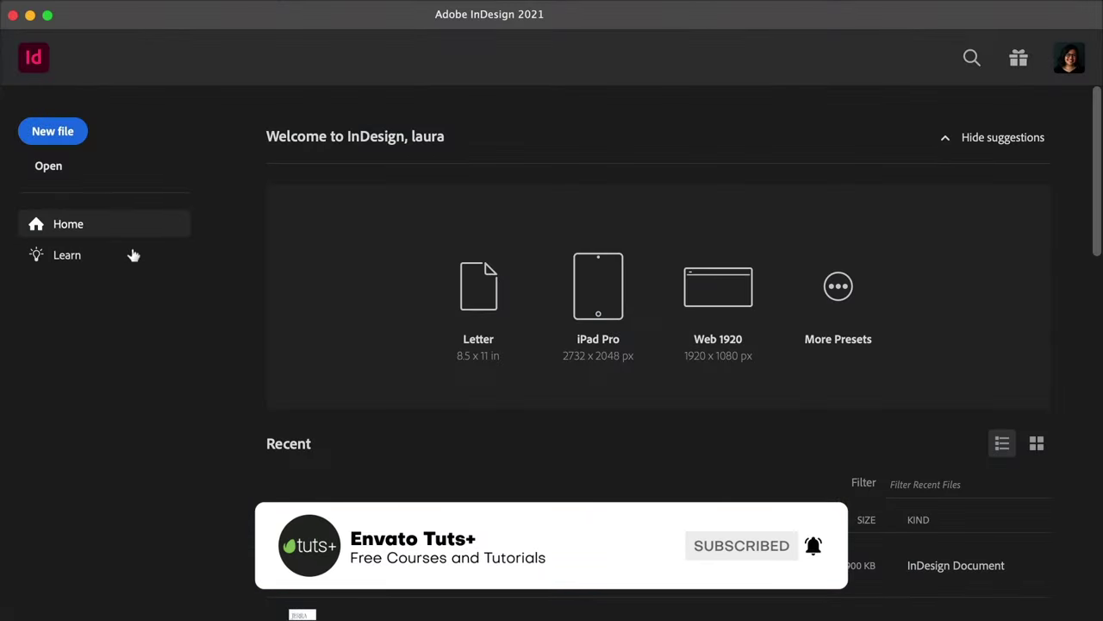
Start a new document measured in inches with an 8.5 × 11 in page size.
left_click(64, 136)
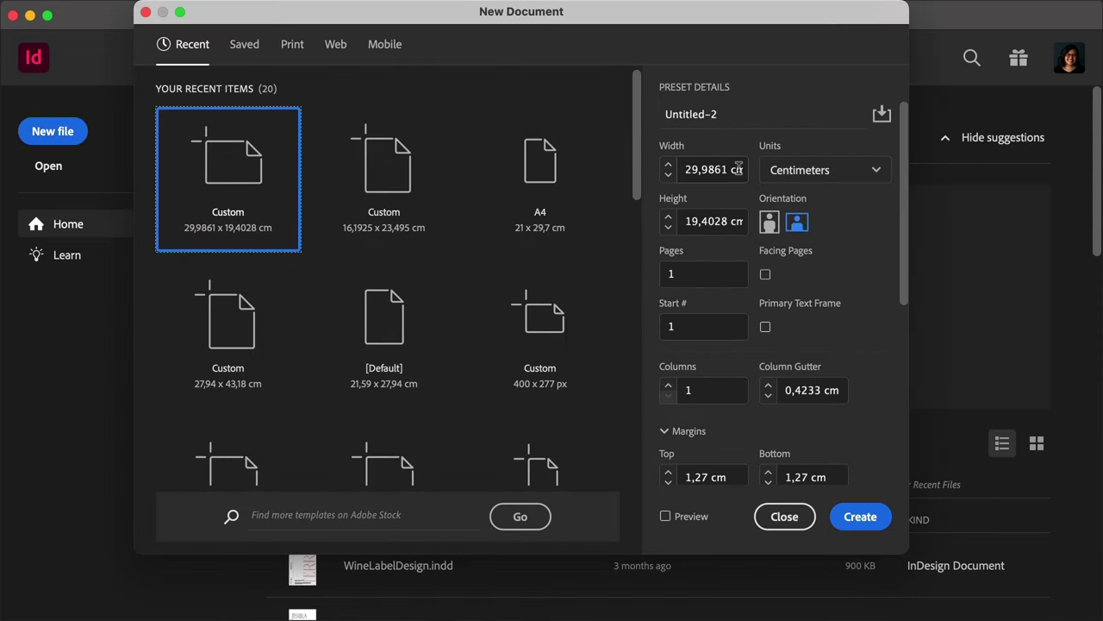
left_click(776, 170)
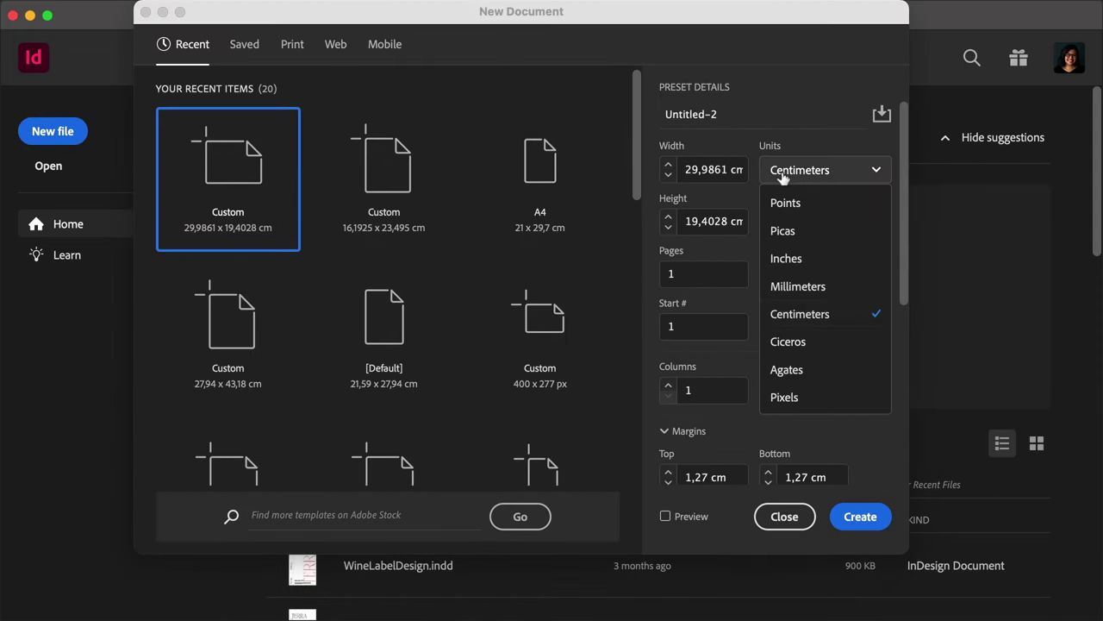
left_click(784, 257)
left_click(712, 170)
double_click(712, 170)
type("8,5")
key("Tab")
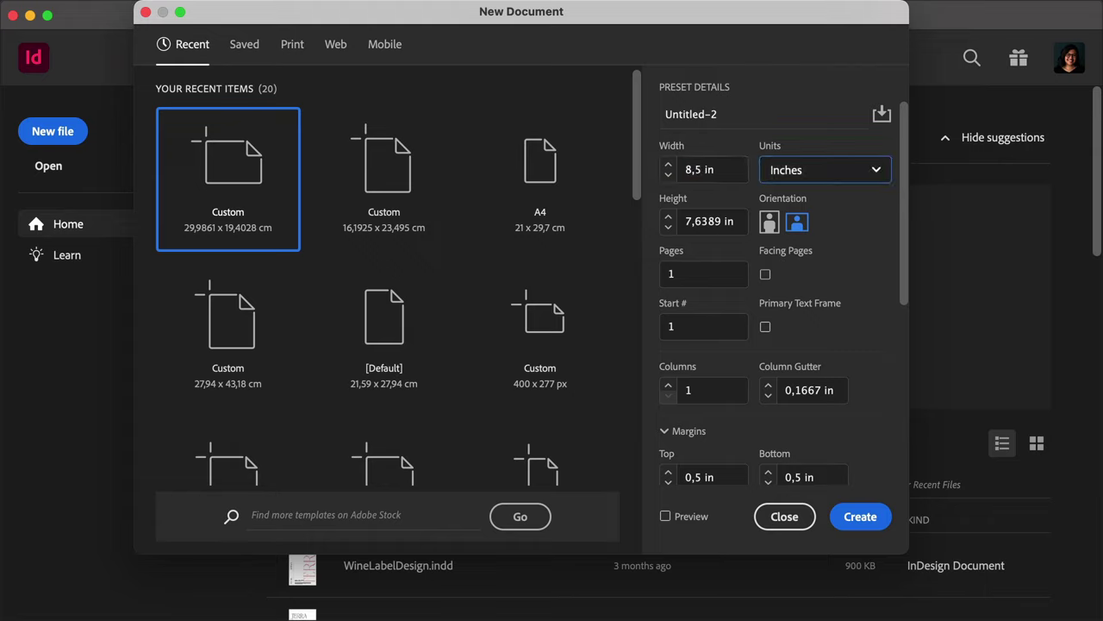
key("Tab")
type("11")
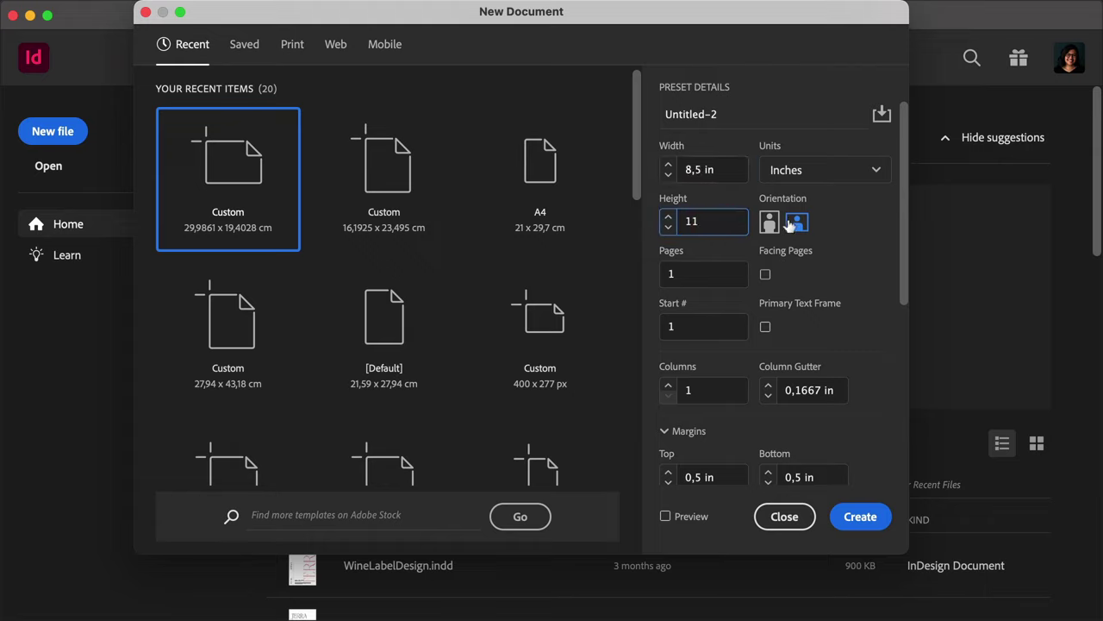
key("Tab")
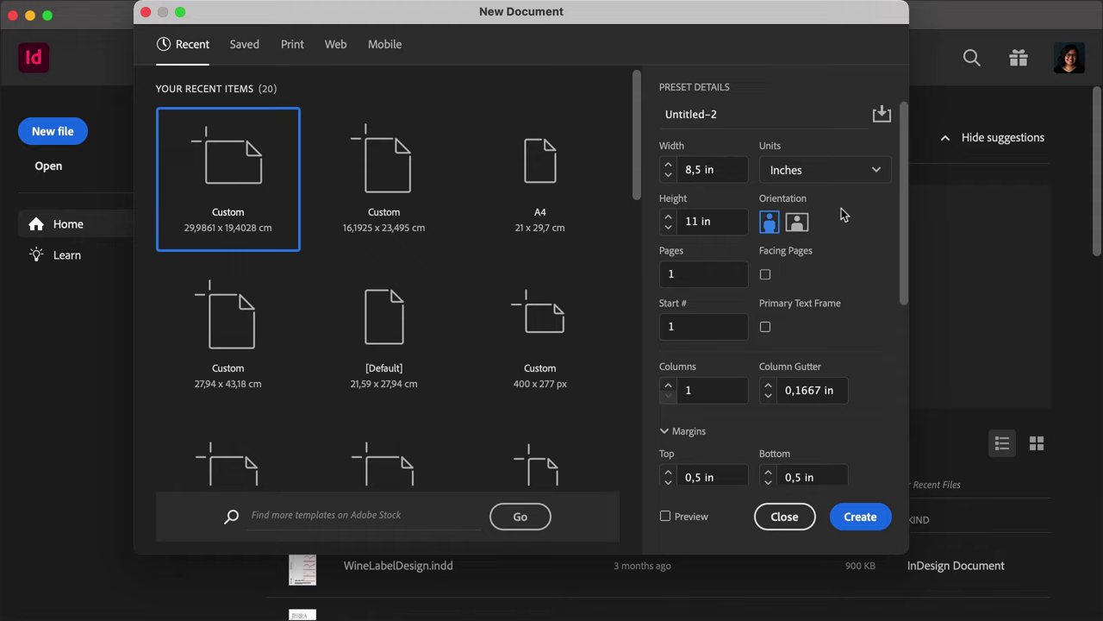
Set the page count to 12 with facing pages turned on.
left_click(739, 273)
type("12")
left_click(766, 275)
left_click_drag(906, 239, 873, 334)
Apply 0.75 in margins and 0.125 in bleed on all sides, then create the document.
left_click(694, 234)
type("7")
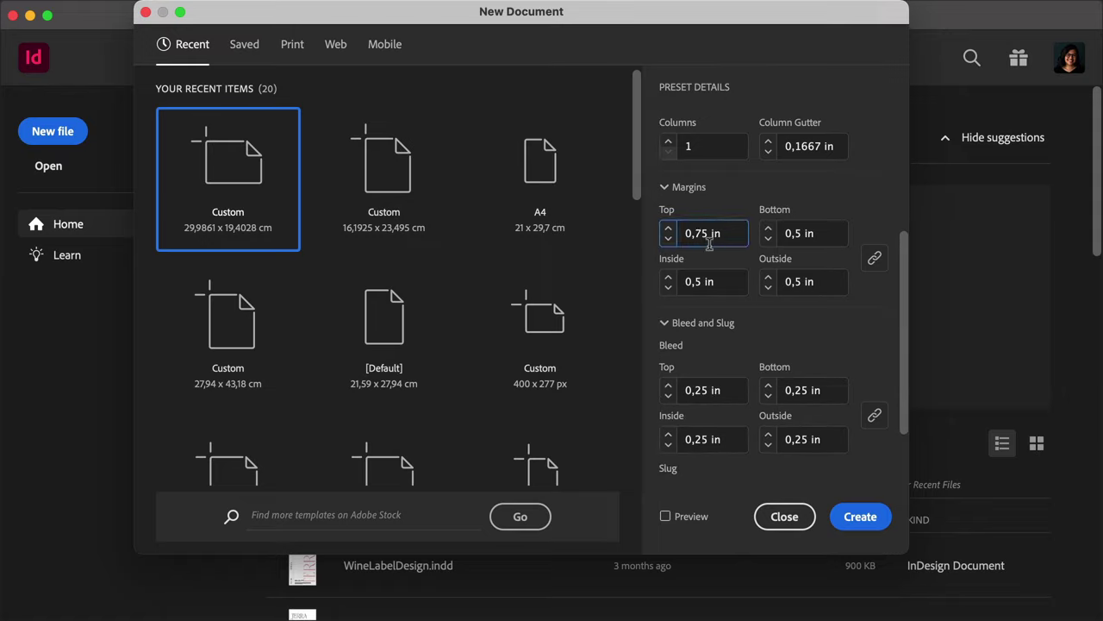
double_click(821, 232)
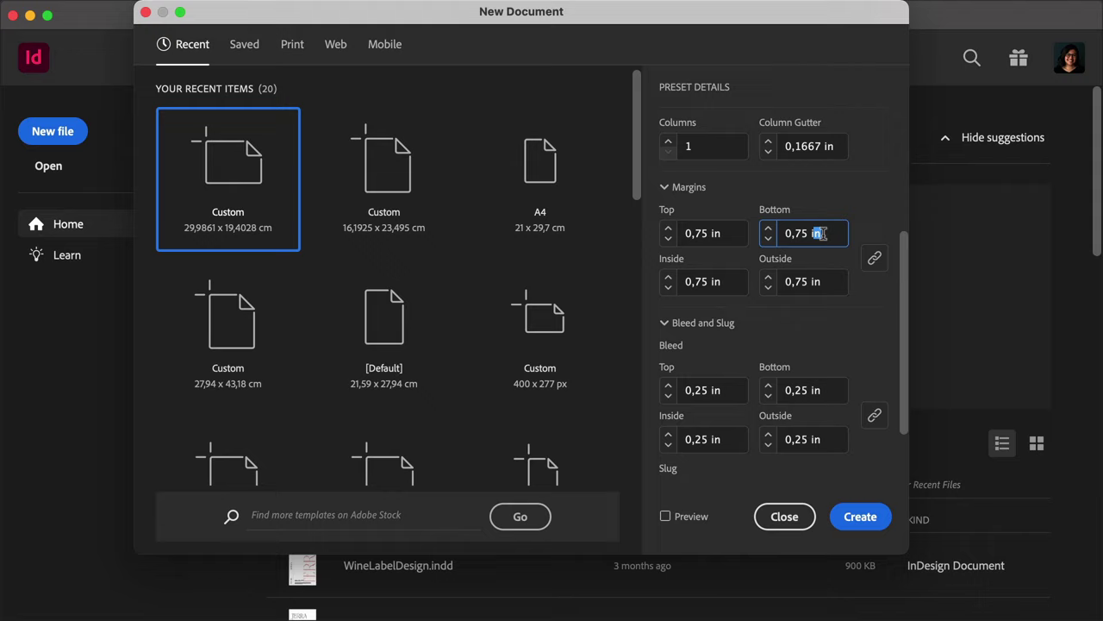
left_click(692, 390)
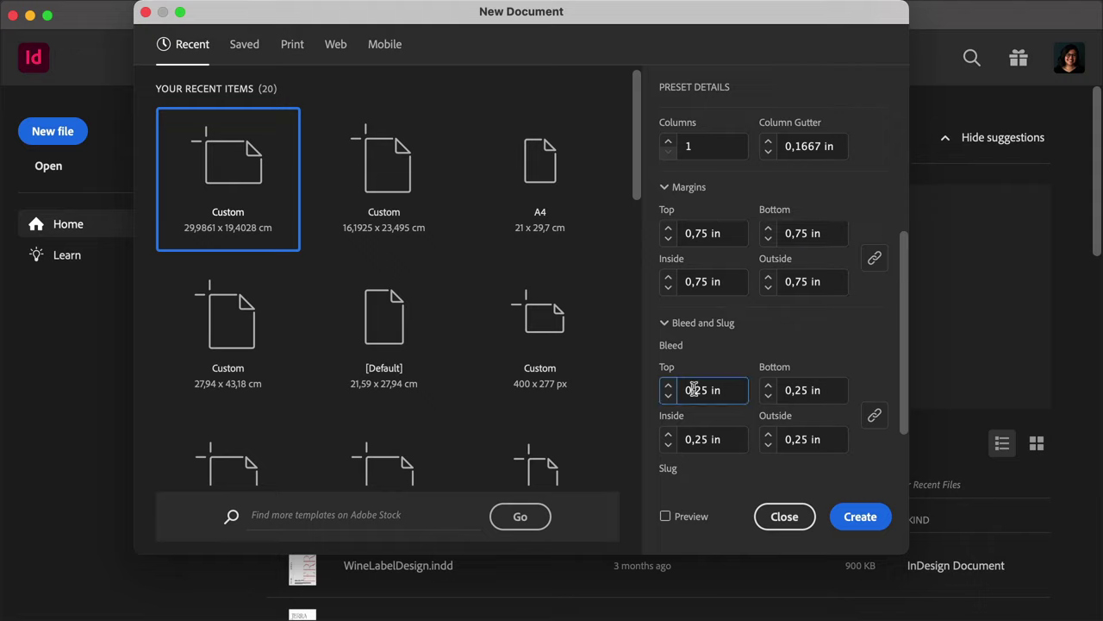
type("1")
left_click(811, 390)
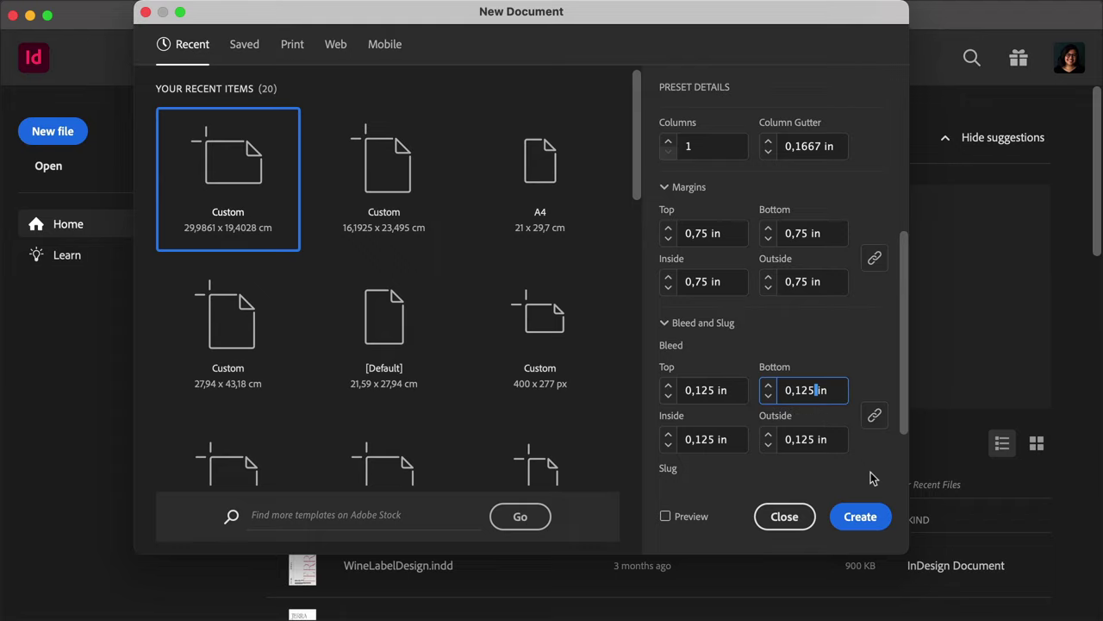
left_click(861, 516)
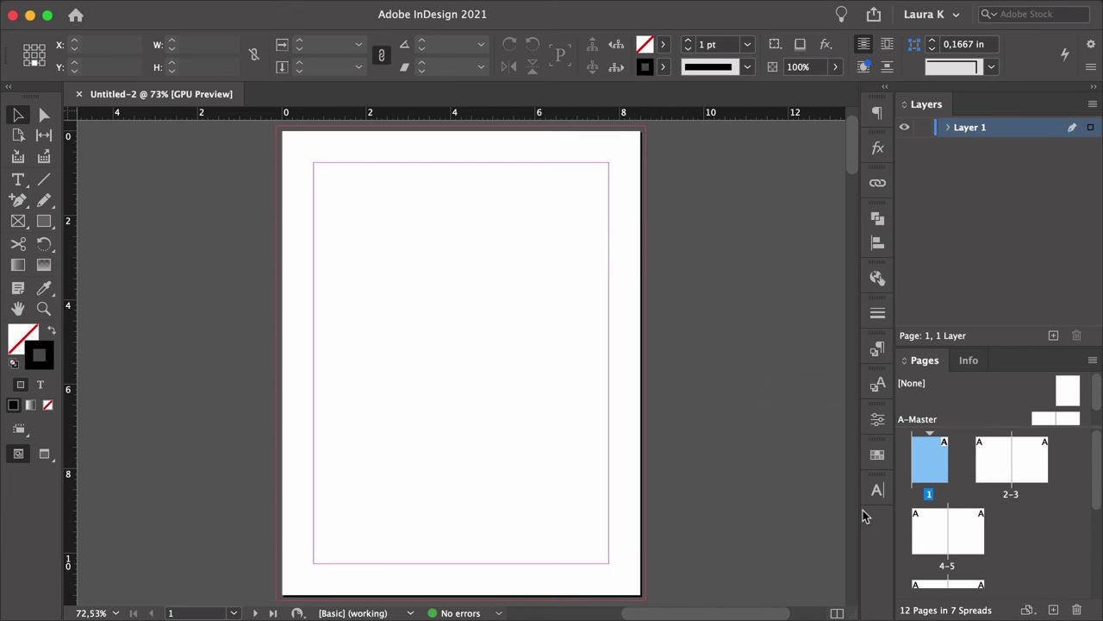
Rename Layer 1 to Copy (Front) and add a second layer named Images.
double_click(969, 127)
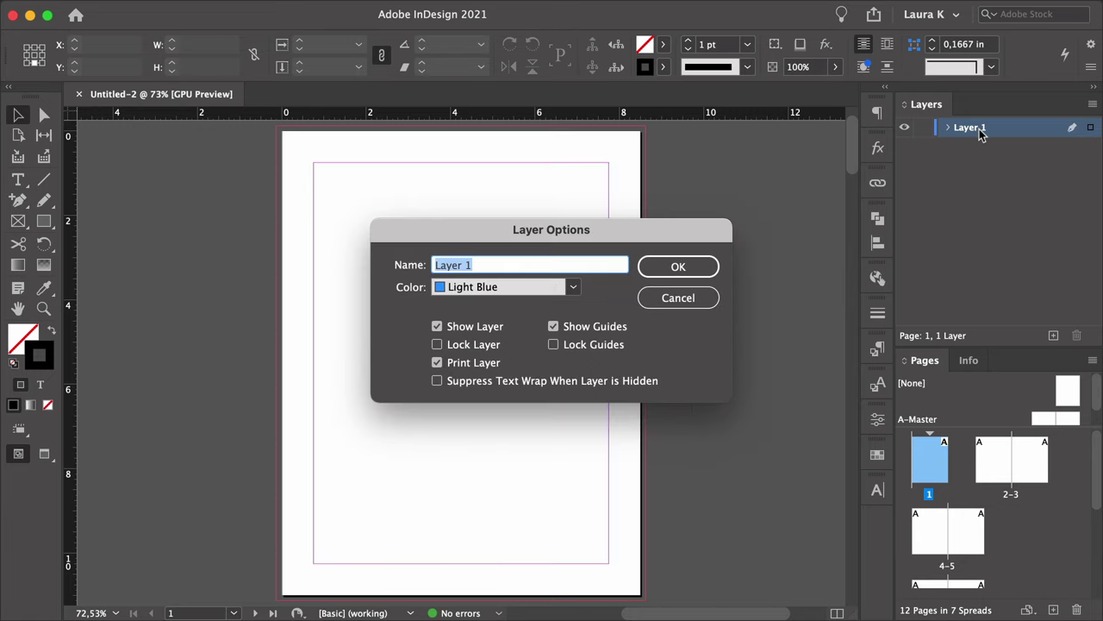
type("Copy (Front")
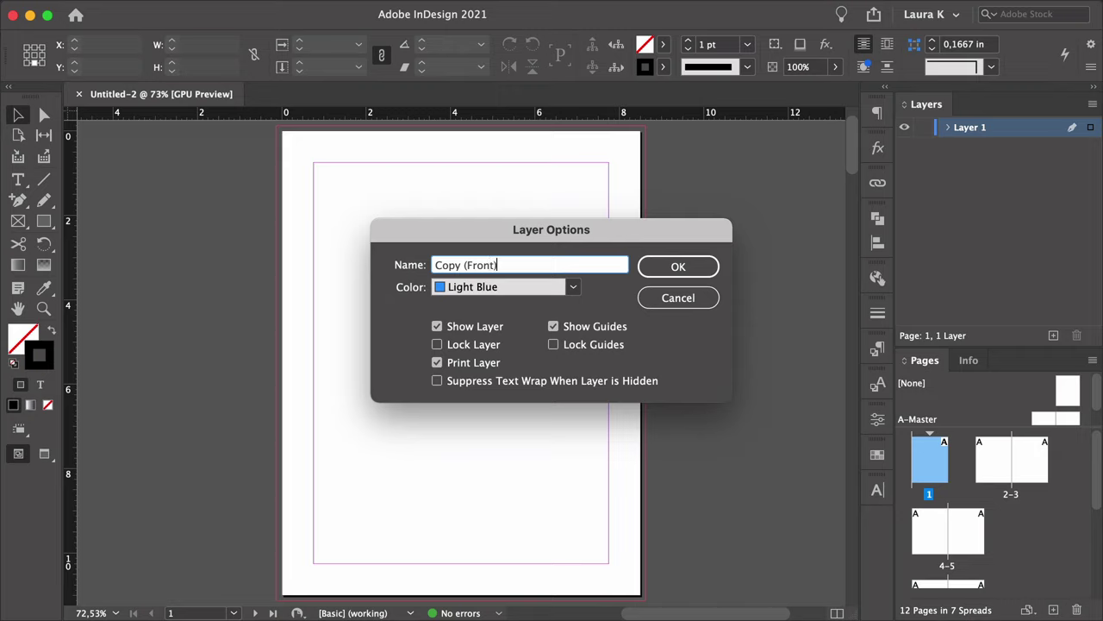
left_click(704, 266)
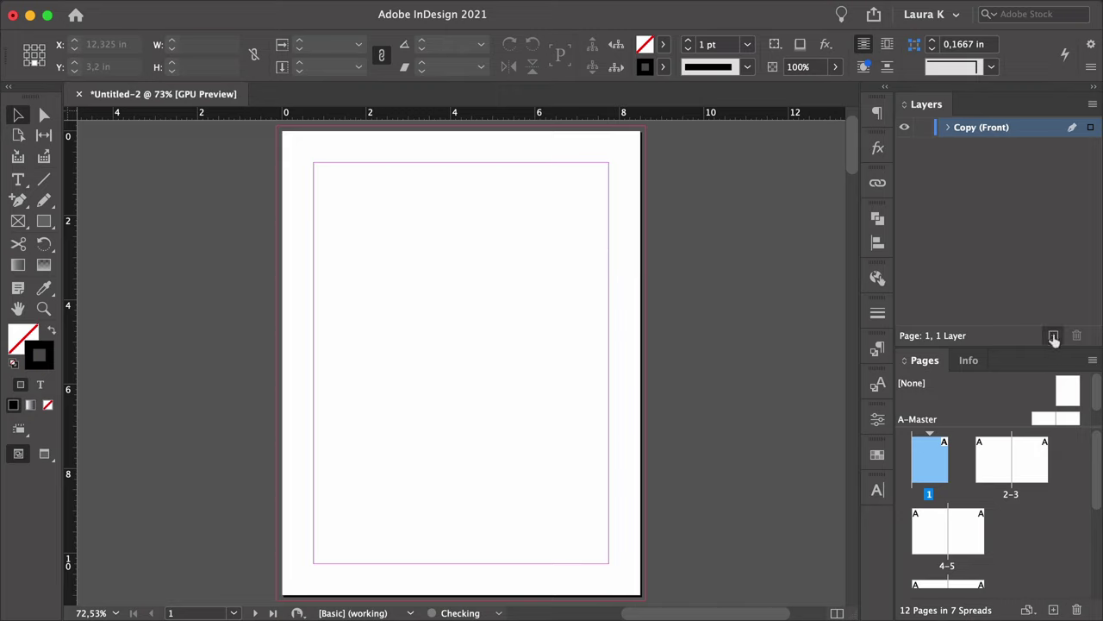
left_click(1054, 335)
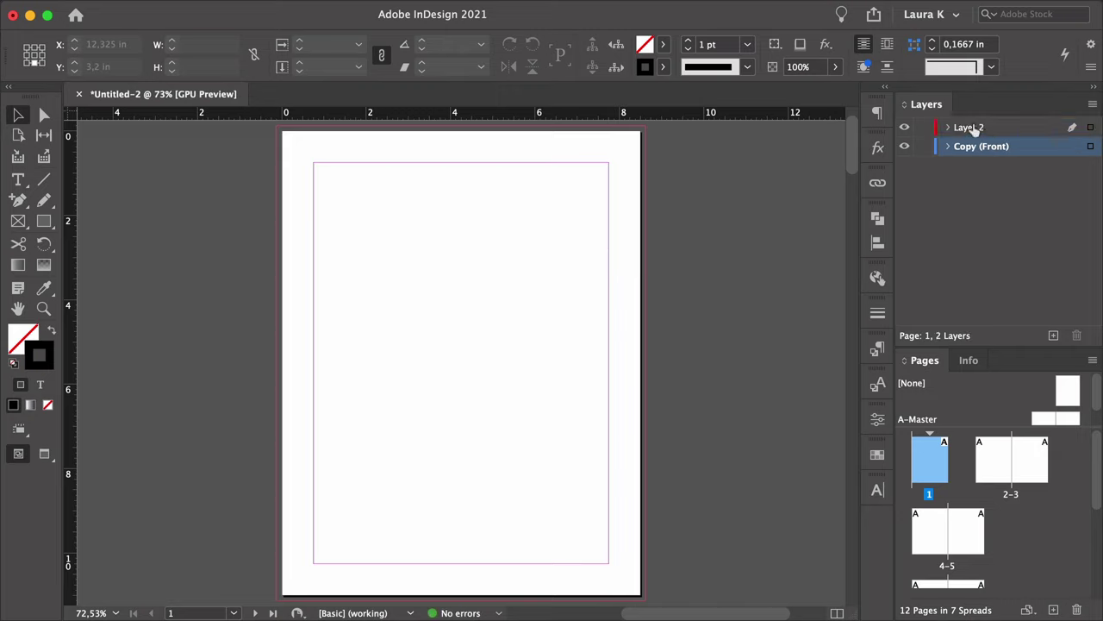
double_click(970, 129)
key("BackSpace")
type("Images")
key("Return")
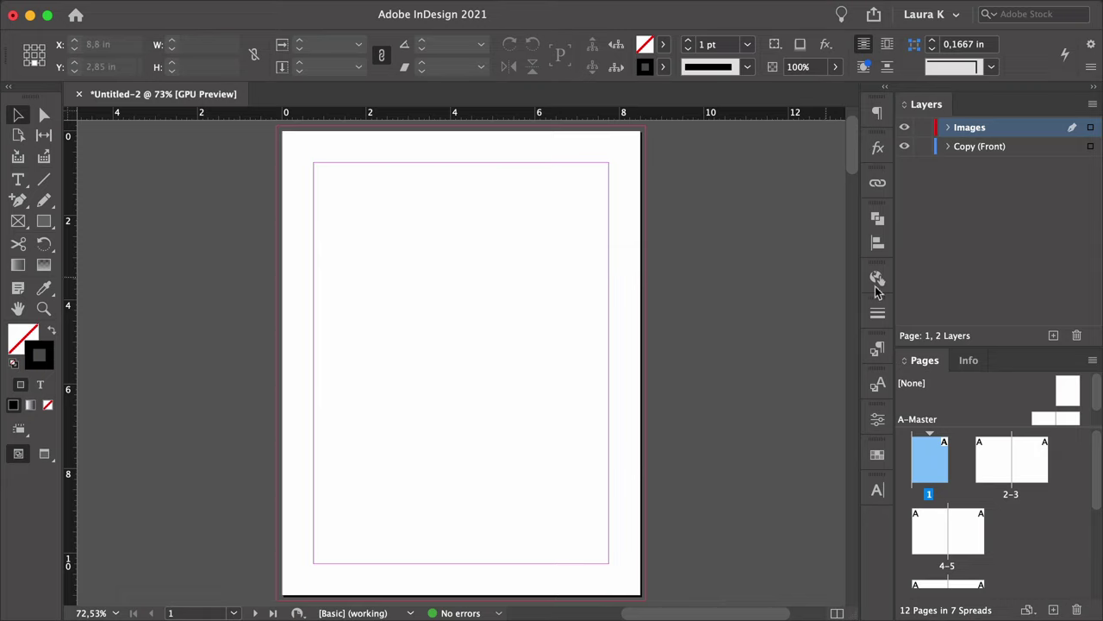
Add a third layer named Background.
left_click(1051, 335)
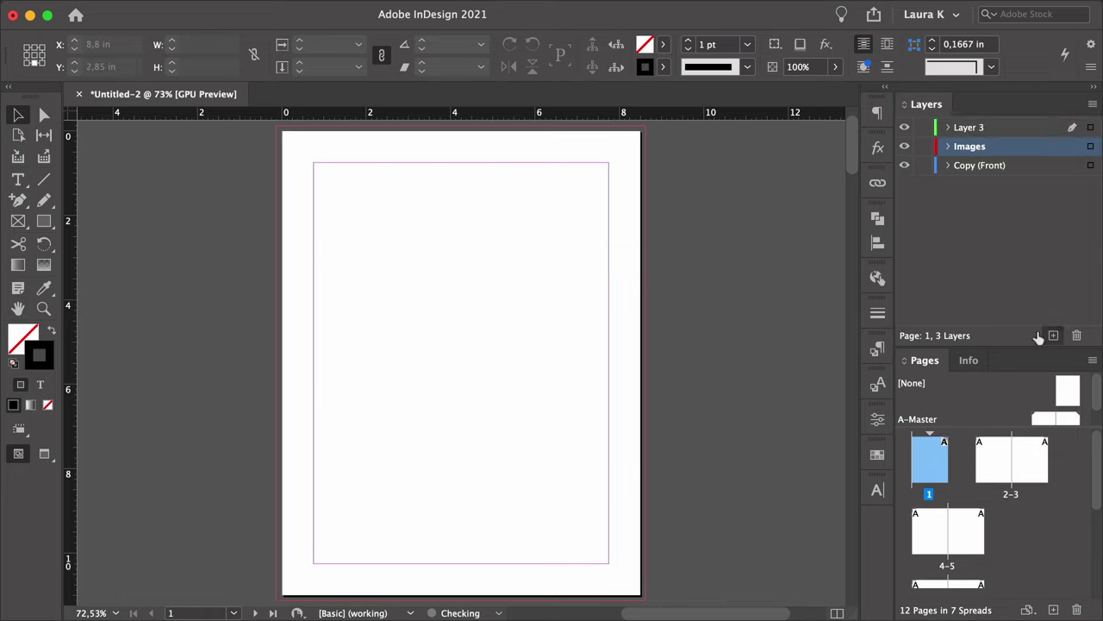
double_click(983, 128)
left_click(510, 264)
double_click(504, 265)
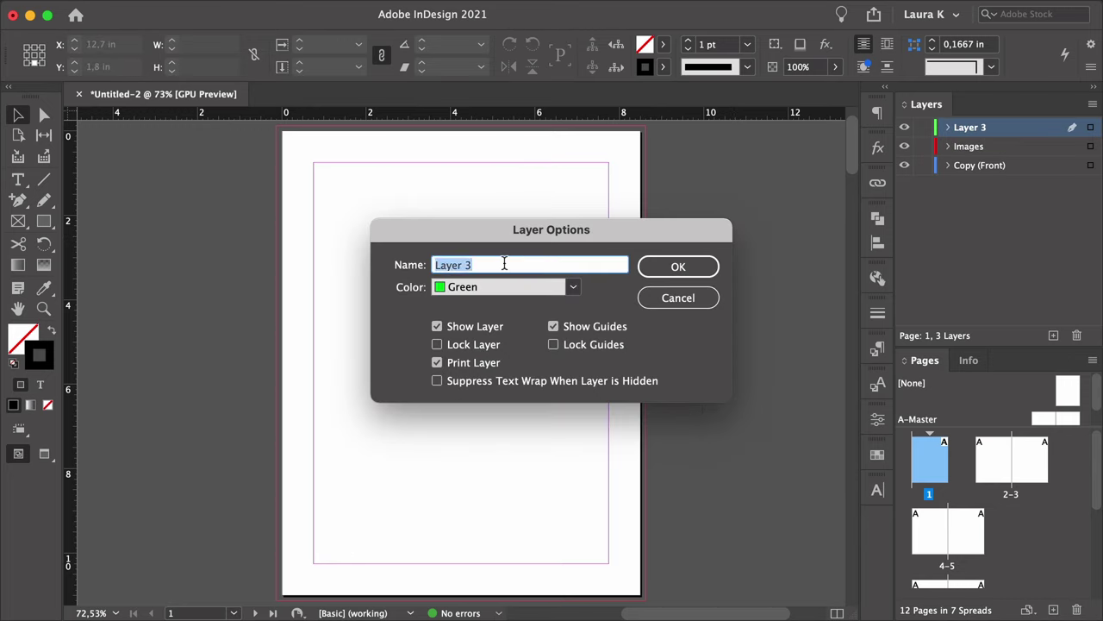
type("Backgroun")
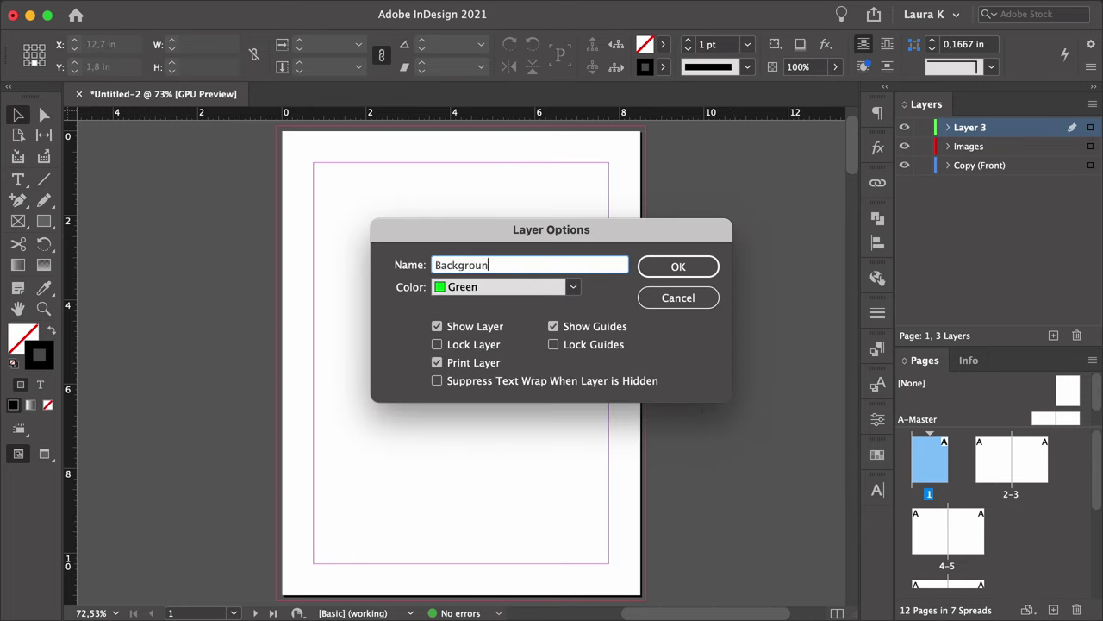
type("d")
key("Return")
Add a Copy (Back) layer, move it below Images, and pull out the Swatches panel.
left_click(1054, 334)
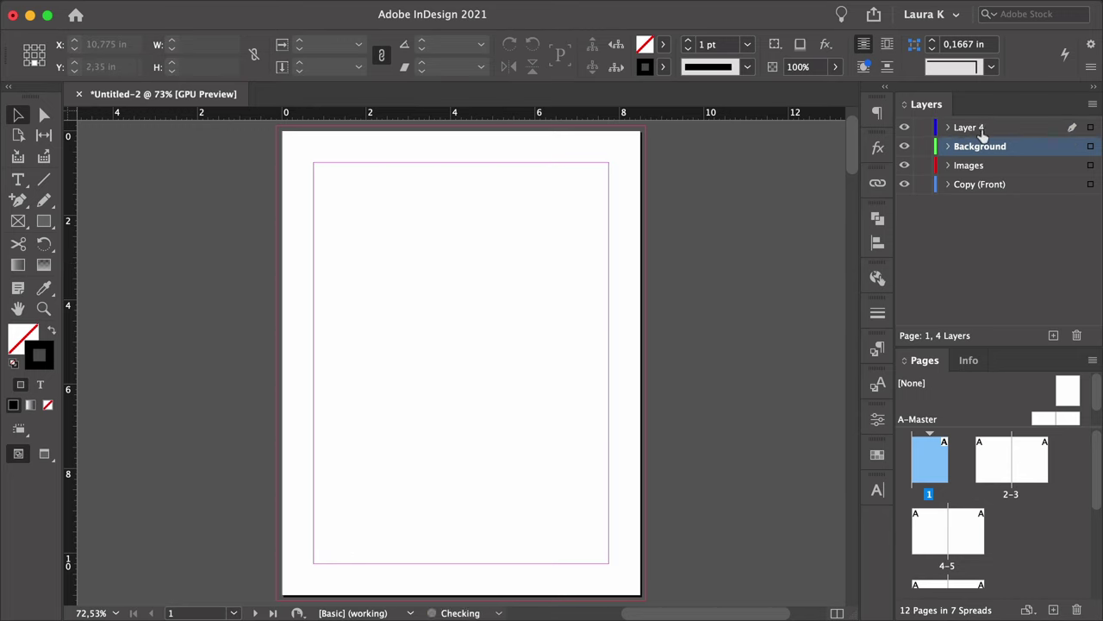
double_click(969, 127)
type("Copy (Back")
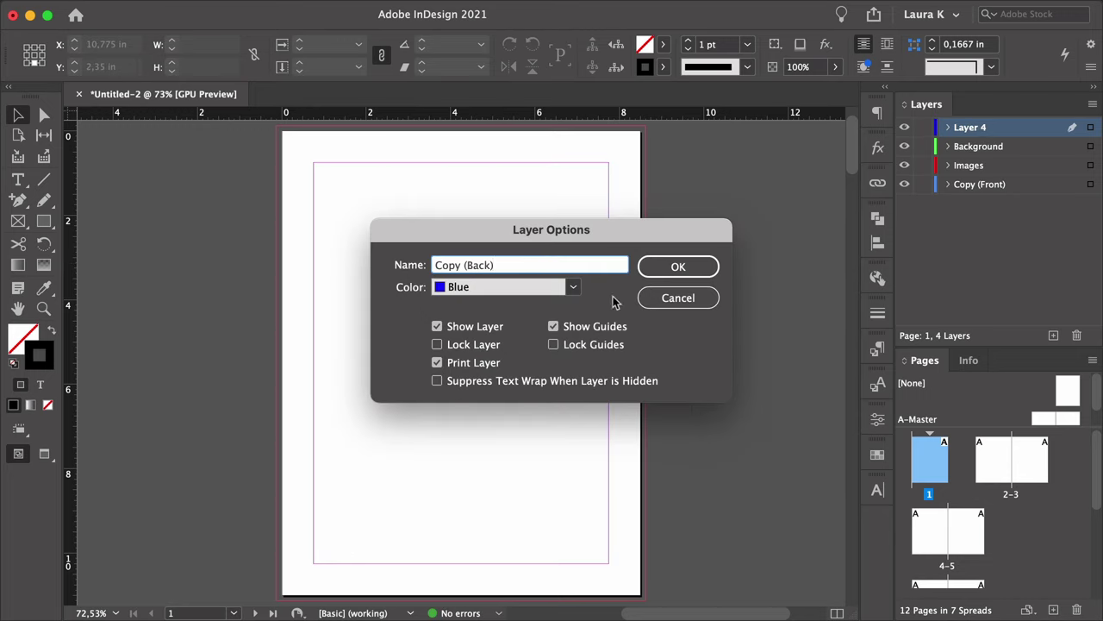
key("Return")
left_click(979, 183)
left_click_drag(980, 184, 1002, 191)
left_click(997, 167)
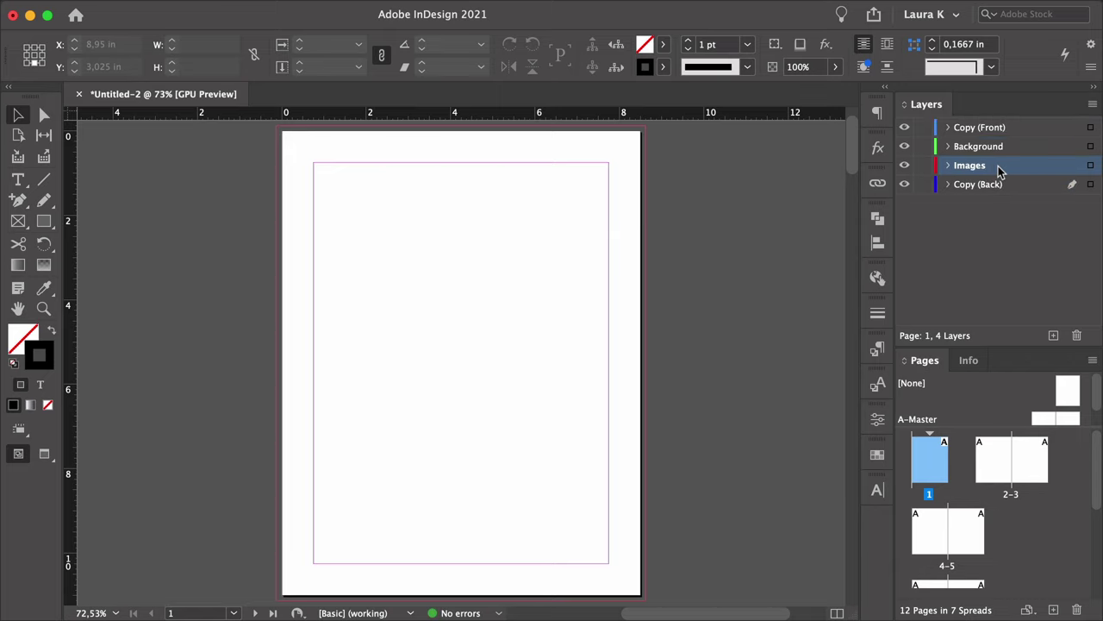
left_click(990, 211)
left_click(877, 454)
left_click_drag(674, 355, 459, 201)
Show the Swatches panel and delete all the default colour swatches.
left_click_drag(642, 470, 640, 524)
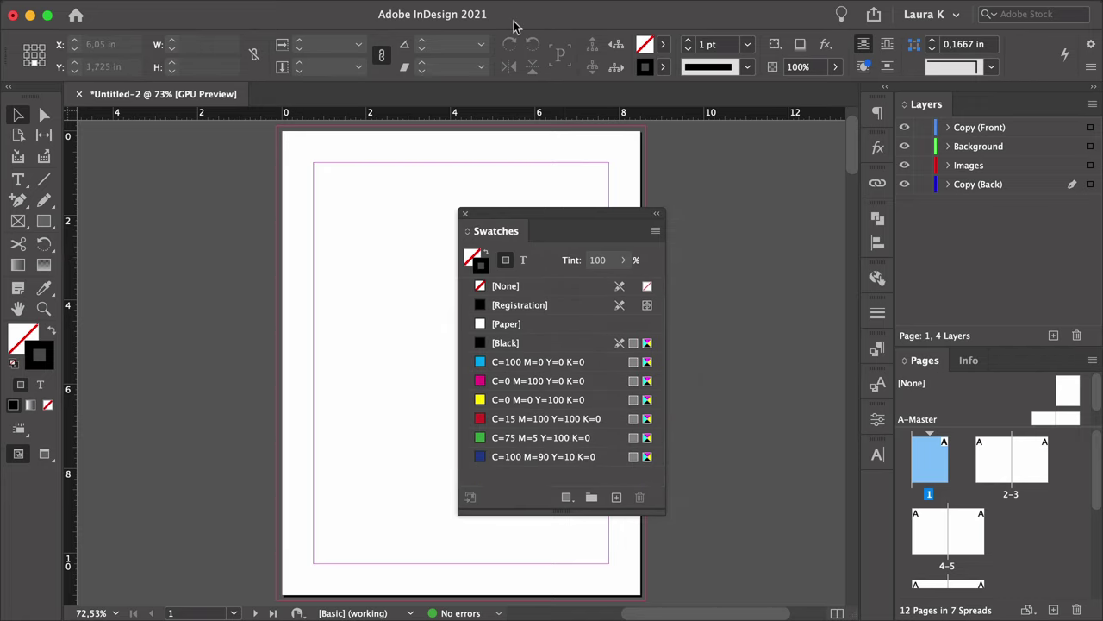
mouse_move(521, 6)
left_click(449, 10)
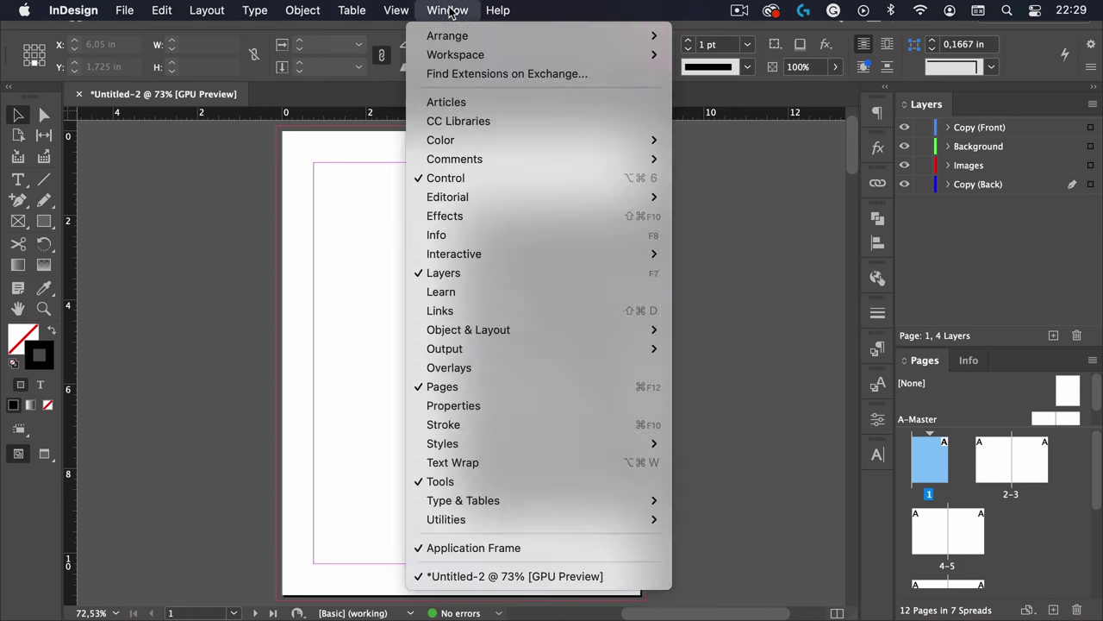
mouse_move(479, 141)
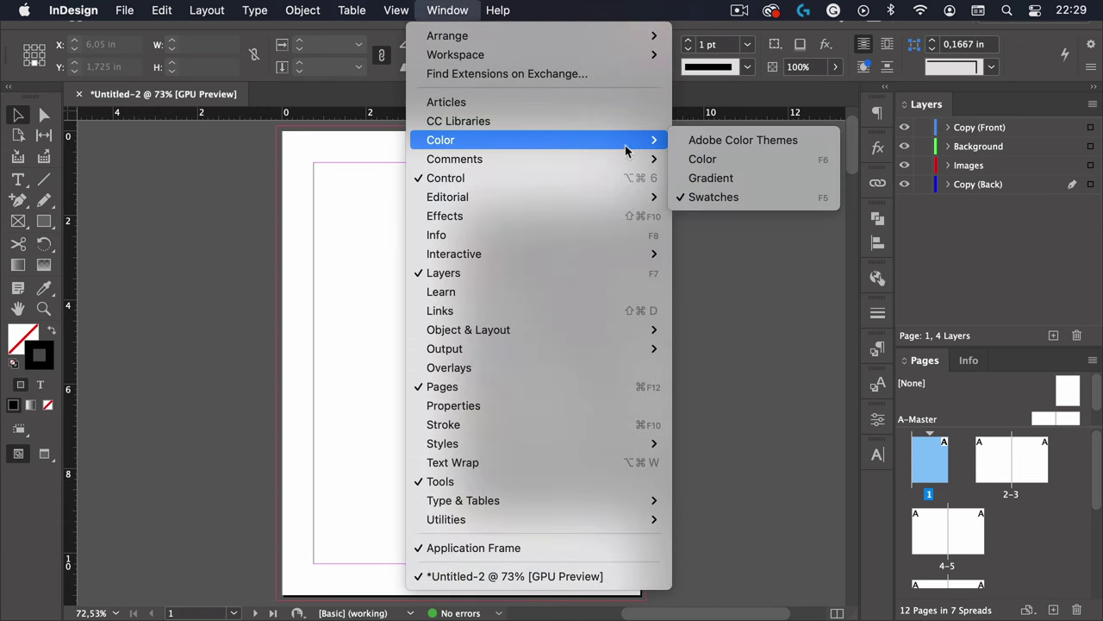
left_click(712, 197)
left_click(608, 366)
left_click(604, 449, "shift")
left_click(640, 497)
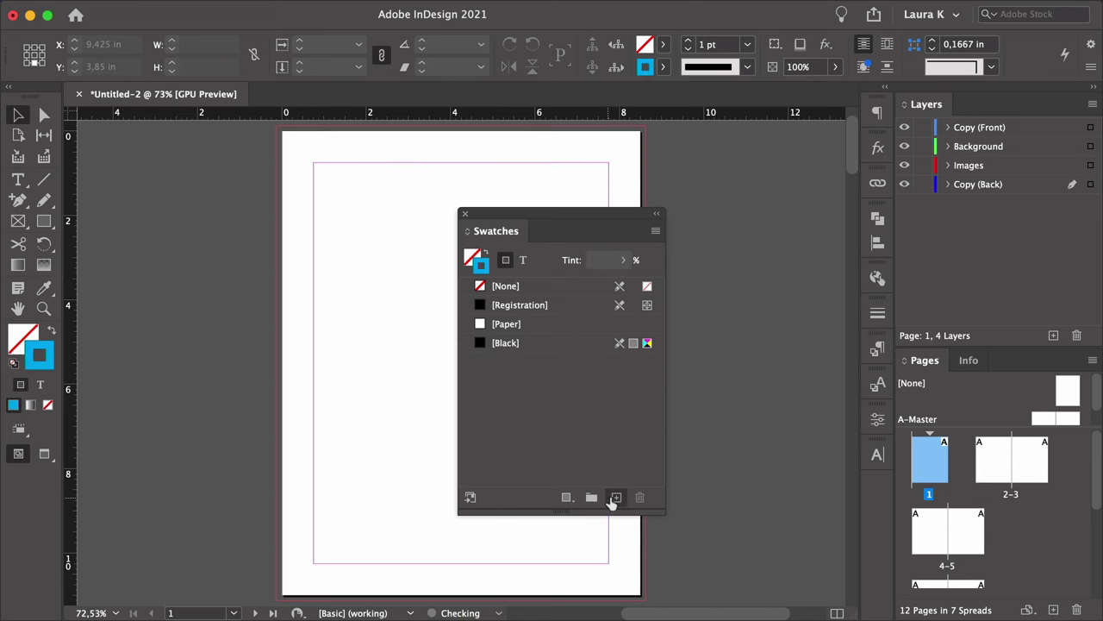
Create a tan swatch C=15 M=35 Y=45 K=0.
left_click(617, 498)
double_click(566, 357)
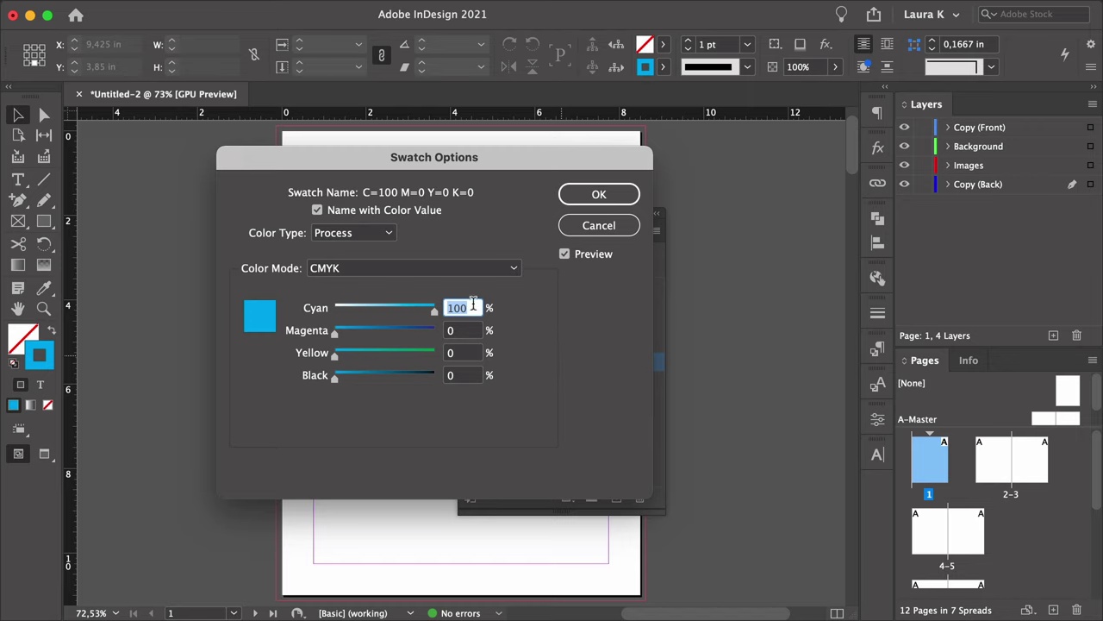
type("15")
key("Tab")
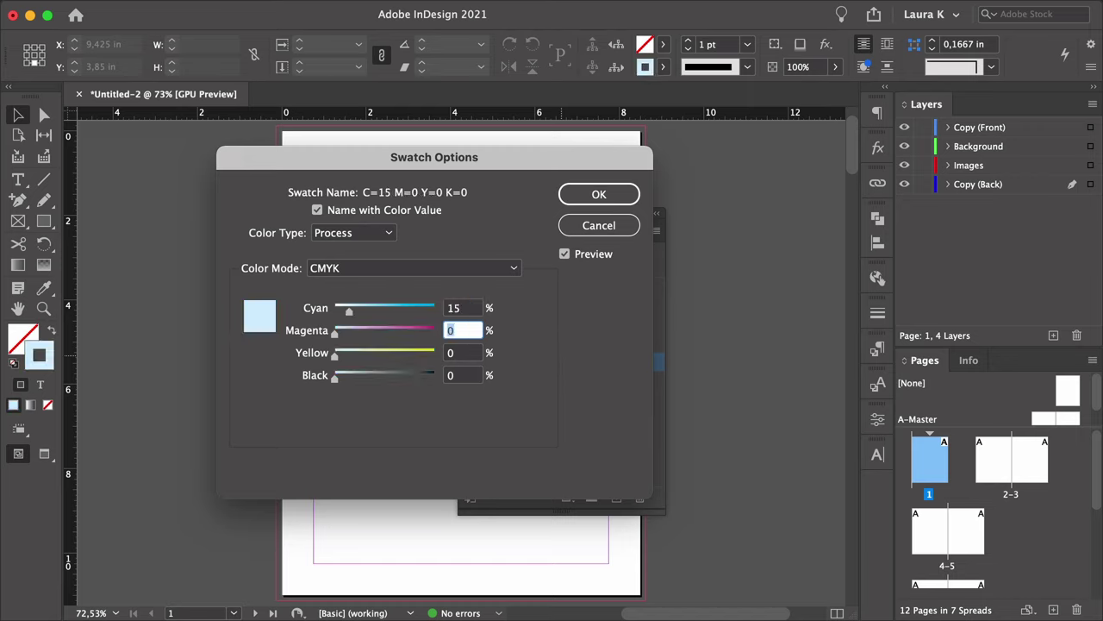
type("35")
key("Tab")
type("45")
key("Tab")
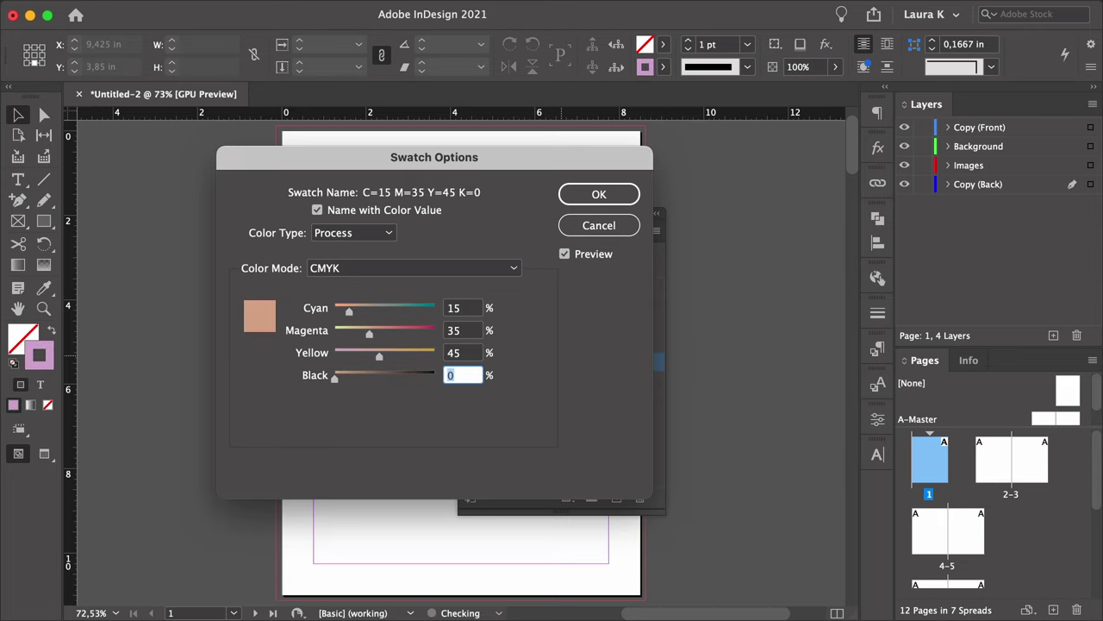
left_click(598, 195)
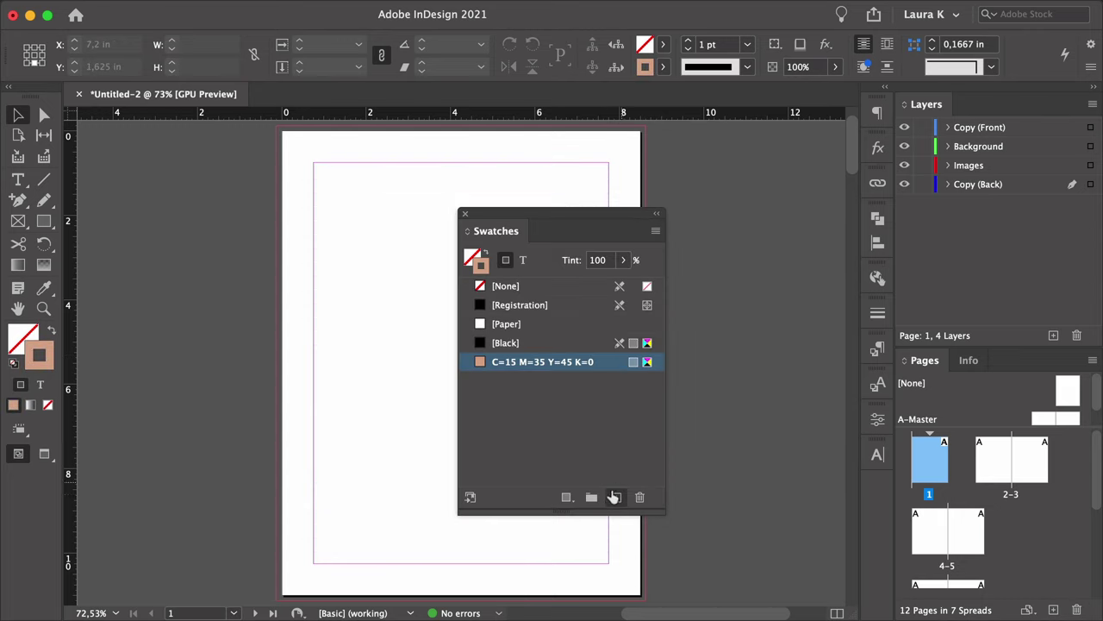
Duplicate it into a brown swatch C=35 M=80 Y=80 K=40.
left_click(617, 497)
double_click(556, 379)
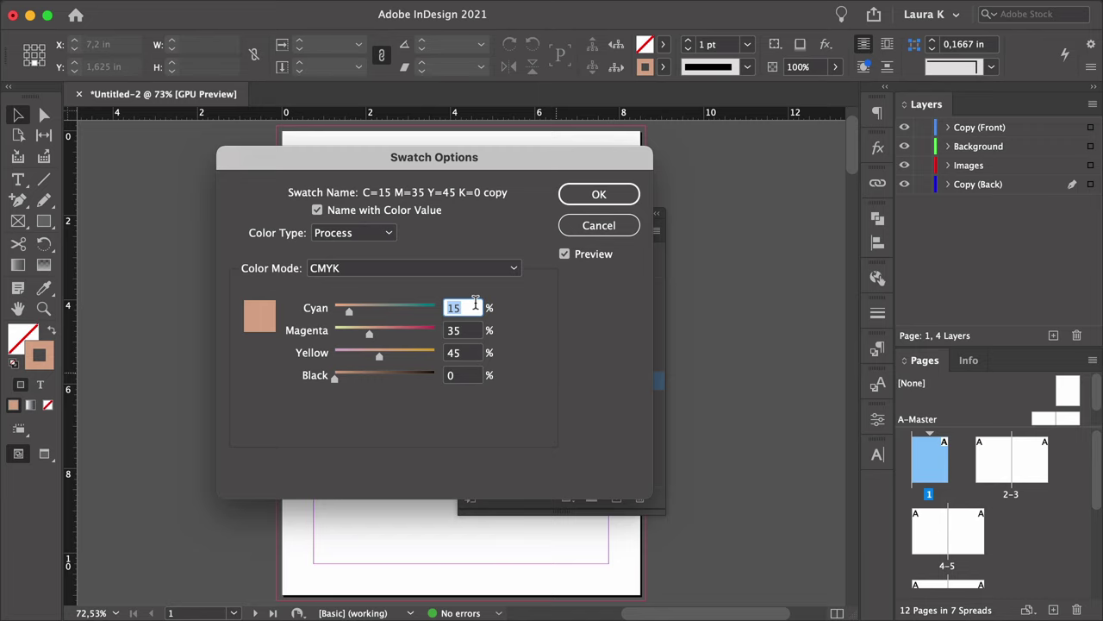
type("3")
key("Tab")
type("80")
key("Tab")
type("80")
key("Tab")
type("4")
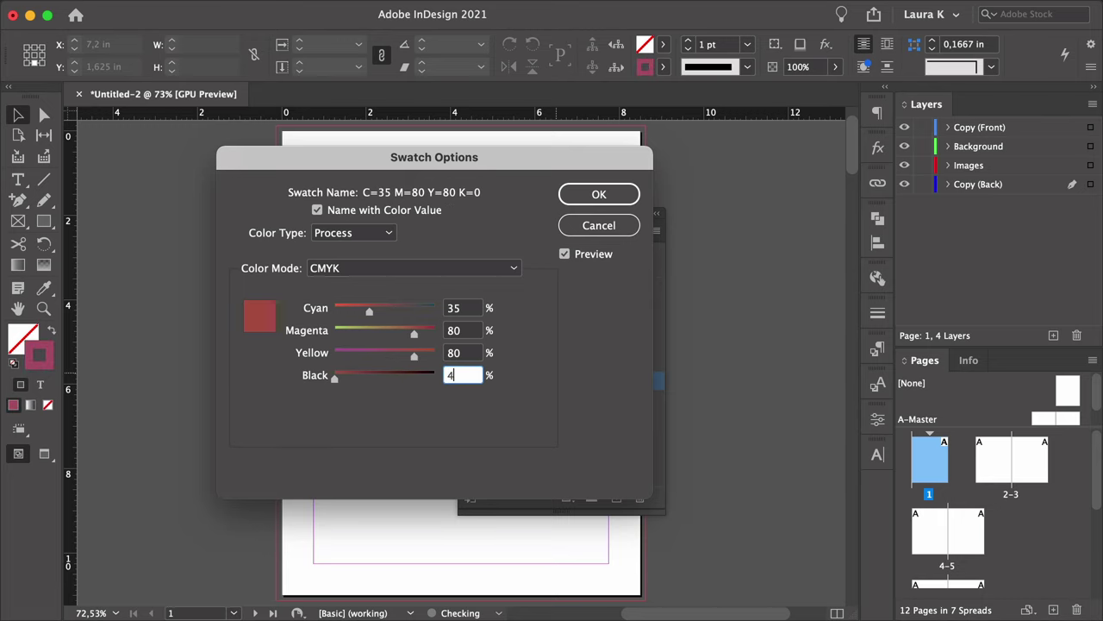
key("Return")
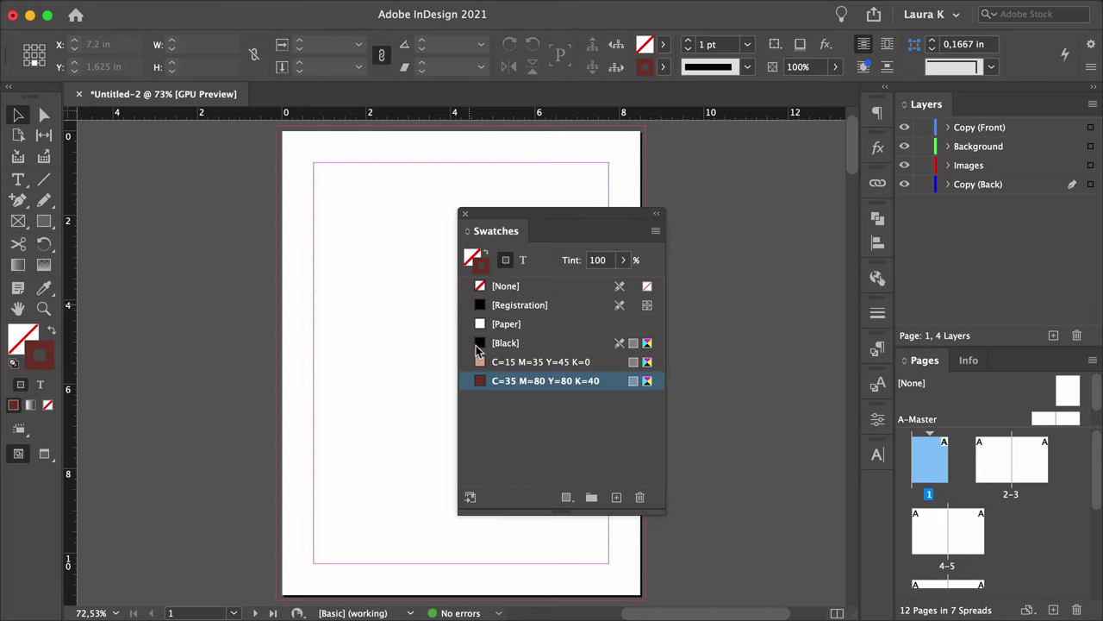
Duplicate again into a dark swatch C=65 M=70 Y=70 K=75, then dock and collapse the Swatches panel.
left_click(617, 497)
double_click(573, 400)
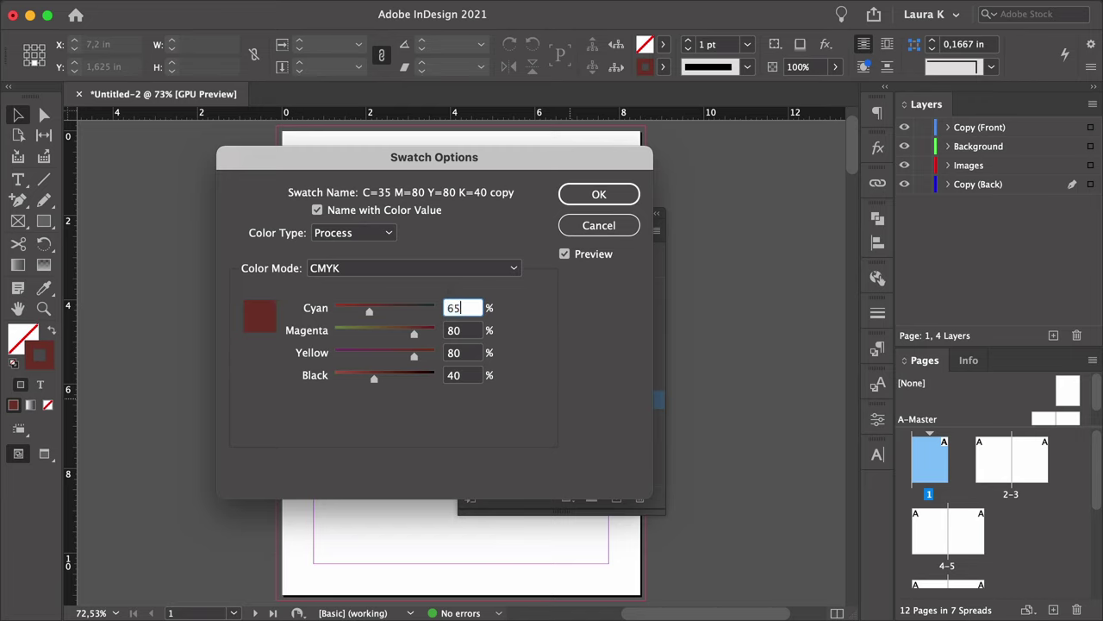
key("Tab")
type("70")
key("Tab")
type("70")
key("Tab")
type("75")
key("Tab")
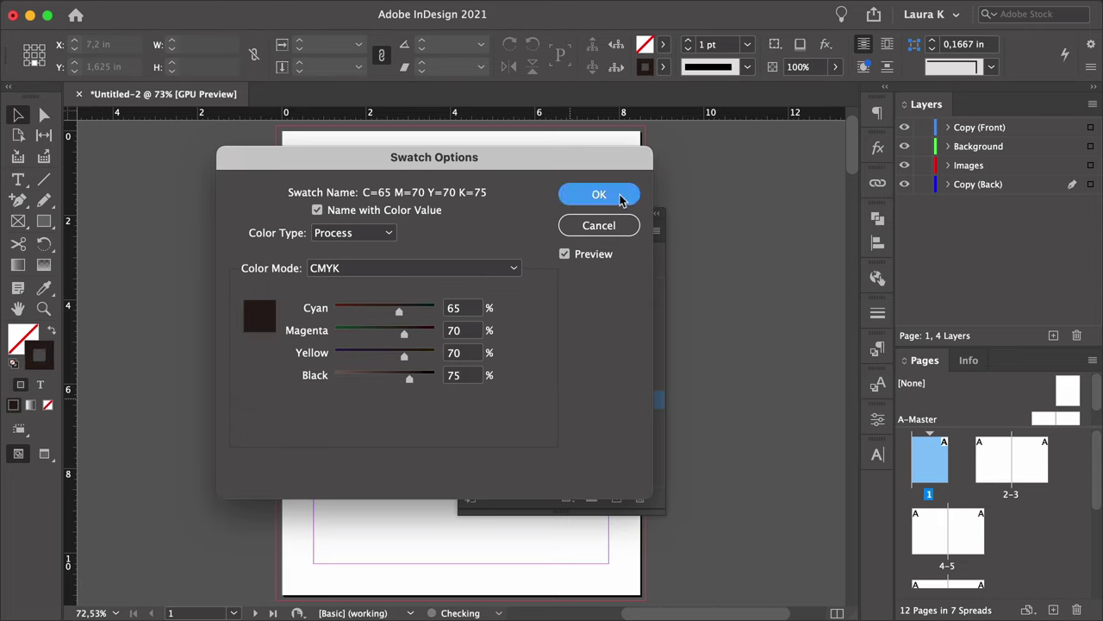
left_click(620, 198)
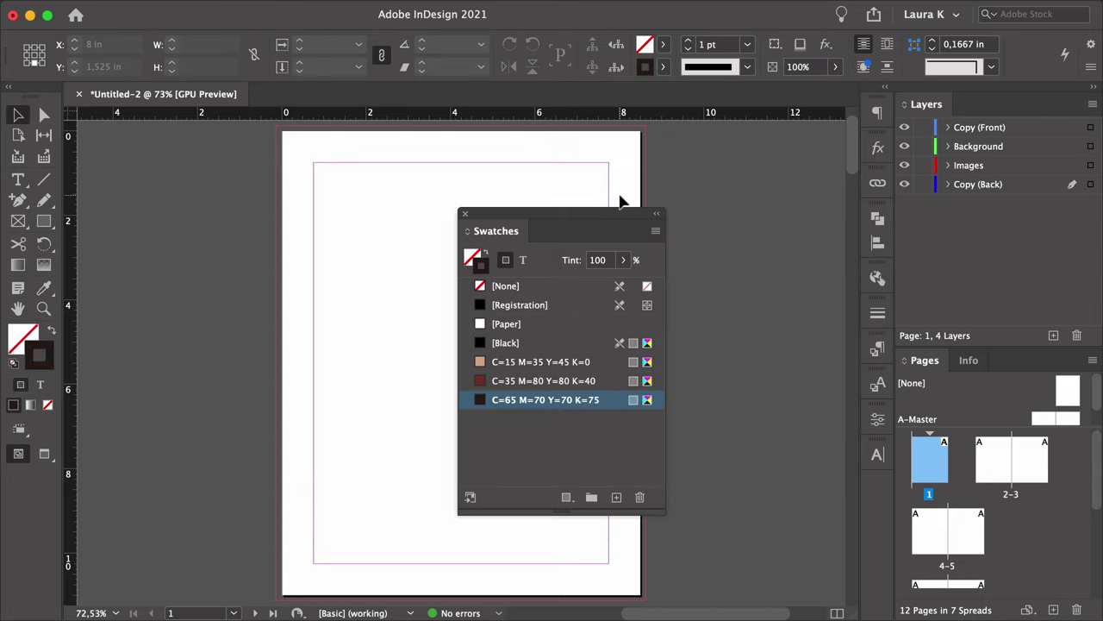
left_click_drag(511, 235, 879, 489)
double_click(873, 486)
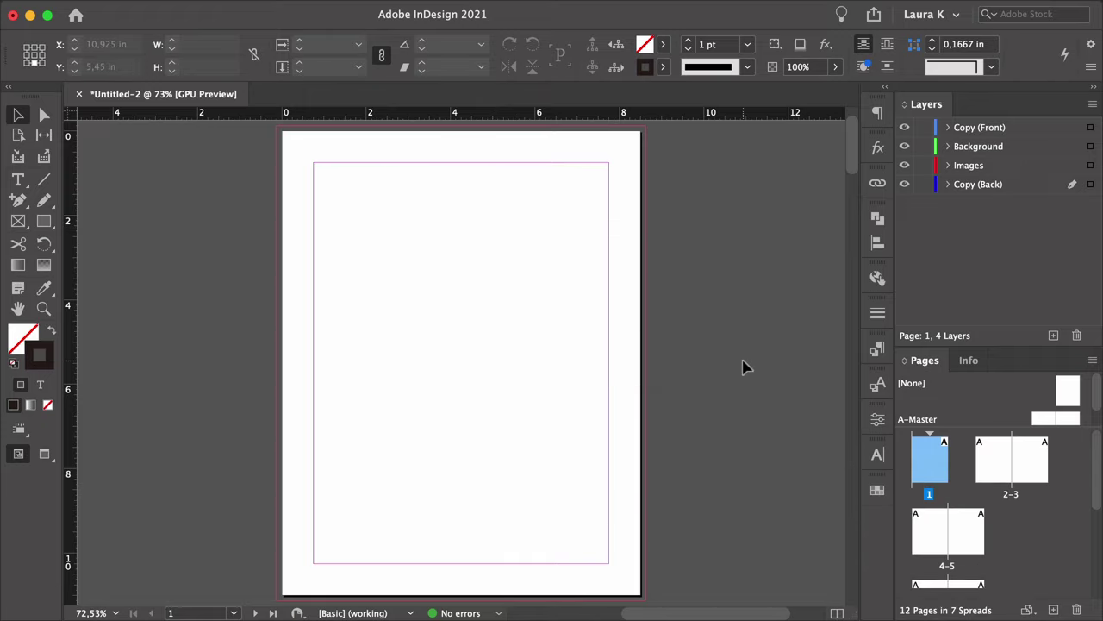
Open the Paragraph Styles panel and create a new paragraph style named Title.
mouse_move(488, 15)
left_click(447, 10)
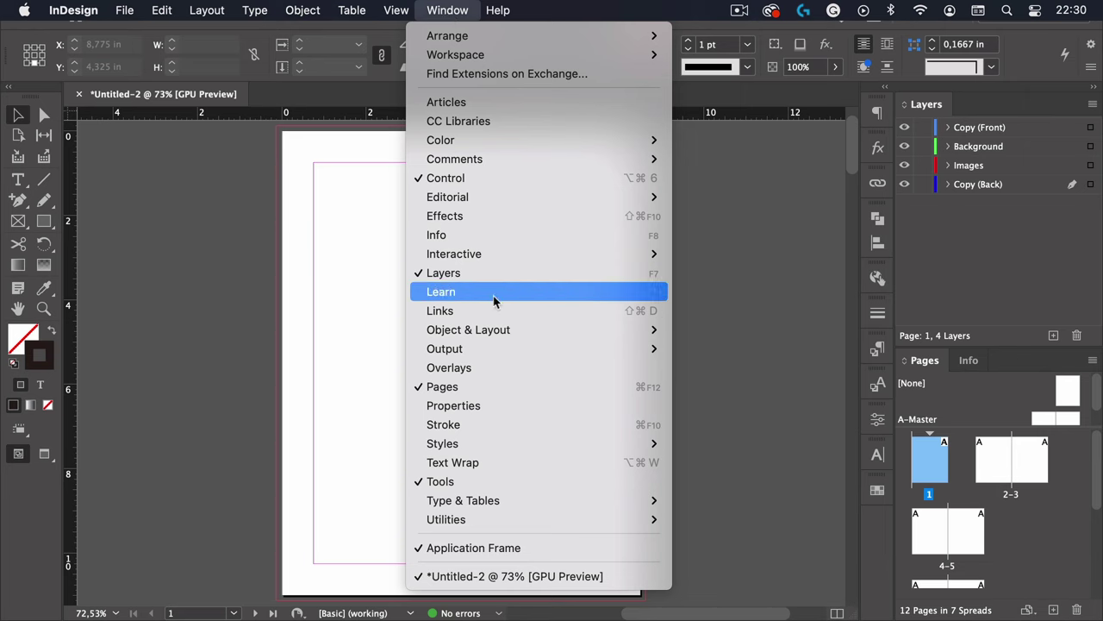
mouse_move(522, 448)
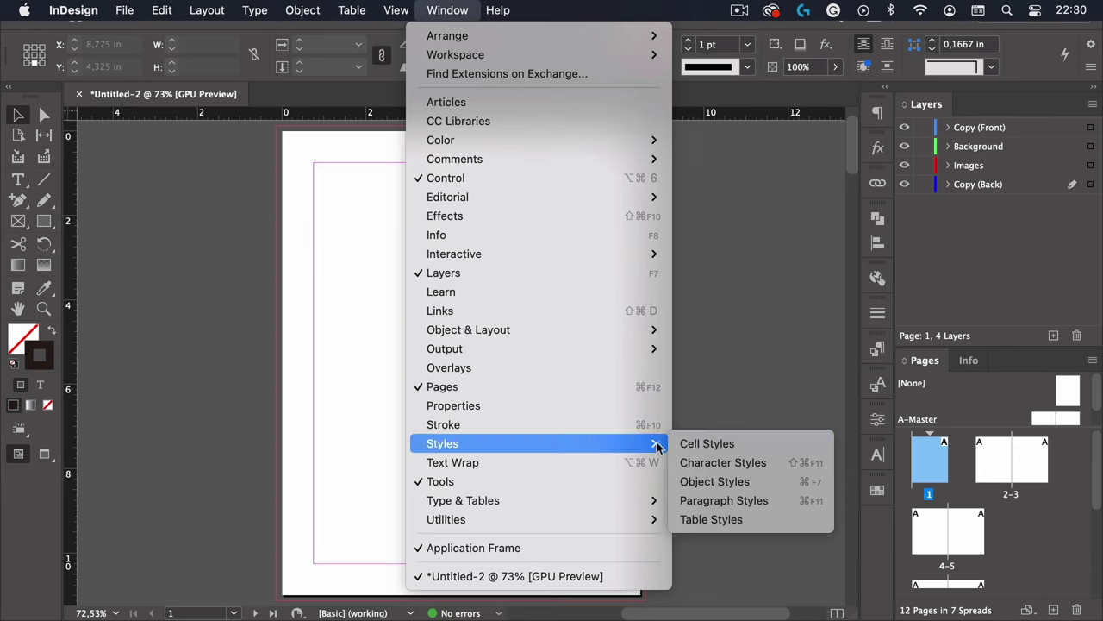
left_click(724, 501)
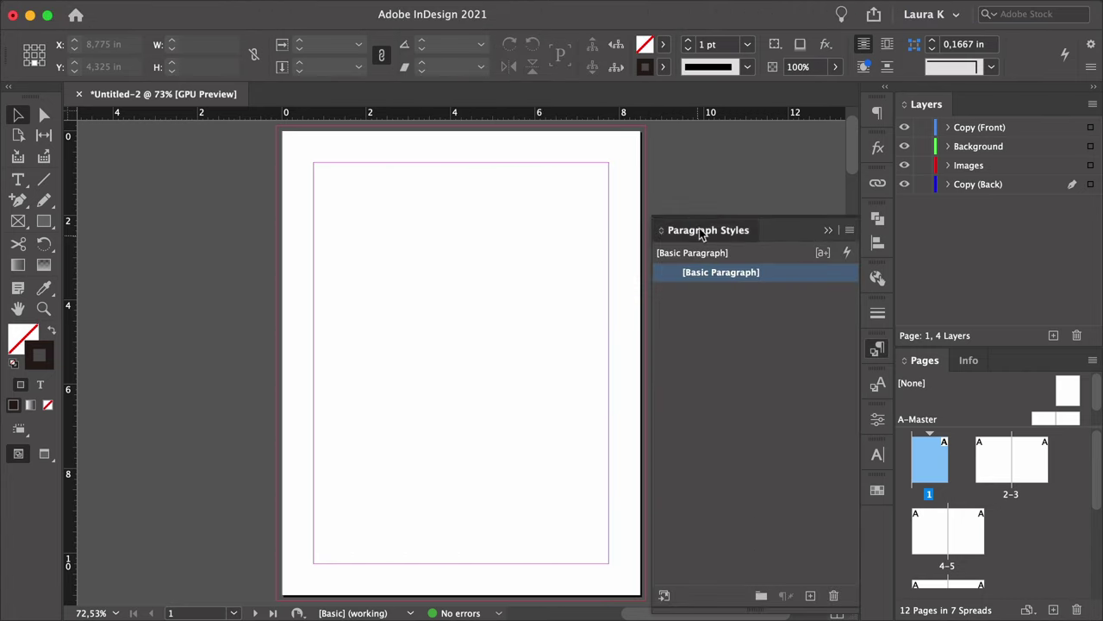
left_click_drag(703, 235, 534, 187)
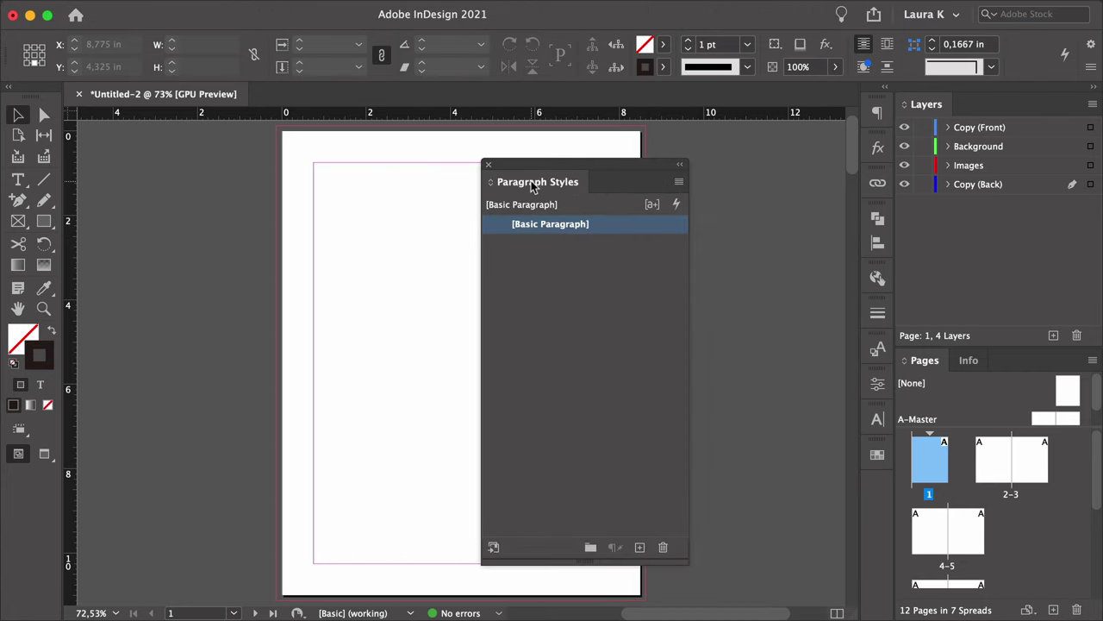
left_click(640, 548)
double_click(597, 243)
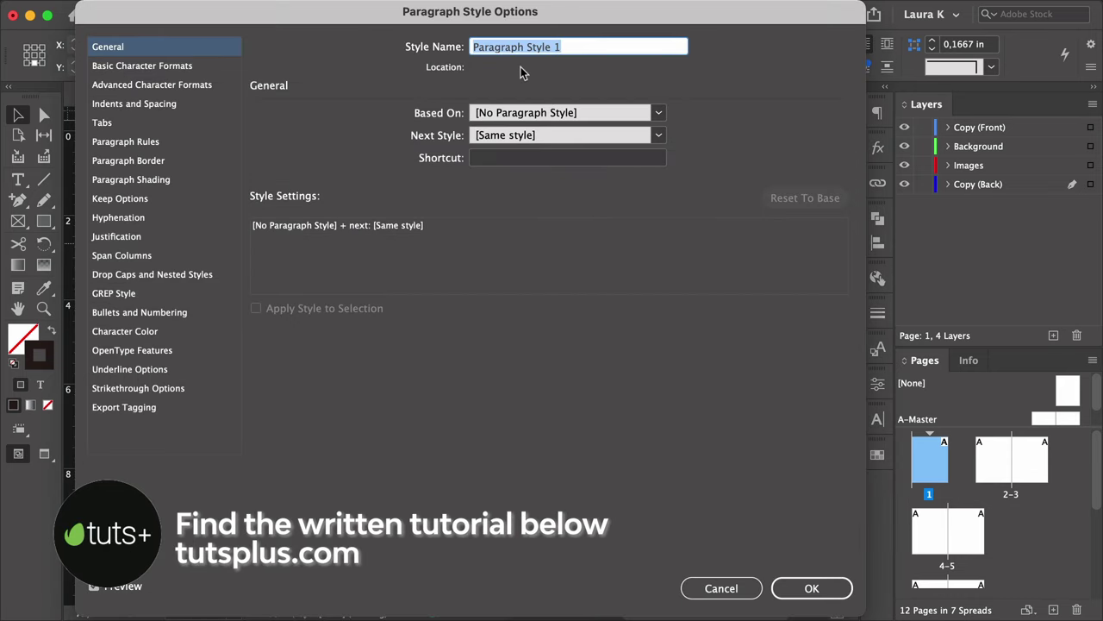
type("Title")
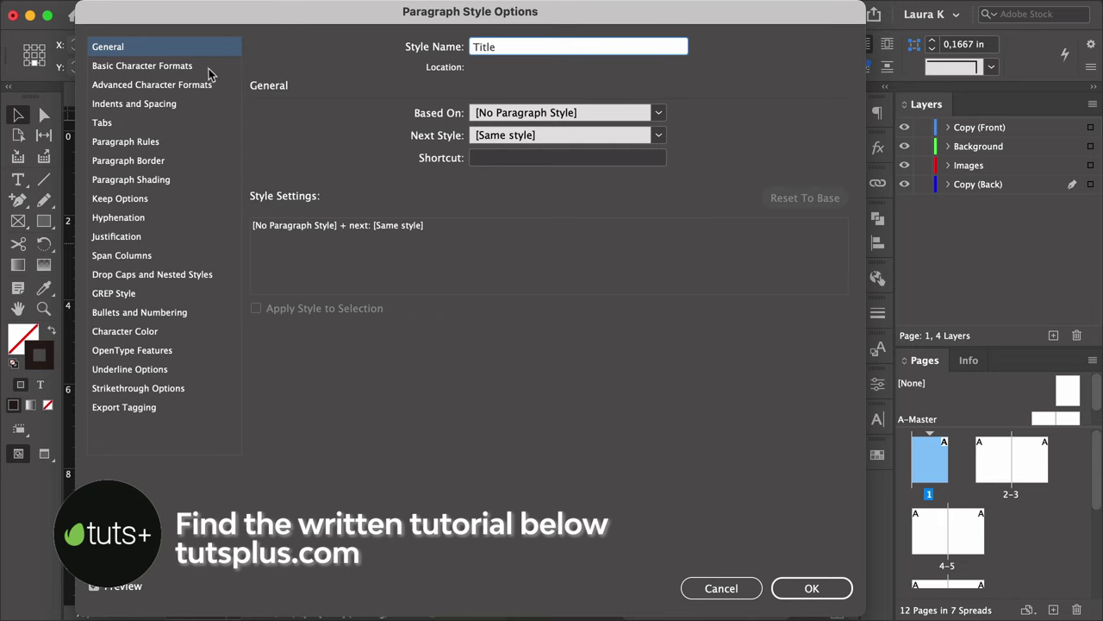
Set the Title style's font to Bergen Text Bold.
left_click(143, 65)
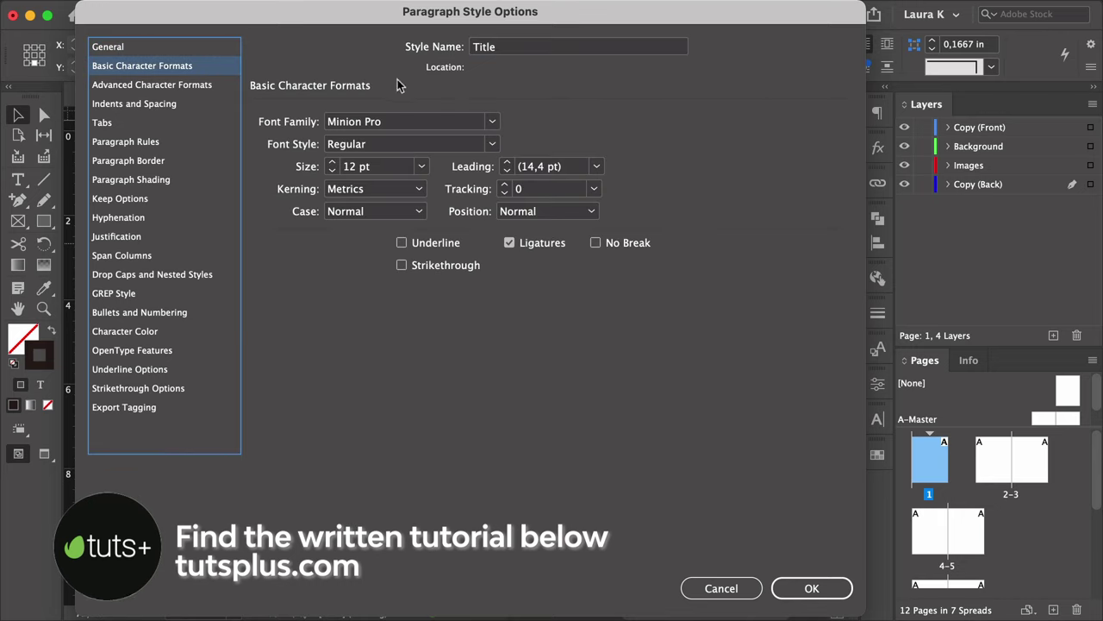
left_click(418, 125)
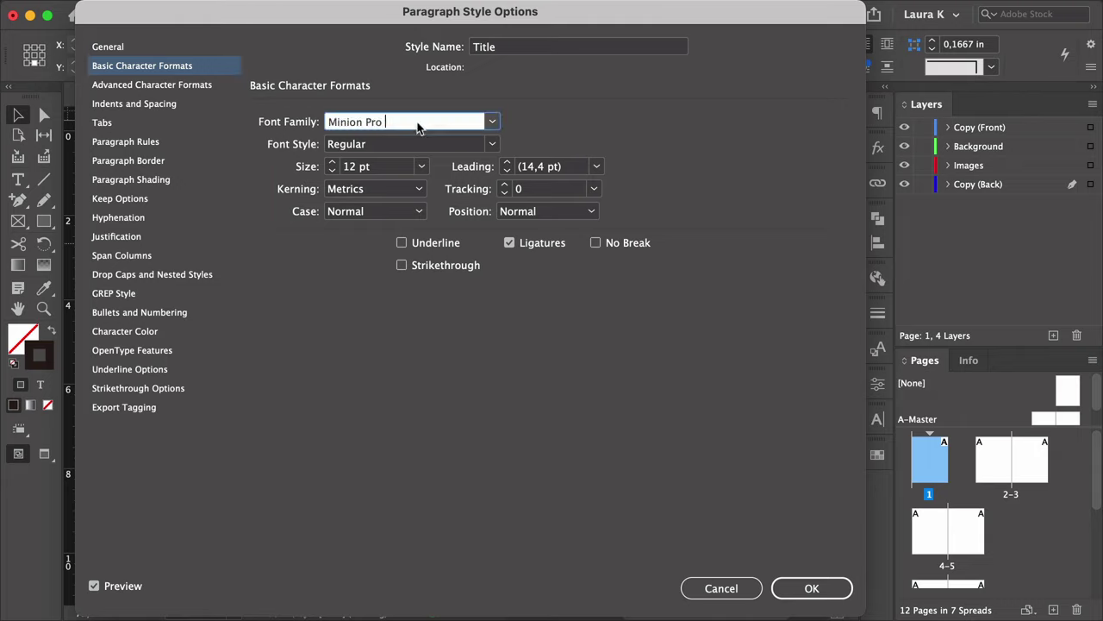
triple_click(418, 125)
type("Bergen Mono")
type(" Text")
left_click(492, 145)
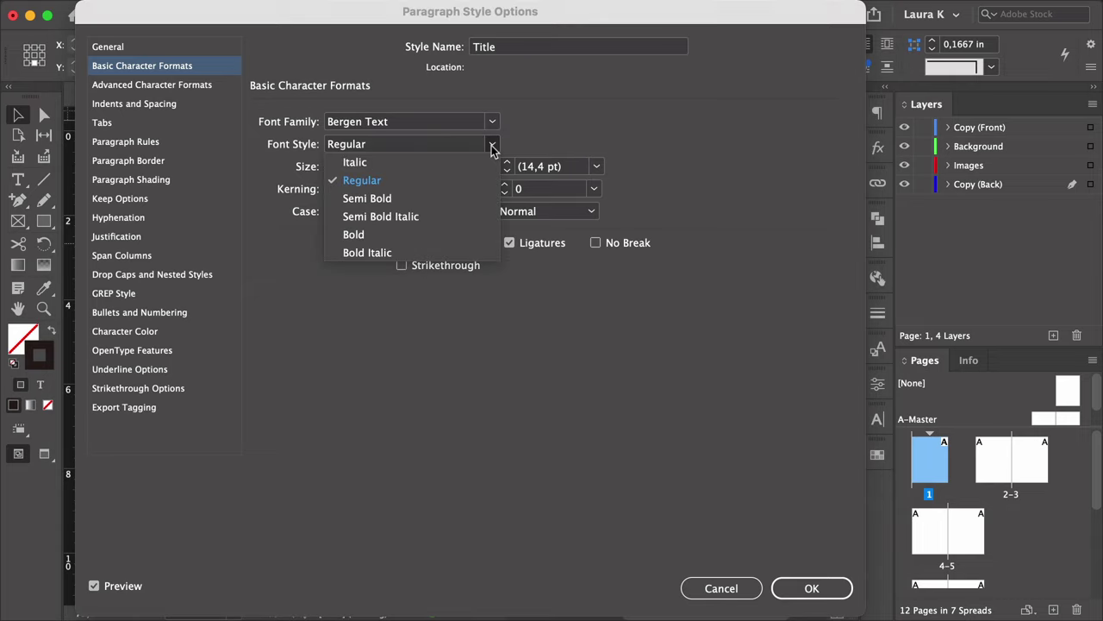
left_click(462, 233)
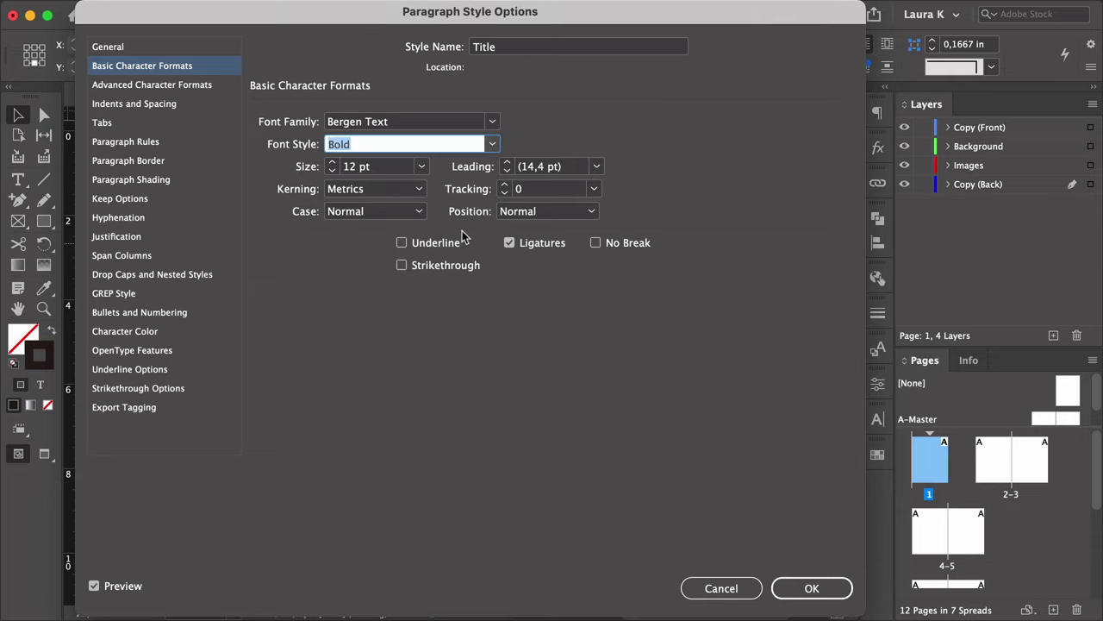
Give the Title style 30 pt size, auto leading, tracking 25 and All Caps.
left_click(392, 166)
type("30")
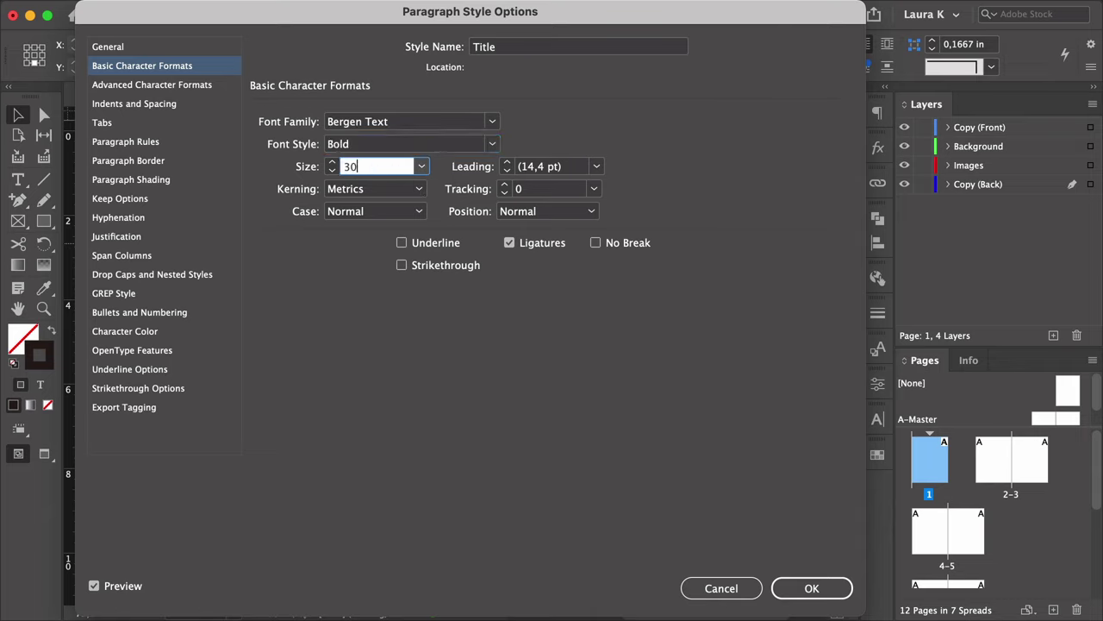
key("Tab")
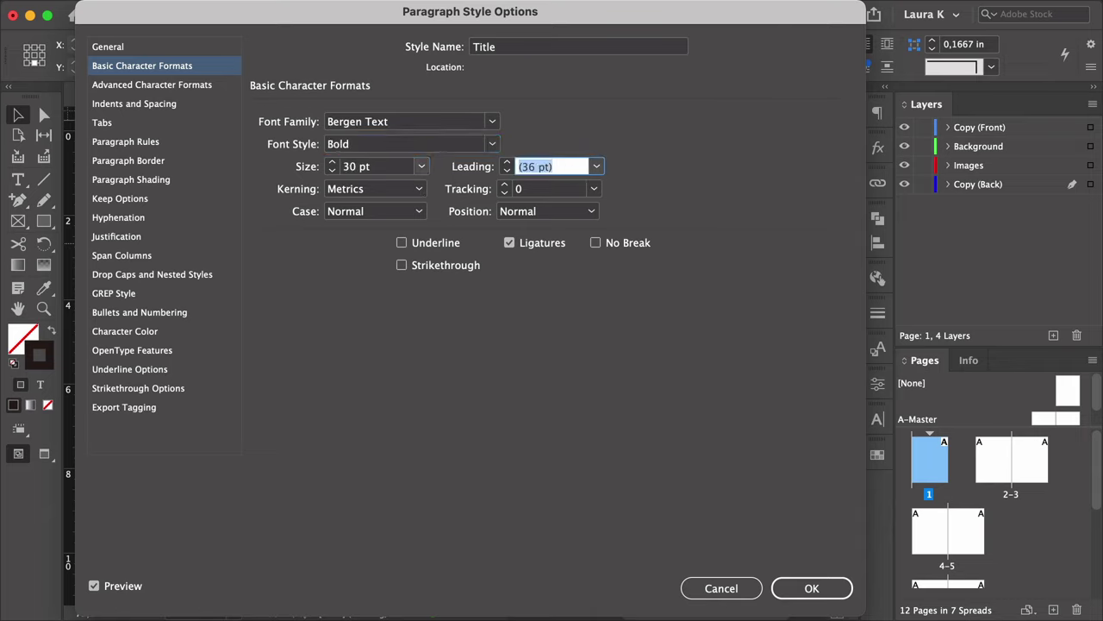
key("Tab")
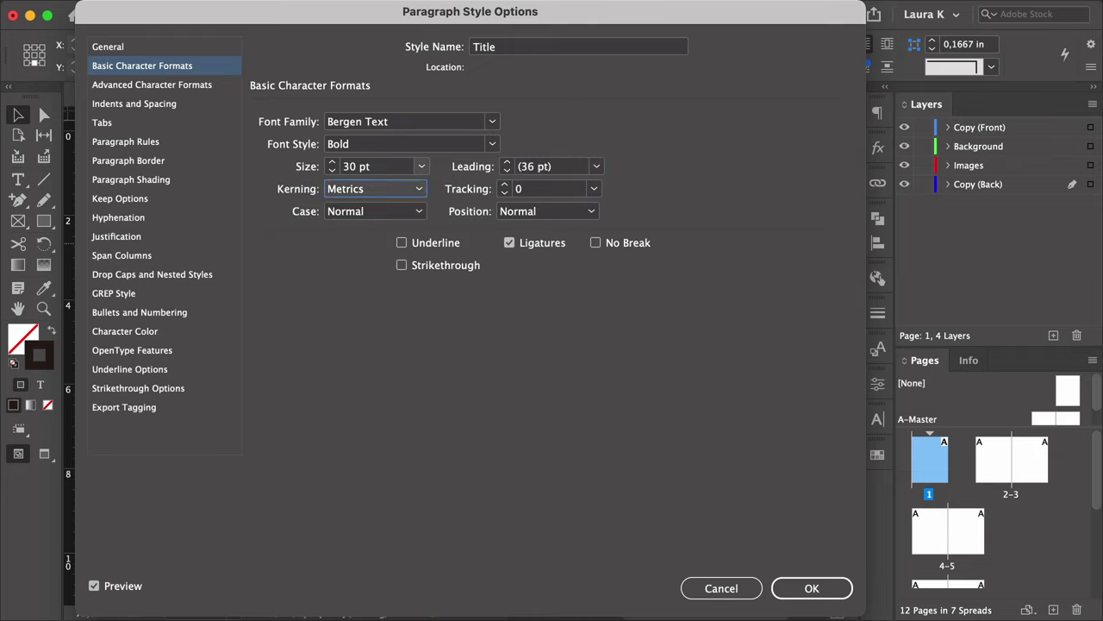
key("Tab")
type("25")
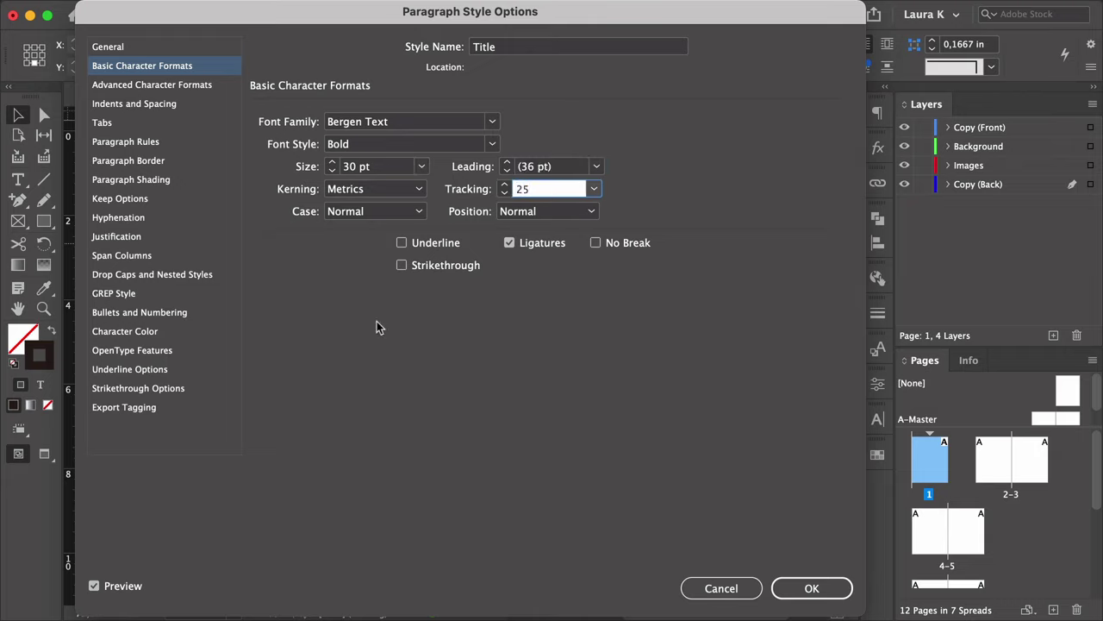
key("Tab")
key("space")
key("Down")
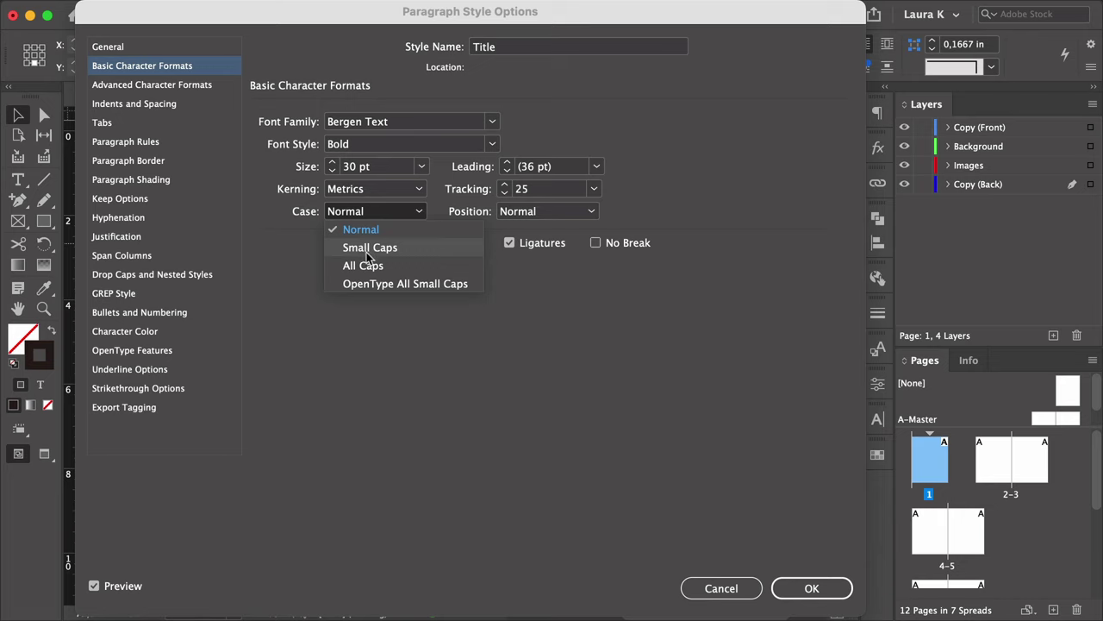
key("Down")
key("Return")
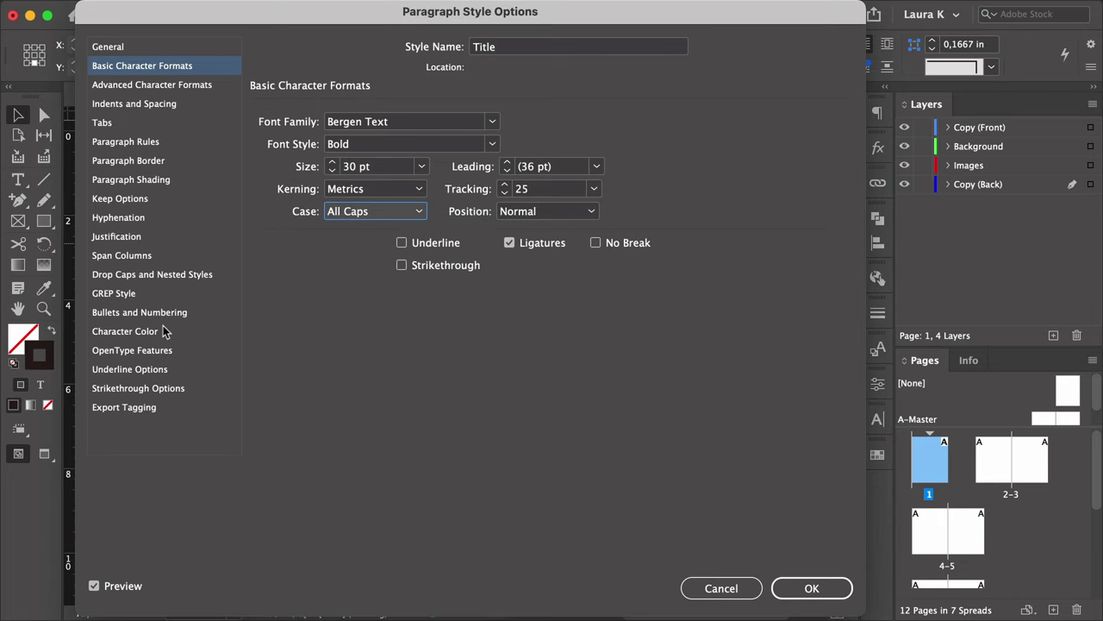
Colour the Title text C=35 M=80 Y=80 K=40 and confirm the style.
left_click(125, 331)
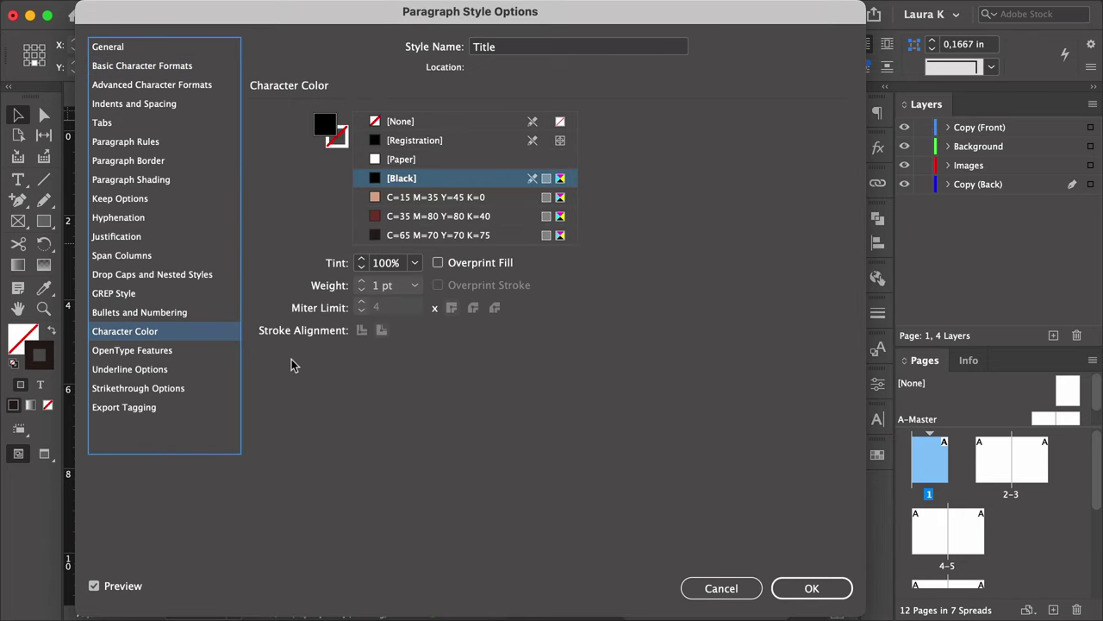
left_click(416, 217)
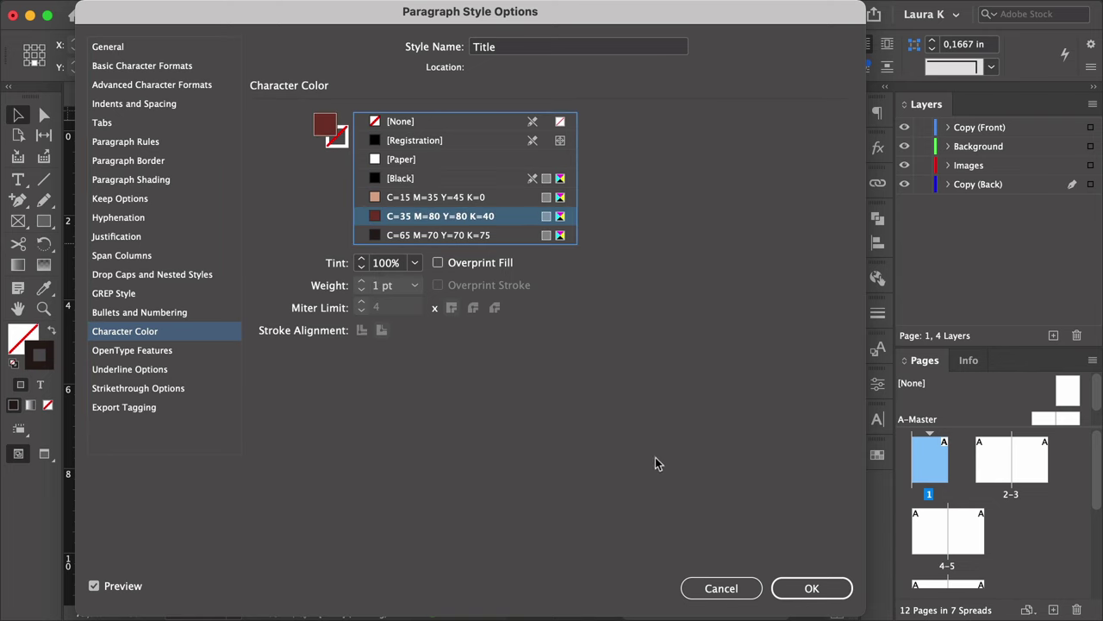
left_click(805, 585)
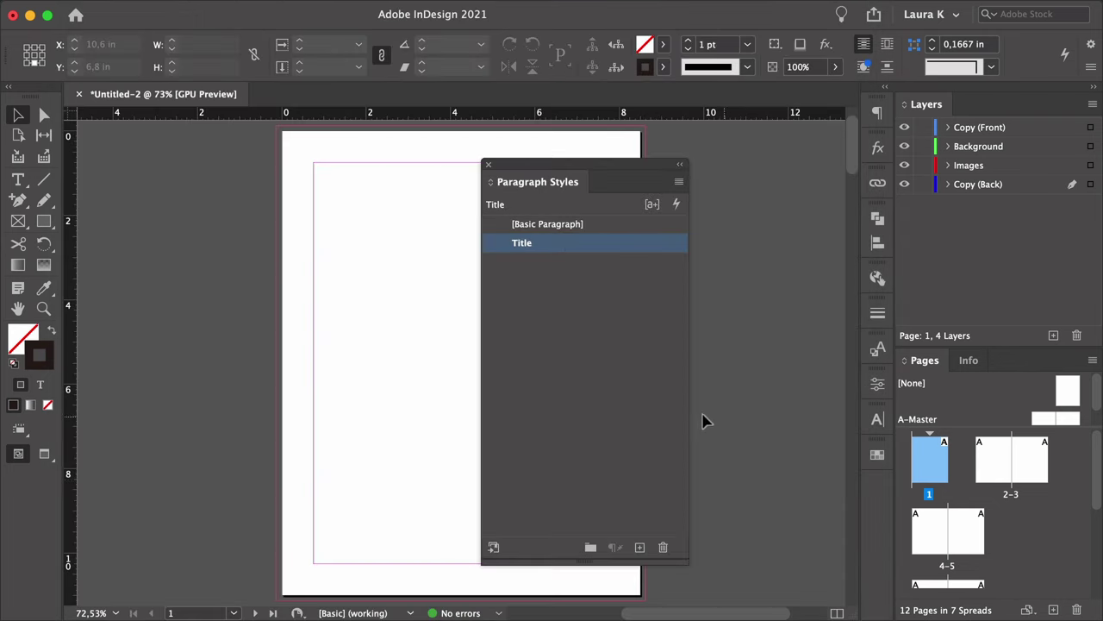
Create a new paragraph style named Deck set in Bergen Text Regular.
left_click(636, 547)
double_click(581, 267)
type("Deck")
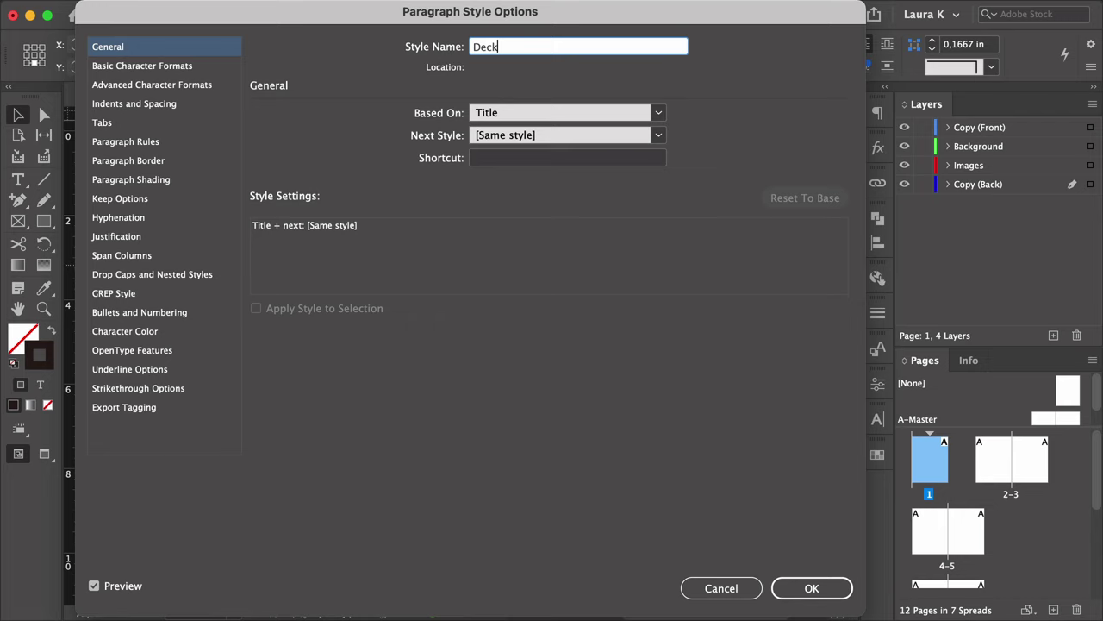
left_click(213, 69)
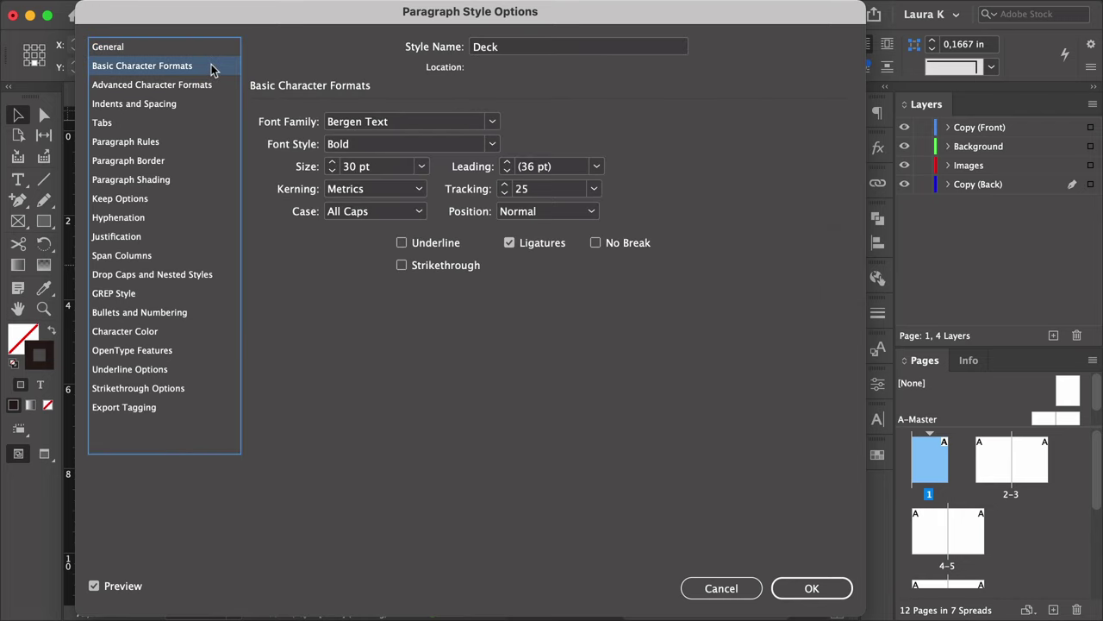
left_click(367, 121)
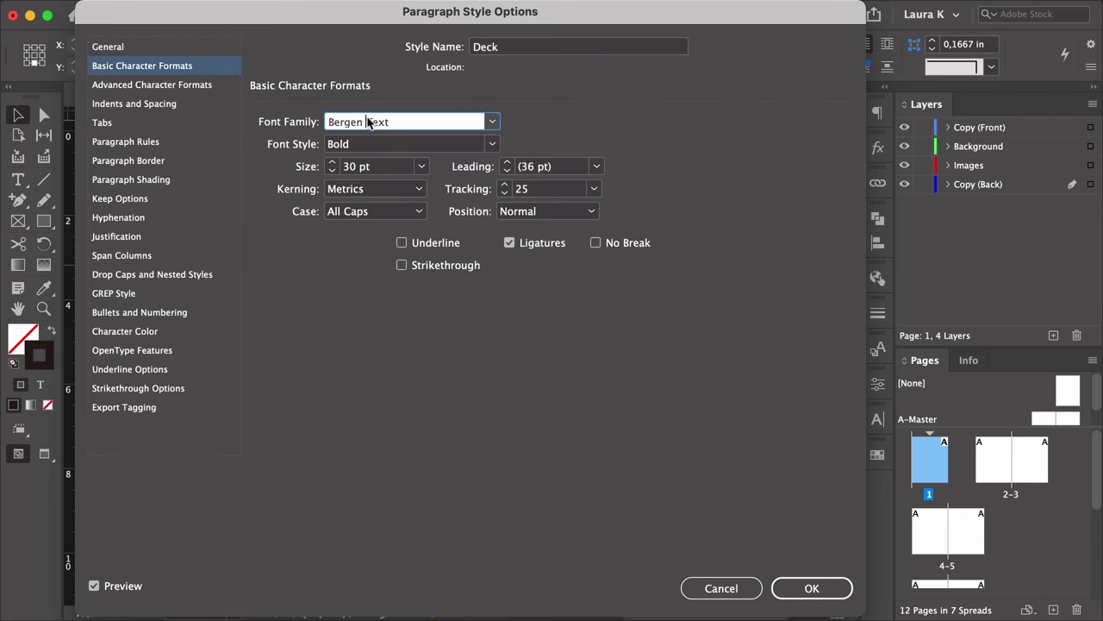
left_click(371, 144)
left_click(491, 144)
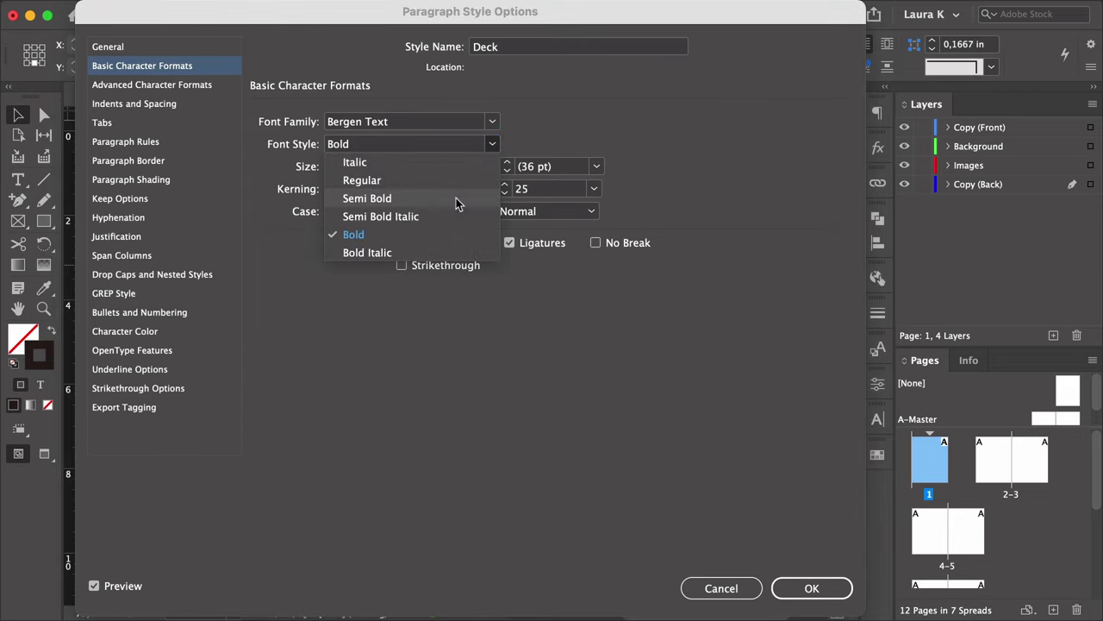
left_click(463, 181)
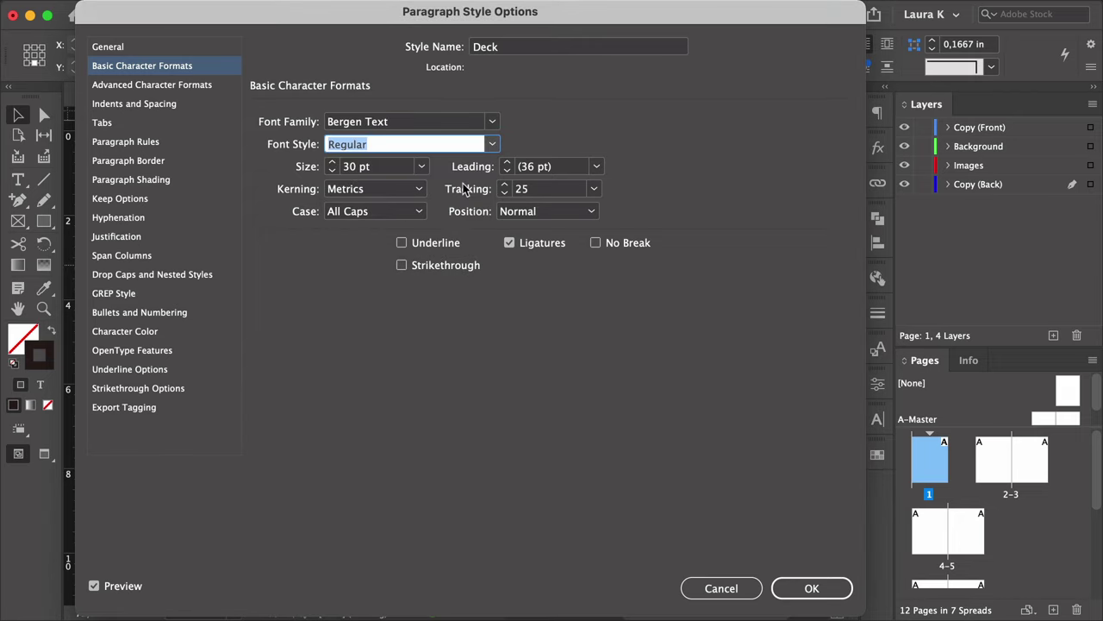
Give Deck an 18 pt size and normal case, keeping its dark red colour.
left_click(371, 167)
triple_click(371, 168)
type("18")
left_click(530, 191)
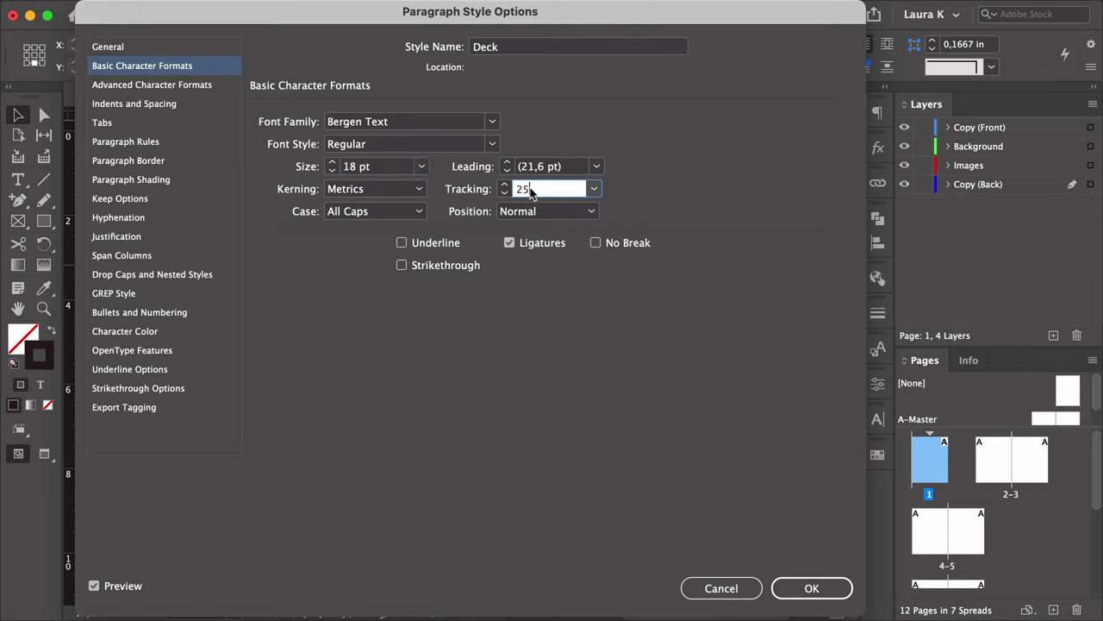
left_click(386, 212)
left_click(345, 228)
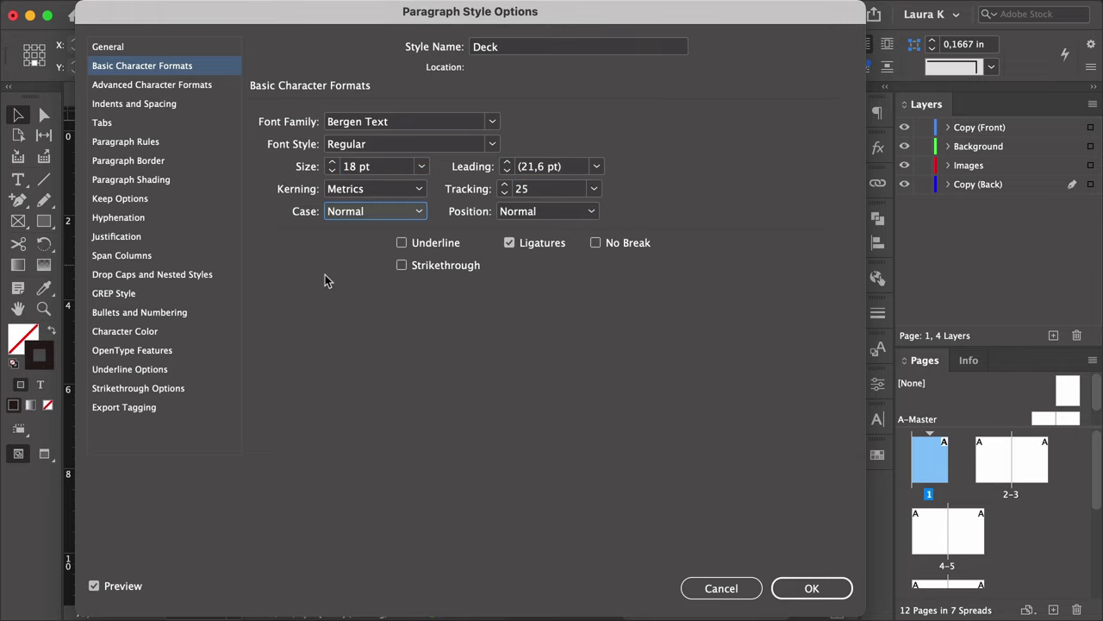
left_click(137, 332)
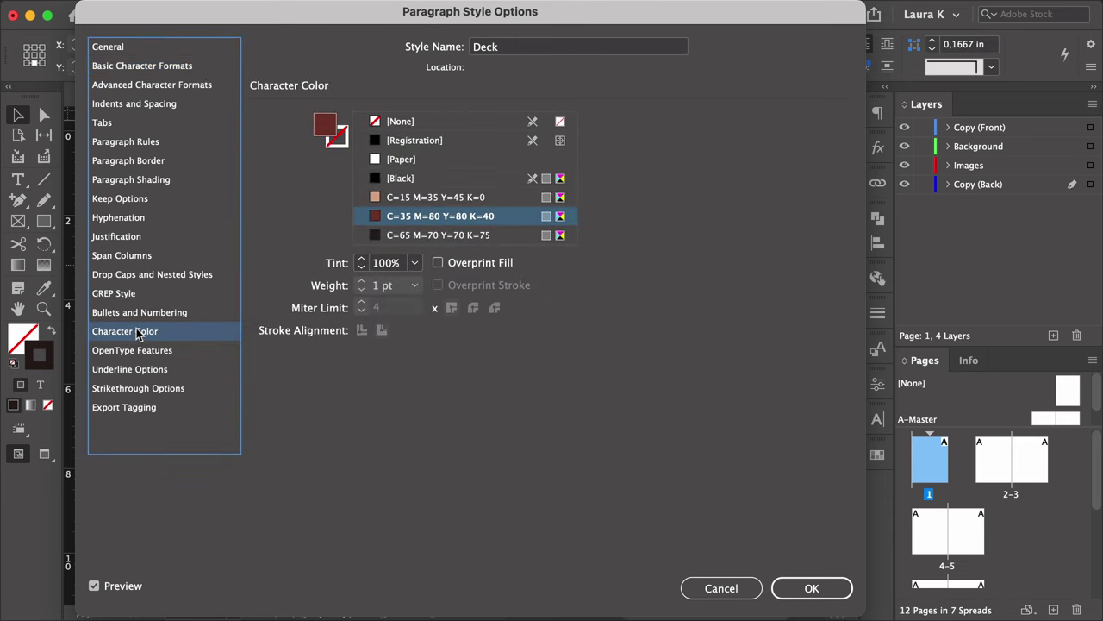
left_click(812, 589)
left_click(617, 461)
left_click(640, 546)
Name the new style Copy and base it on [No Paragraph Style].
double_click(614, 285)
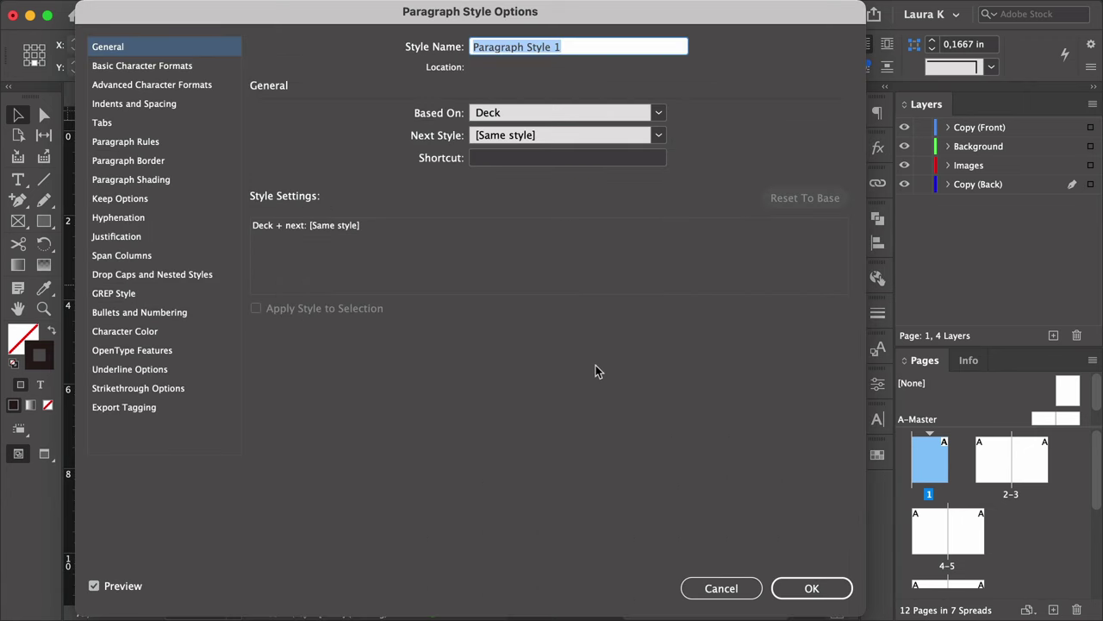
left_click(657, 114)
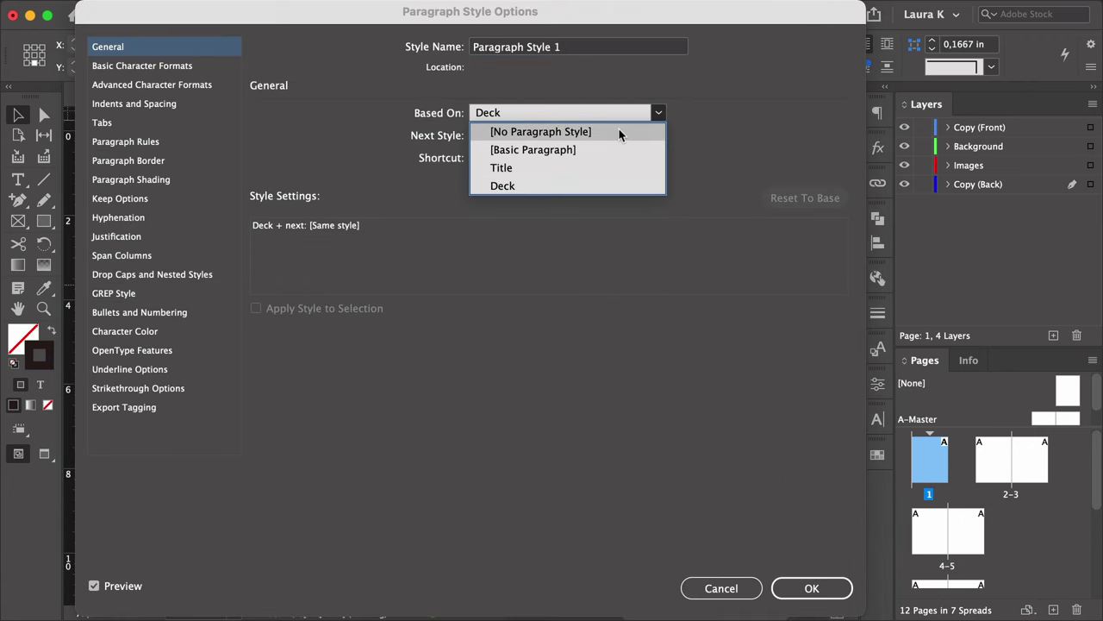
left_click(618, 129)
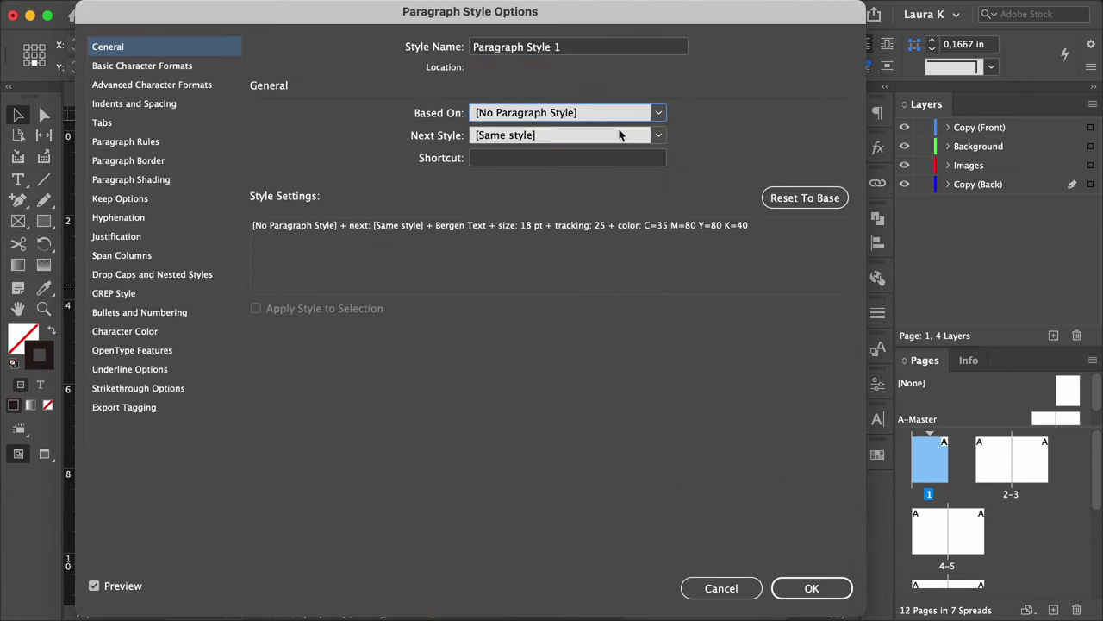
triple_click(511, 48)
type("Copy")
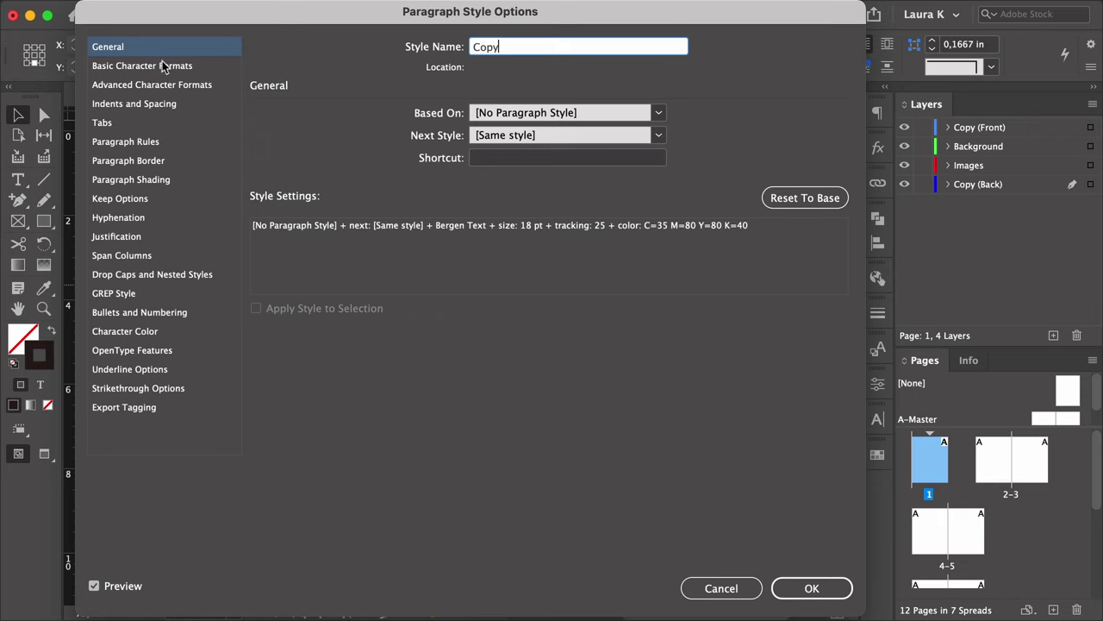
Set Copy to 9 pt size, 12 pt leading and tracking 10.
left_click(161, 63)
left_click(357, 130)
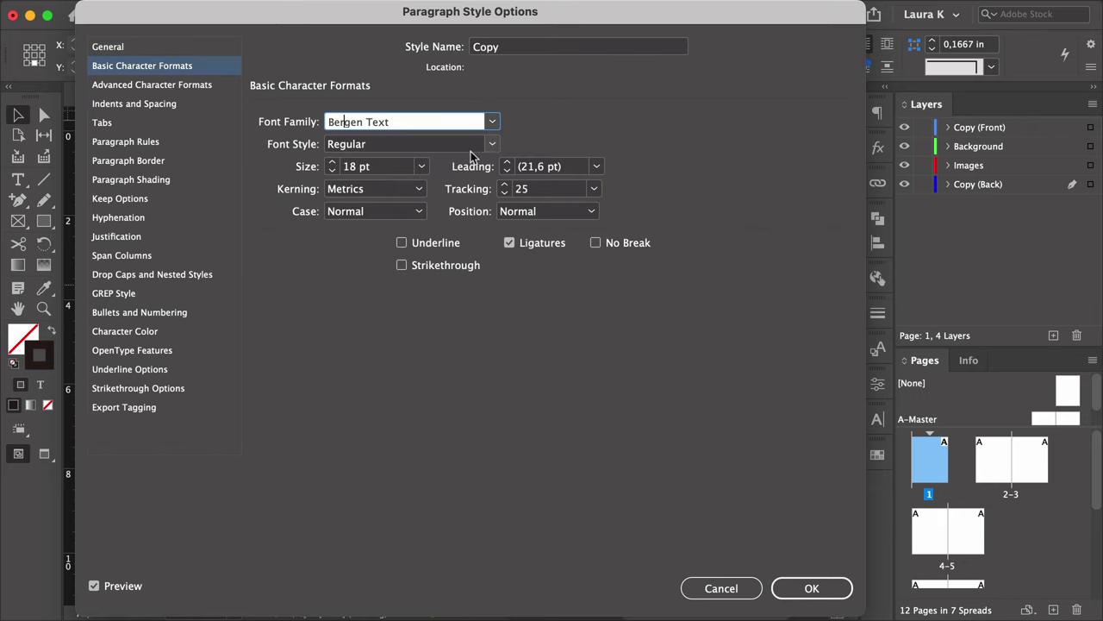
left_click(376, 170)
key("BackSpace")
key("BackSpace")
key("BackSpace")
key("BackSpace")
key("BackSpace")
type("9")
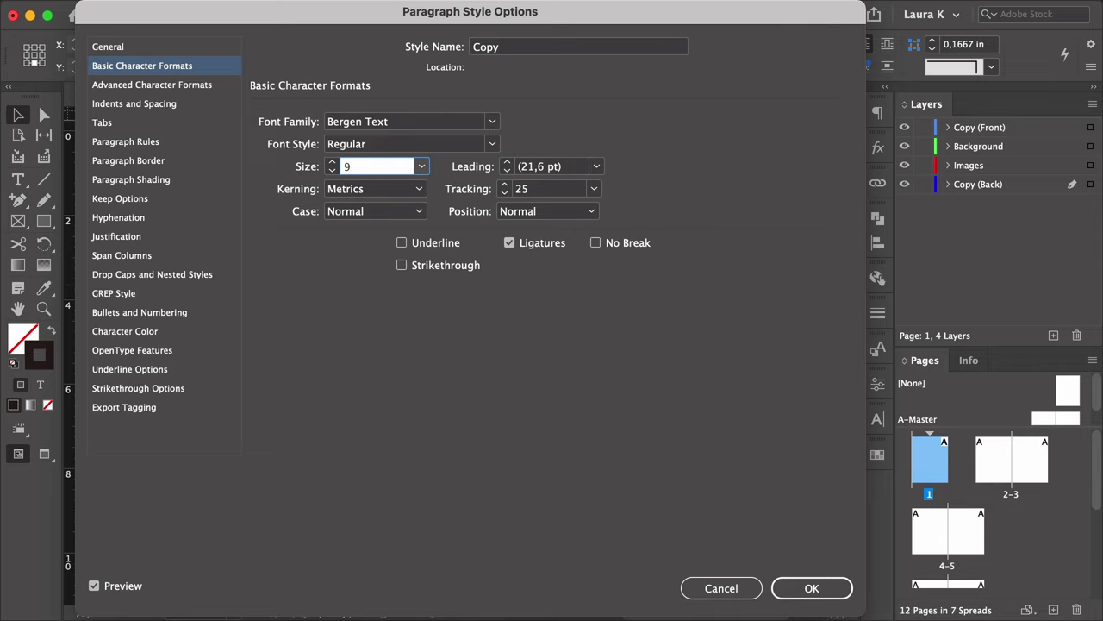
left_click(535, 170)
double_click(535, 170)
type("12")
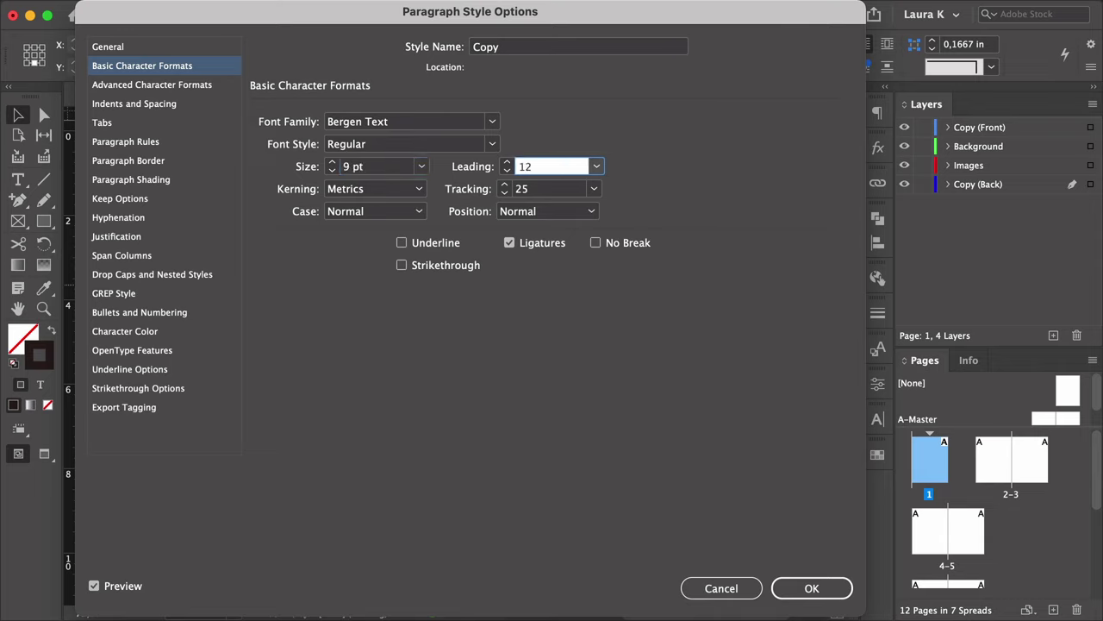
double_click(520, 188)
type("10")
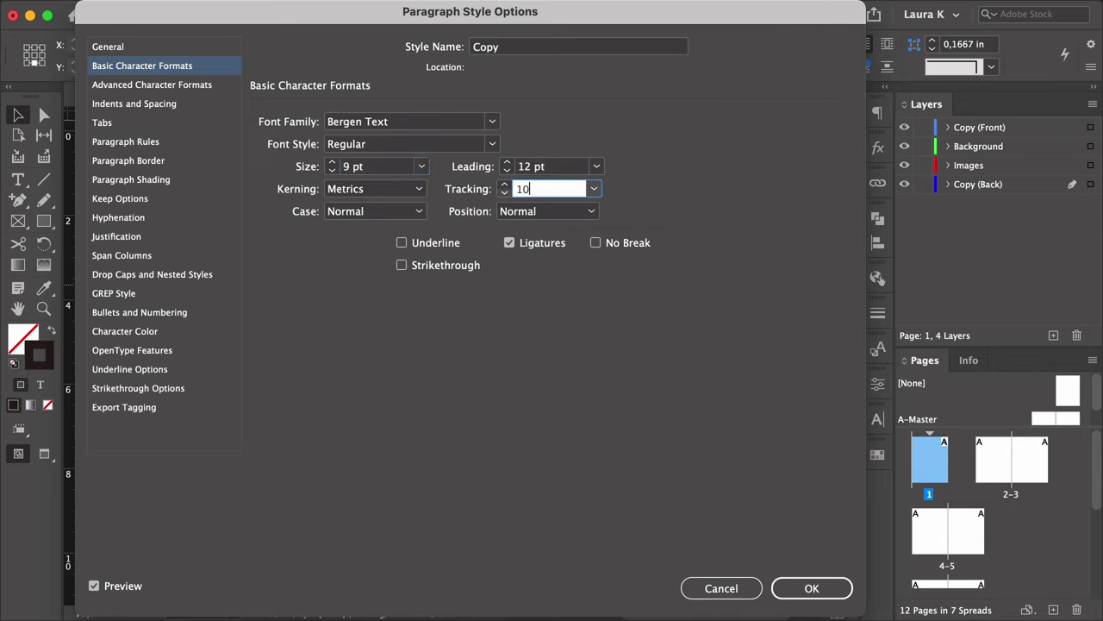
Give Copy 0.1 in same-style spacing and the darkest brown C=65 M=70 Y=70 K=75 colour.
left_click(194, 105)
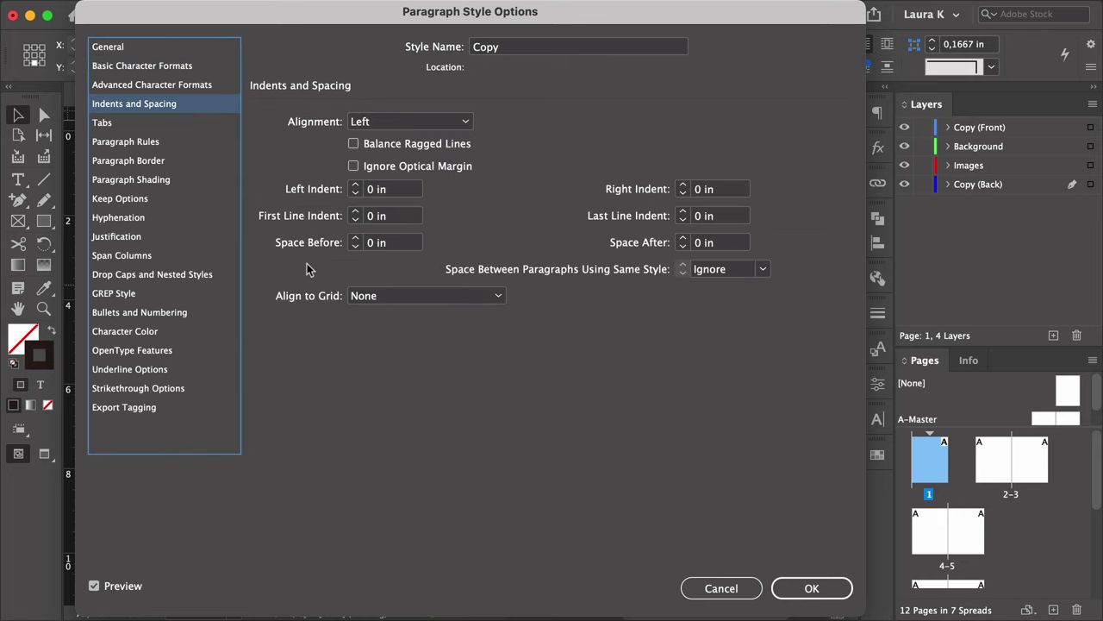
double_click(709, 270)
type("0.1")
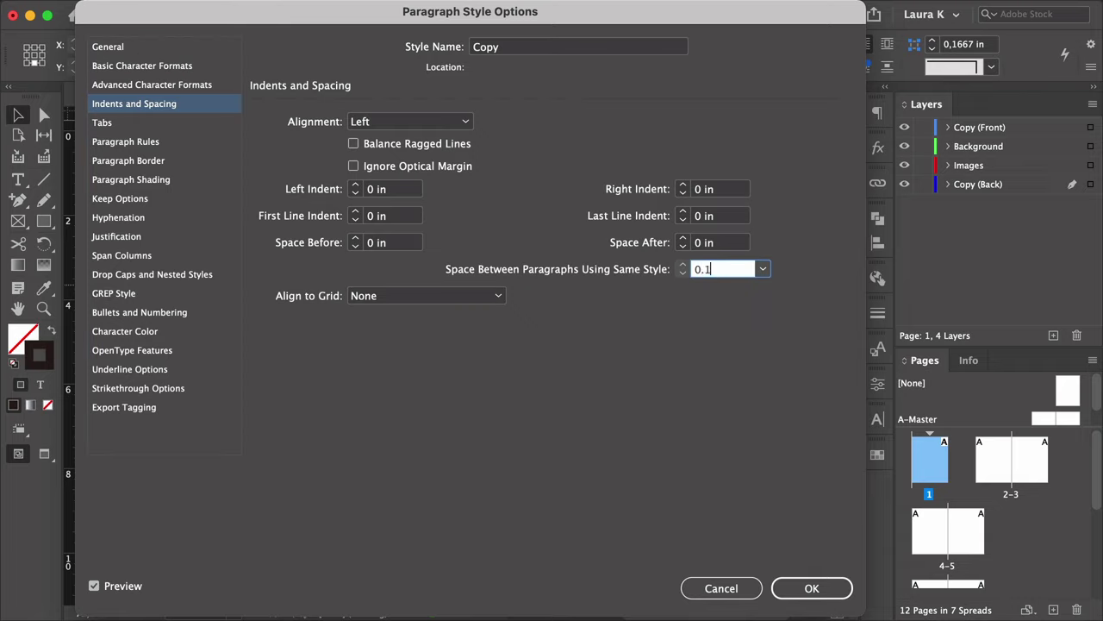
left_click(154, 331)
left_click(416, 236)
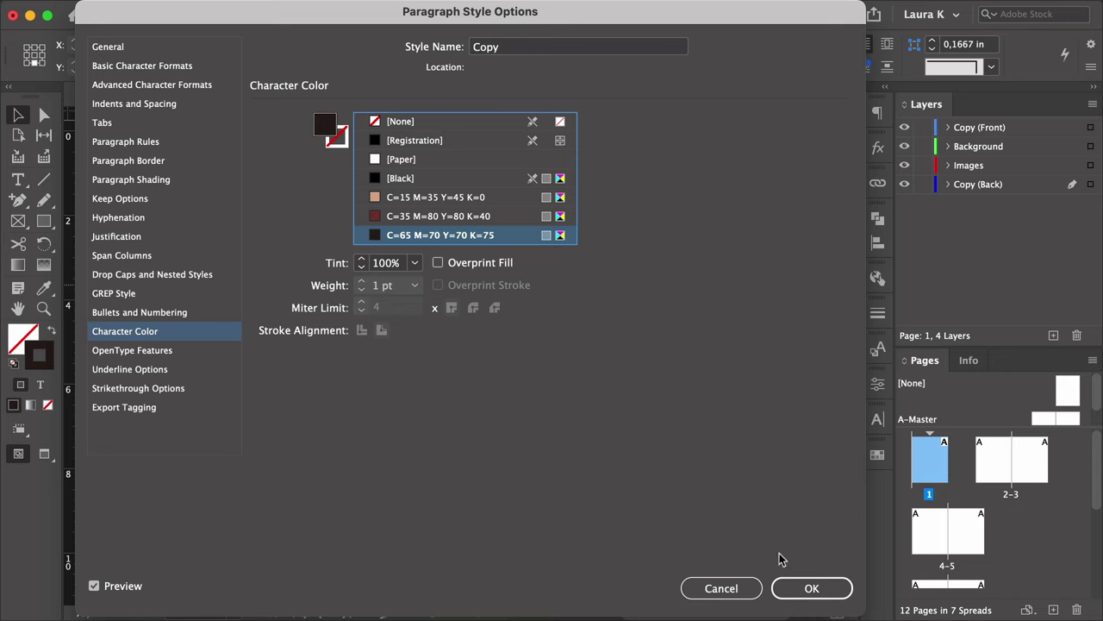
left_click(798, 589)
left_click(640, 547)
double_click(596, 299)
Name the style Pull-quote, based on no style, in Bergen Text Bold.
left_click(512, 113)
left_click(510, 134)
triple_click(545, 47)
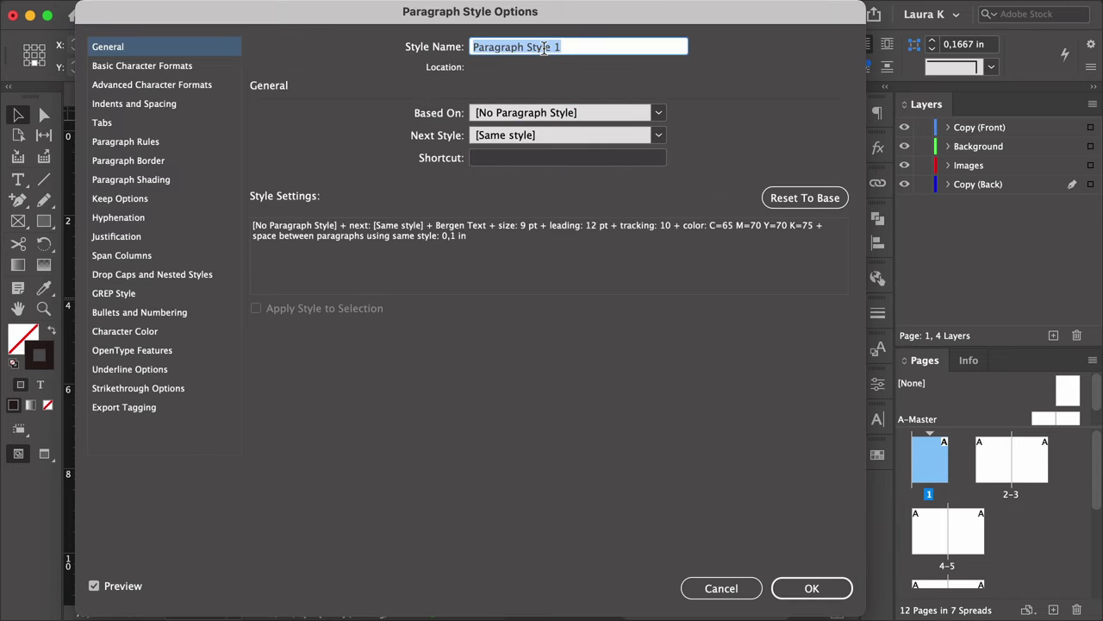
type("Pull-quote")
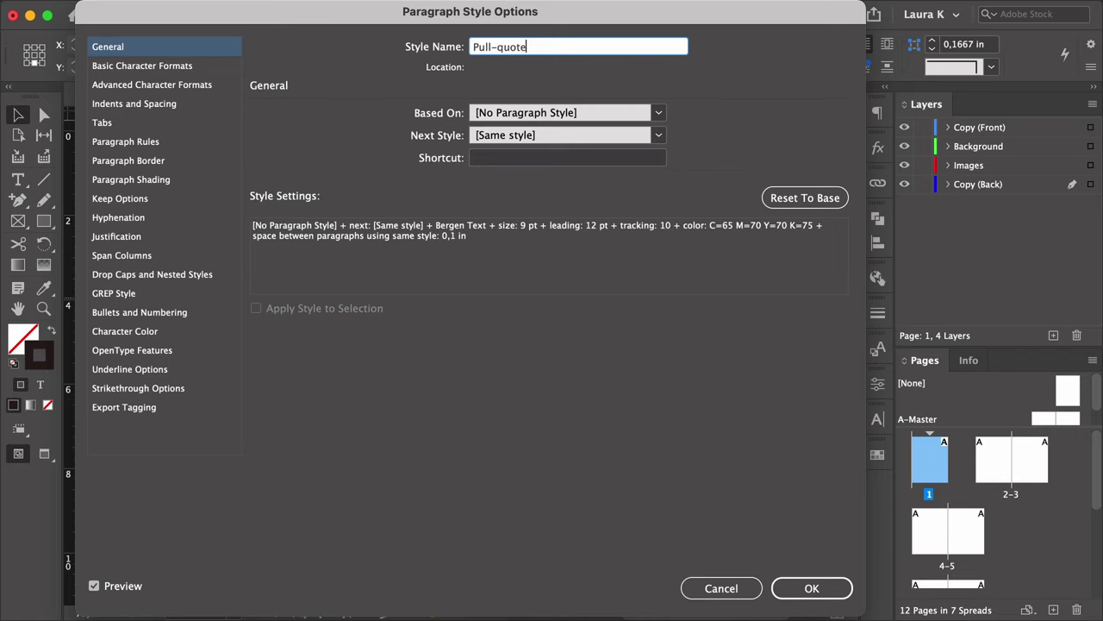
left_click(199, 74)
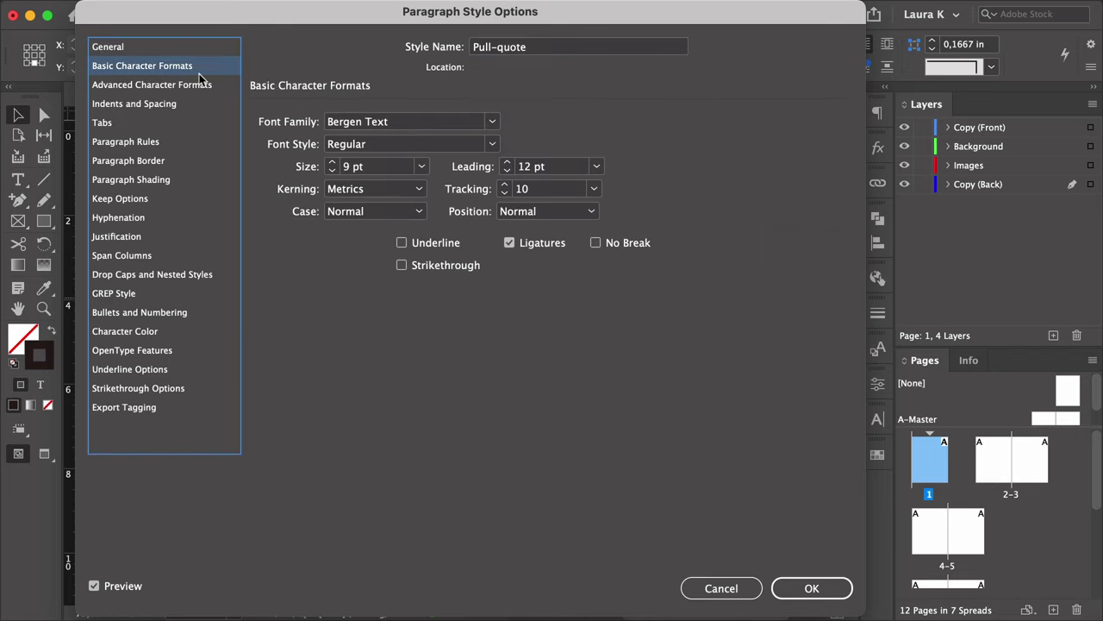
left_click(405, 144)
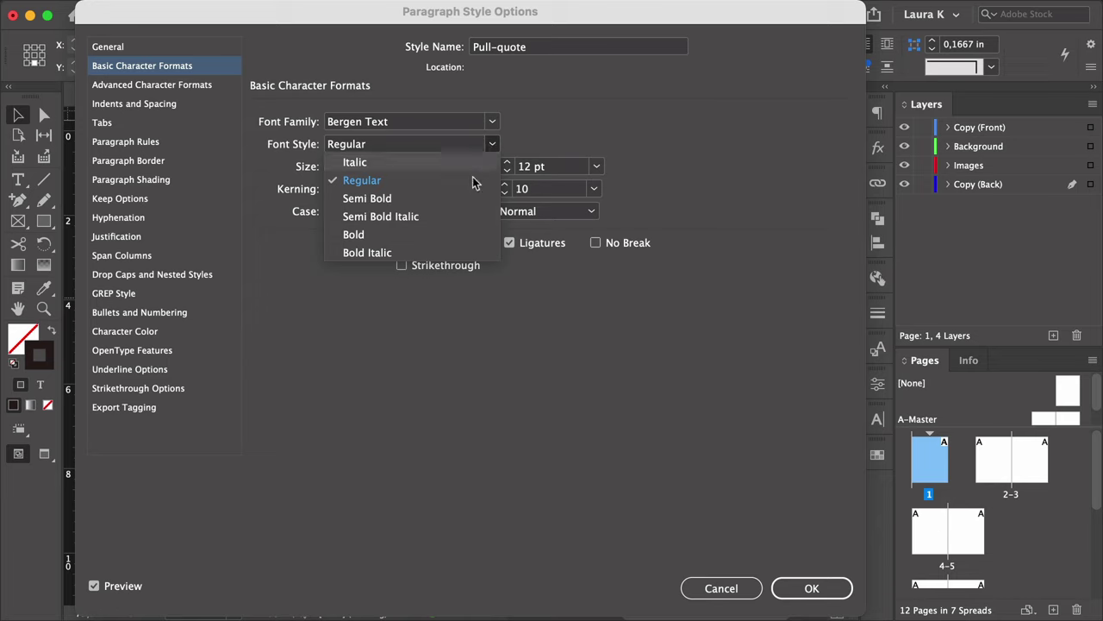
left_click(405, 226)
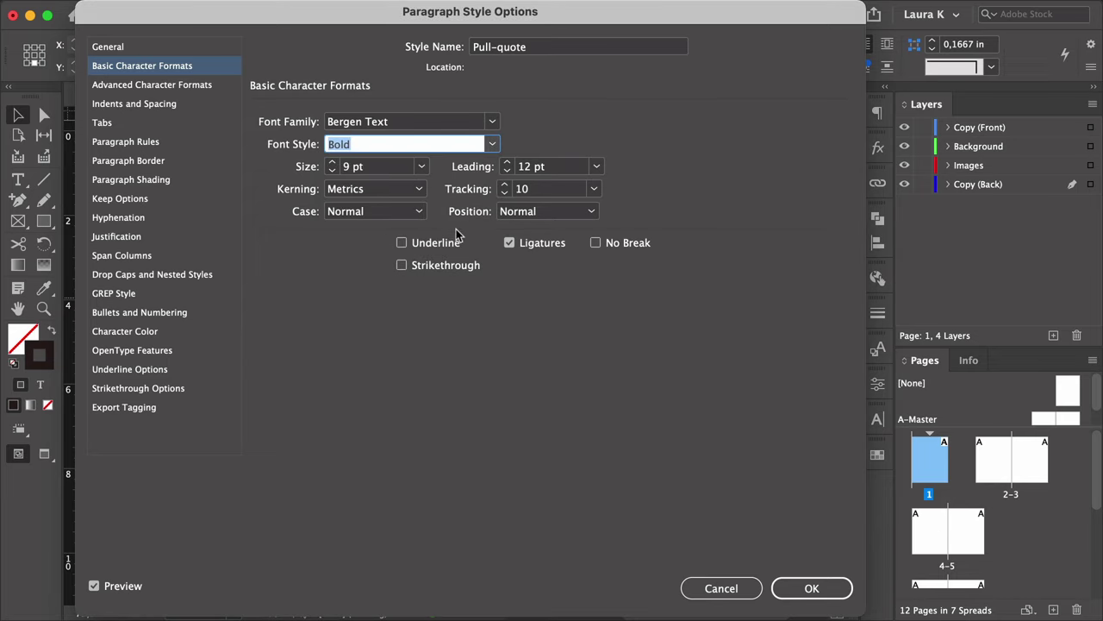
Set Pull-quote to 20 pt with Paper as the character colour.
left_click(380, 167)
key("cmd+a")
type("20")
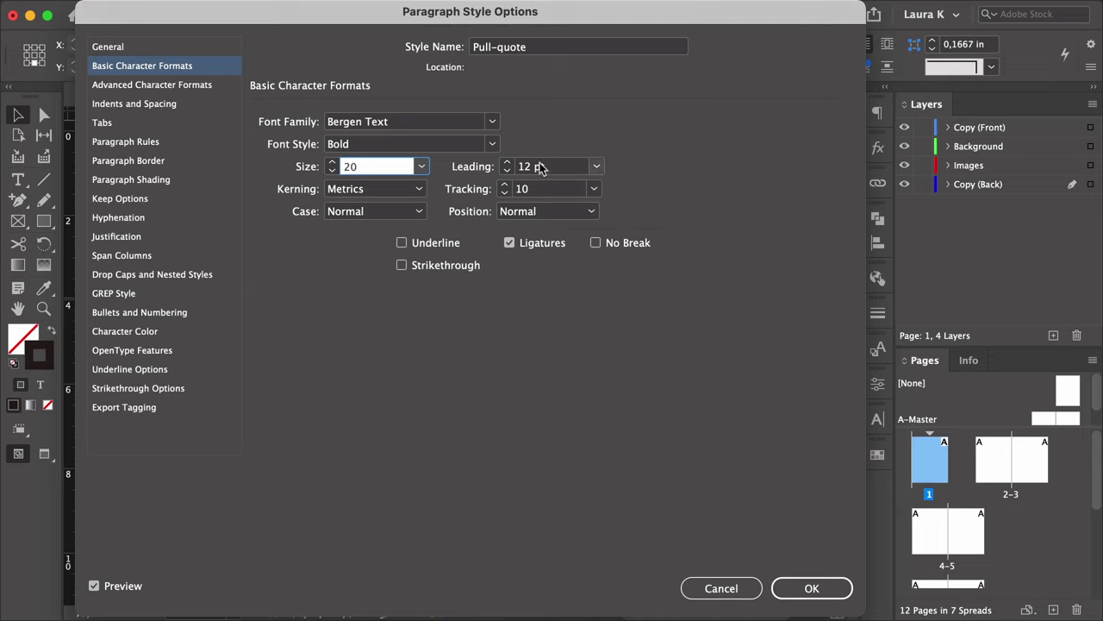
left_click(541, 189)
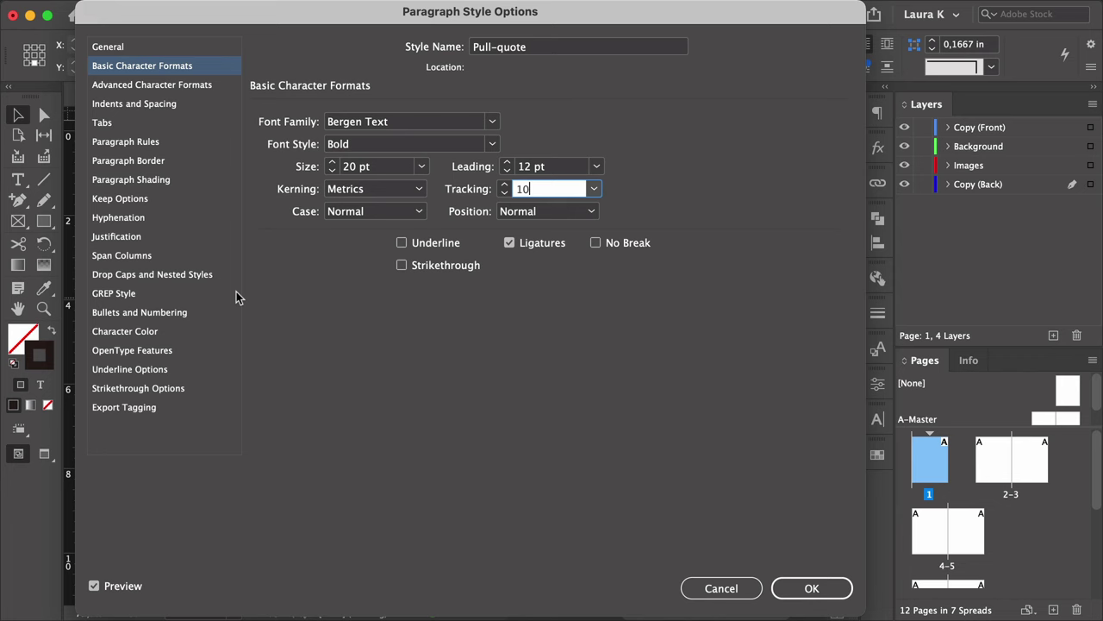
left_click(154, 334)
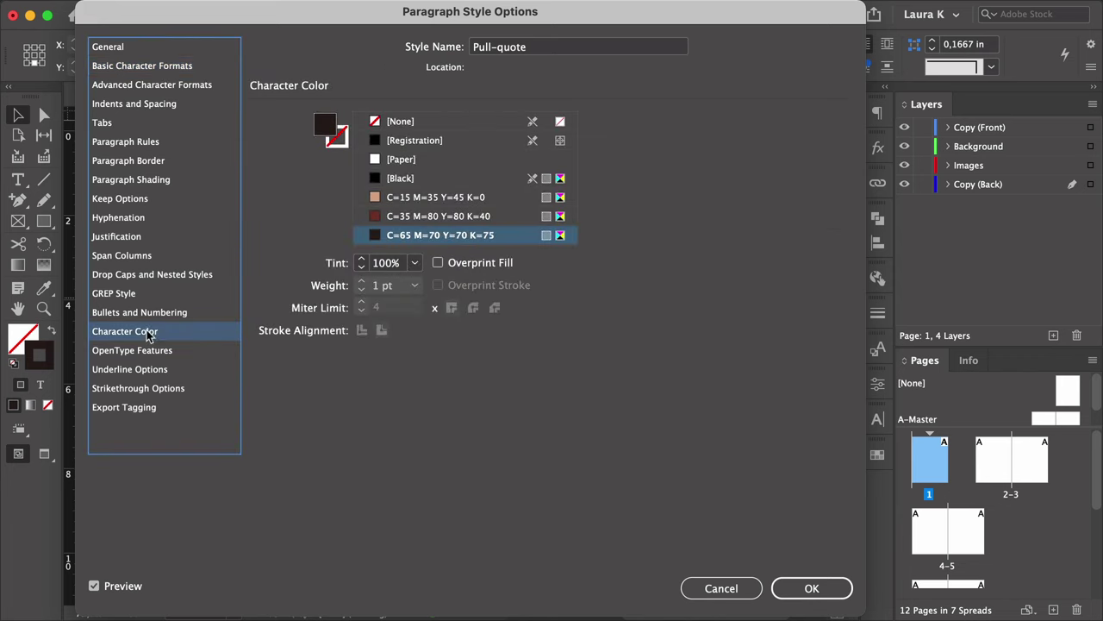
left_click(421, 162)
left_click(811, 588)
left_click(640, 546)
double_click(548, 318)
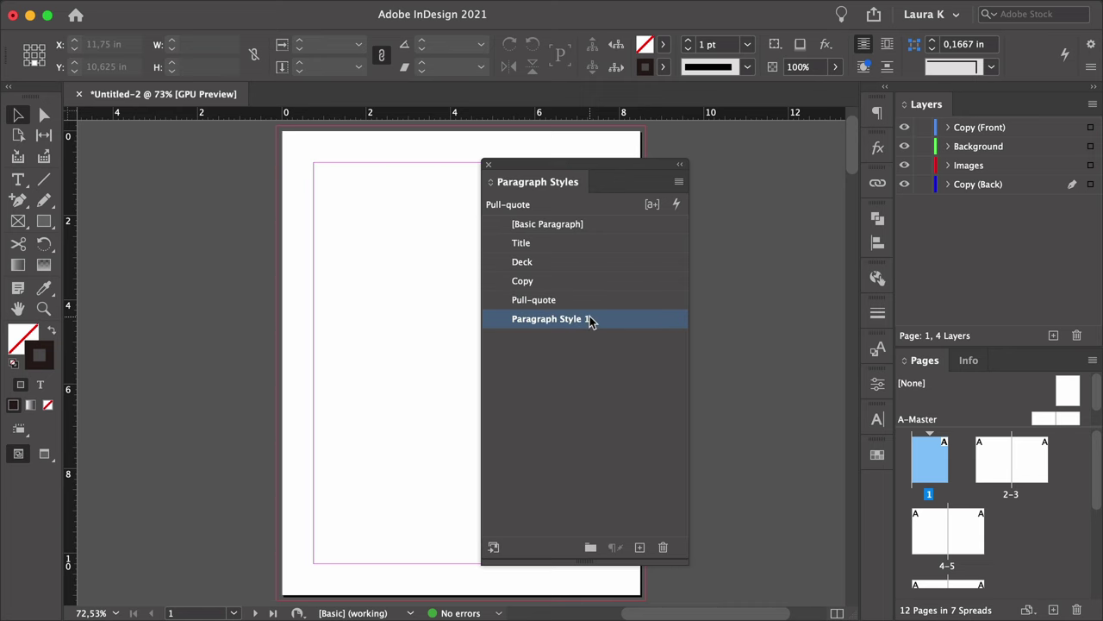
Name the style Folio-Page number, based on no style, with an 8 pt size.
type("Folio-")
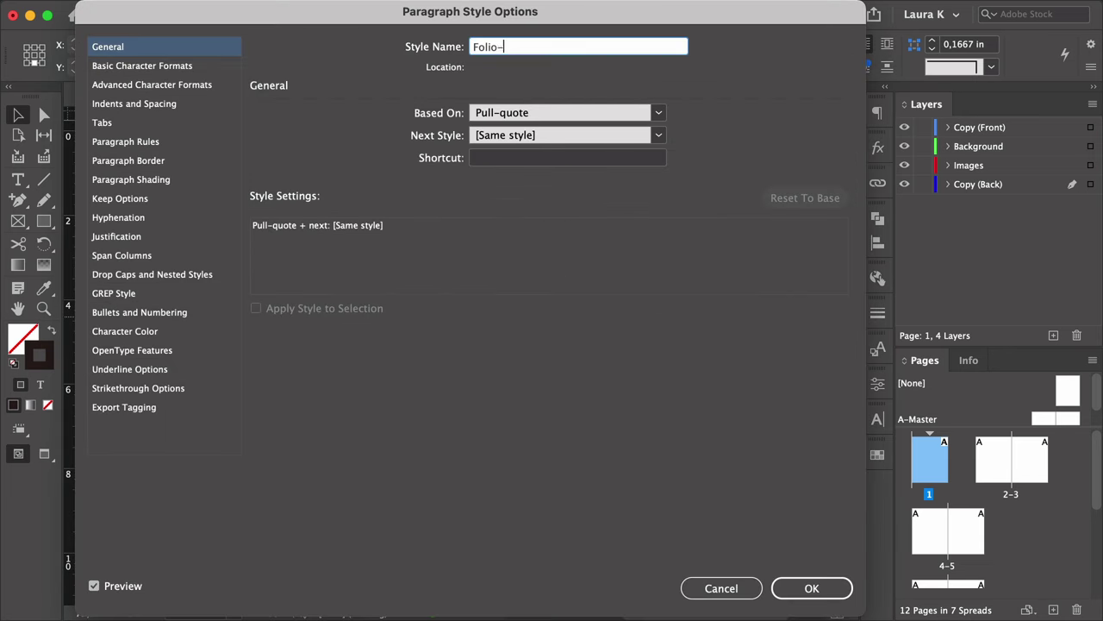
type("Page number")
left_click(474, 119)
left_click(483, 130)
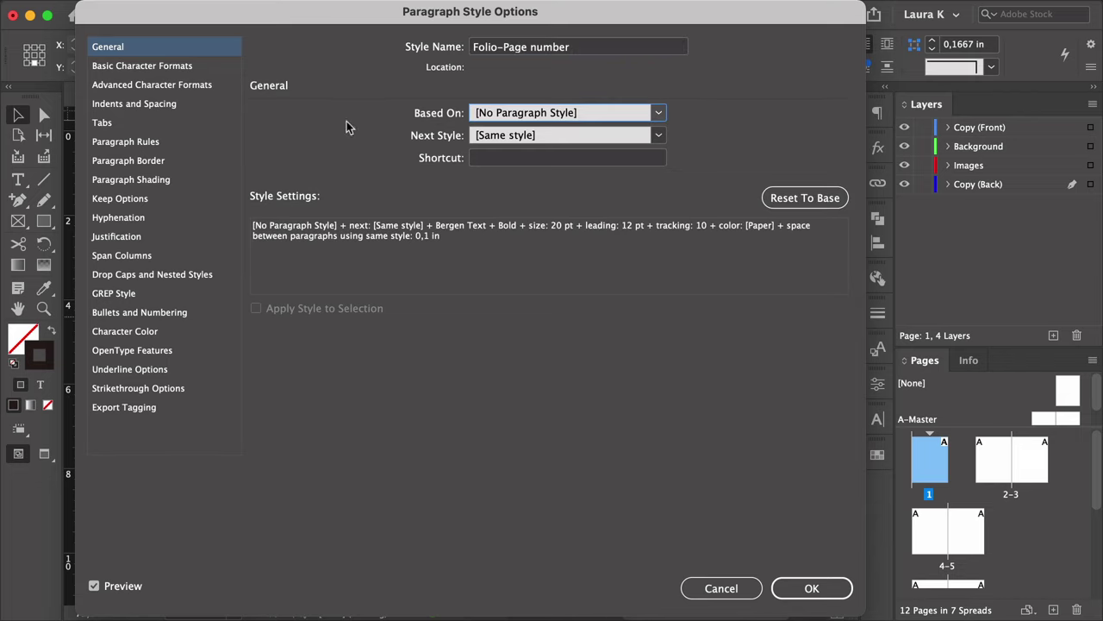
left_click(152, 67)
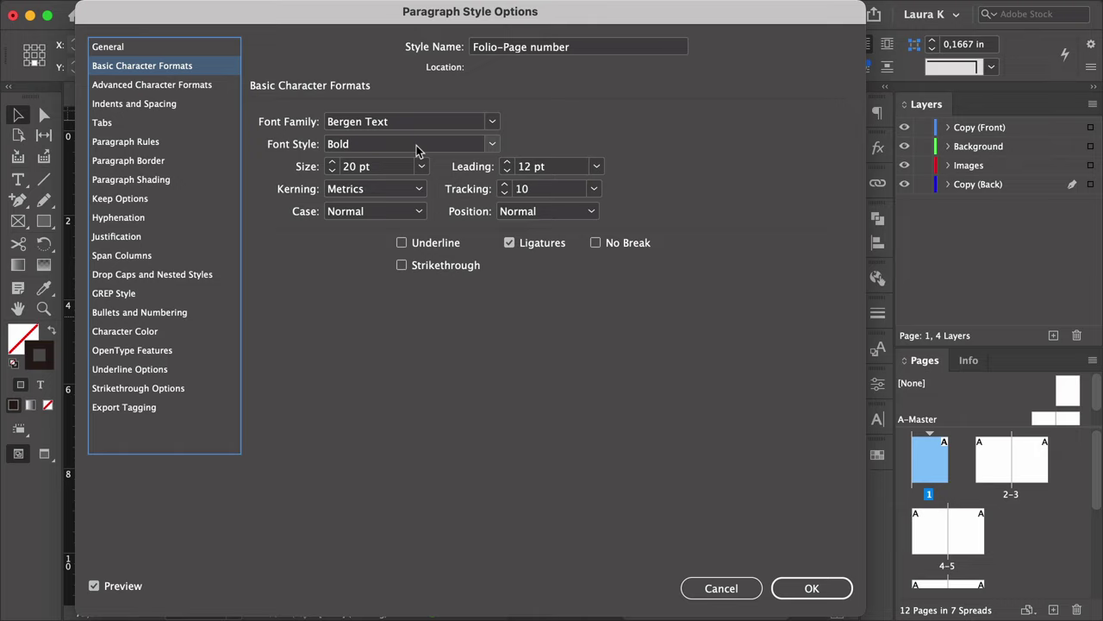
left_click(392, 167)
triple_click(388, 166)
type("8")
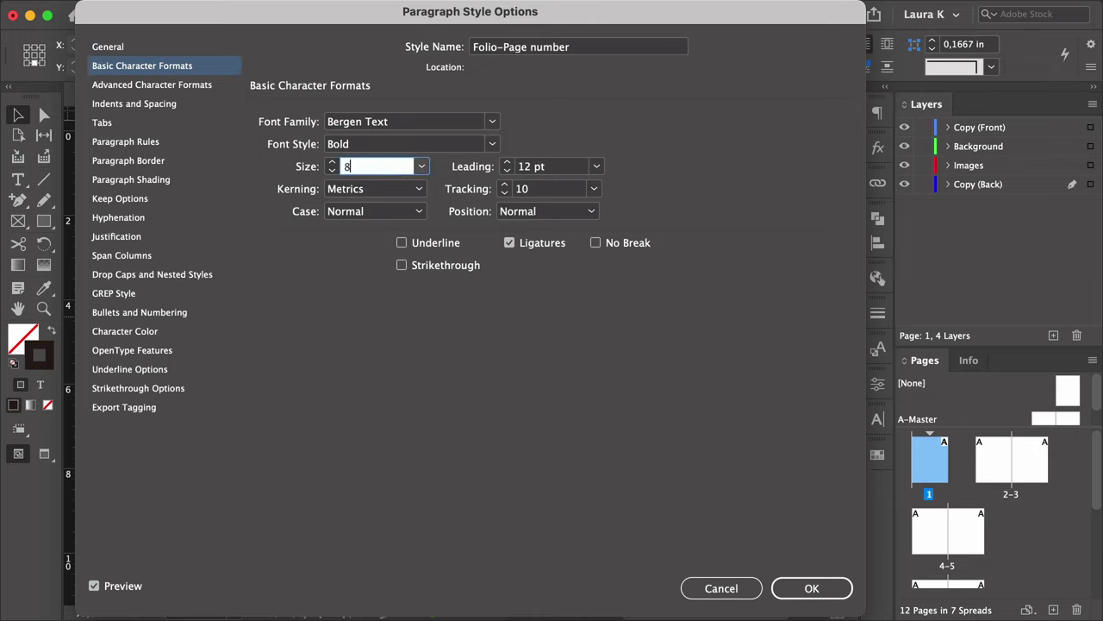
key("Tab")
key("Tab")
type("19")
Give Folio-Page number Auto leading, tracking 100 and dark red C=35 M=80 Y=80 K=40.
left_click(596, 166)
left_click(581, 188)
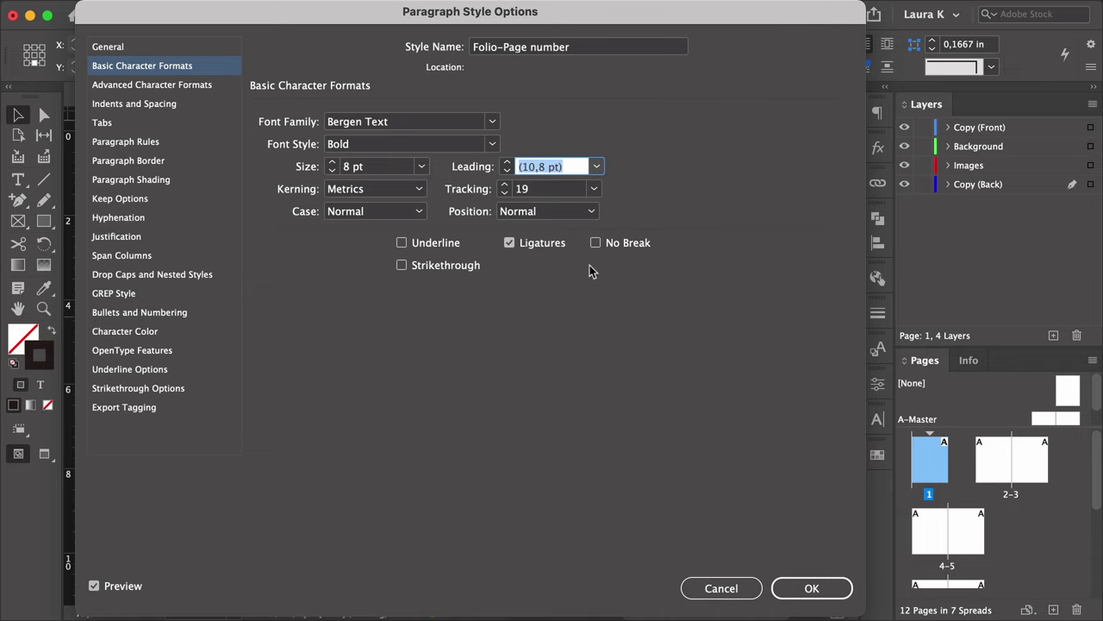
key("Tab")
type("100")
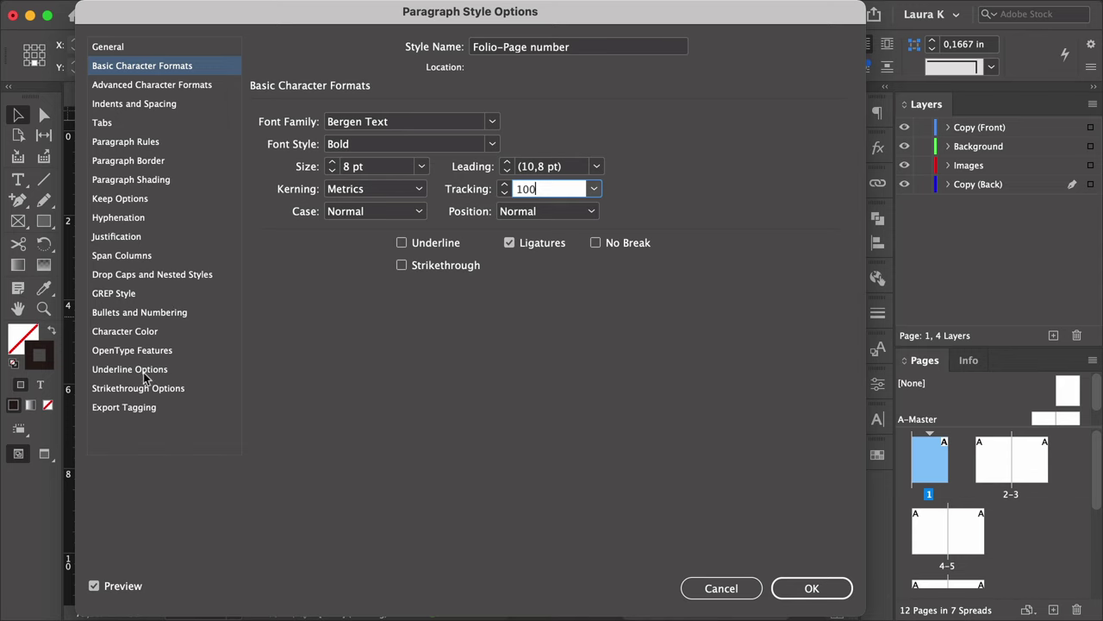
left_click(136, 334)
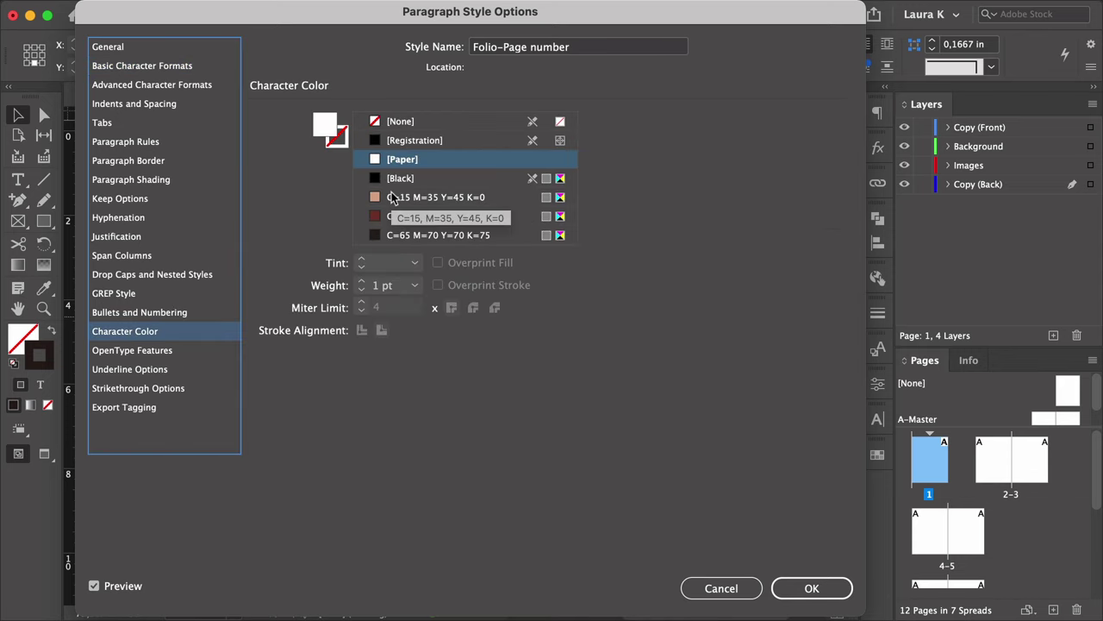
left_click(426, 217)
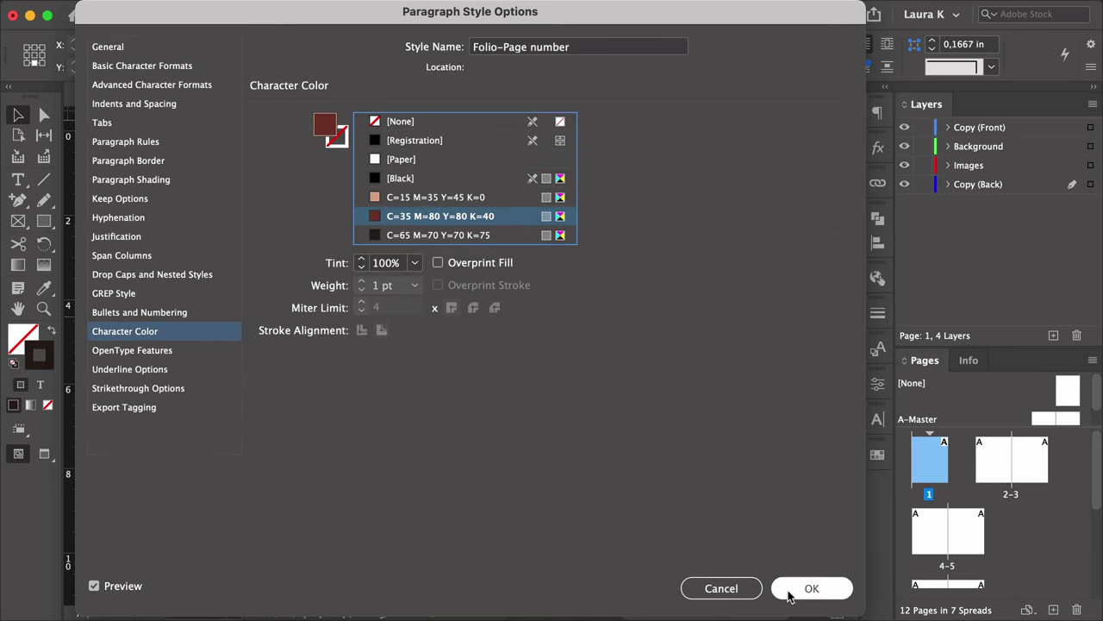
left_click(784, 589)
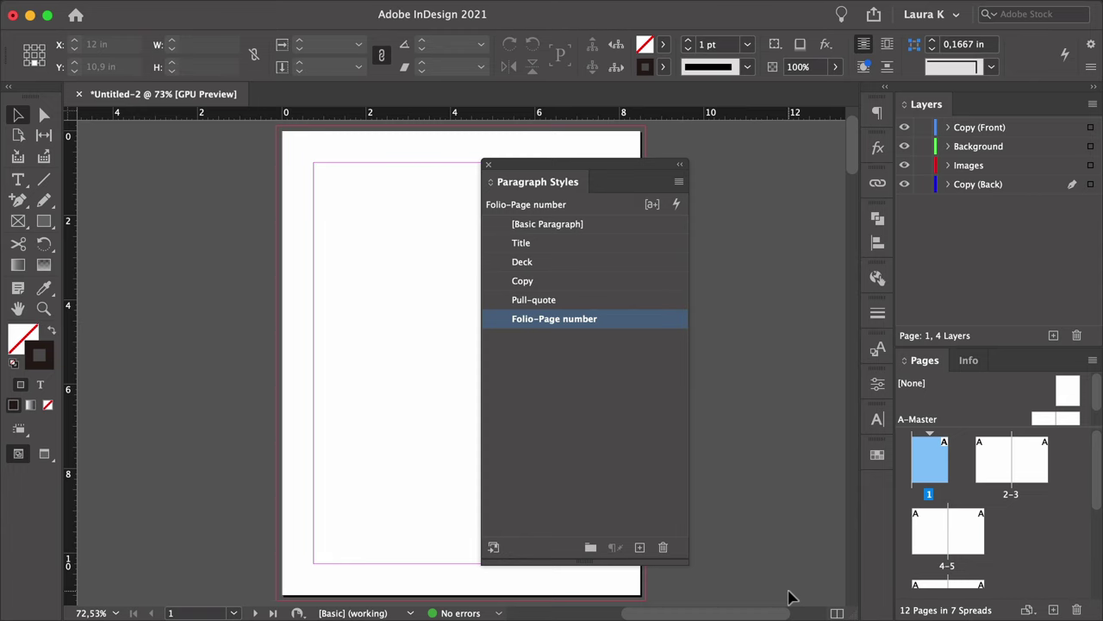
left_click(640, 547)
Name the new style Folio-Section, based on no style, in Bergen Text Regular.
double_click(596, 340)
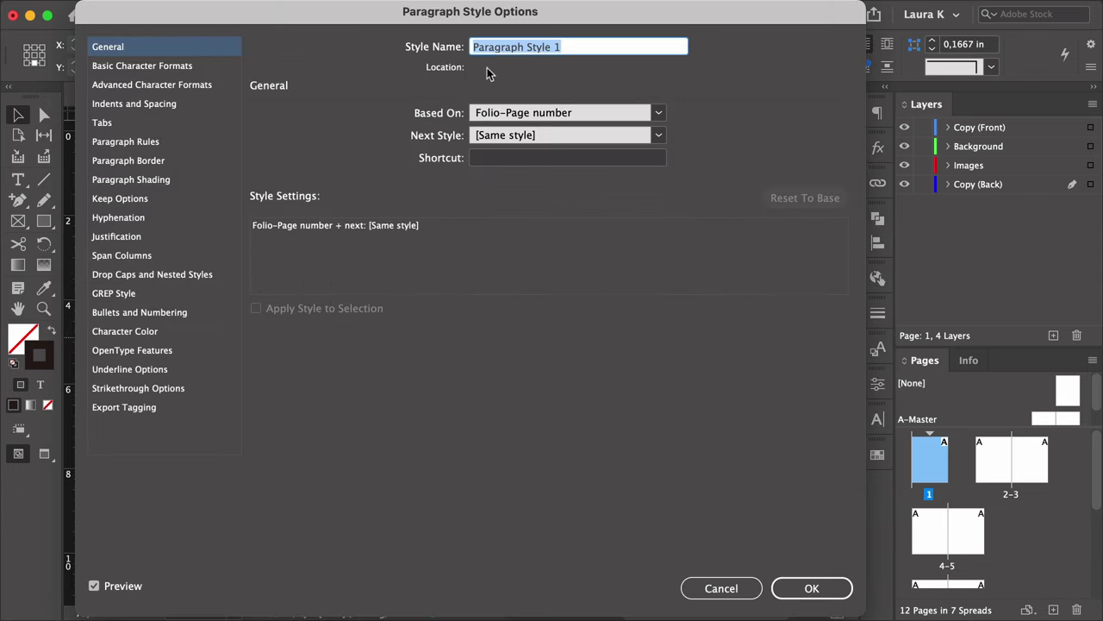
type("Folio-Secti")
key("BackSpace")
key("BackSpace")
key("BackSpace")
key("BackSpace")
key("BackSpace")
type("-Sectio")
left_click(485, 112)
left_click(500, 74)
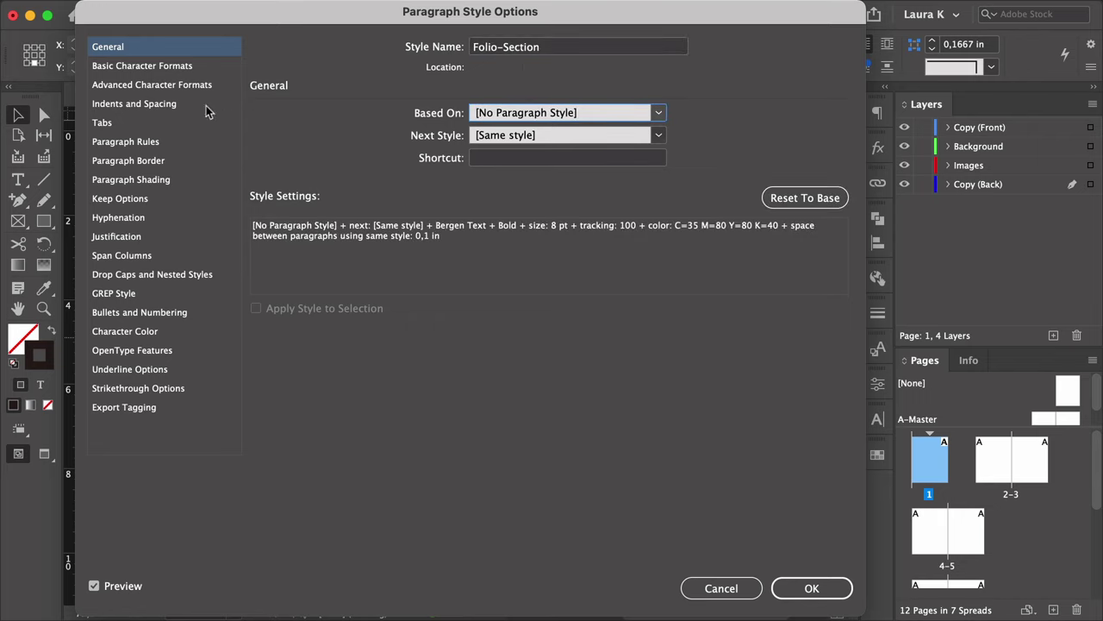
left_click(175, 66)
left_click(491, 144)
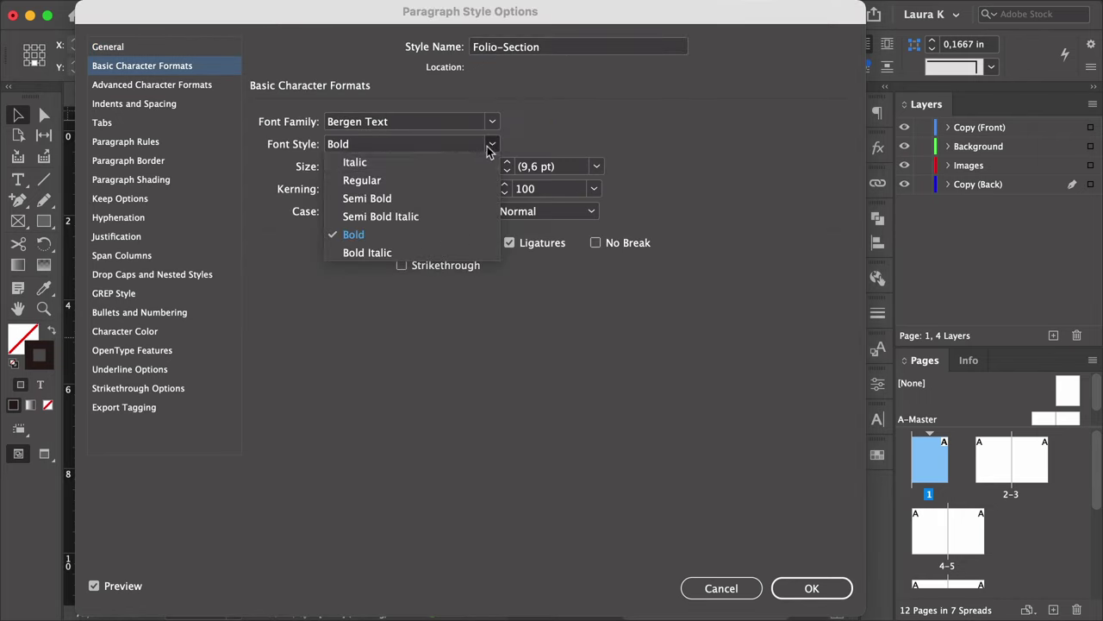
left_click(458, 180)
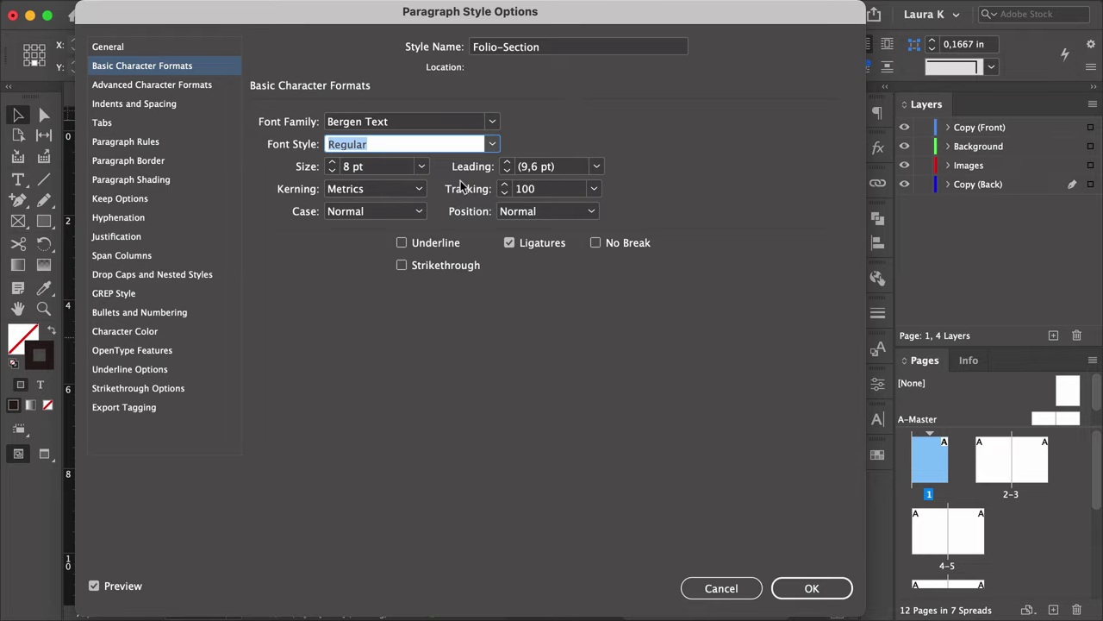
Set Folio-Section to 420 pt and colour it C=15 M=35 Y=45 K=0.
left_click(391, 172)
type("420")
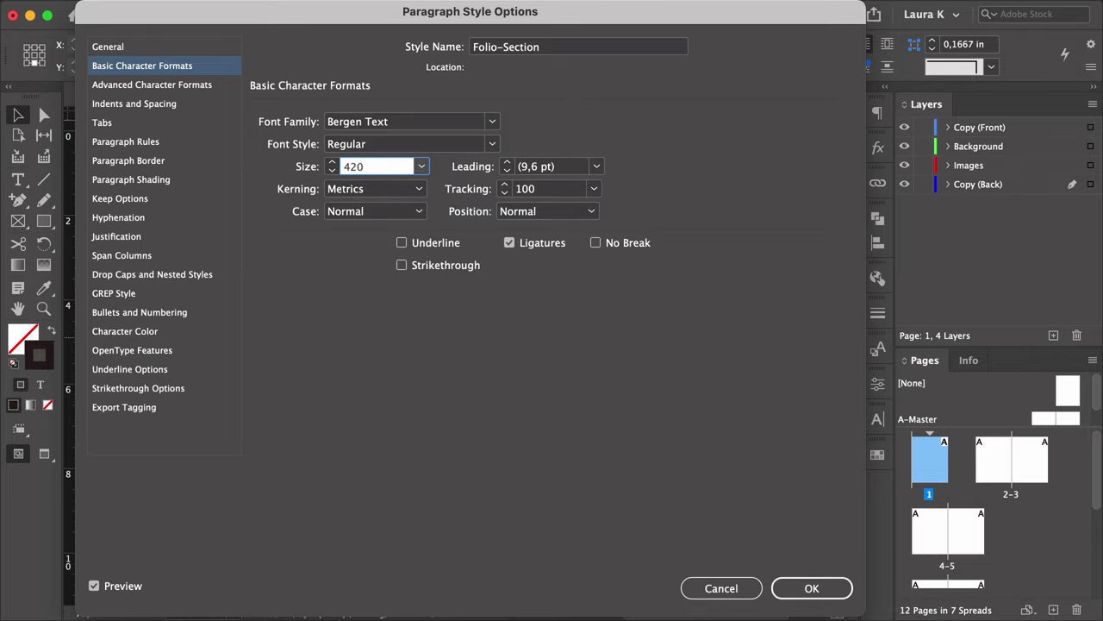
left_click(564, 189)
key("BackSpace")
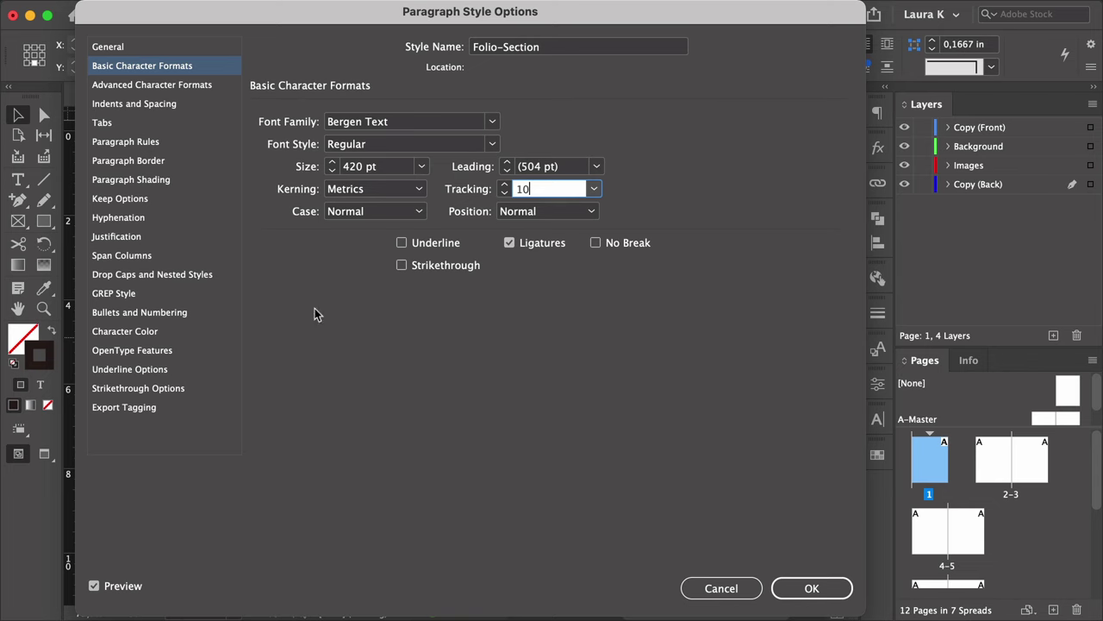
left_click(170, 332)
left_click(431, 196)
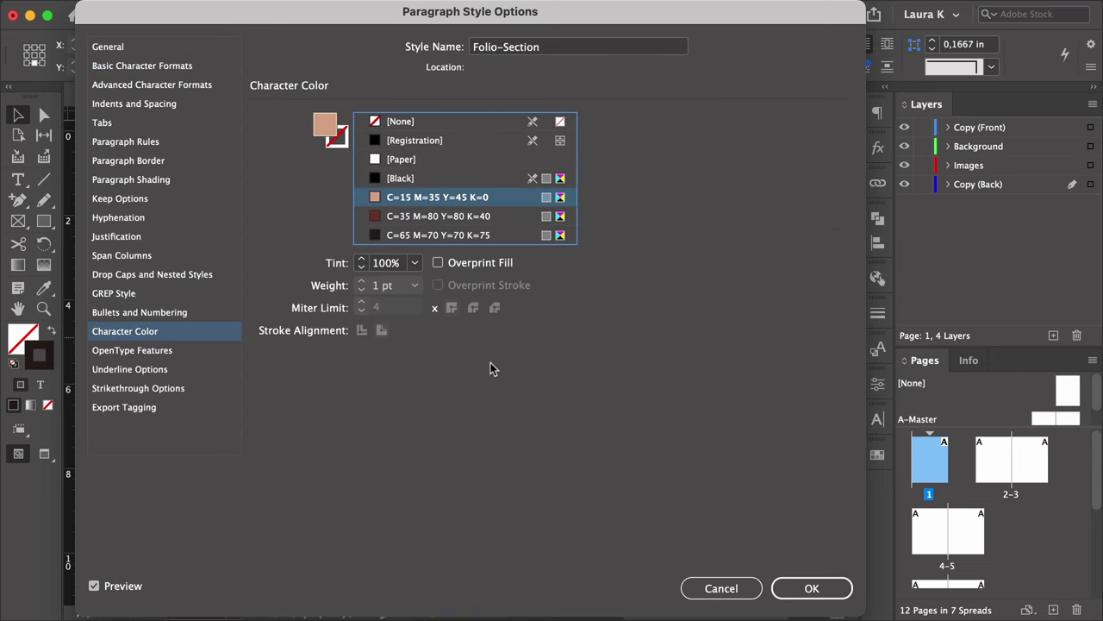
left_click(812, 588)
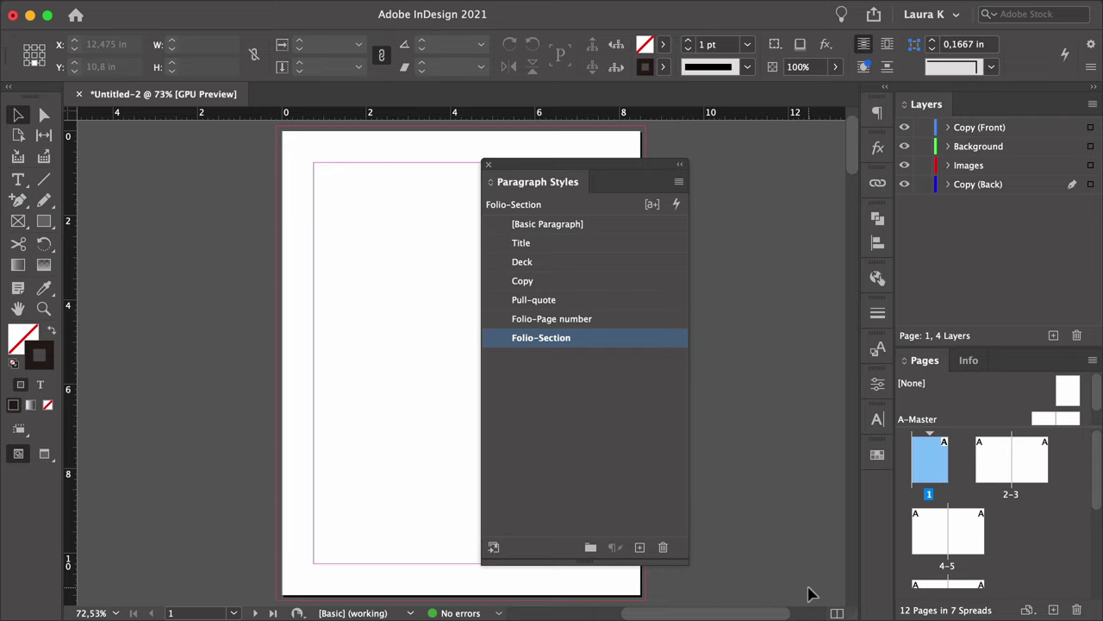
Move the Paragraph Styles panel aside, enlarge the Pages panel, and open A-Master.
left_click_drag(544, 181, 877, 450)
left_click_drag(961, 345, 973, 204)
left_click_drag(970, 295, 970, 317)
double_click(1037, 272)
Zoom out to fit the master spread and bring up Layout > Create Guides.
key("z")
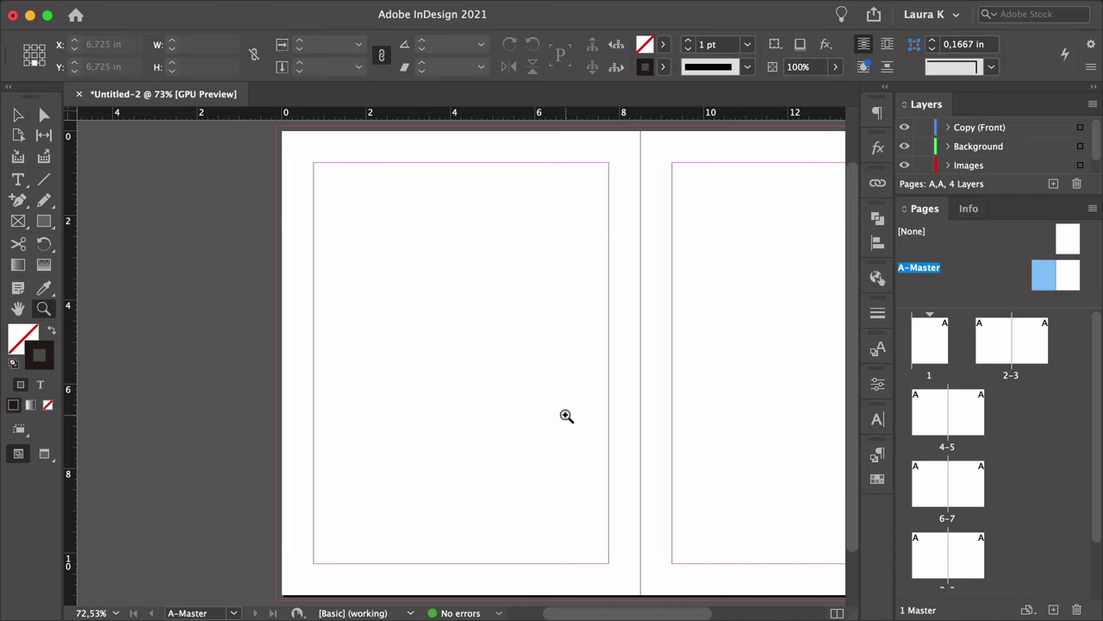
left_click(566, 416, "alt")
left_click_drag(594, 408, 512, 406)
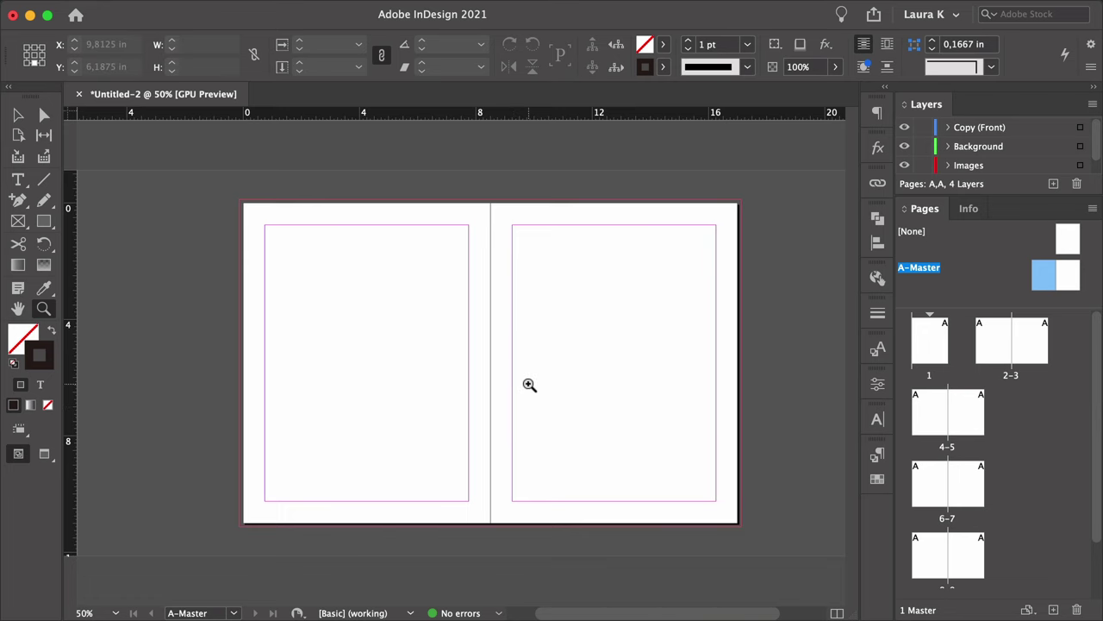
left_click(209, 10)
left_click(231, 92)
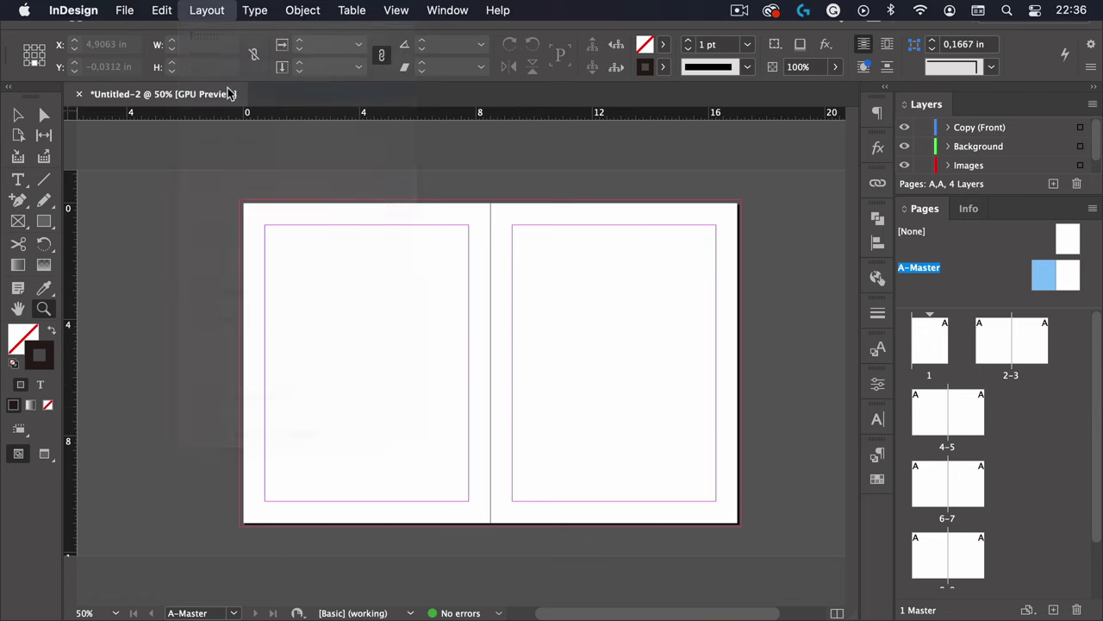
Fit a guide grid to margins: 5 rows with 0 gutter, 8 columns with 0,1875 in gutters.
left_click_drag(771, 260, 561, 188)
type("5")
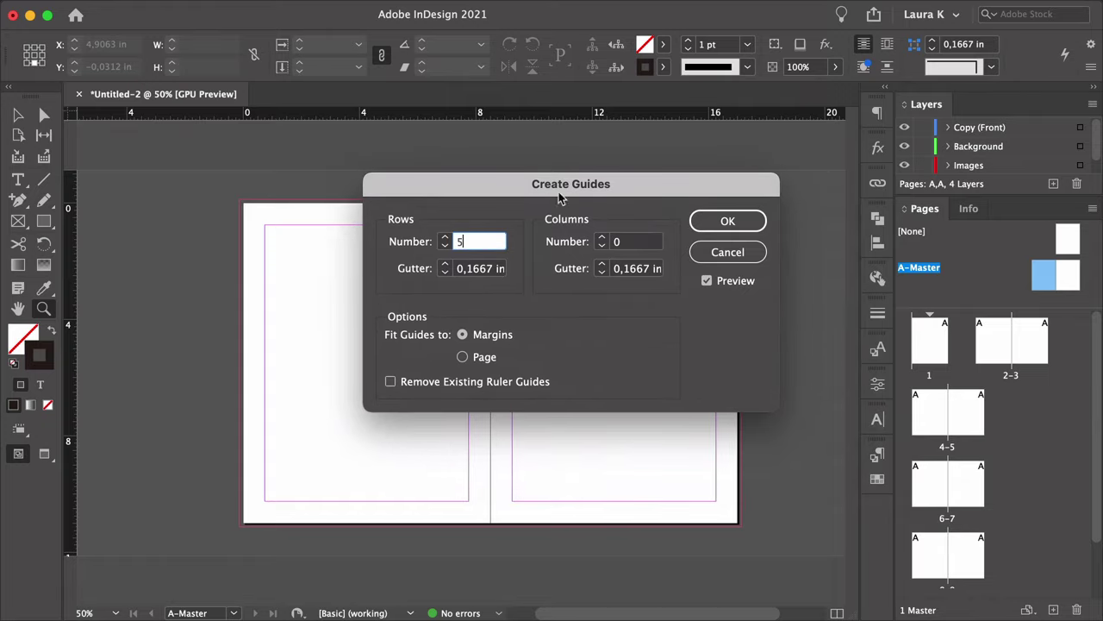
double_click(495, 268)
type("0")
key("Tab")
type("8")
key("Tab")
type("0")
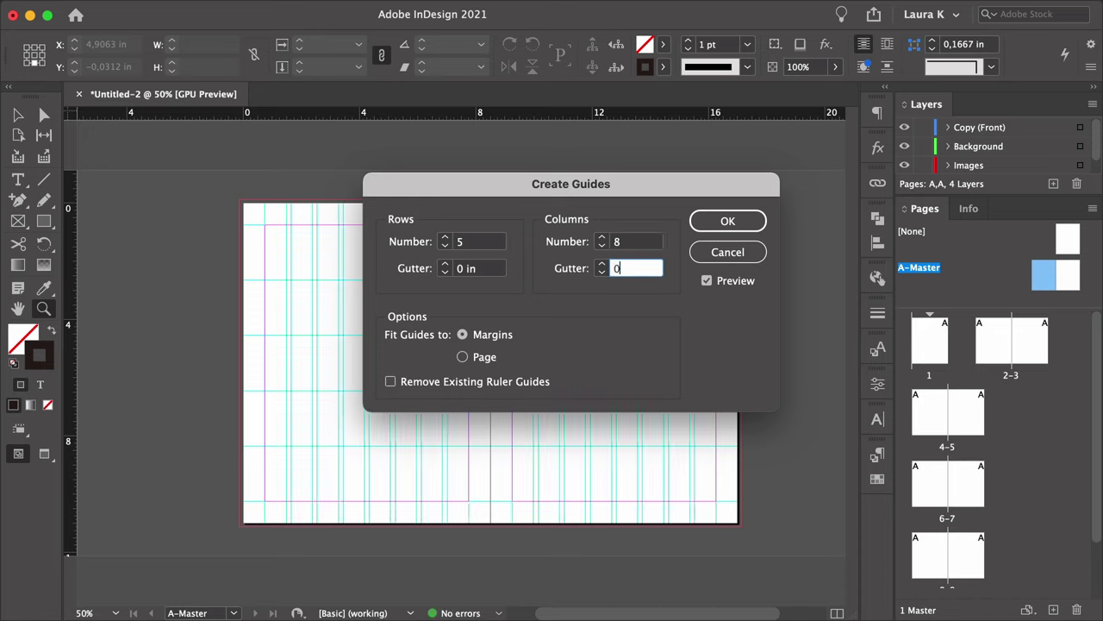
type(",1875")
left_click(498, 336)
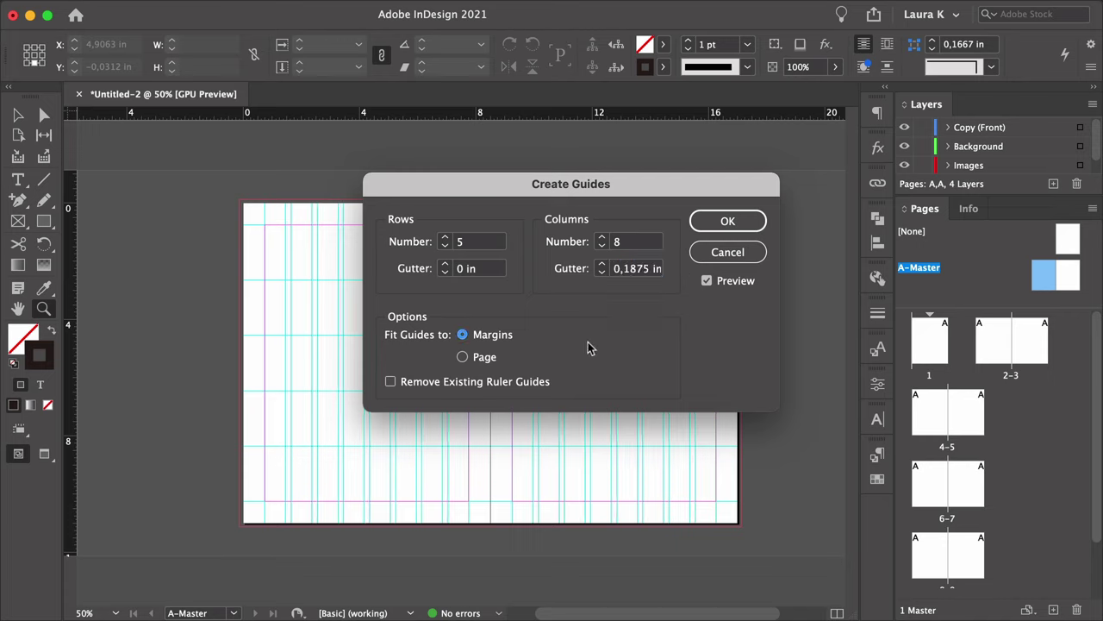
left_click(729, 221)
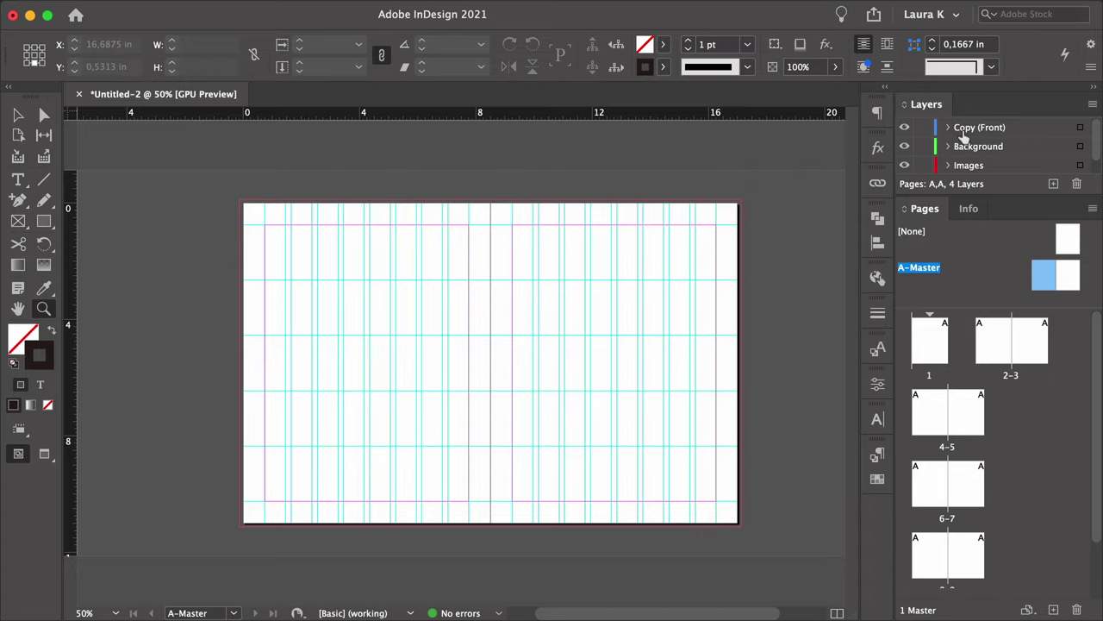
On the Copy (Front) layer, draw an 8 pt text frame along the left page's foot.
left_click(996, 129)
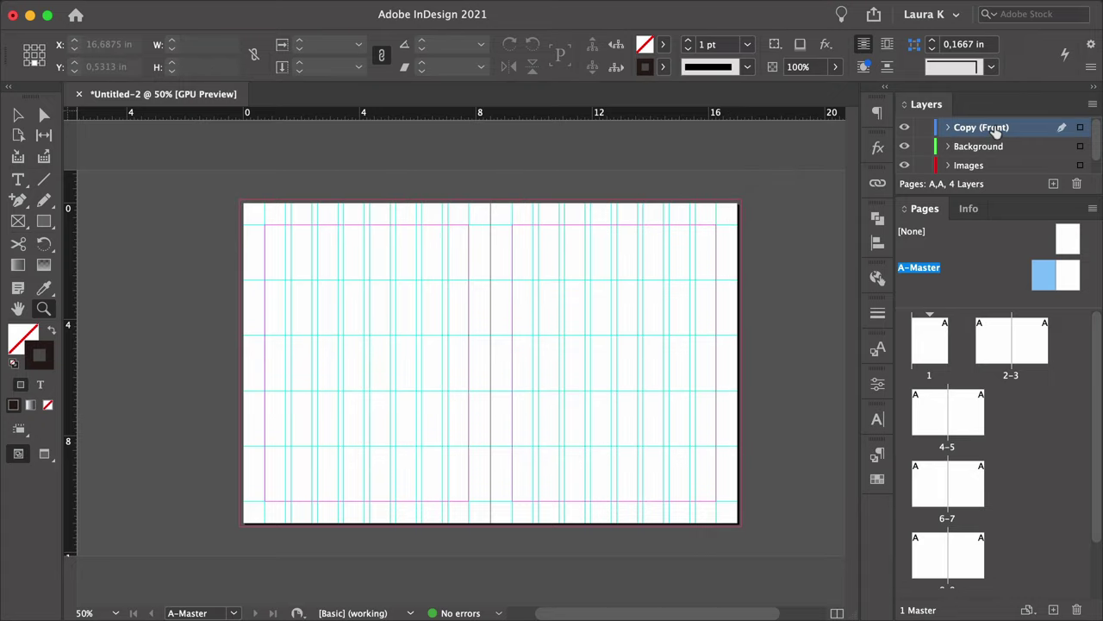
key("t")
left_click_drag(275, 510, 350, 512)
key("super+1")
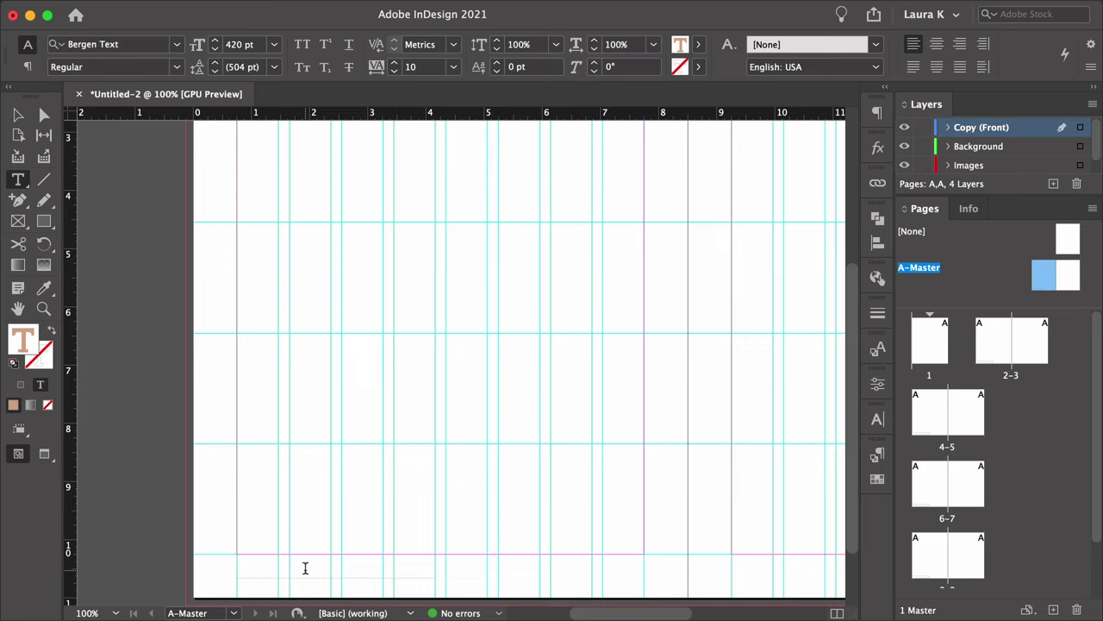
left_click(305, 568)
scroll(259, 517, "down", 3)
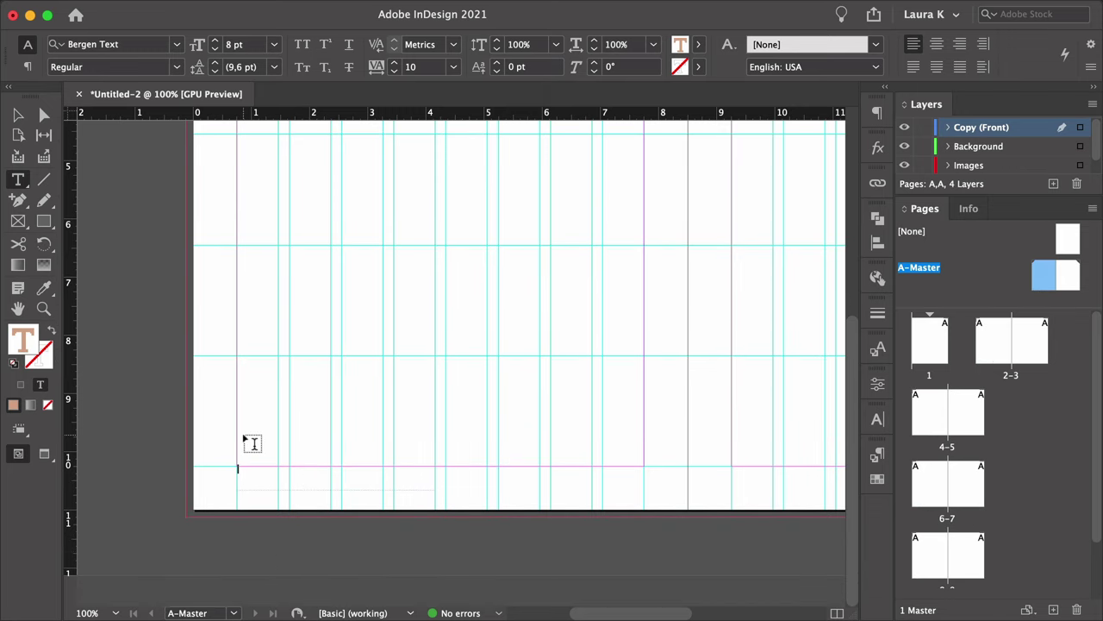
key("super+equal")
key("super+equal")
Insert the Current Page Number marker into the frame and select all its text.
right_click(248, 470)
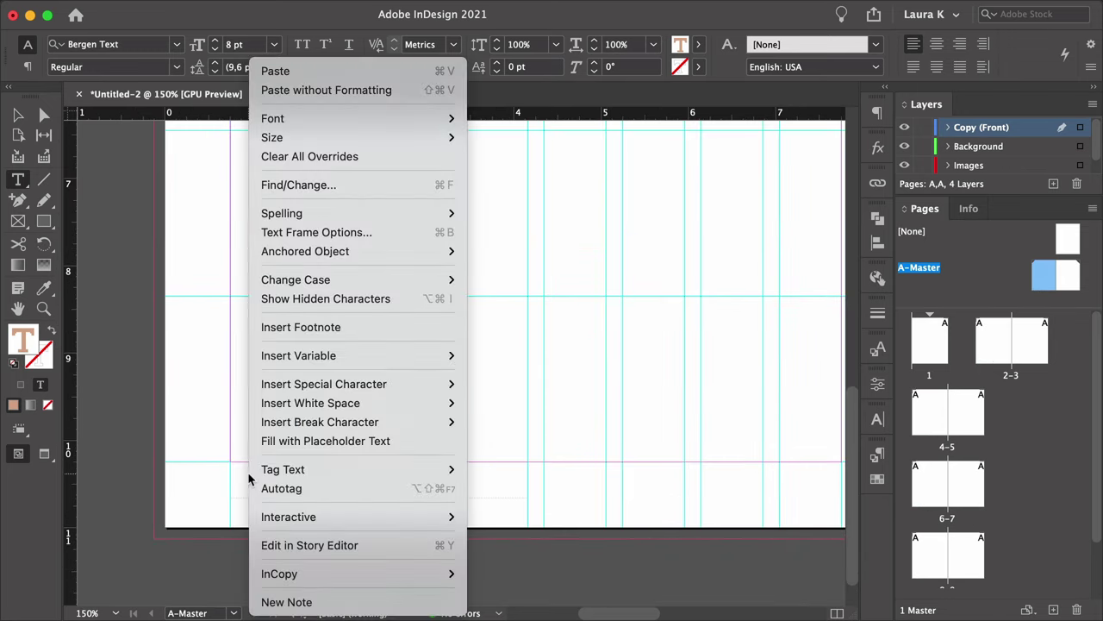
mouse_move(320, 389)
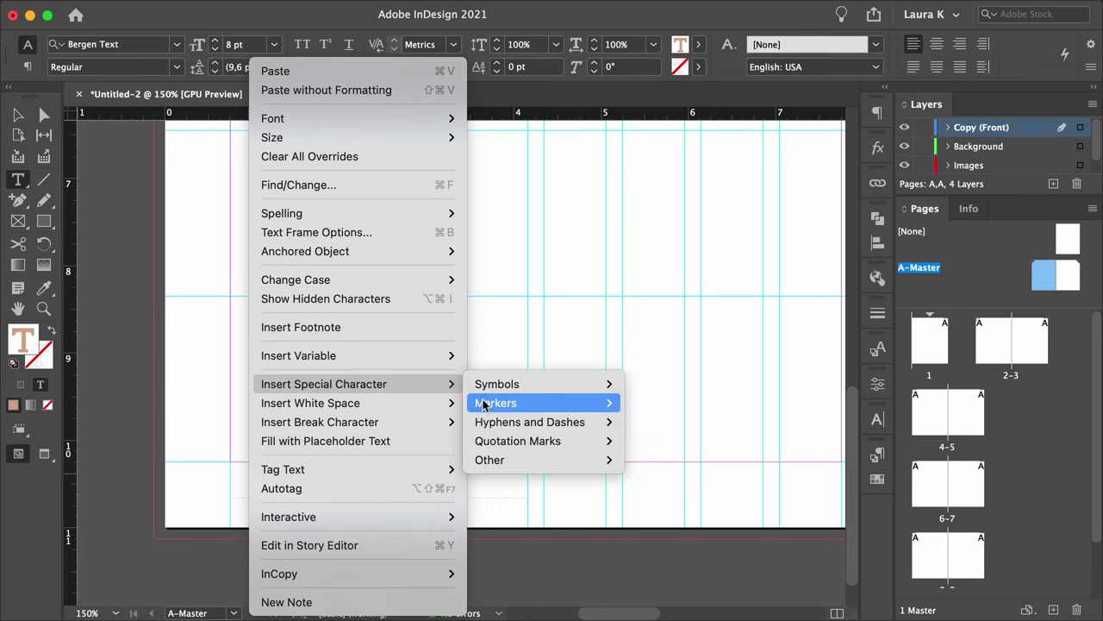
mouse_move(493, 403)
left_click(681, 400)
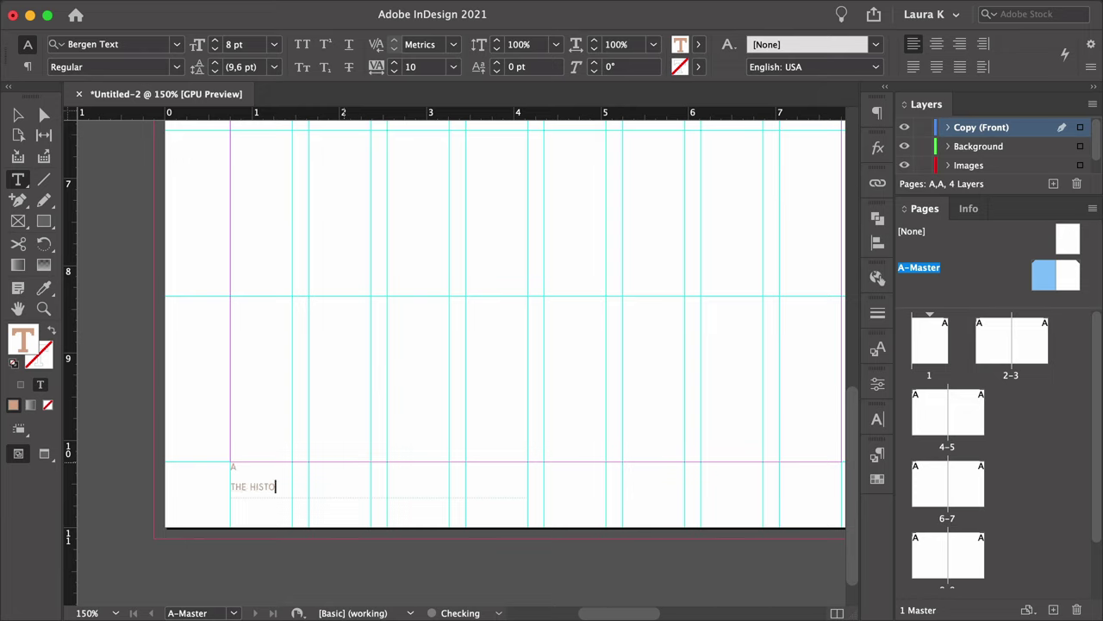
key("super+a")
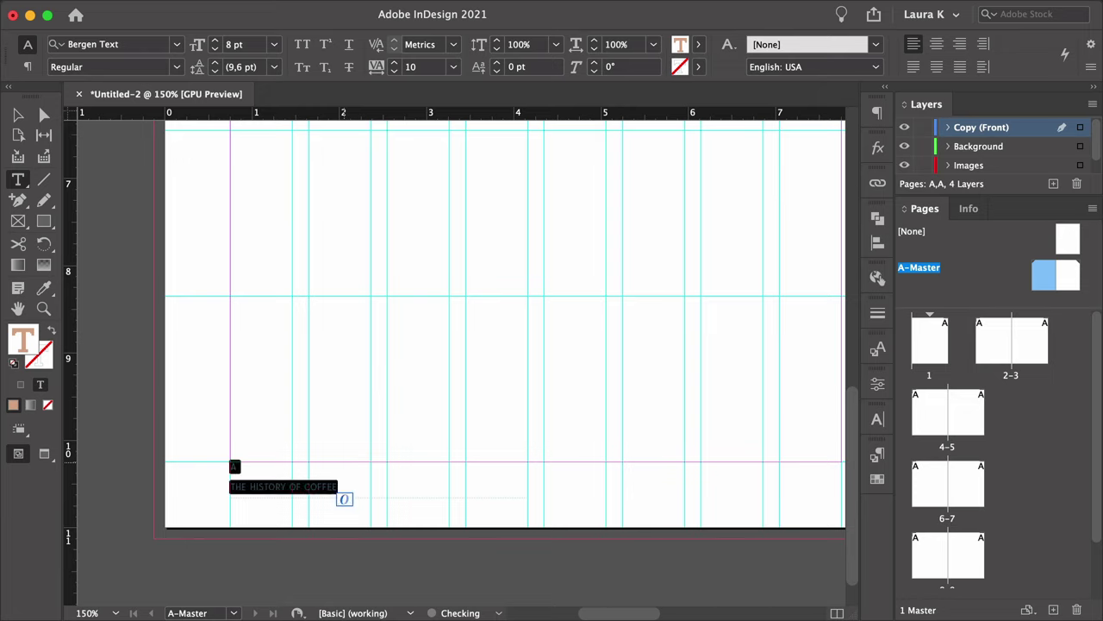
left_click(878, 419)
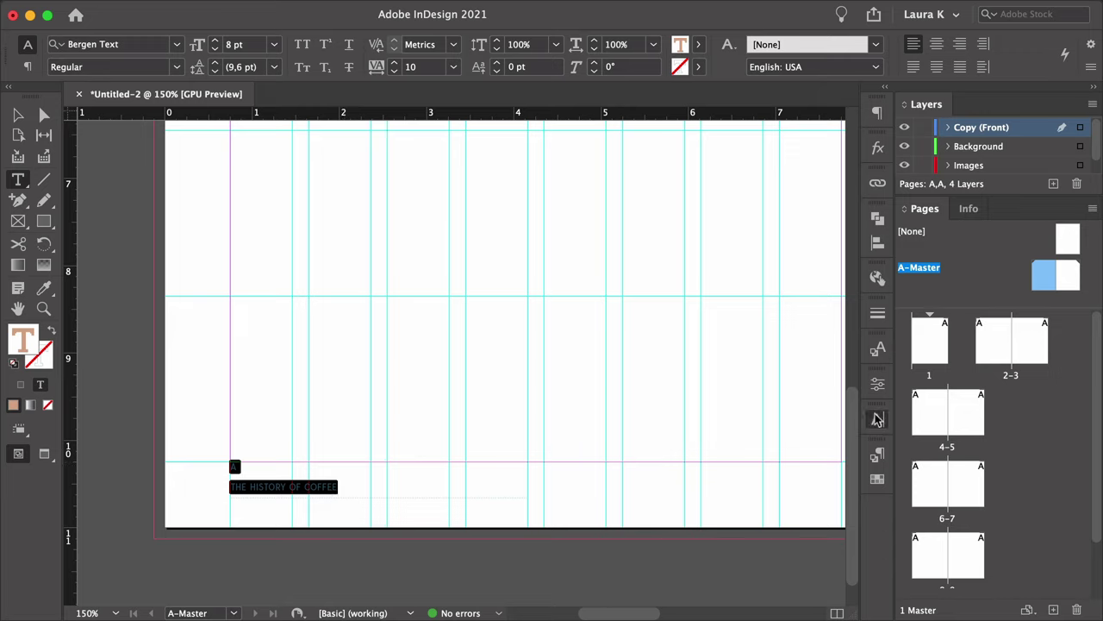
Apply the Folio-Page number paragraph style to the folio and set the style's leading to 2 pt.
left_click(878, 454)
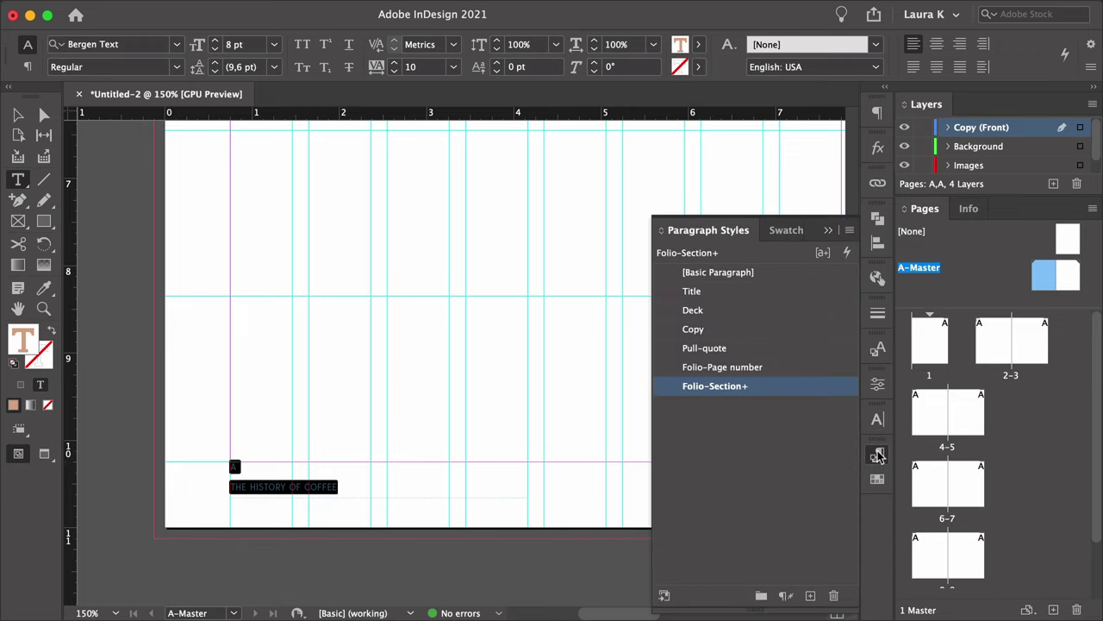
left_click(709, 368)
double_click(792, 371)
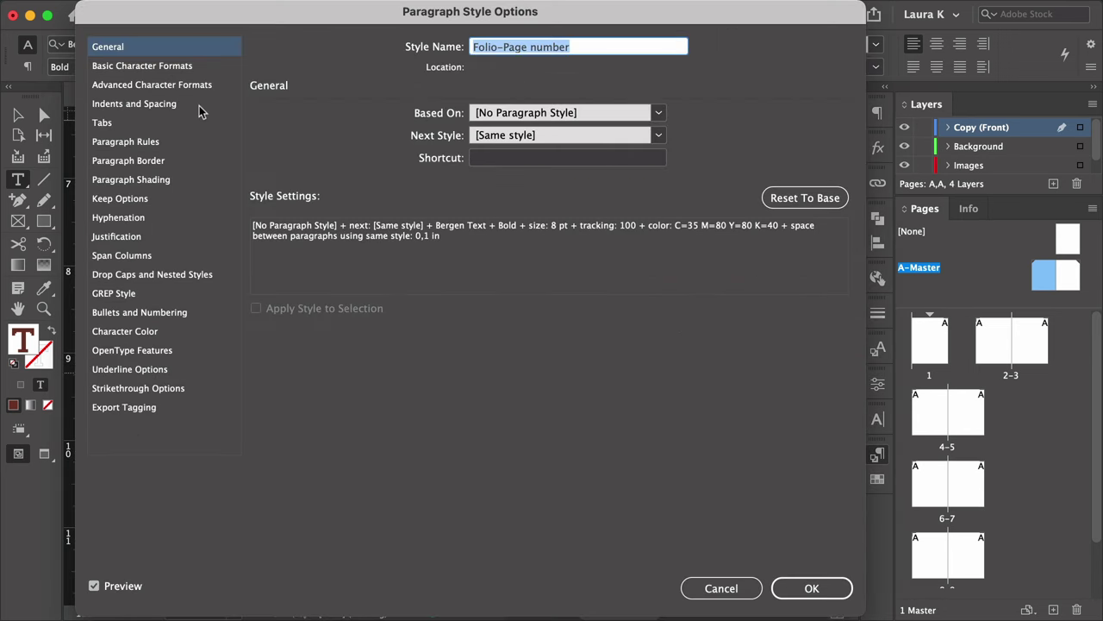
left_click(173, 66)
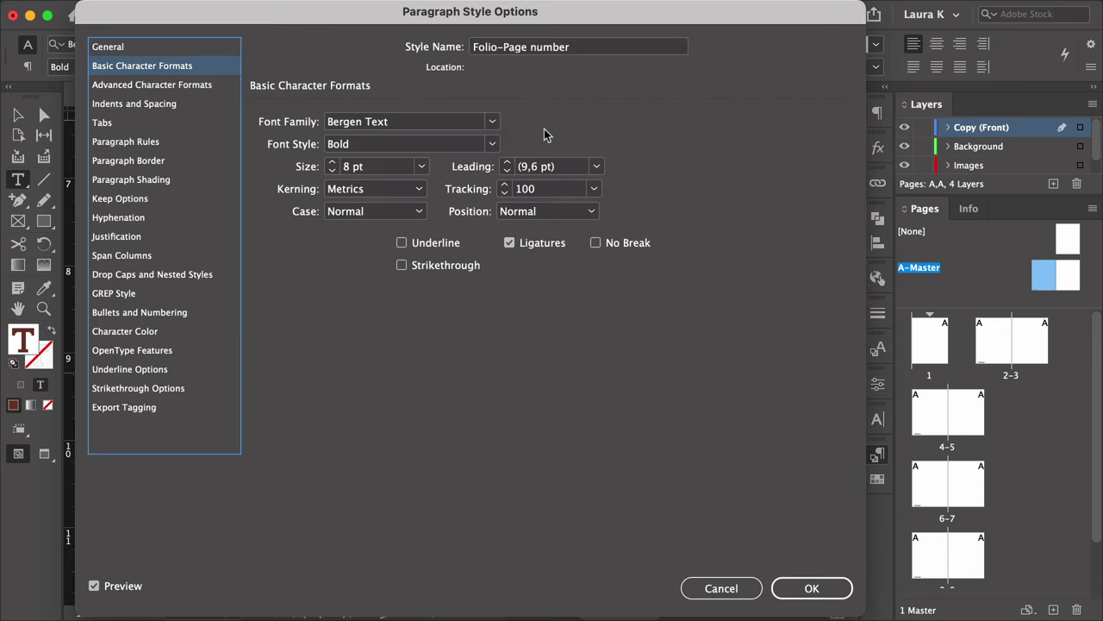
left_click(575, 168)
left_click_drag(498, 22, 736, 21)
left_click(741, 169)
left_click(742, 170)
left_click(741, 170)
left_click(742, 170)
left_click(741, 170)
left_click(741, 170)
left_click(741, 170)
left_click(742, 170)
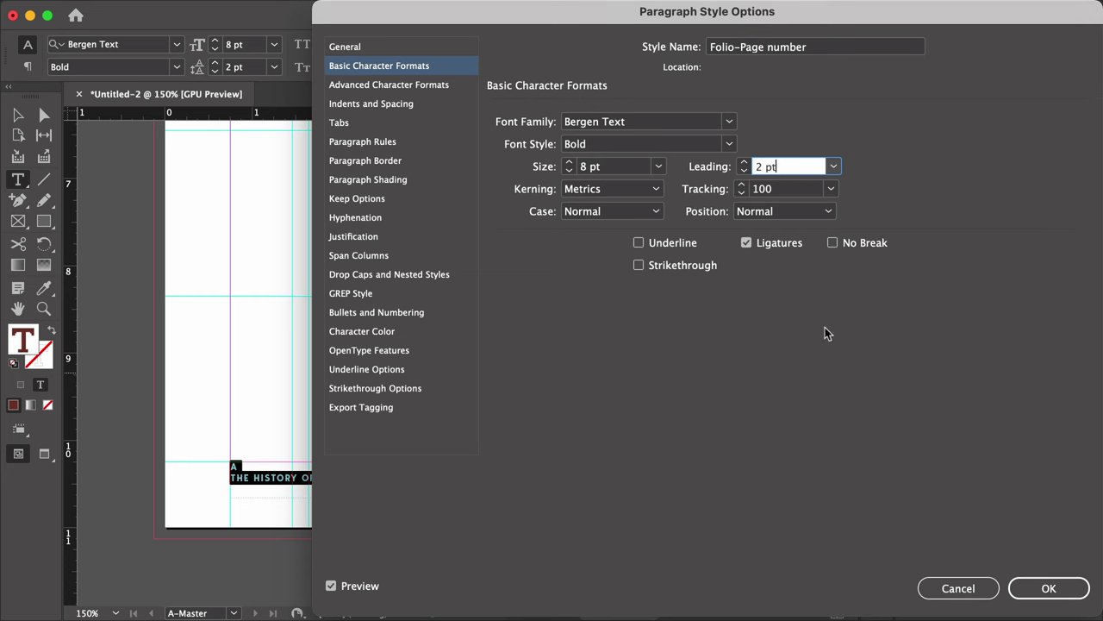
key("Return")
Duplicate the folio frame onto the bottom of the right master page.
key("Escape")
left_click(455, 370)
left_click(492, 399, "alt+super")
scroll(388, 440, "right", 3)
left_click_drag(207, 480, 648, 481)
scroll(640, 414, "right", 6)
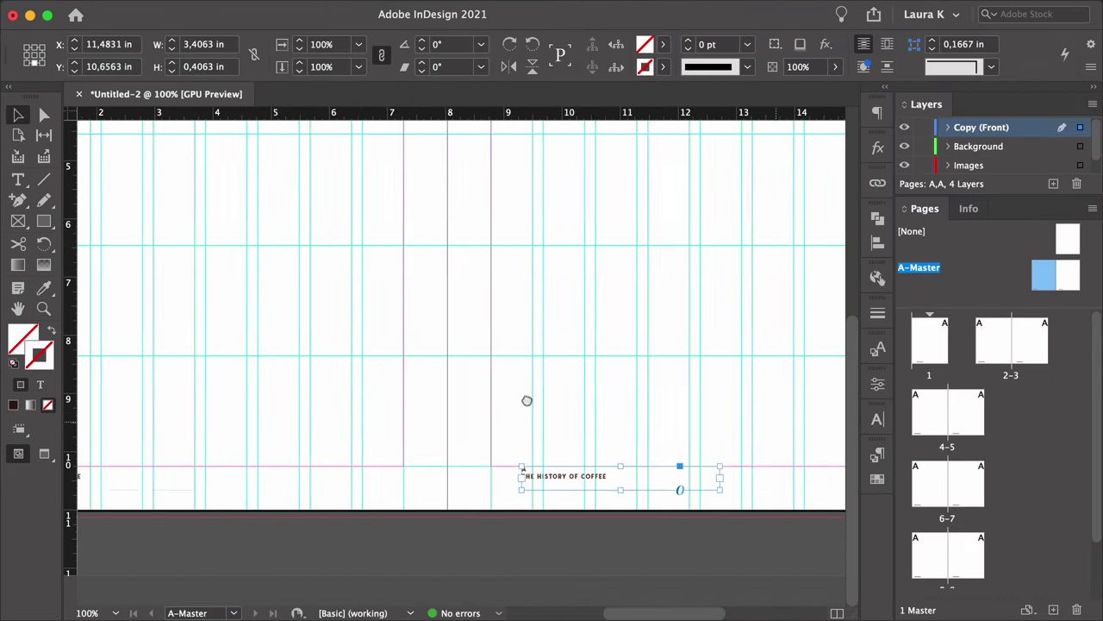
left_click_drag(406, 483, 620, 483)
Right-align the text in the copied folio on the right page.
double_click(618, 475)
key("super+a")
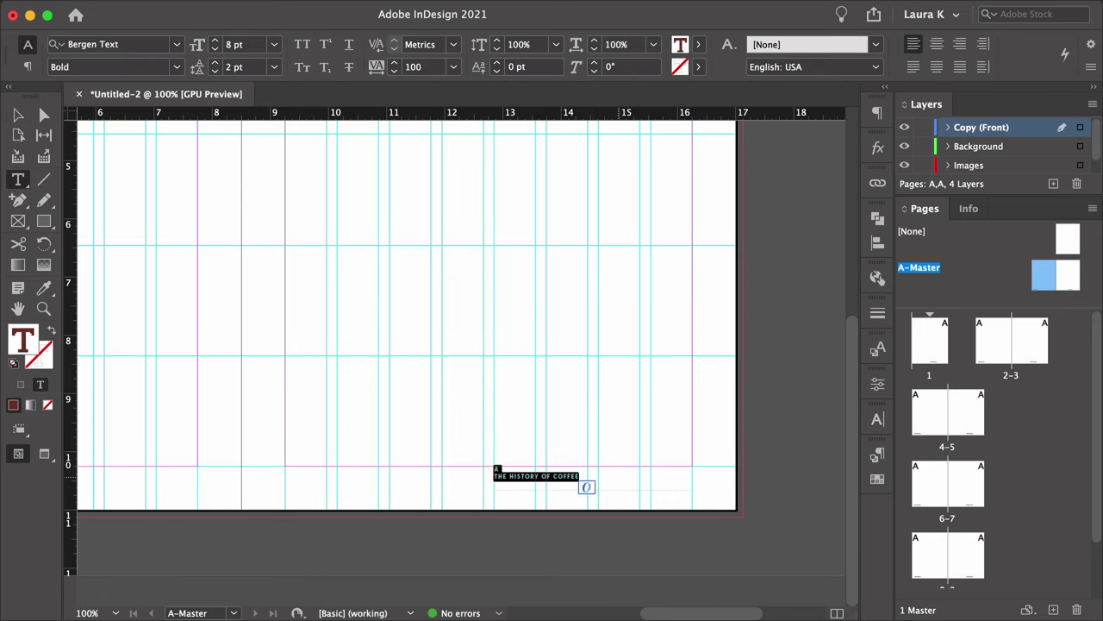
key("super+shift+r")
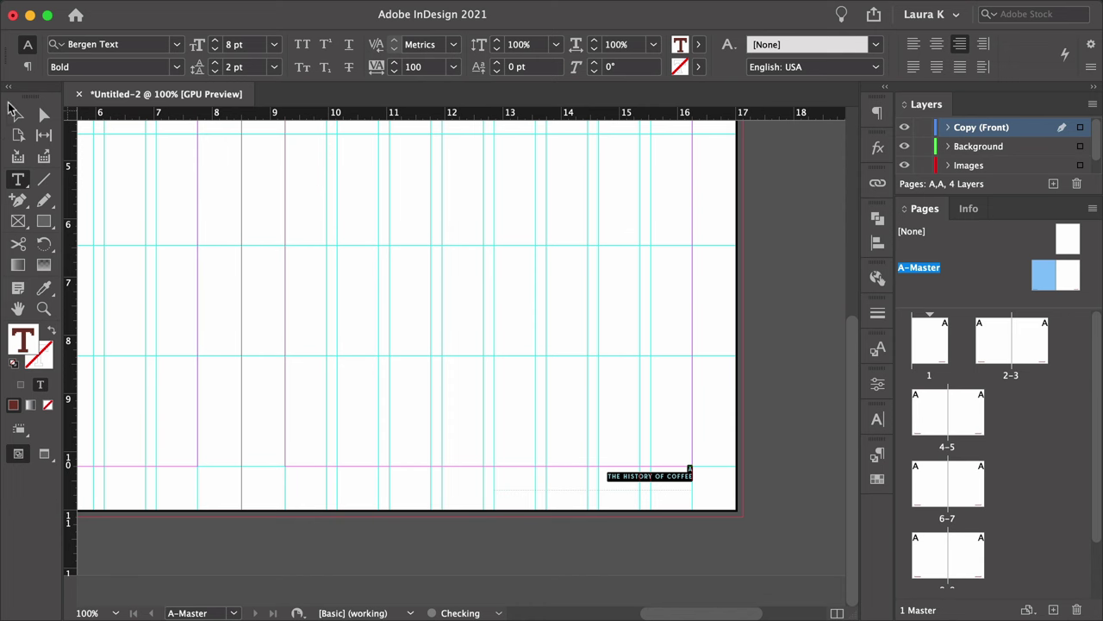
left_click(17, 114)
left_click(218, 256)
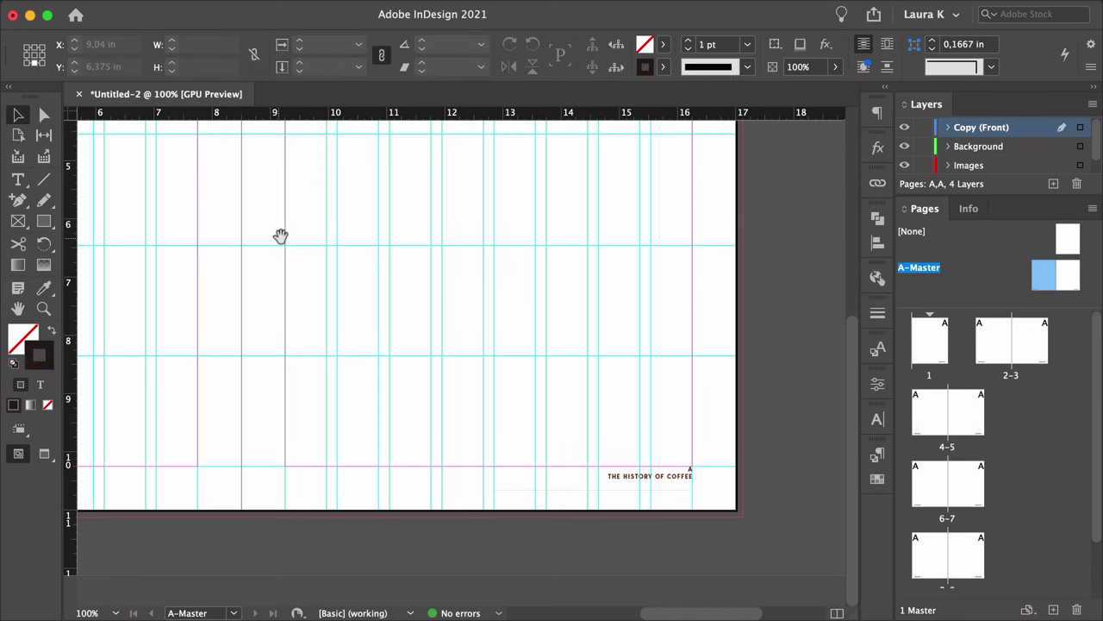
left_click_drag(278, 236, 357, 299)
key("z")
left_click(330, 290, "alt")
On the Background layer, draw a small rectangle at the left page's top outer corner.
left_click(310, 278, "alt")
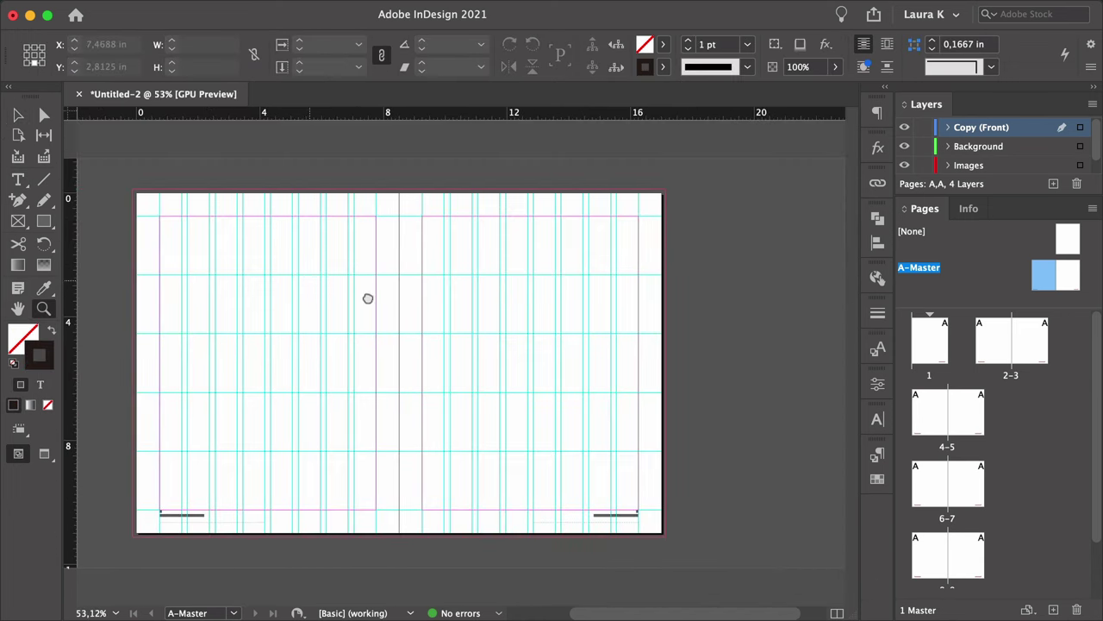
left_click(963, 146)
left_click(95, 191)
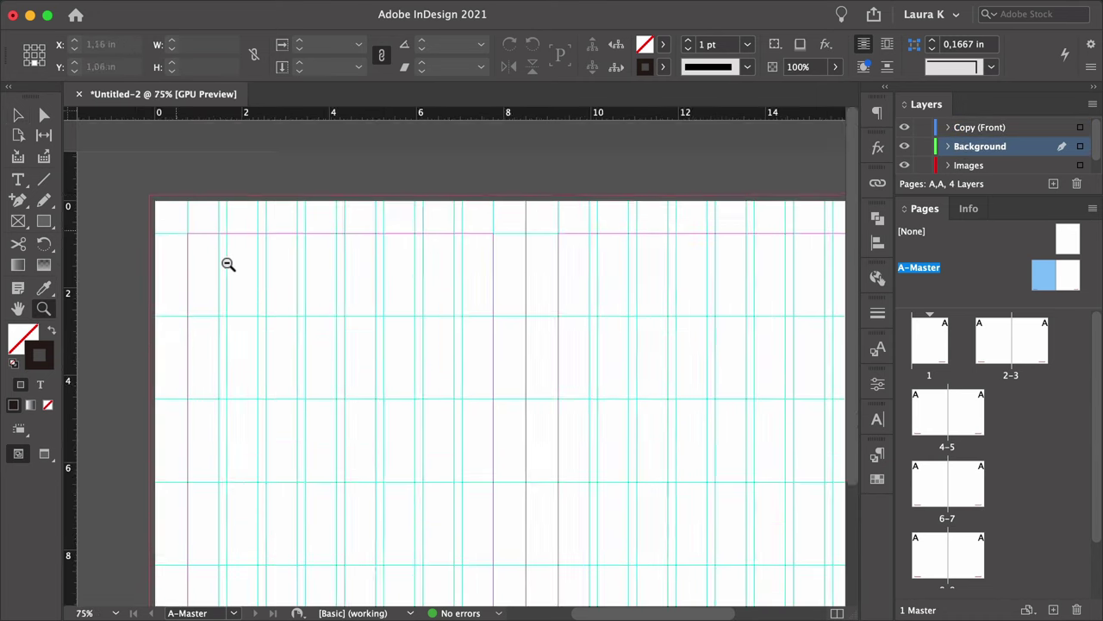
left_click(209, 251)
left_click_drag(192, 253, 204, 262)
key("v")
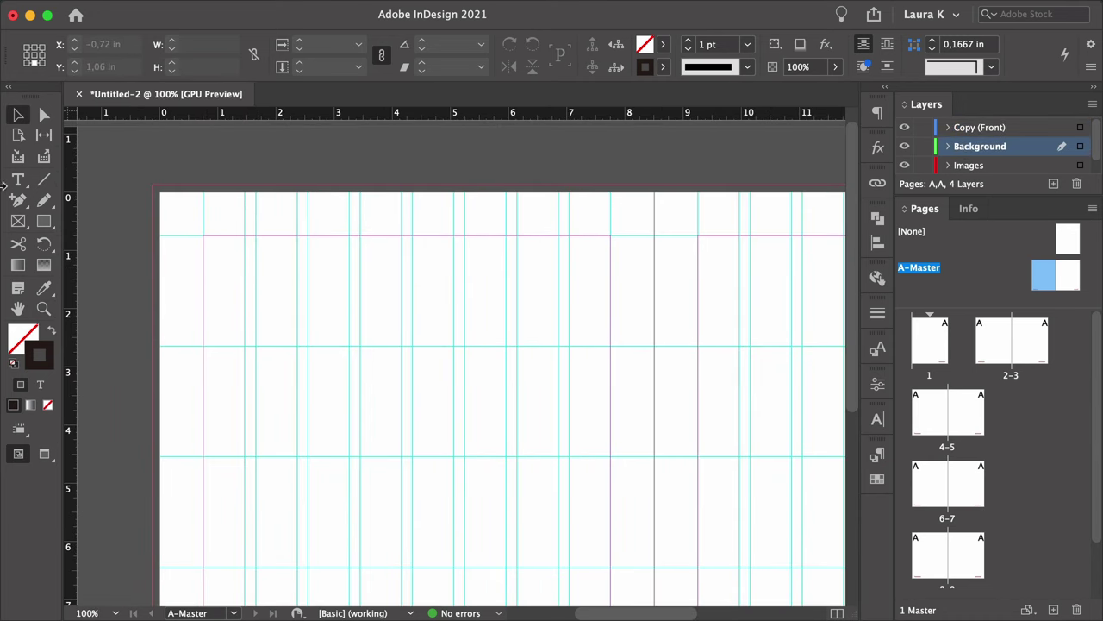
left_click(44, 221)
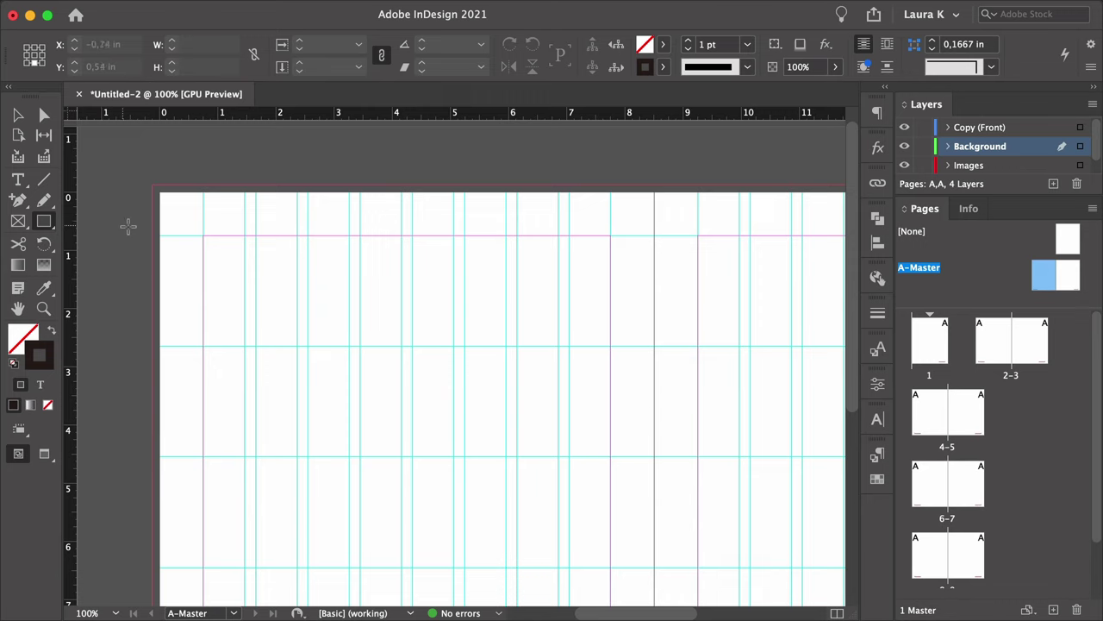
left_click_drag(153, 238, 192, 258)
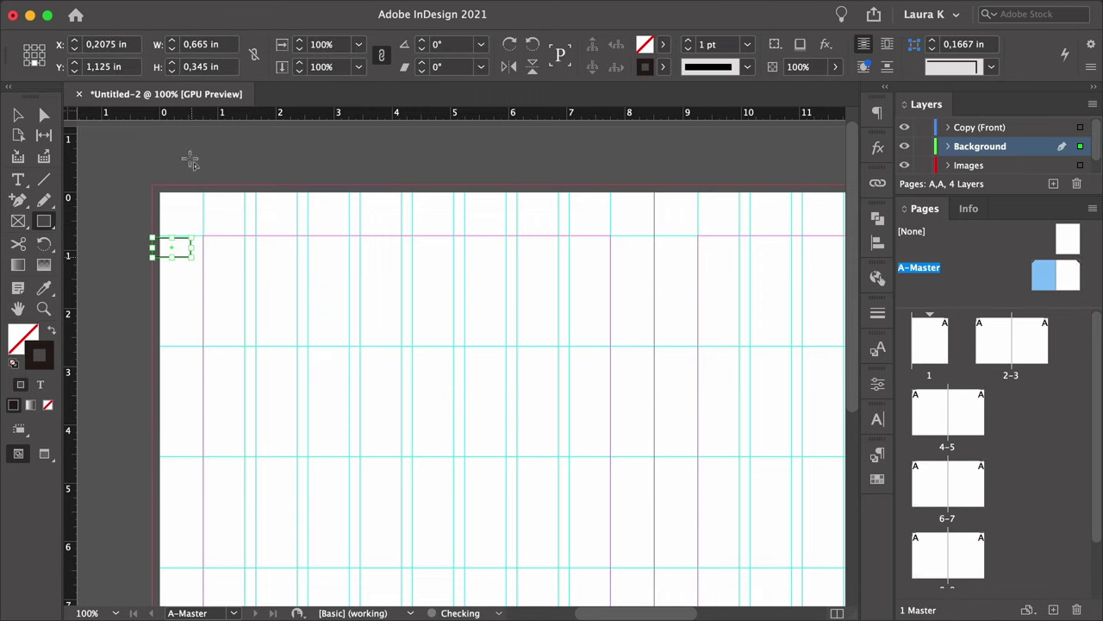
Give the tab a 0.4 in height and a C=35 M=80 Y=80 K=40 dark red fill.
left_click_drag(208, 43, 187, 67)
type("7")
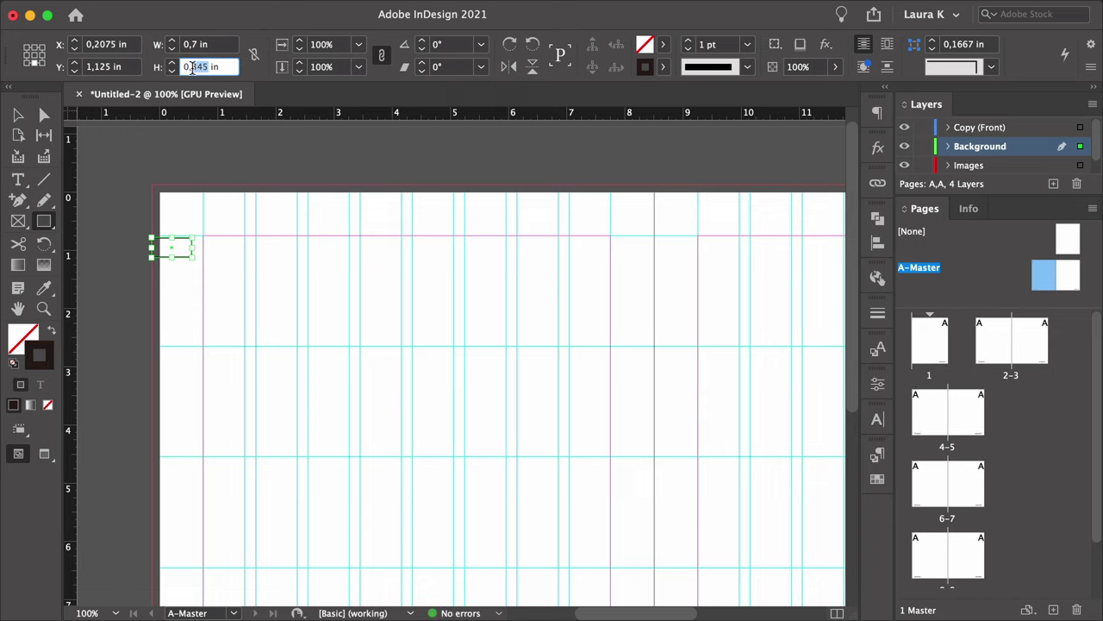
type("4")
key("Return")
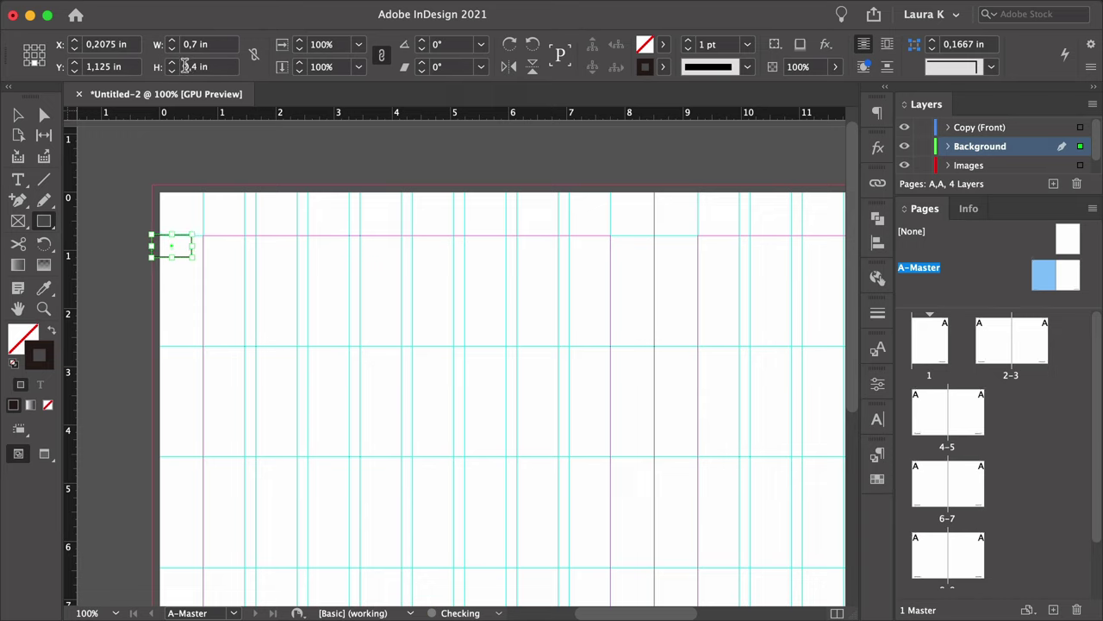
left_click(50, 333)
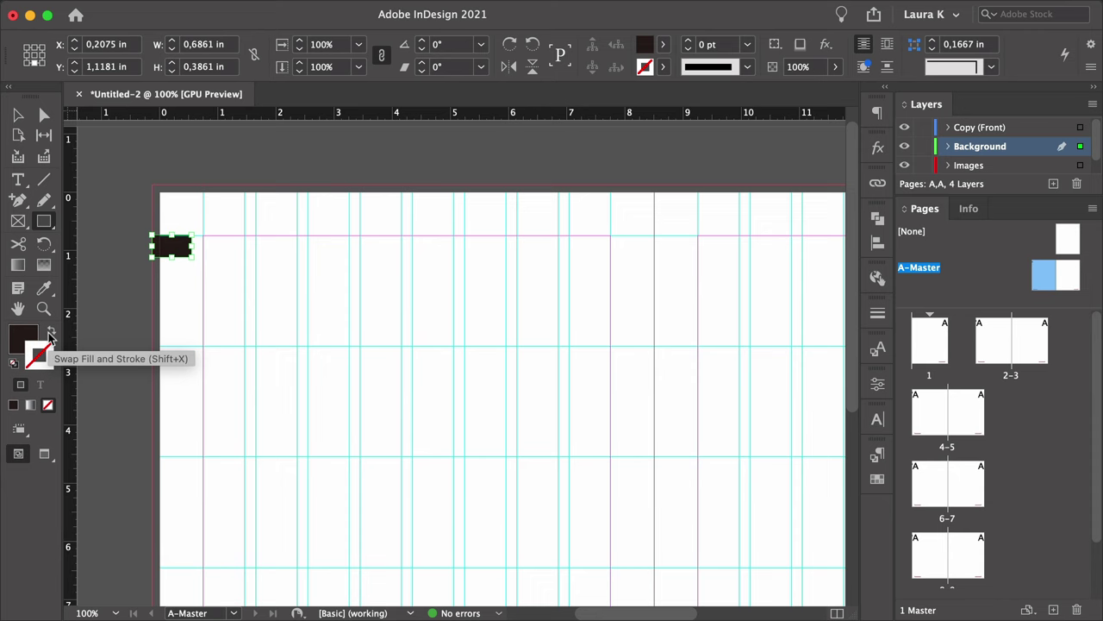
left_click(18, 114)
left_click(662, 44)
left_click(550, 191)
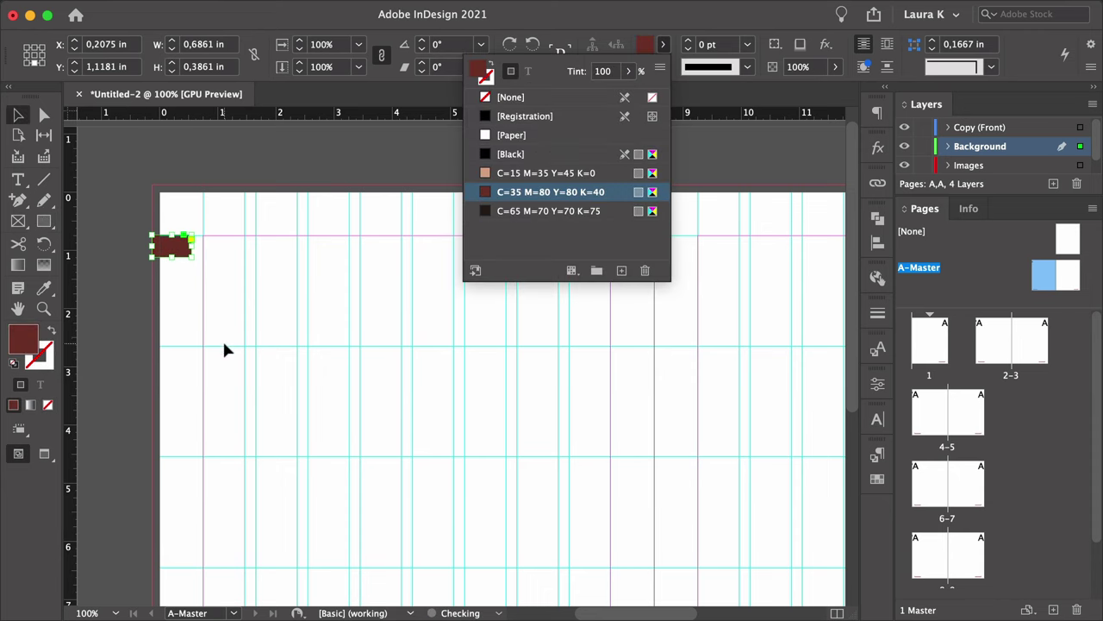
left_click(222, 312)
Copy the red tab to the right page's top outer edge and go to page 1.
scroll(303, 322, "down", 5)
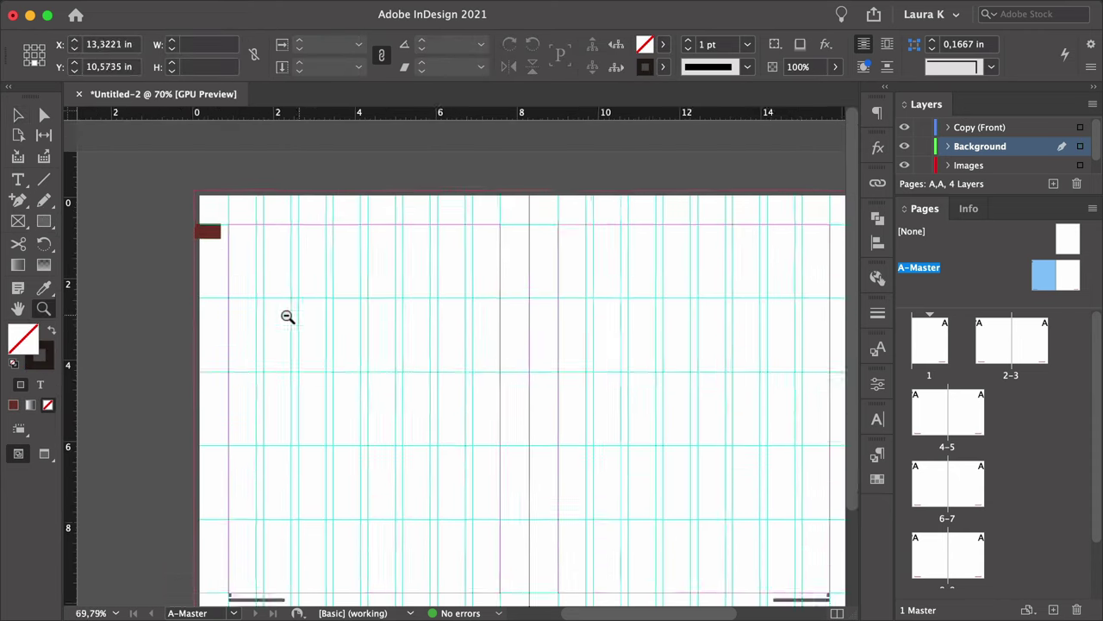
left_click_drag(242, 235, 716, 256)
left_click(712, 240, "super")
left_click(656, 270)
key("z")
left_click(483, 308, "alt")
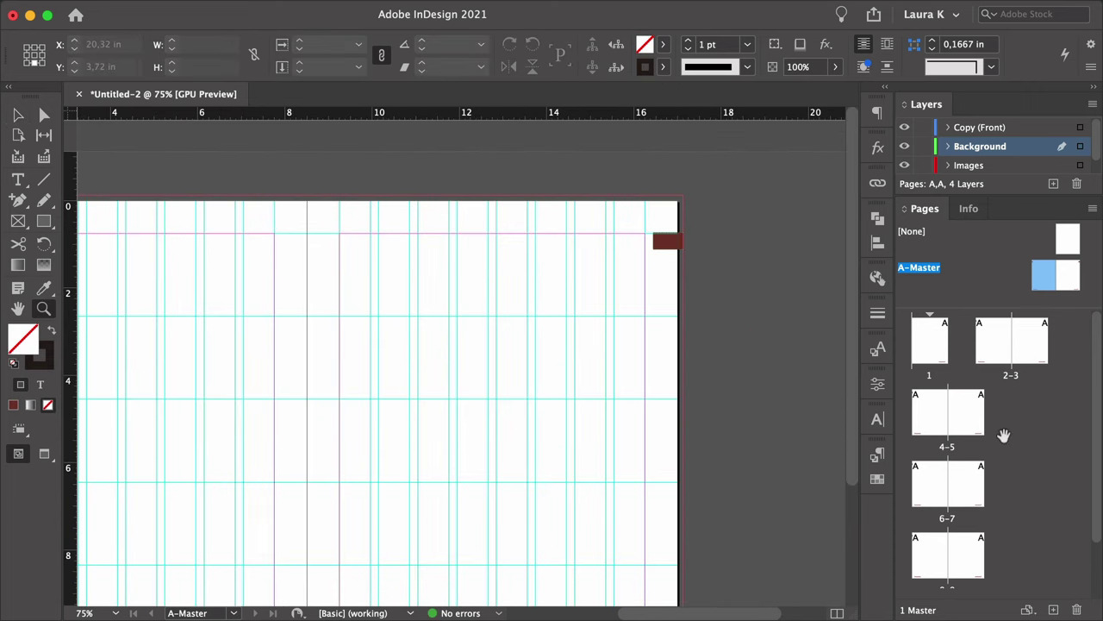
double_click(929, 375)
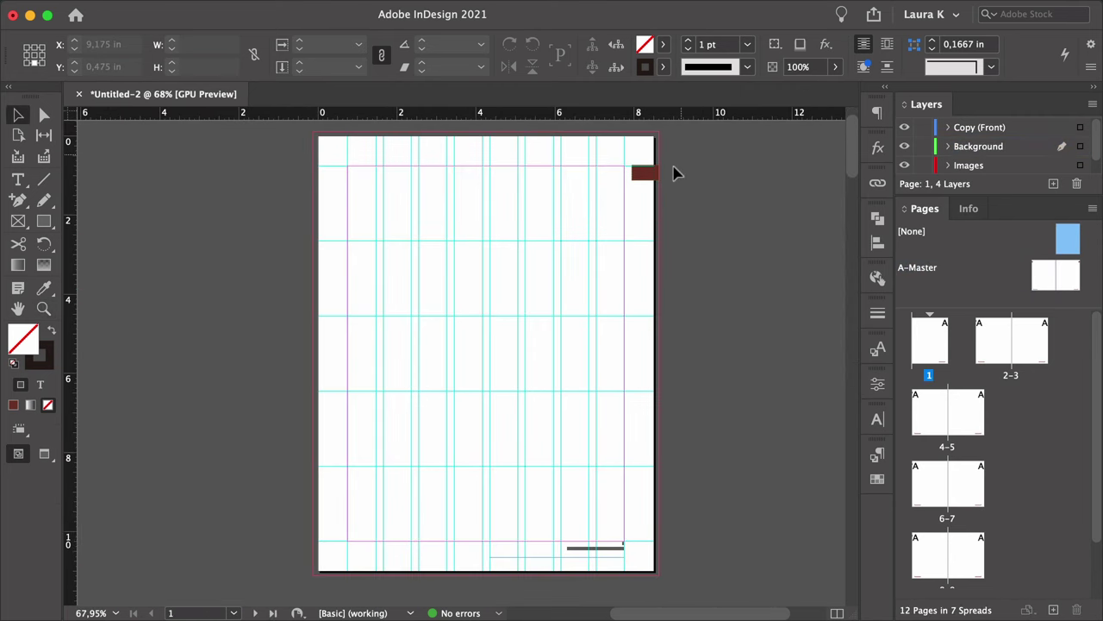
Delete the colour tab and folio from page 1.
left_click_drag(681, 154, 493, 570)
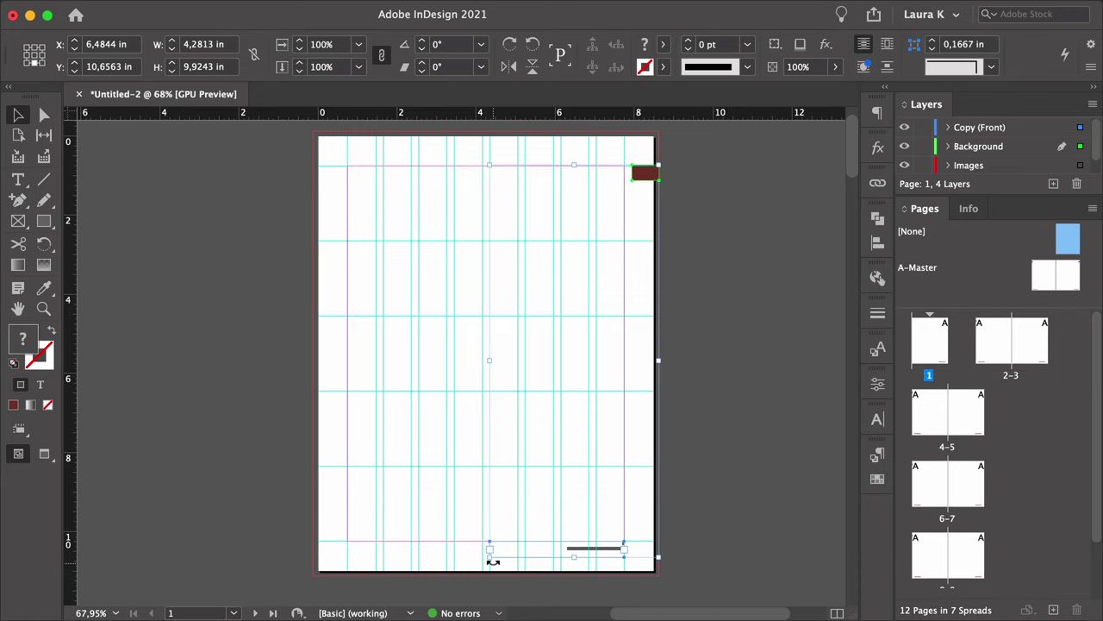
key("Delete")
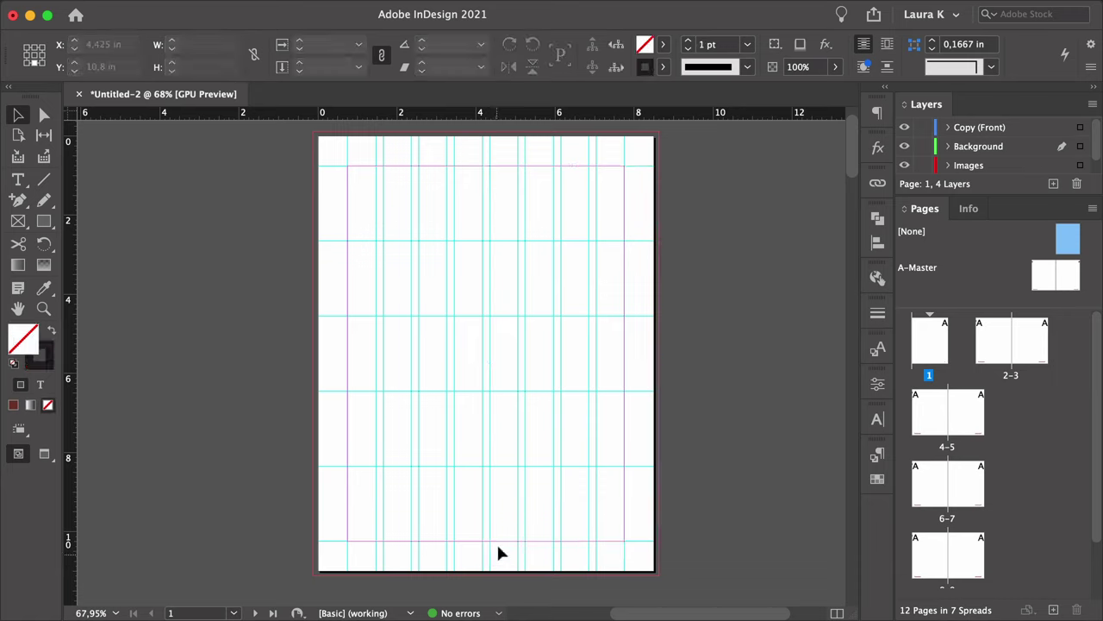
key("z")
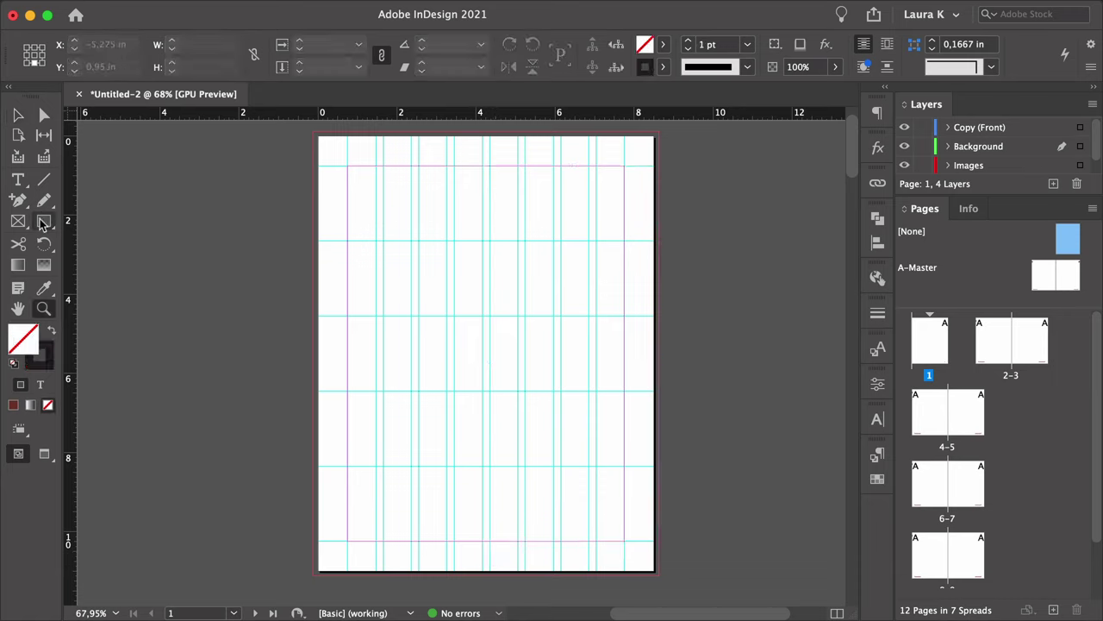
Draw a frame across the top of page 1 and place the coffee seeds photo in it.
left_click(43, 222)
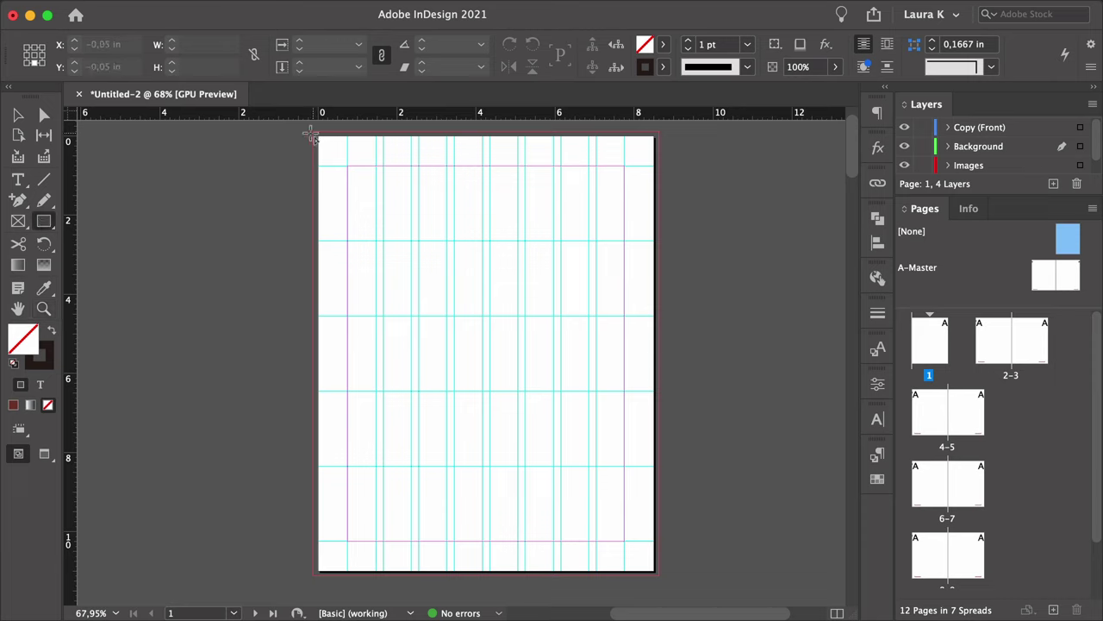
left_click_drag(313, 132, 660, 320)
key("super+d")
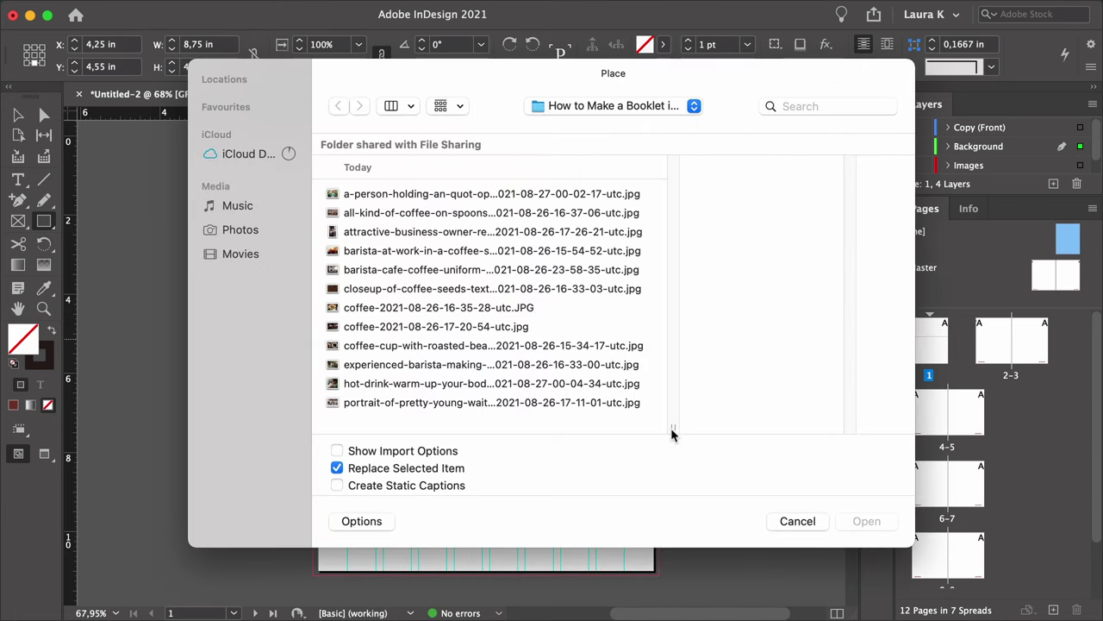
left_click(523, 288)
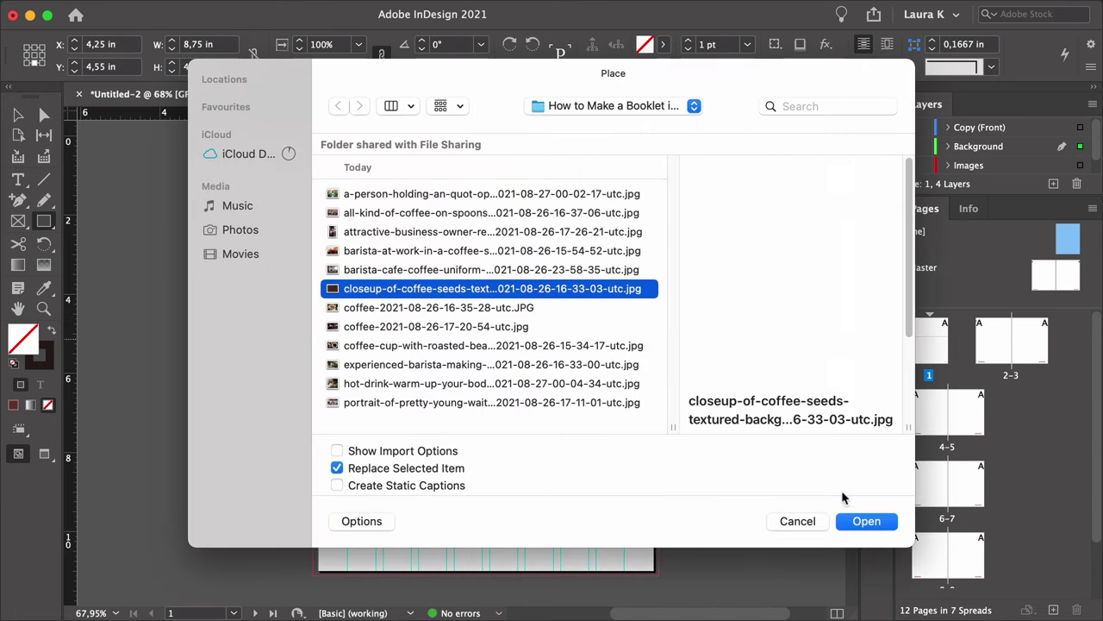
left_click(860, 524)
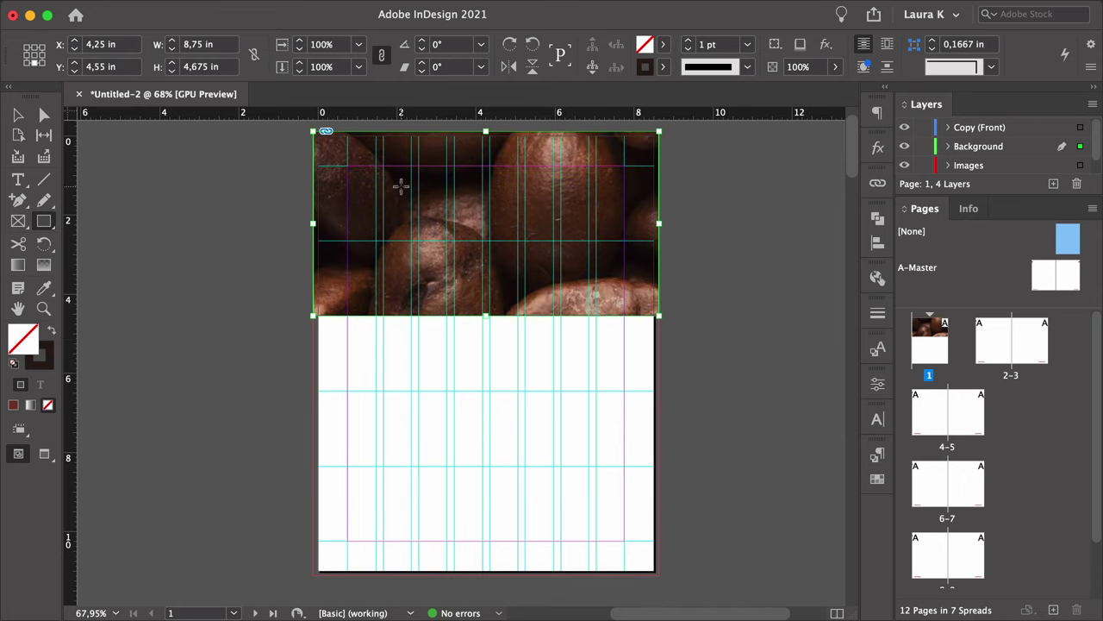
Scale the placed coffee image to 20% from the top reference point.
key("a")
left_click(447, 208)
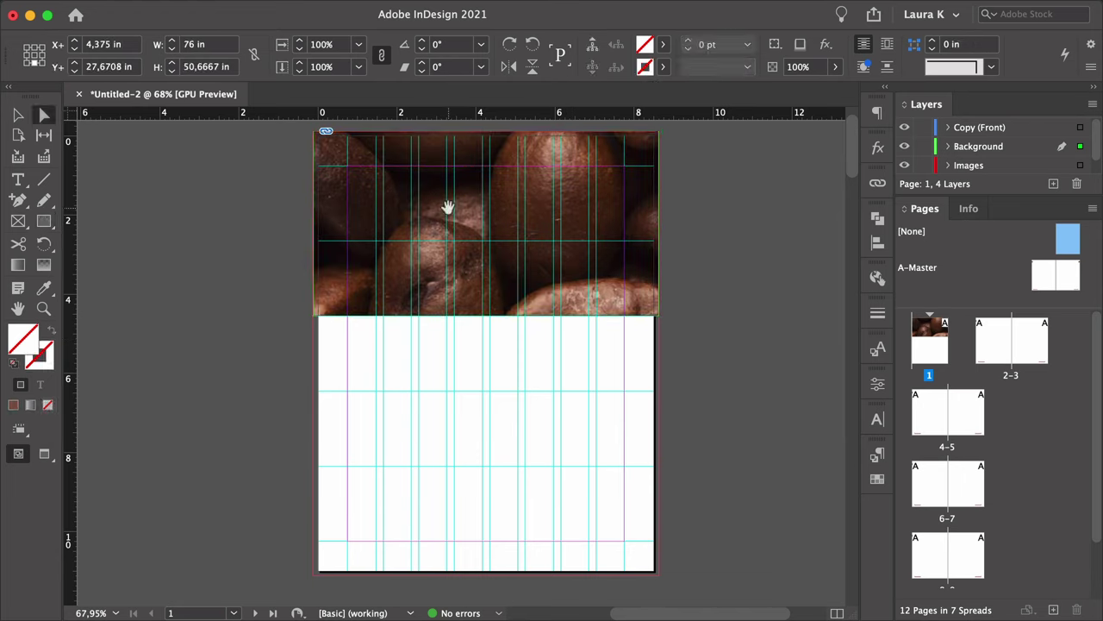
left_click(358, 44)
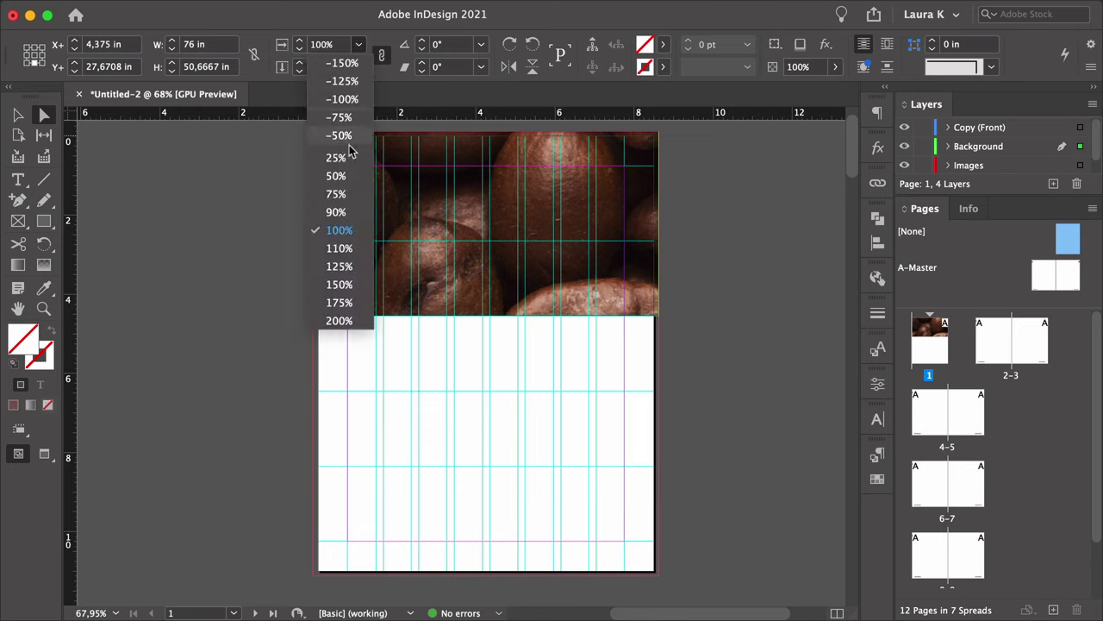
left_click(349, 156)
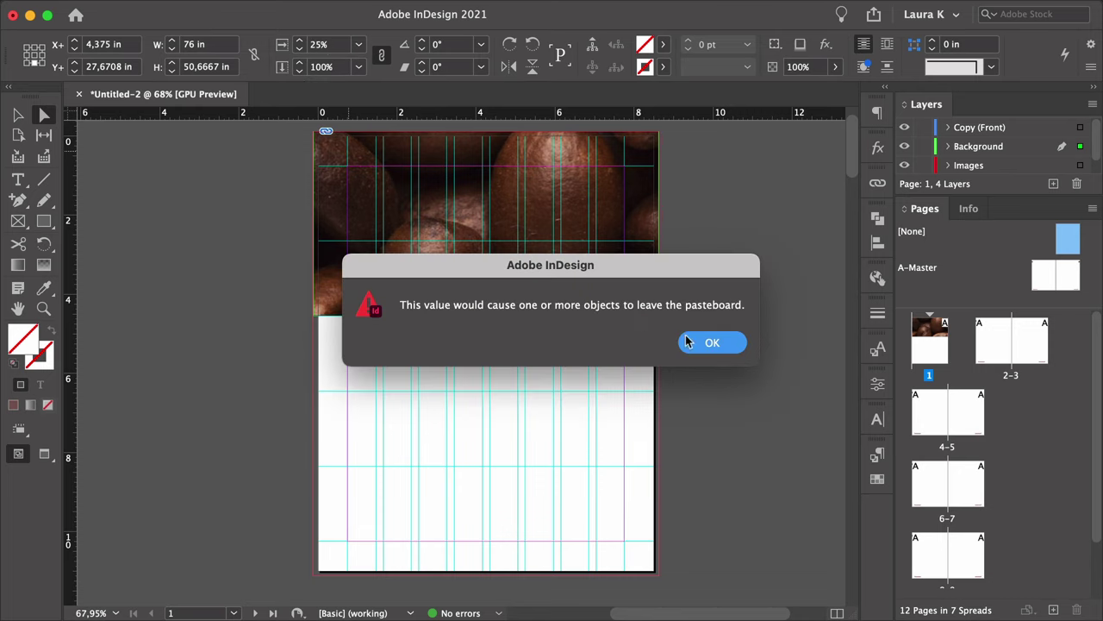
left_click(680, 337)
left_click(35, 49)
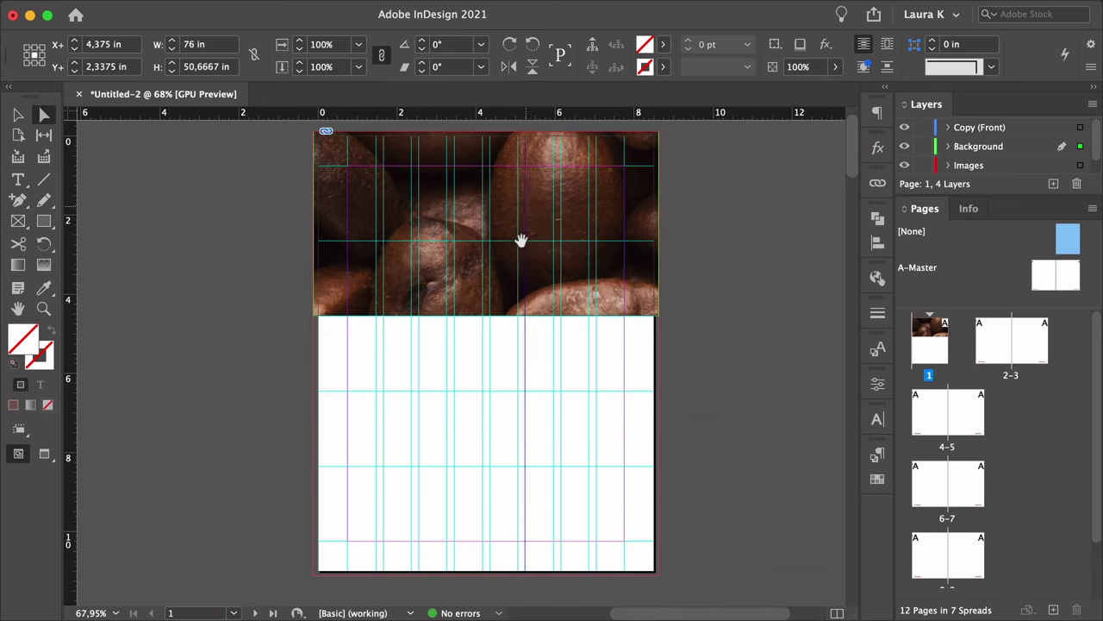
double_click(321, 44)
type("20")
key("Return")
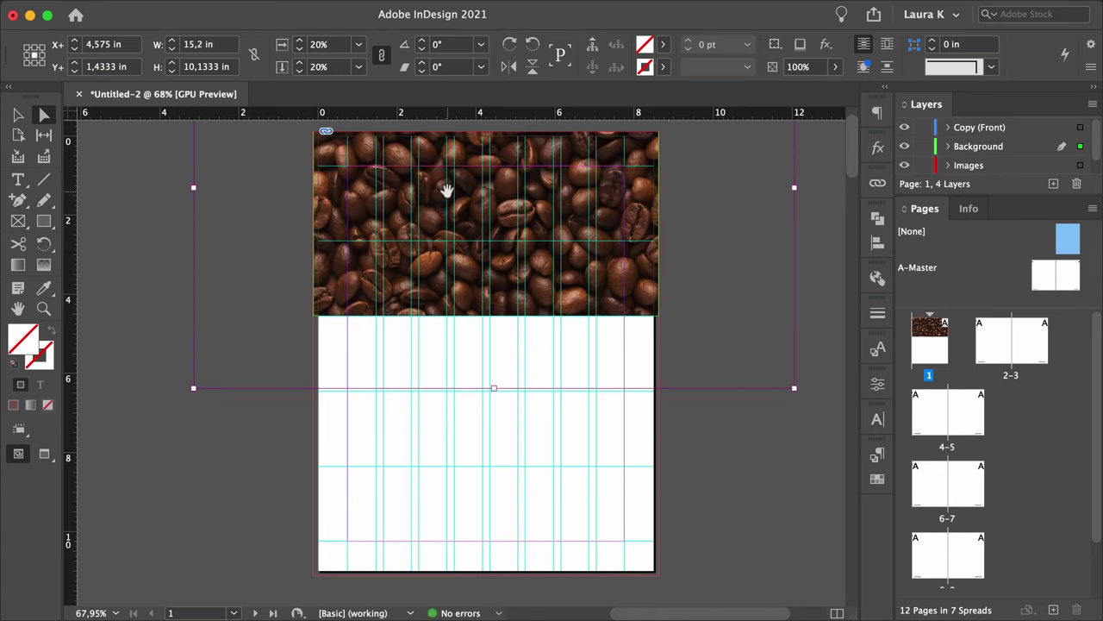
Try moving the photo frame down, undo it, and select the empty frame below.
left_click(17, 114)
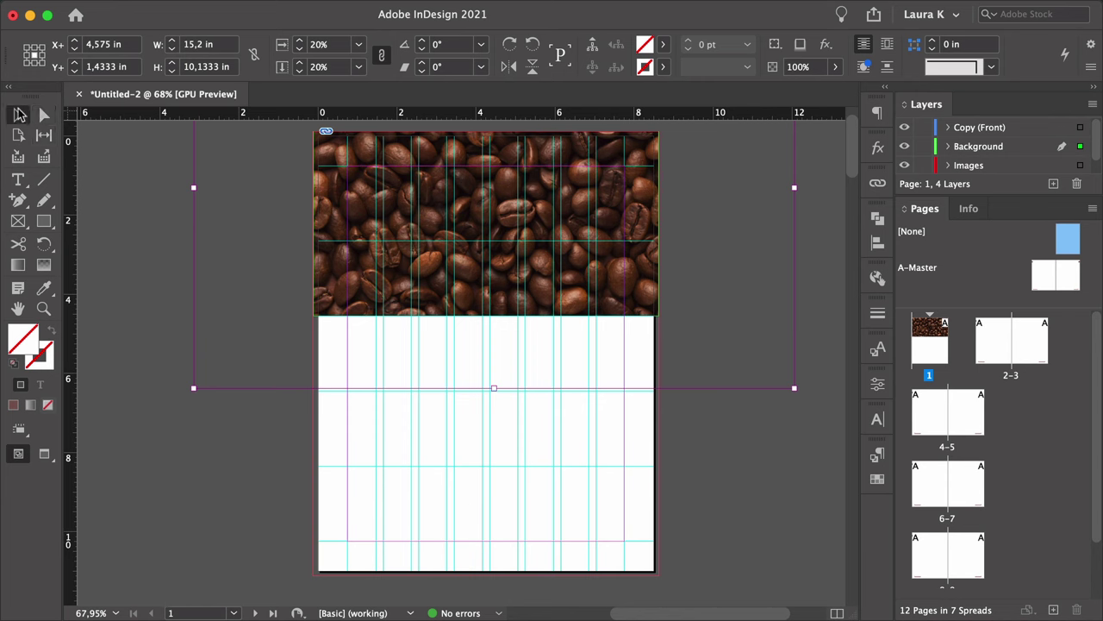
left_click(172, 202)
left_click_drag(405, 261, 497, 345)
left_click(493, 314)
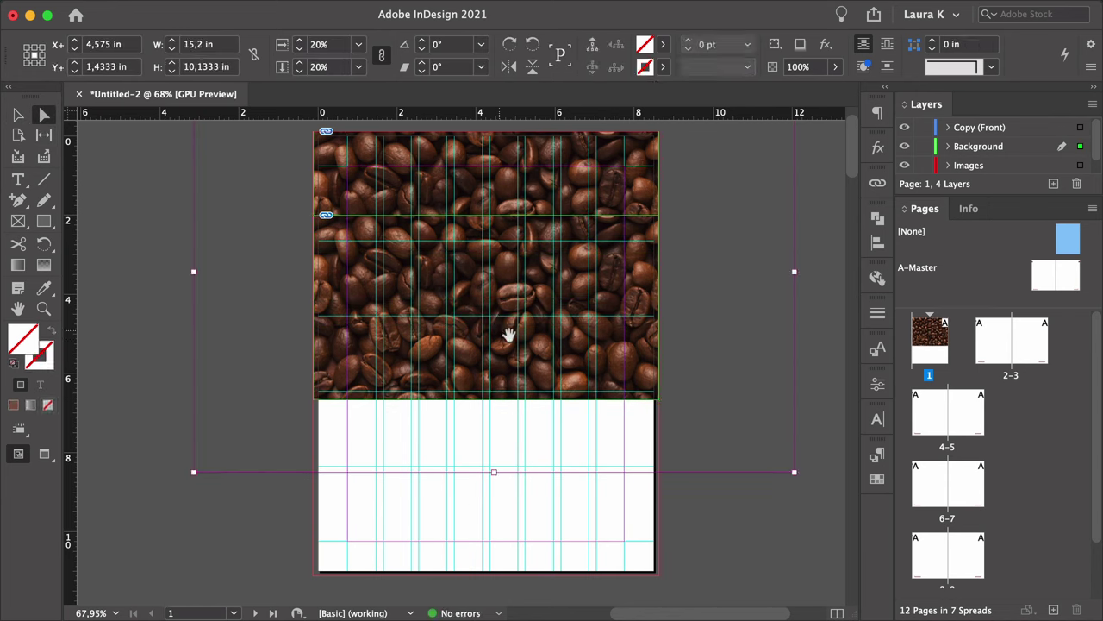
key("ctrl+z")
left_click(492, 365)
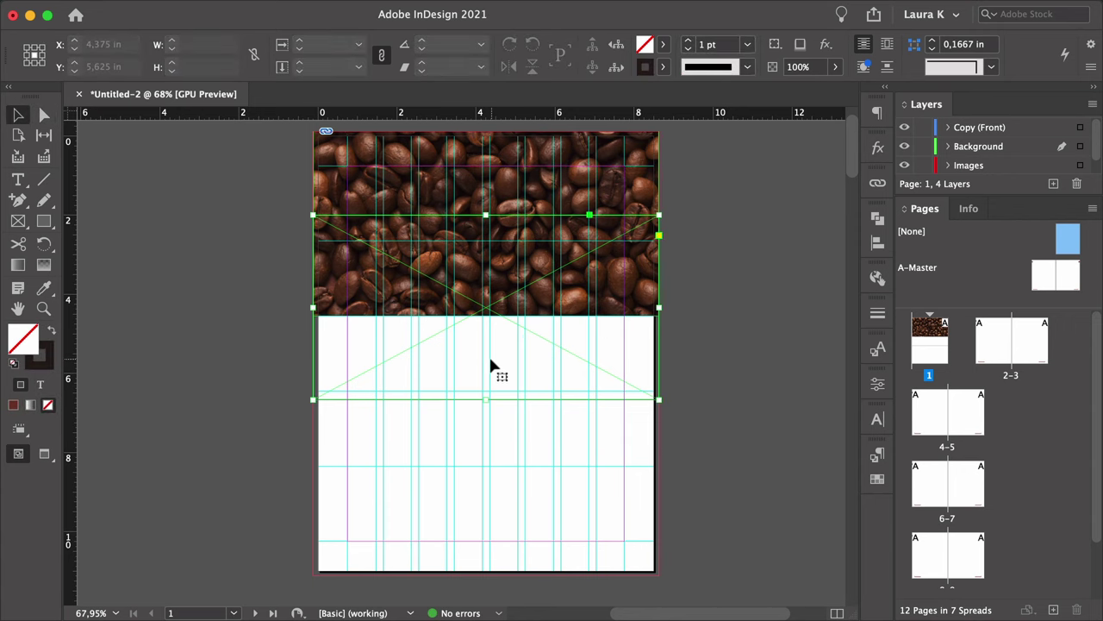
Fill the empty frame with dark brown at 60% opacity and move it up against the photo.
left_click(50, 330)
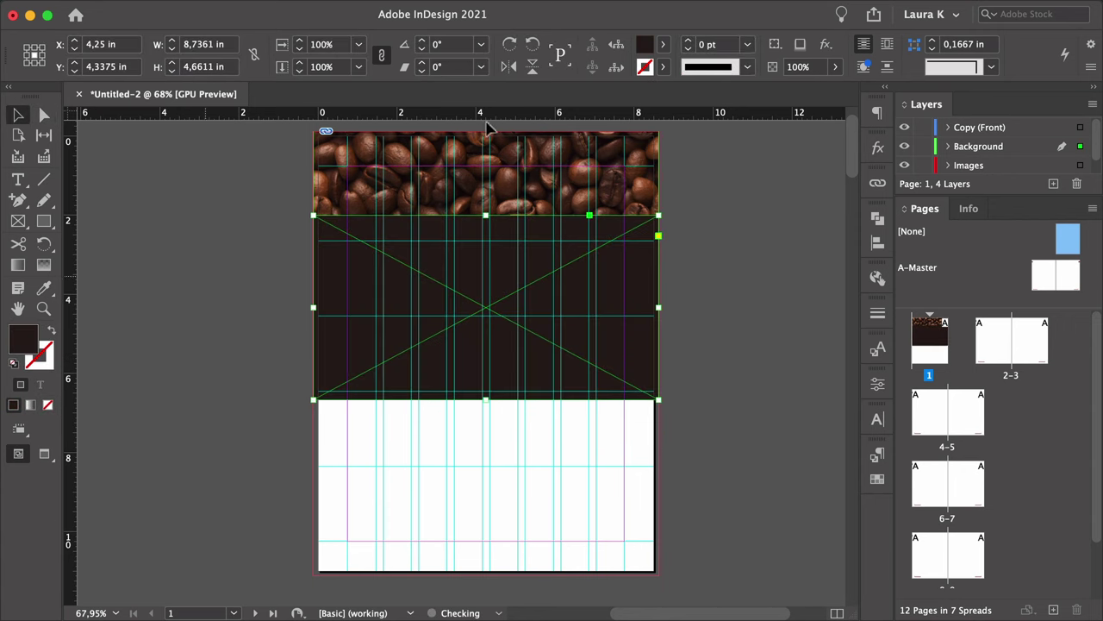
scroll(308, 228, "up", 2)
left_click(819, 67)
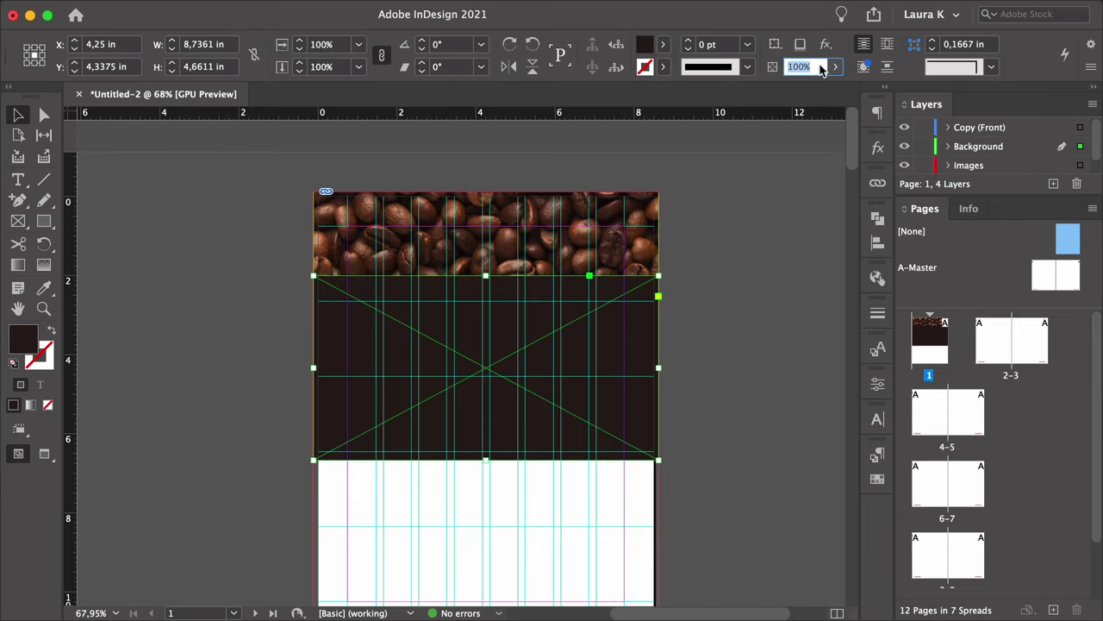
type("6")
key("Return")
left_click_drag(620, 419, 583, 427)
left_click(706, 321)
Stretch the dark panel to the page bottom and make it 100% opaque.
key("w")
scroll(706, 322, "down", 1)
left_click_drag(485, 485, 484, 557)
left_click(794, 67)
type("100")
key("Return")
left_click(775, 283)
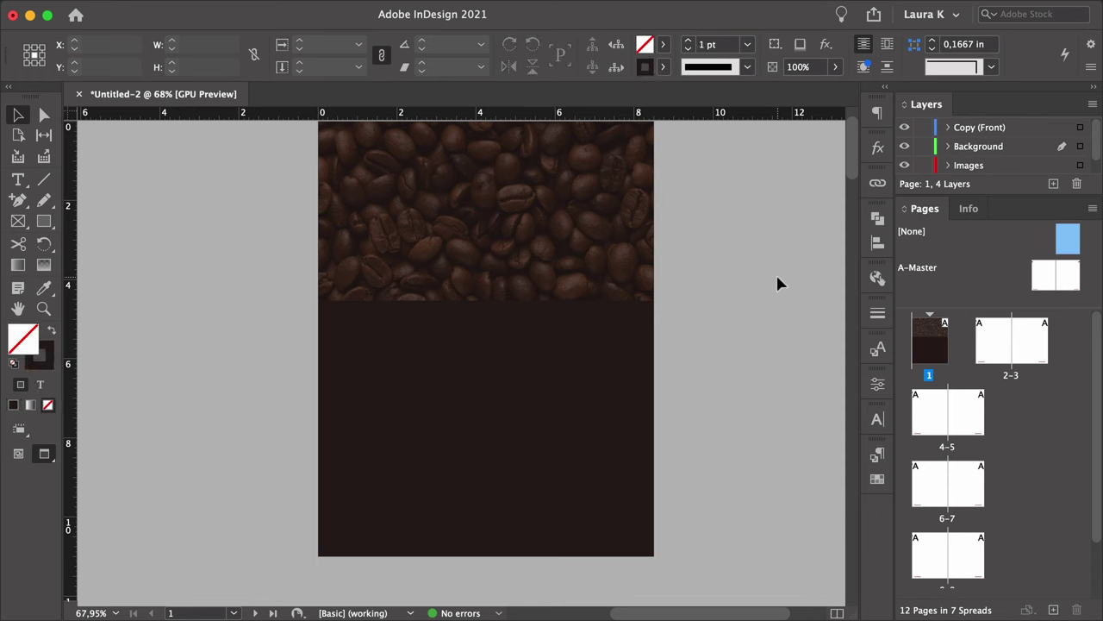
Draw a 5 pt tan rule where the photo meets the dark panel.
key("backslash")
key("w")
left_click_drag(311, 300, 667, 337)
key("super+1")
key("v")
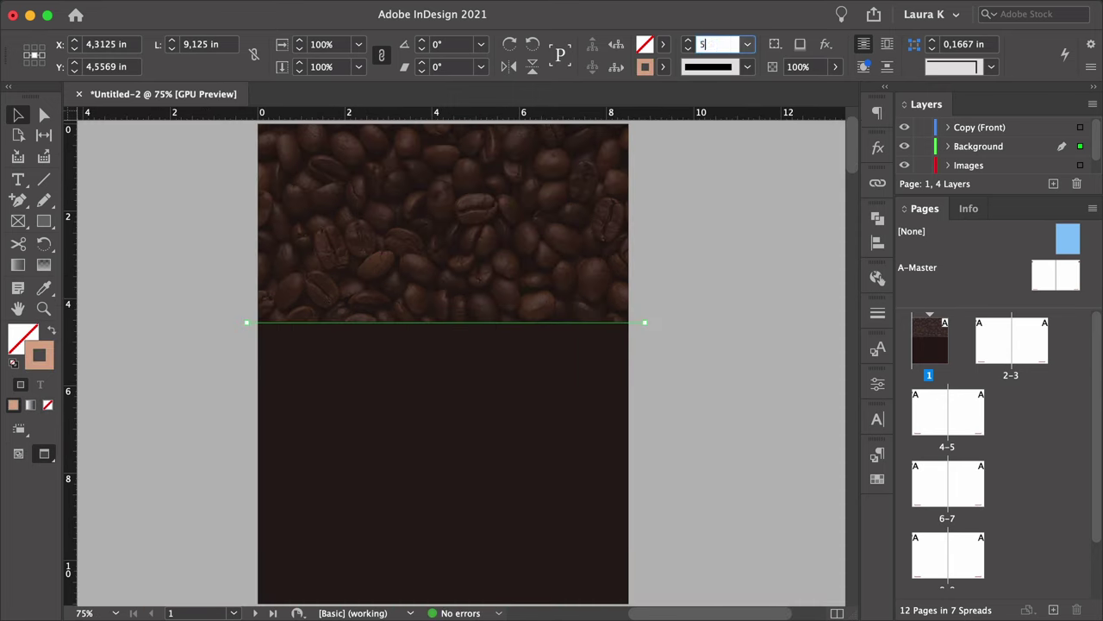
key("Return")
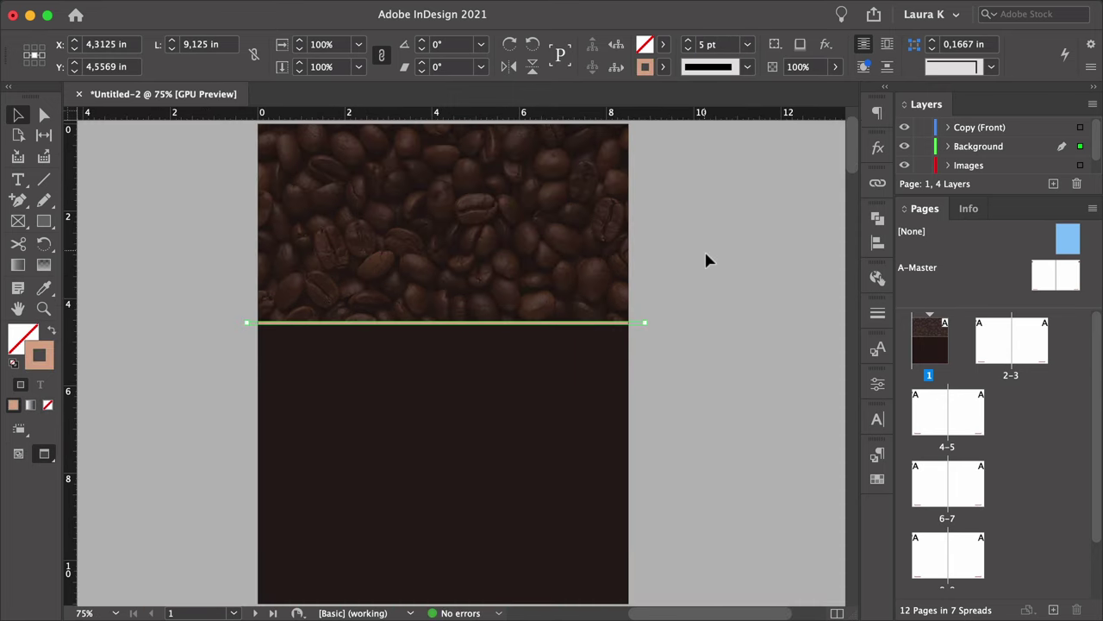
left_click(704, 249)
key("z")
scroll(704, 258, "down", 2)
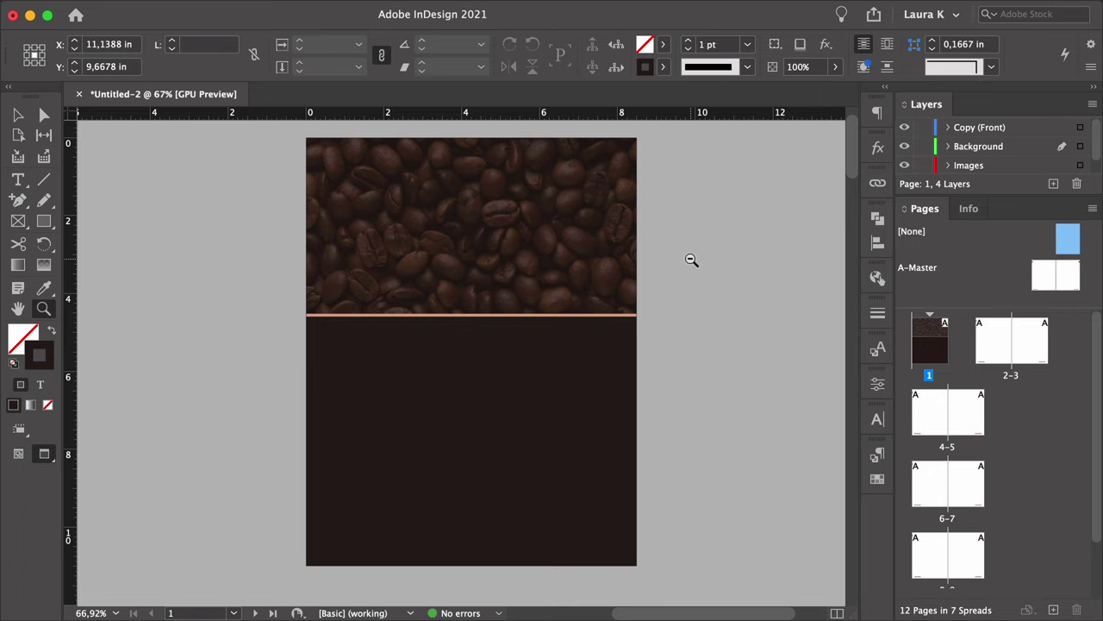
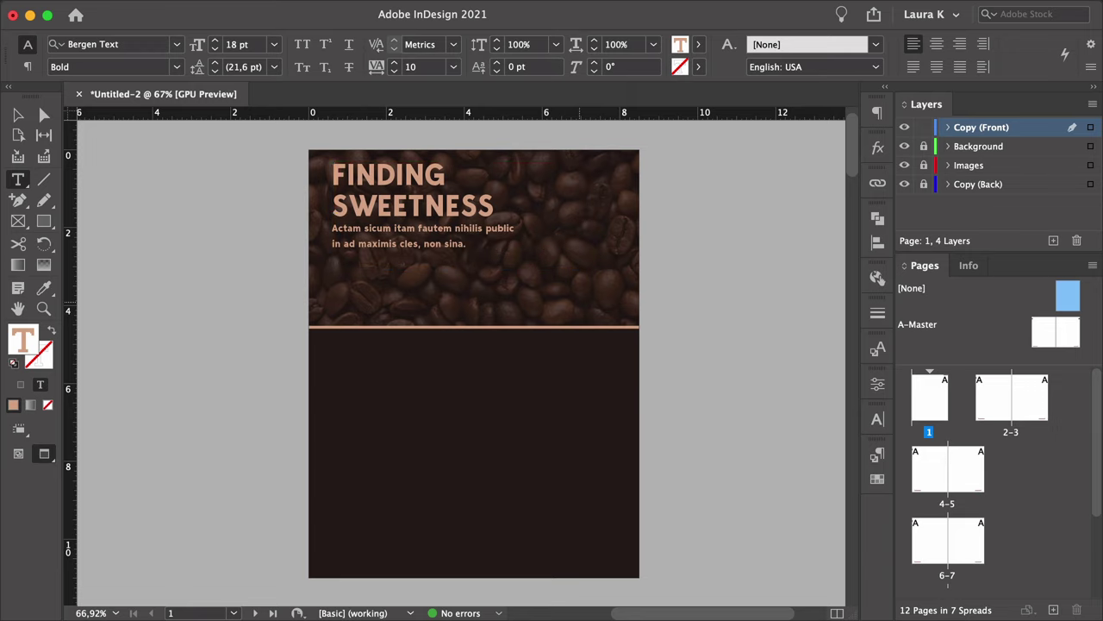
Set the tagline to the Regular font style and tighten its leading.
key("super+a")
left_click(177, 67)
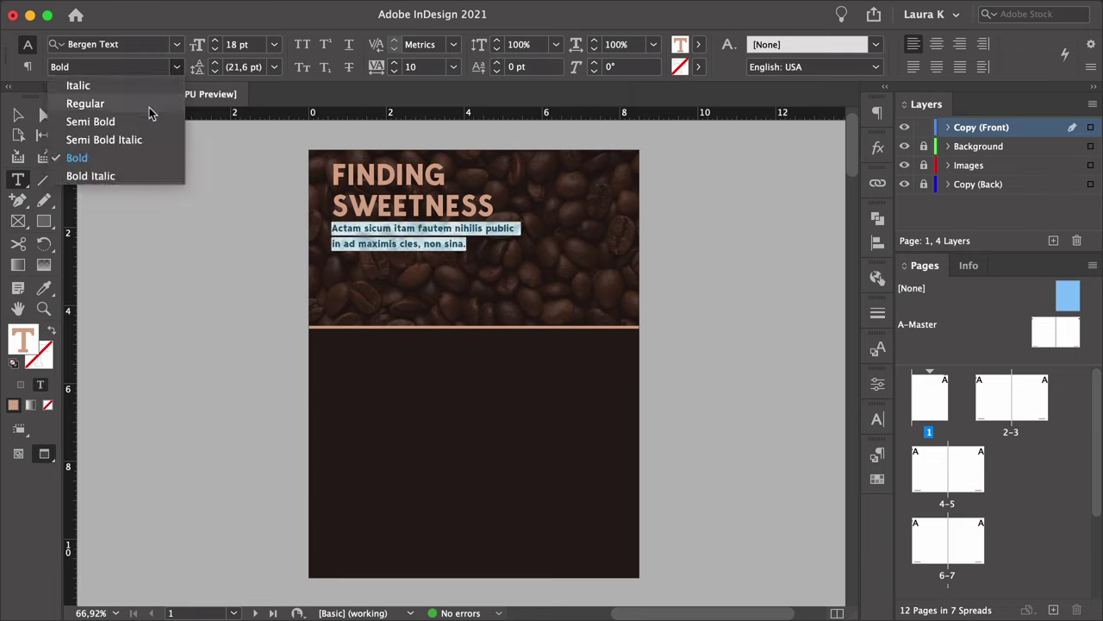
left_click(149, 107)
left_click(216, 70)
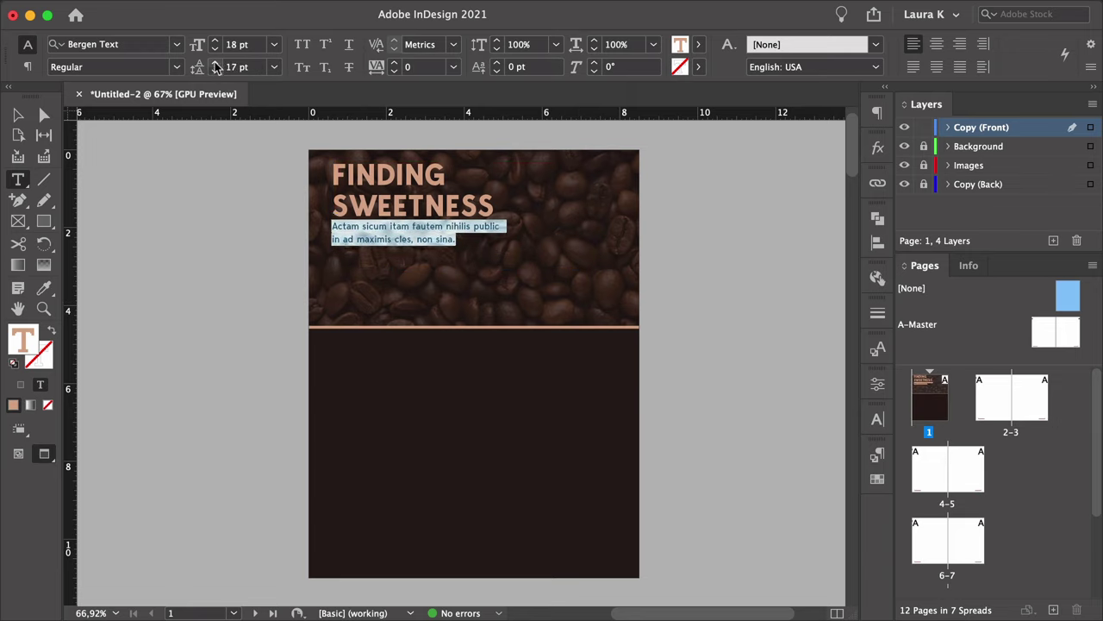
Fill the cover headline and tagline text with [Paper] white.
left_click(396, 250)
key("super+a")
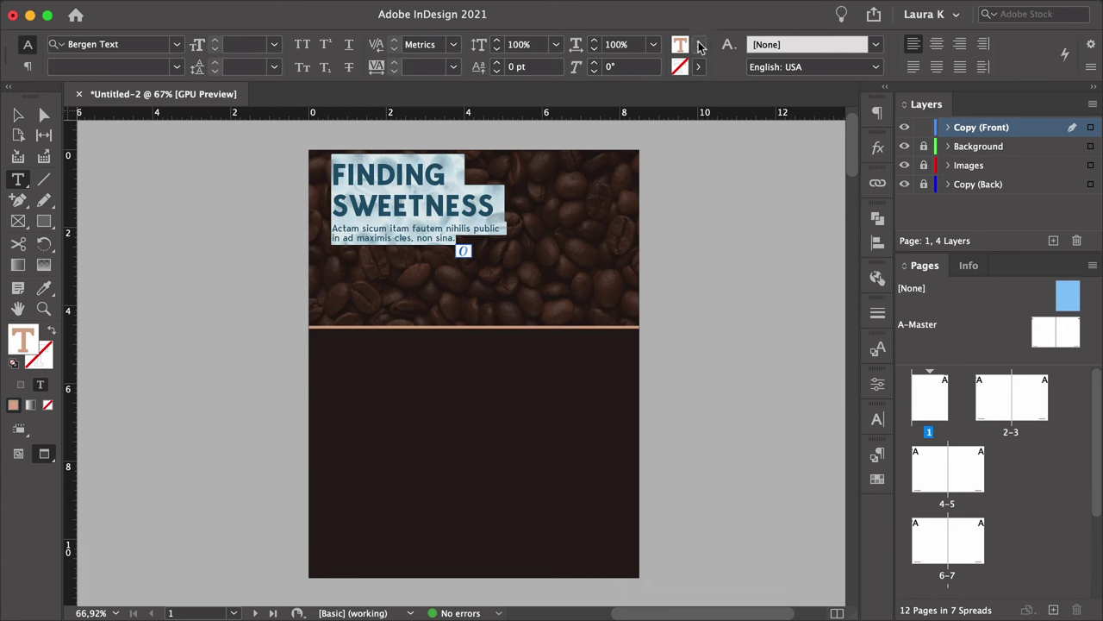
left_click(698, 44)
left_click(547, 136)
key("Escape")
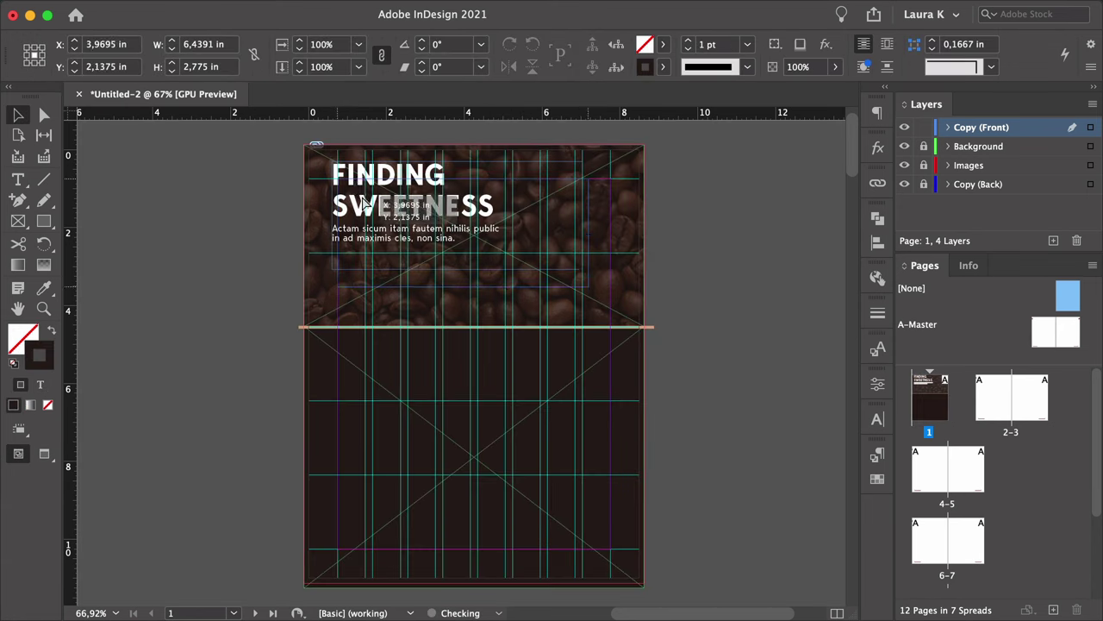
Draw a new text frame across the bottom of the cover page.
left_click(229, 202)
key("w")
key("w")
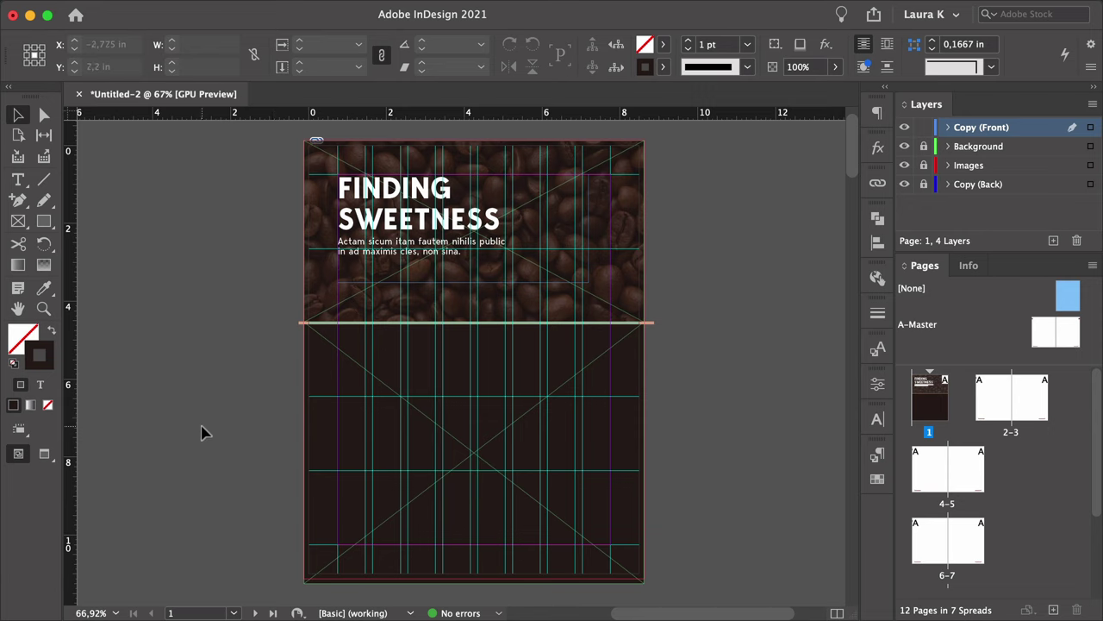
left_click(18, 179)
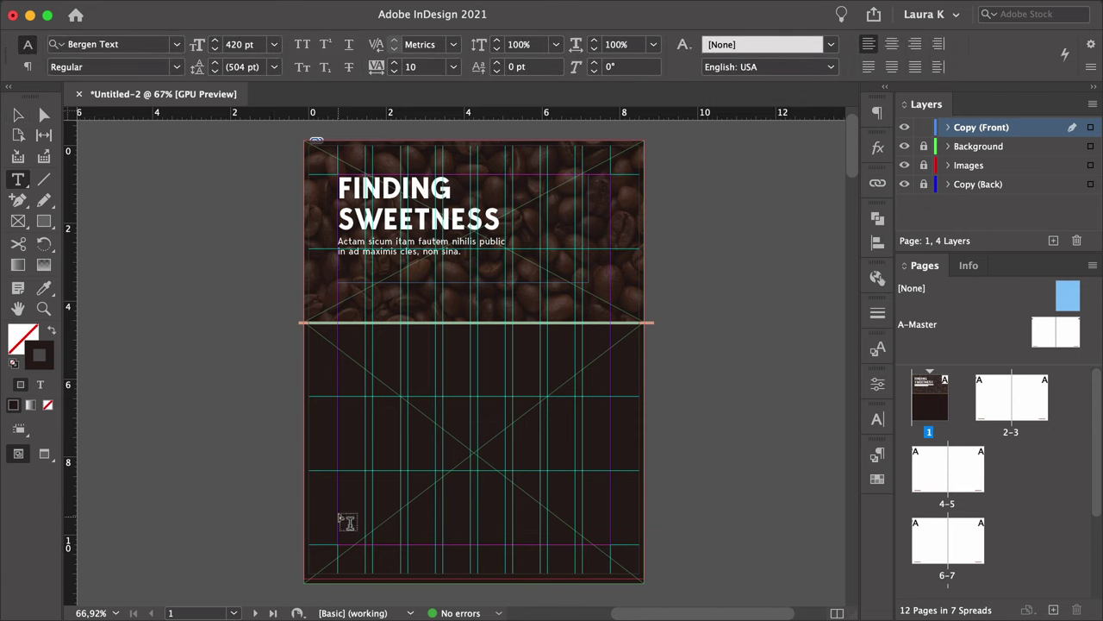
left_click_drag(345, 520, 610, 543)
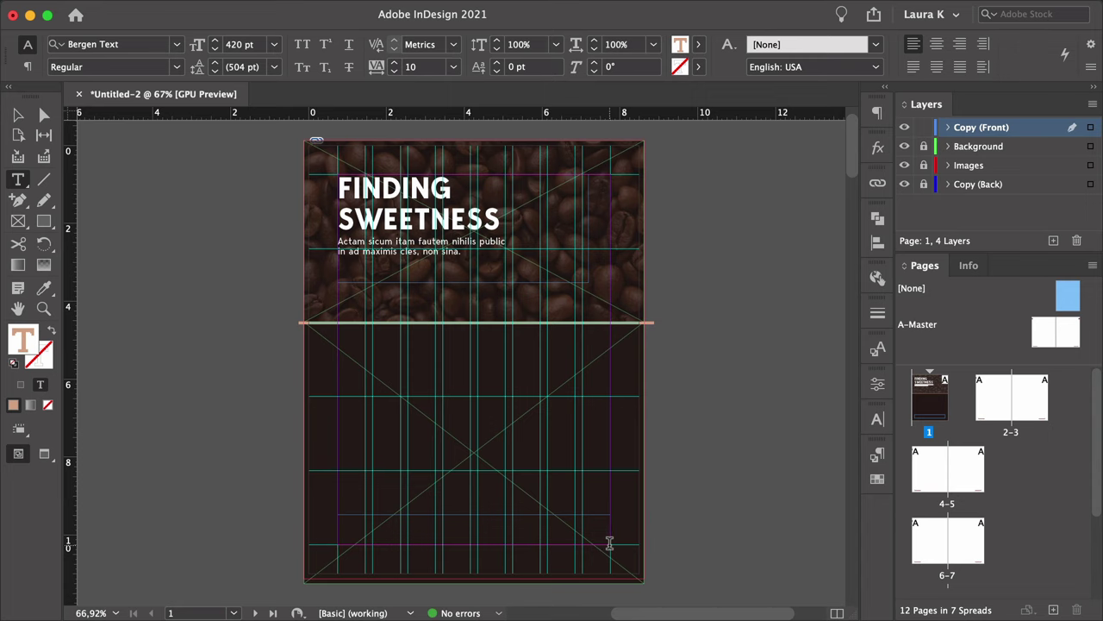
key("Escape")
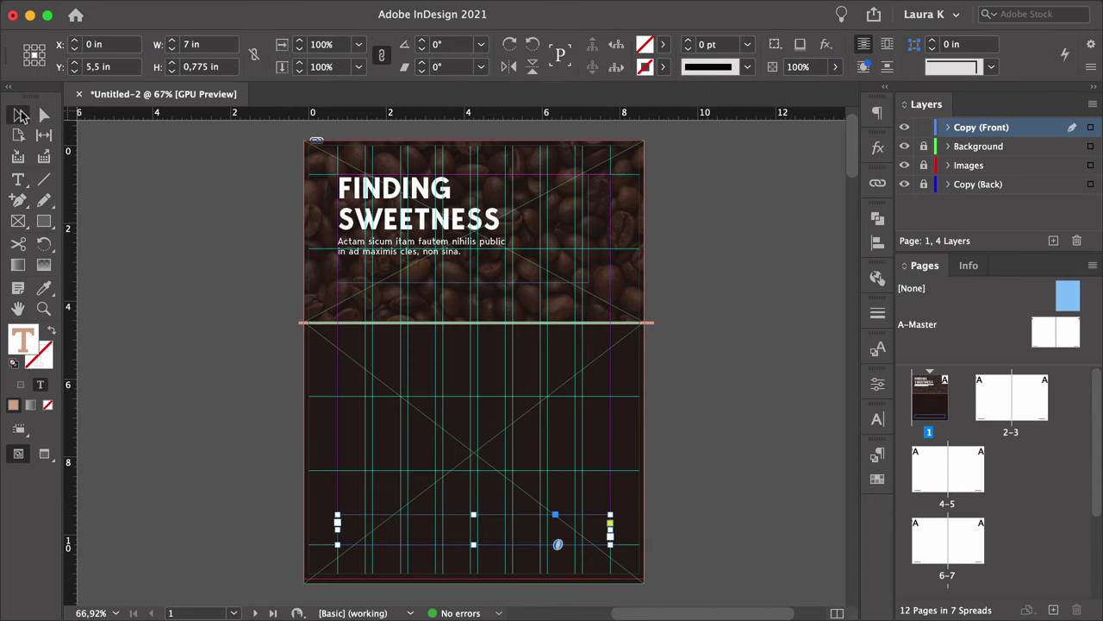
Give the bottom text frame 3 columns with a 0,1875 in gutter.
key("super+b")
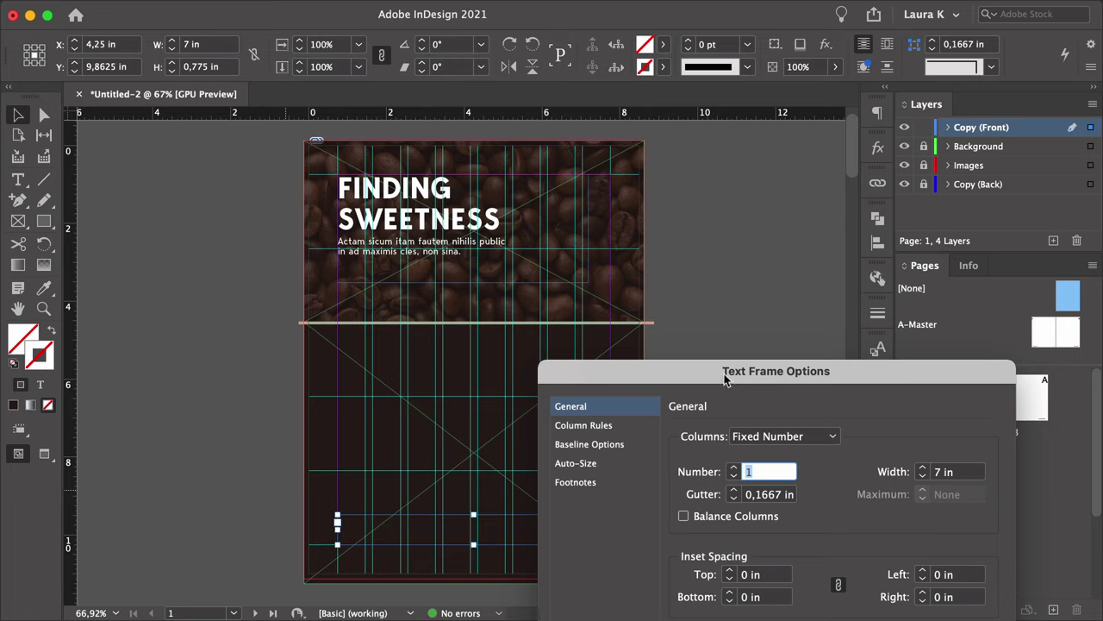
left_click_drag(724, 380, 617, 148)
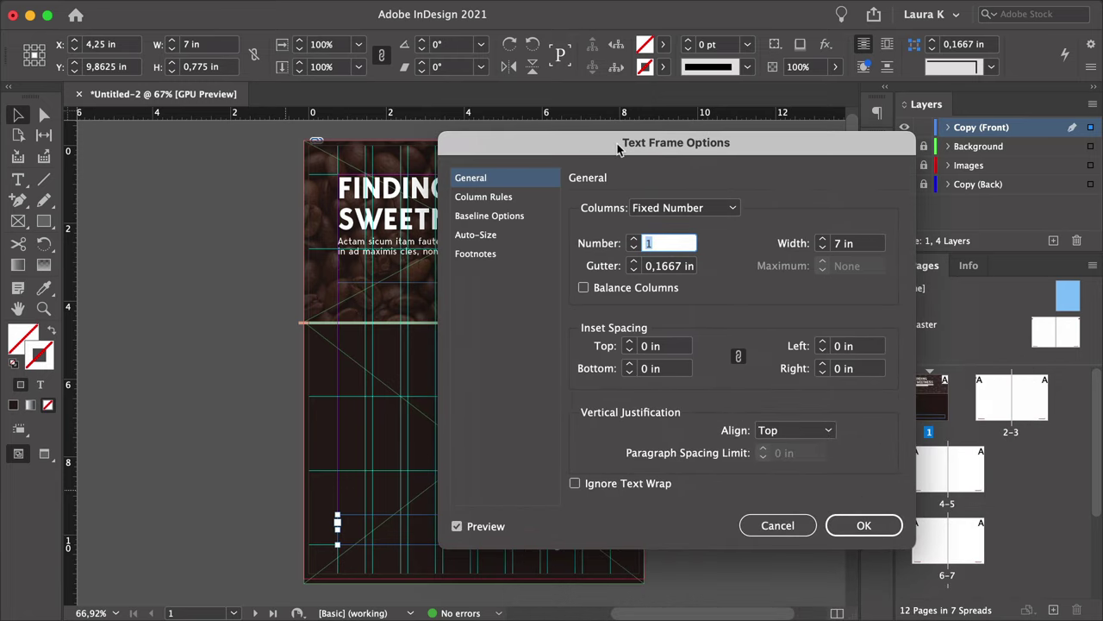
type("3")
key("Tab")
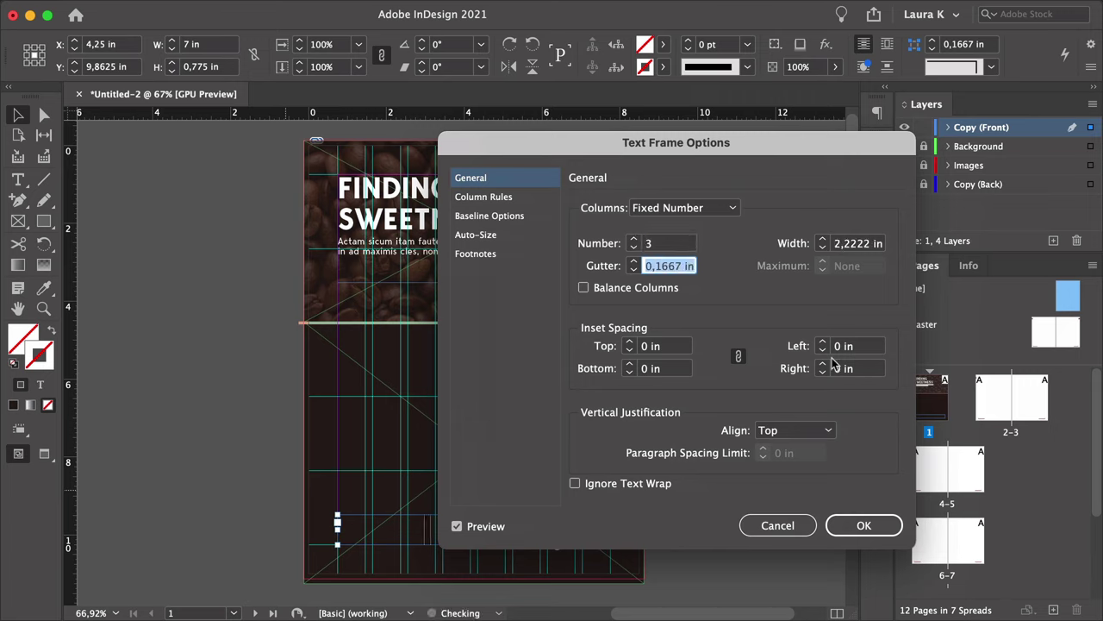
type("0,")
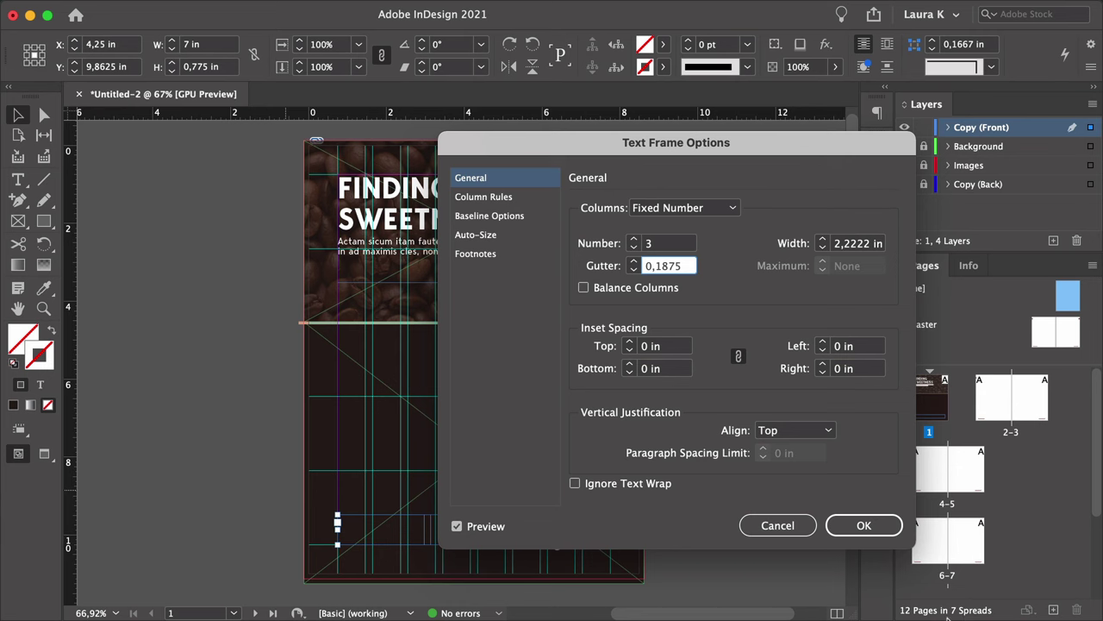
type("1875")
left_click(863, 525)
Set the frame's text size to 10 pt.
double_click(389, 527)
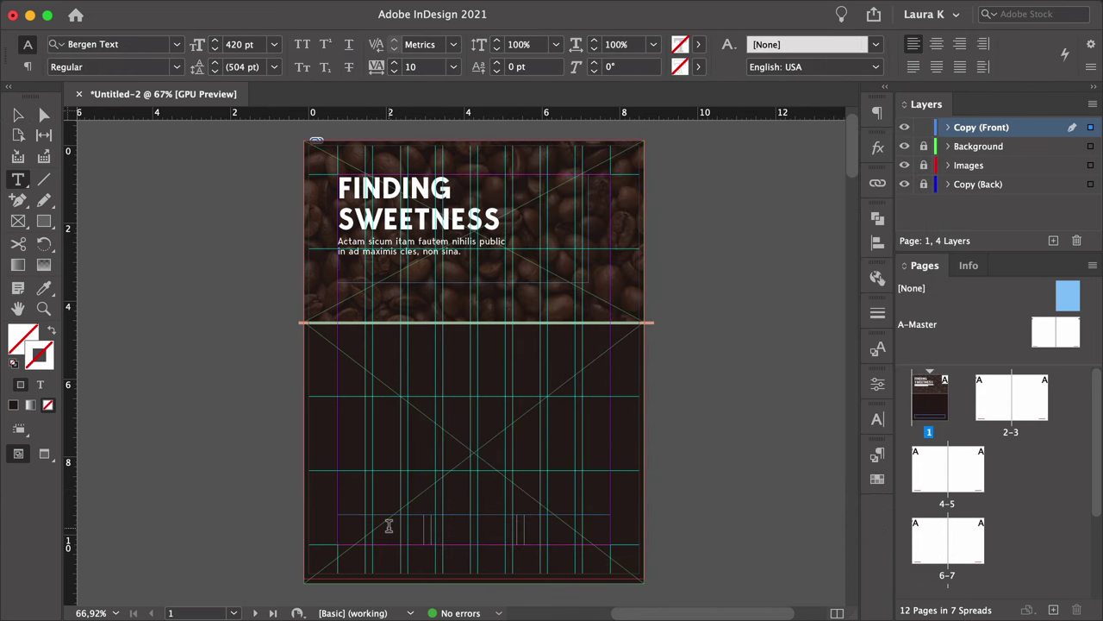
left_click(273, 44)
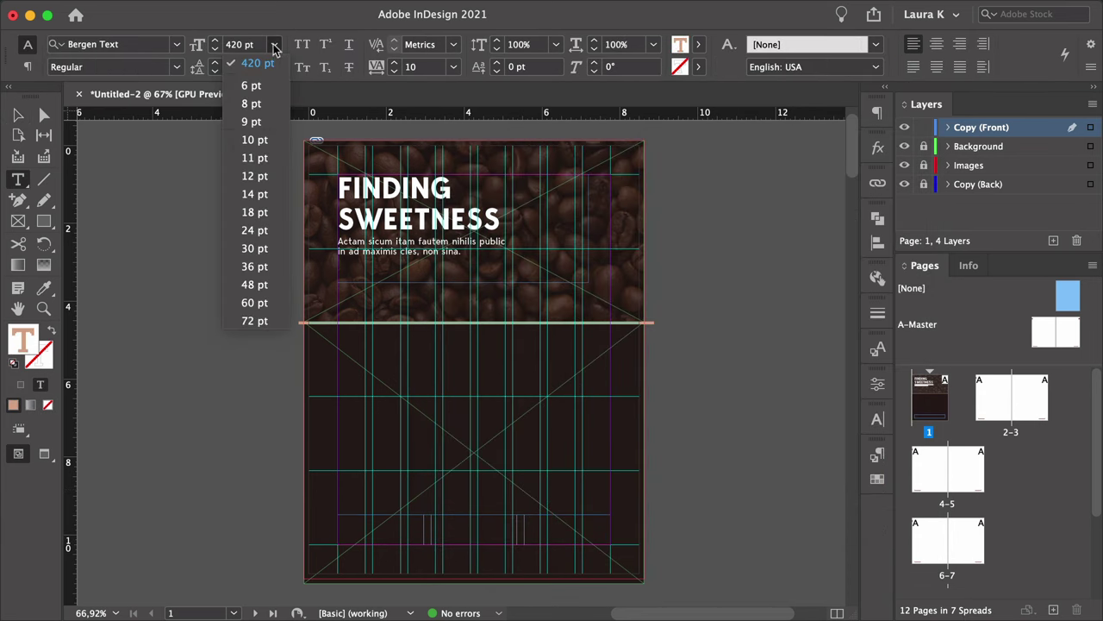
left_click(254, 141)
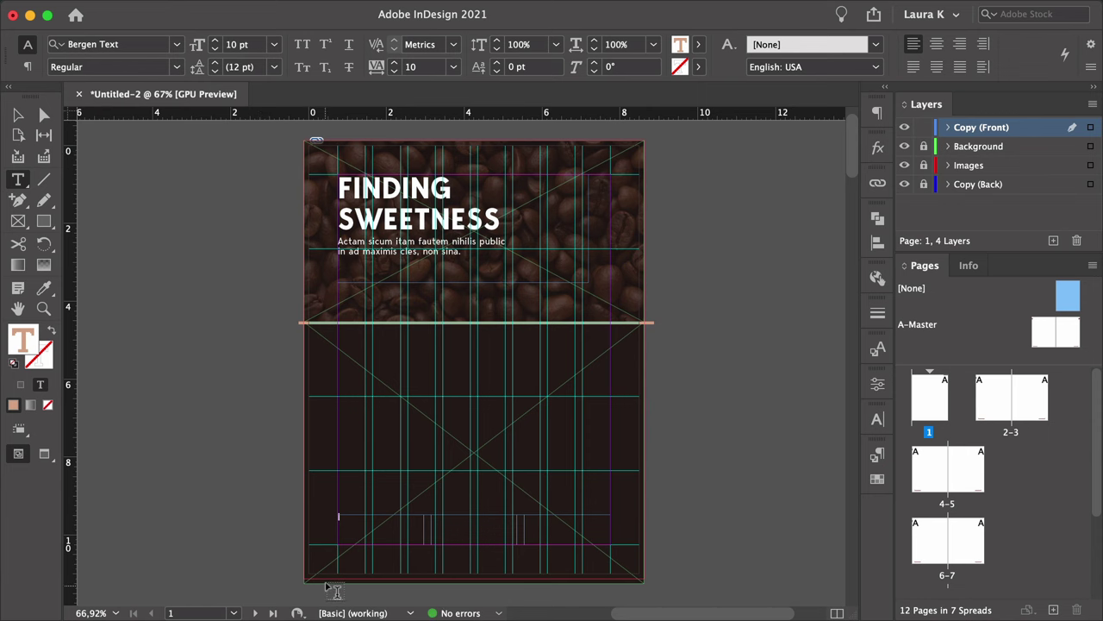
Type the website, e-mail, street address, city line and two phone numbers as separate lines.
key("super+equal")
type("allaboutcoffee.com ")
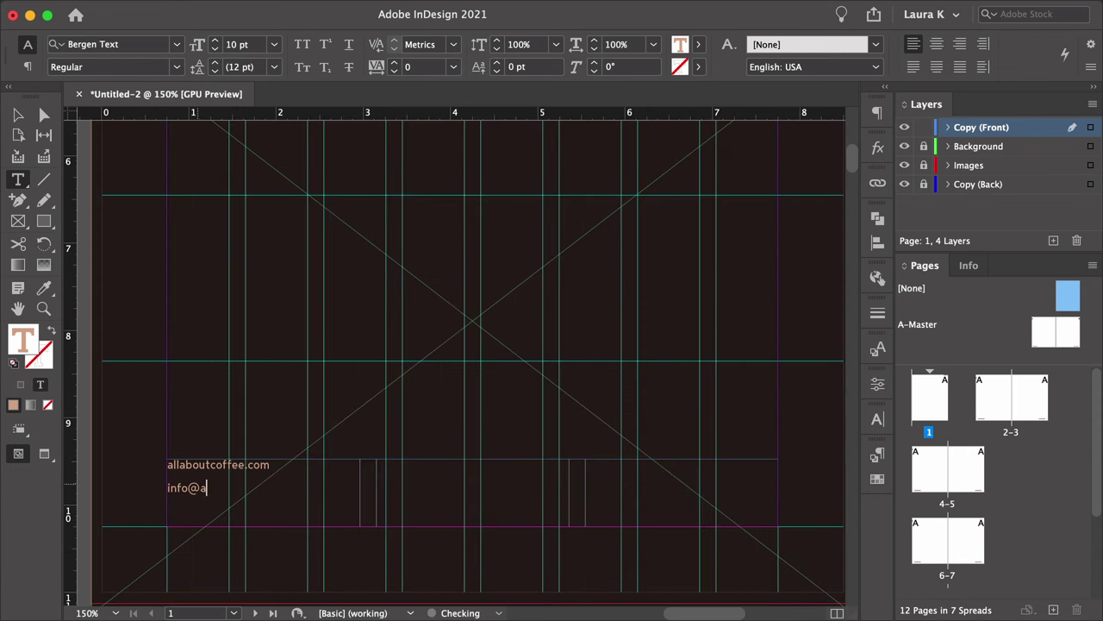
key("Return")
key("Return")
key("Return")
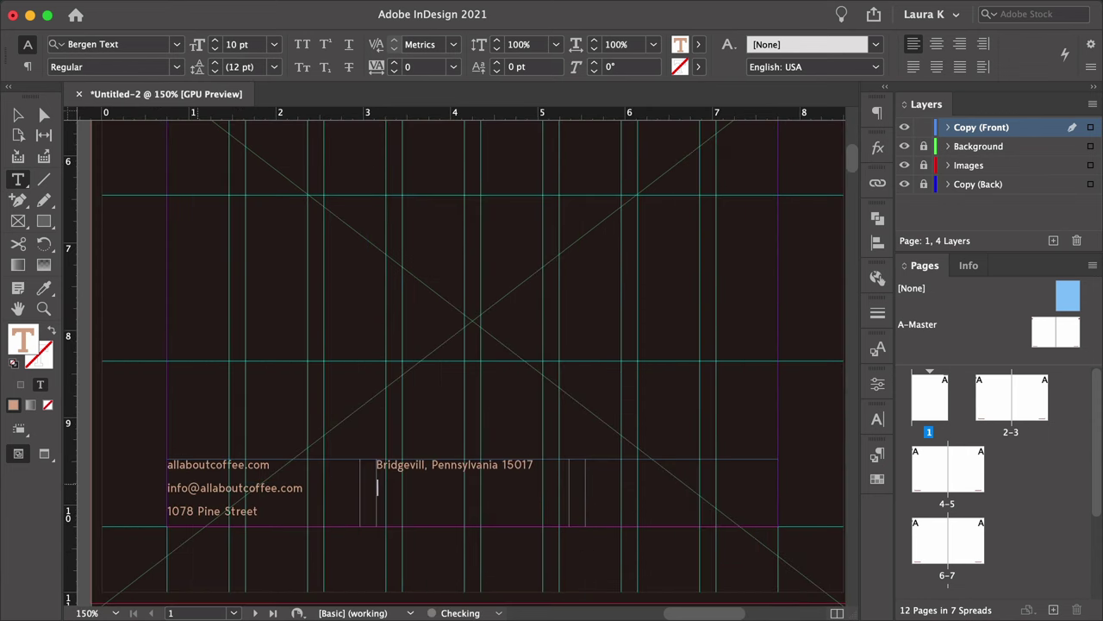
key("Return")
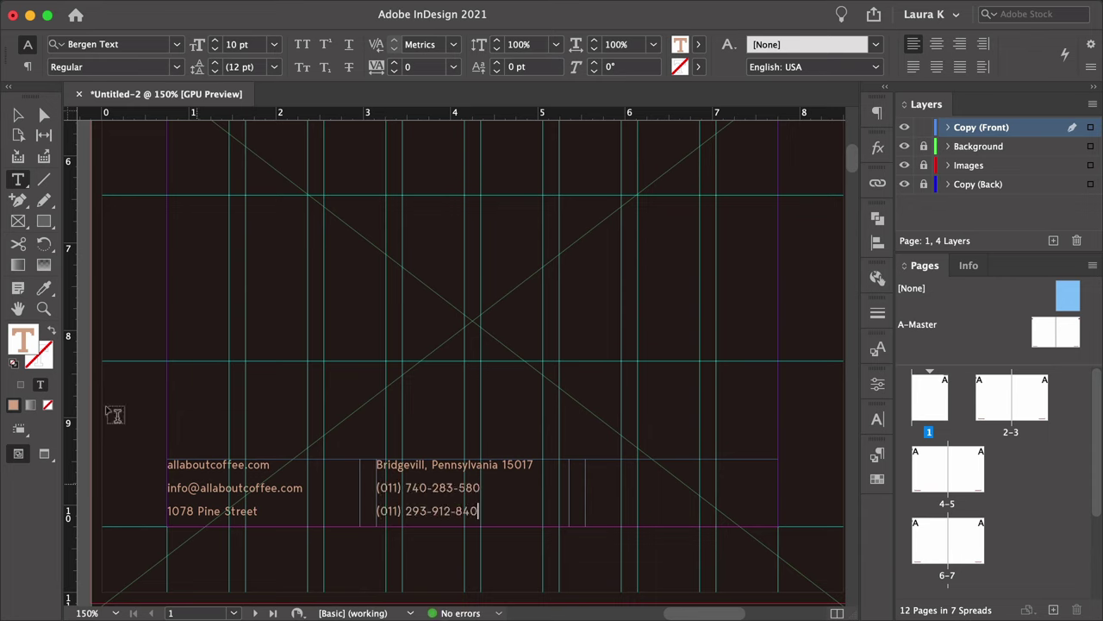
Make the contact text white and shorten the frame so it spreads across columns.
key("super+a")
left_click(698, 44)
left_click(547, 134)
left_click(15, 118)
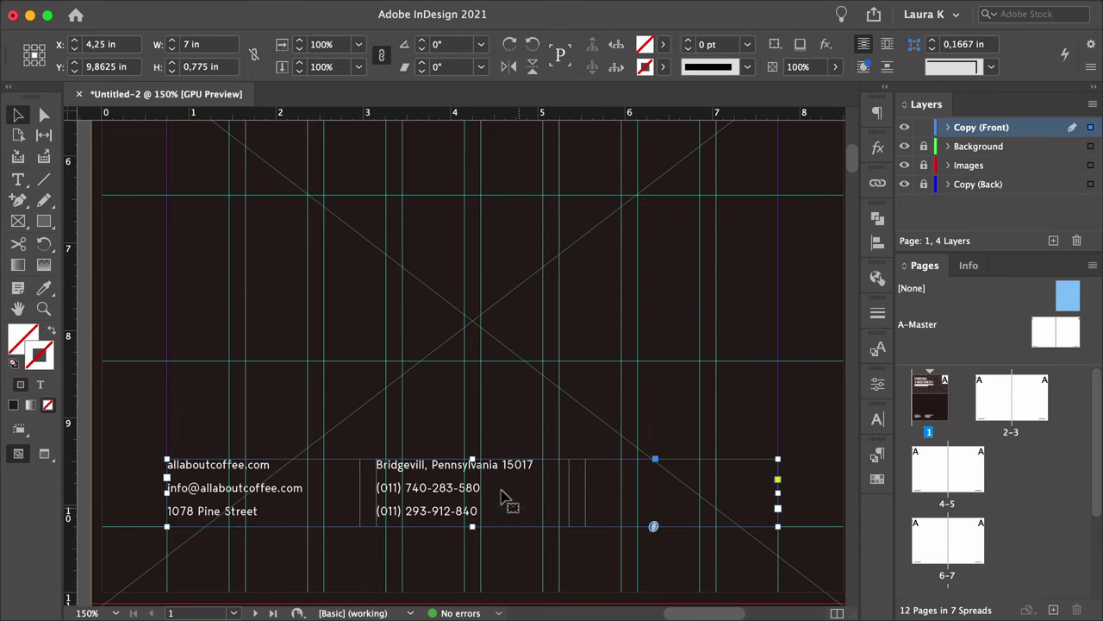
left_click_drag(469, 457, 472, 476)
Tighten the contact text leading and lower the frame top to fit two lines per column.
double_click(446, 506)
key("super+a")
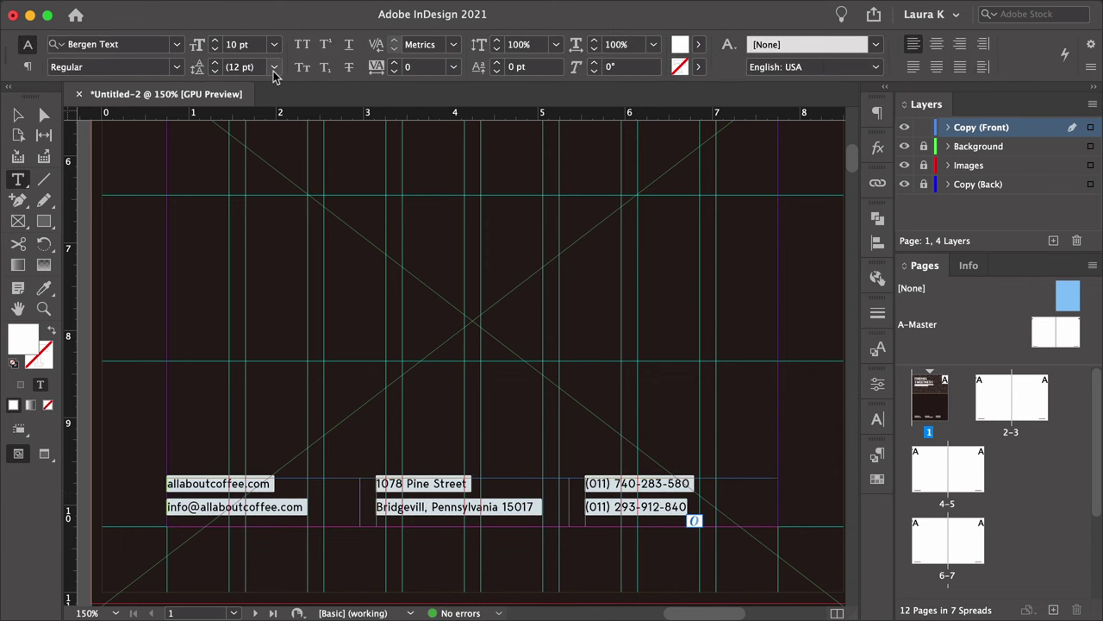
left_click(273, 66)
left_click(249, 143)
left_click(214, 71)
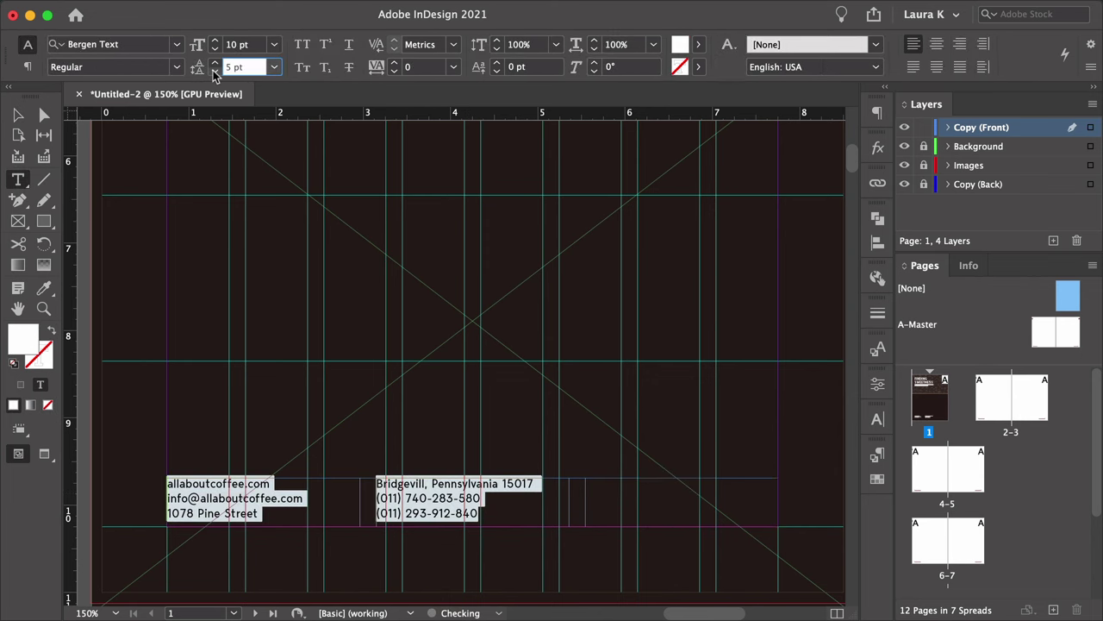
key("Escape")
left_click_drag(476, 478, 476, 490)
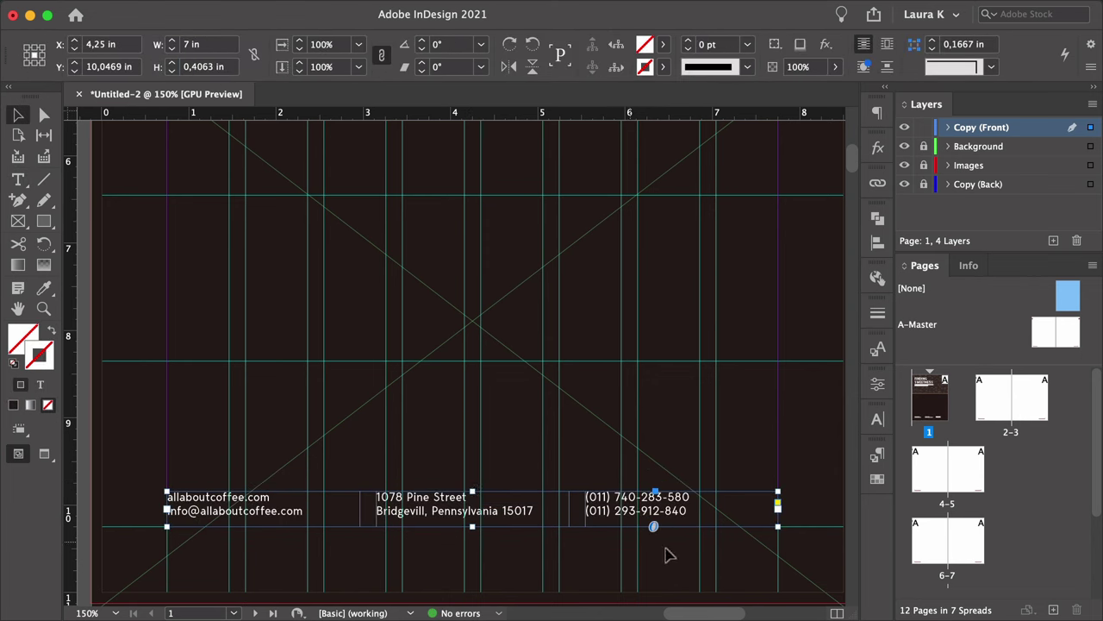
left_click(783, 443)
key("z")
left_click(585, 403, "alt")
left_click(585, 403, "alt")
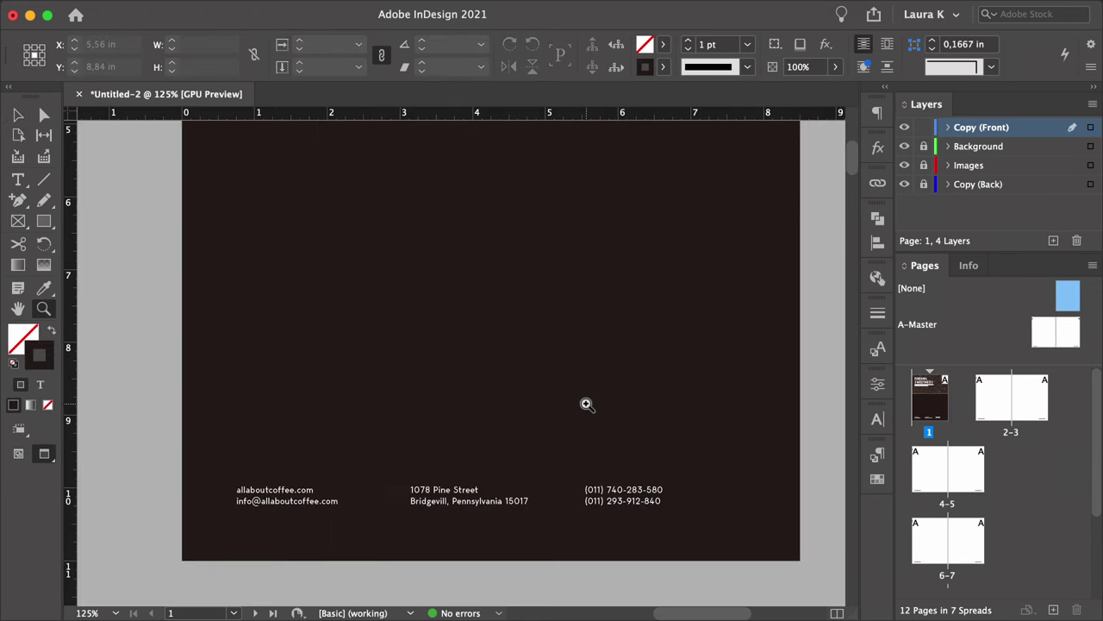
left_click(587, 402, "alt")
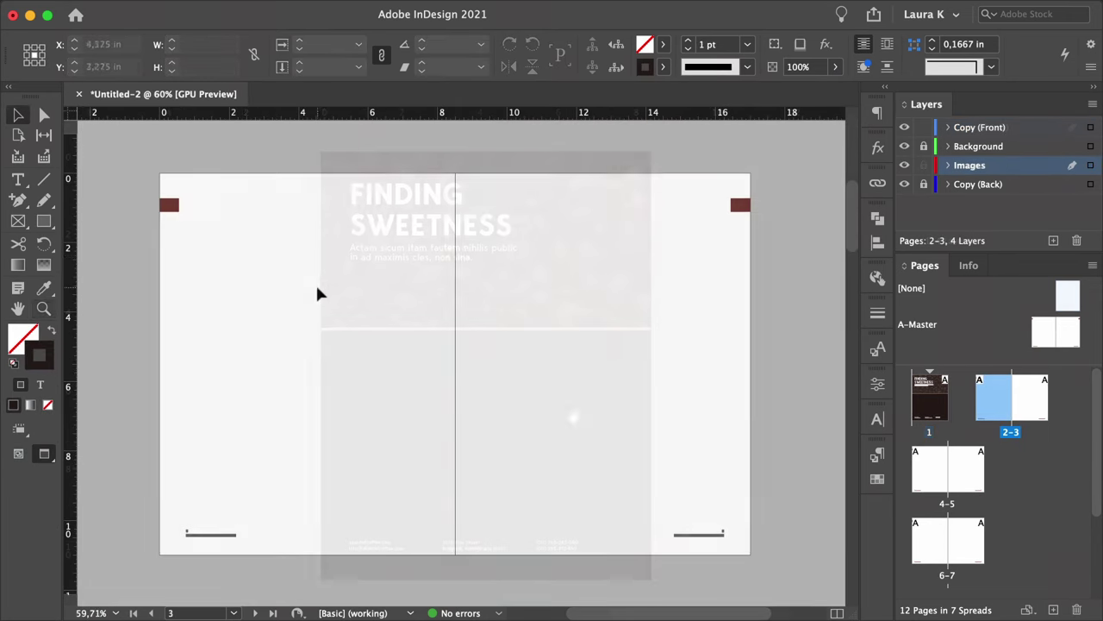
Create a 10 × 11.25 in rectangle on the left page.
key("m")
key("w")
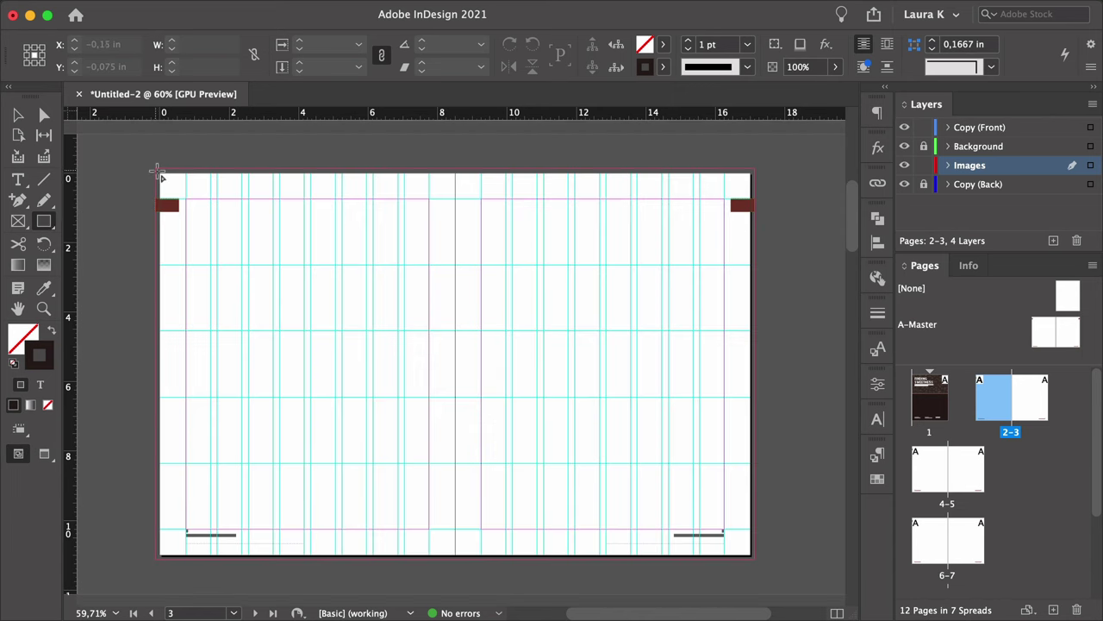
left_click(156, 169)
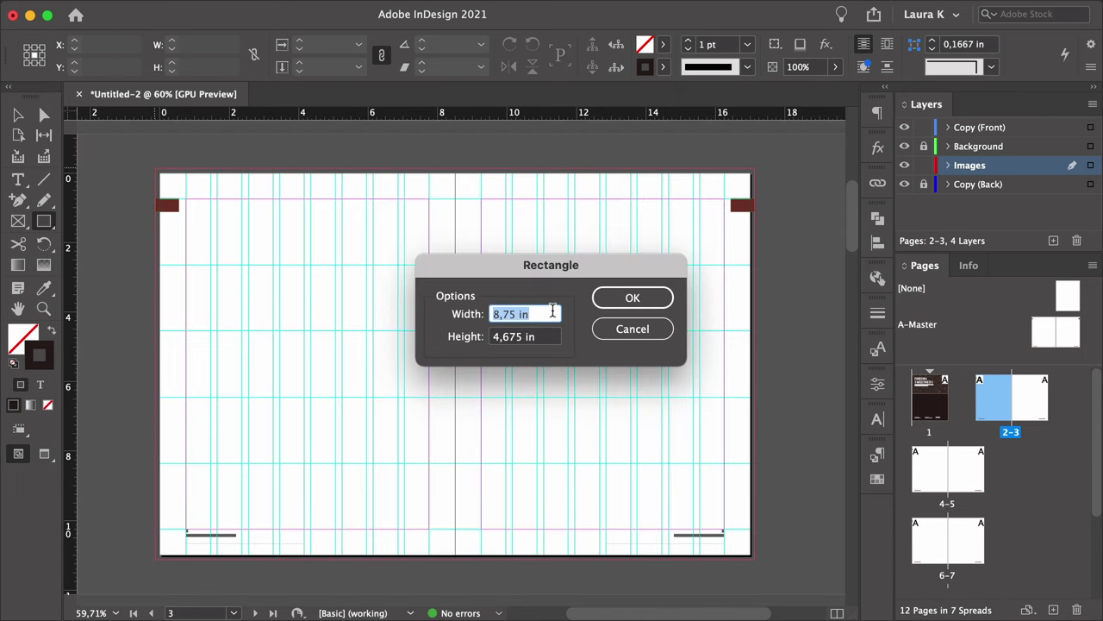
type("10")
key("Tab")
type("11")
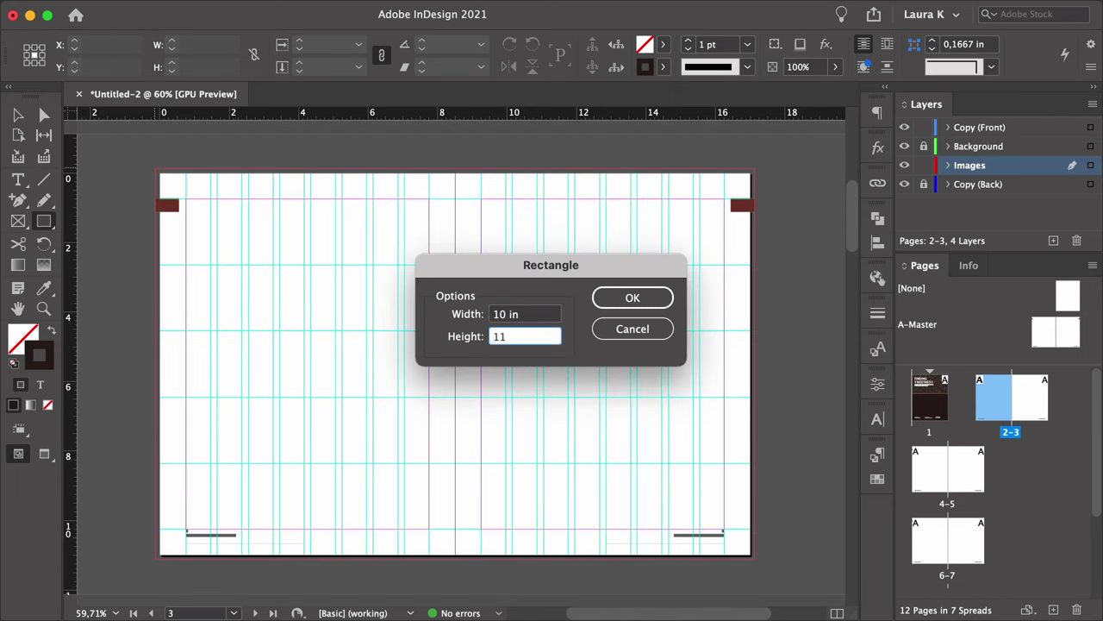
type(".25")
left_click(635, 298)
Place the coffee cup with roasted beans photo in it and enlarge it to the full page height.
key("super+d")
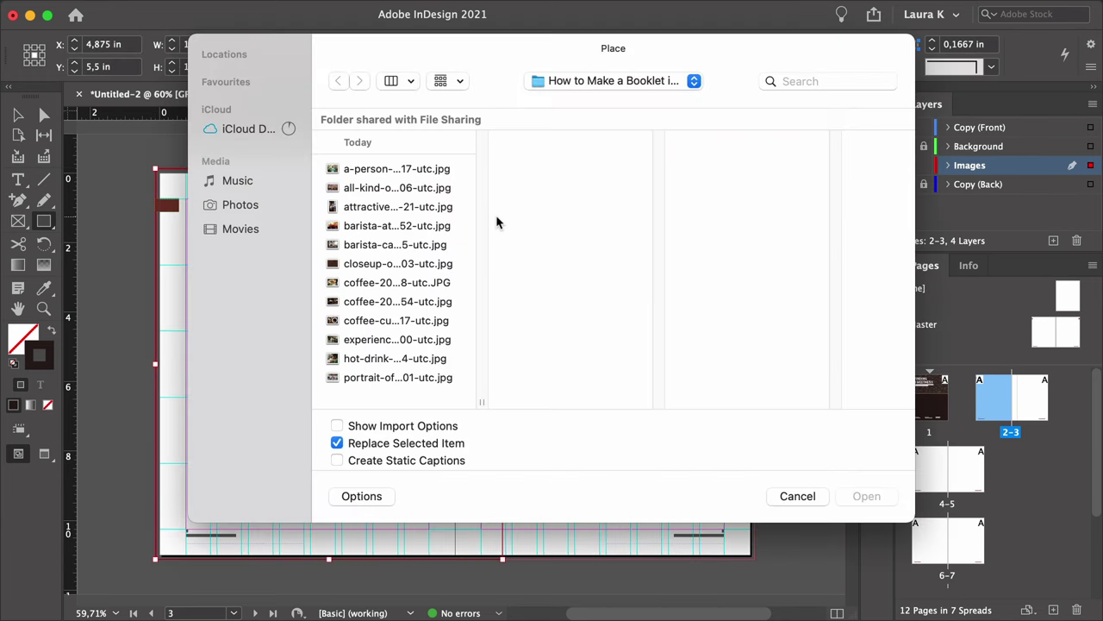
left_click(423, 321)
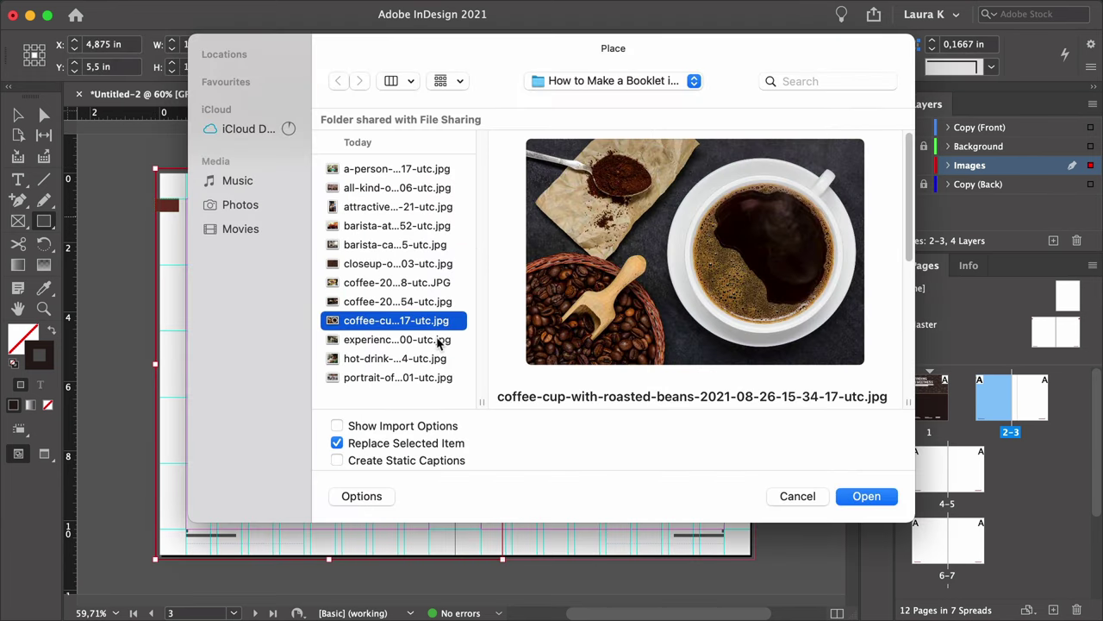
left_click(865, 496)
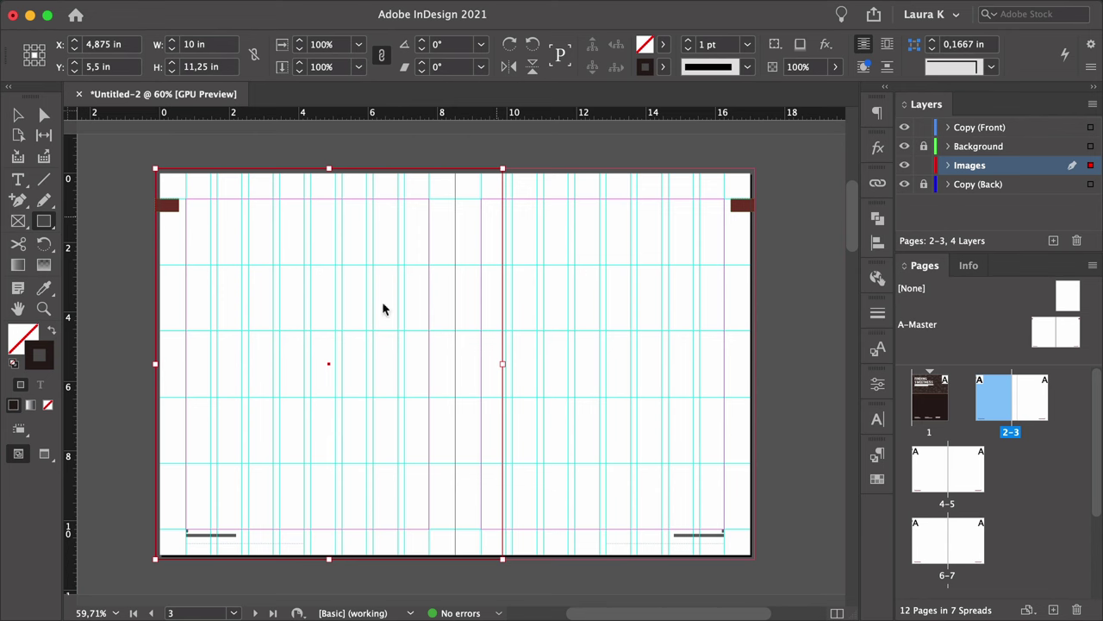
double_click(352, 288)
left_click_drag(325, 217, 336, 163)
left_click_drag(329, 512, 337, 554)
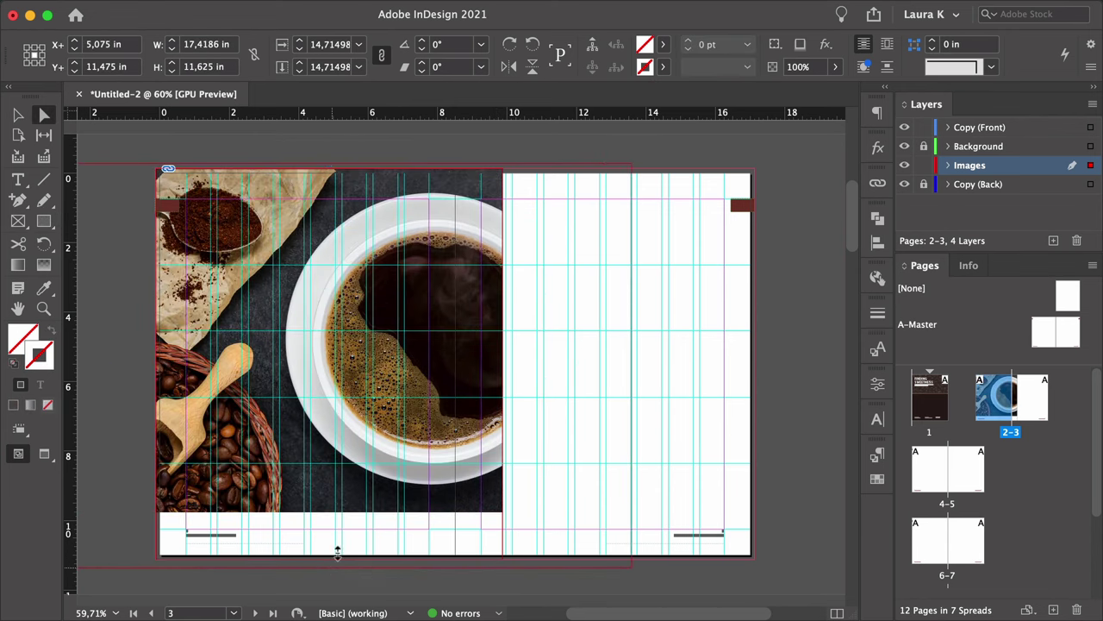
left_click_drag(288, 407, 327, 414)
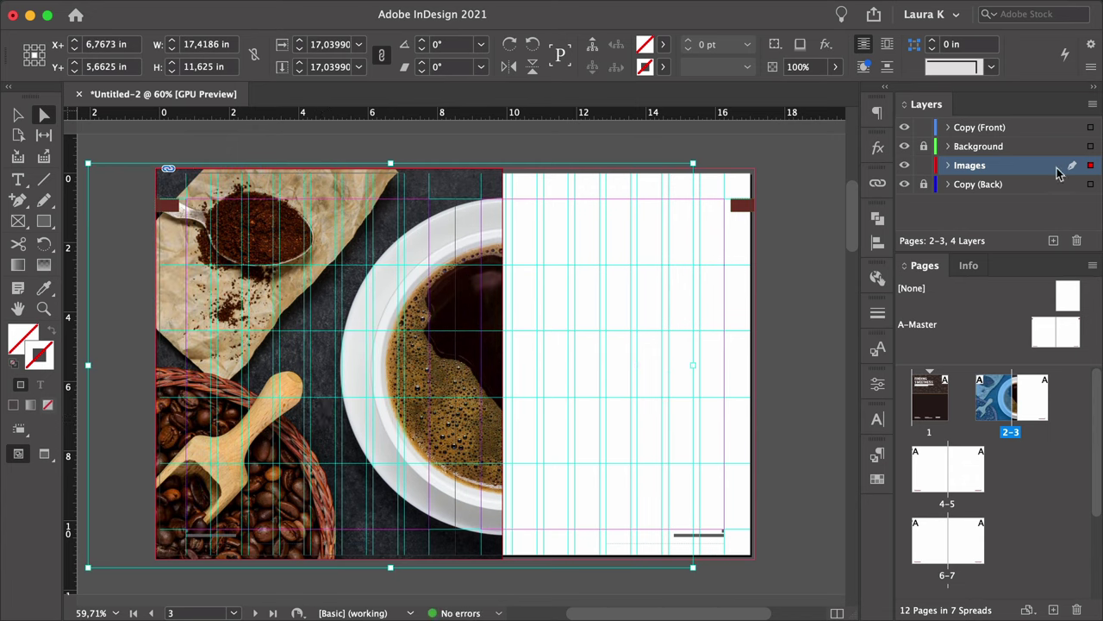
Move the Images layer above the Background layer.
left_click_drag(1065, 169, 1036, 145)
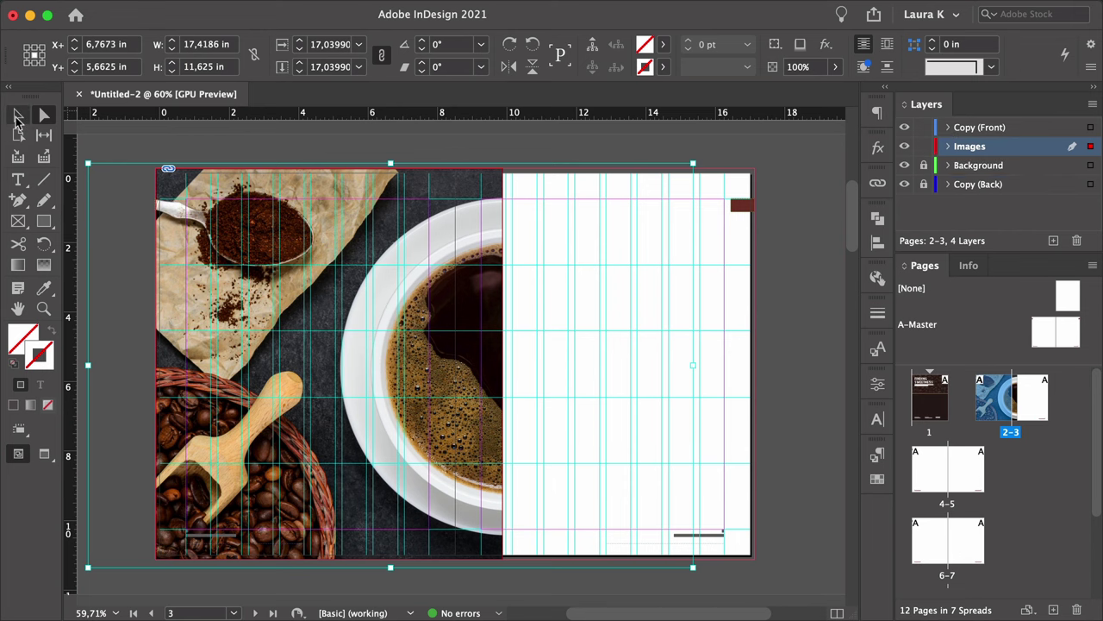
left_click(19, 115)
left_click(813, 328)
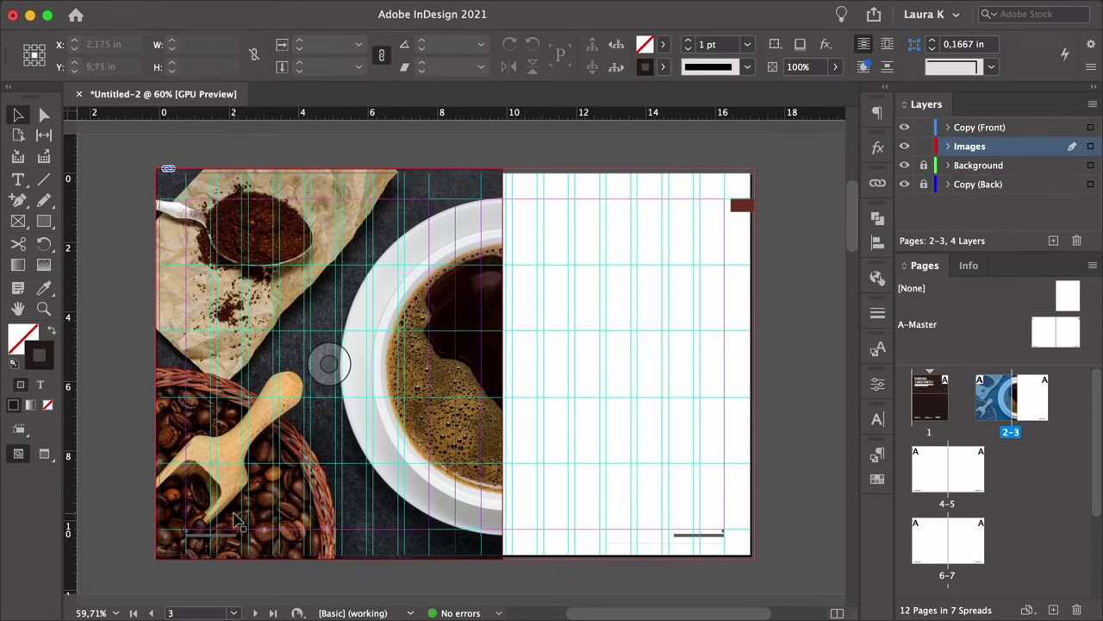
scroll(231, 526, "up", 4)
Colour the left-page folio text [Paper] white.
left_click(258, 530)
double_click(259, 531)
key("super+a")
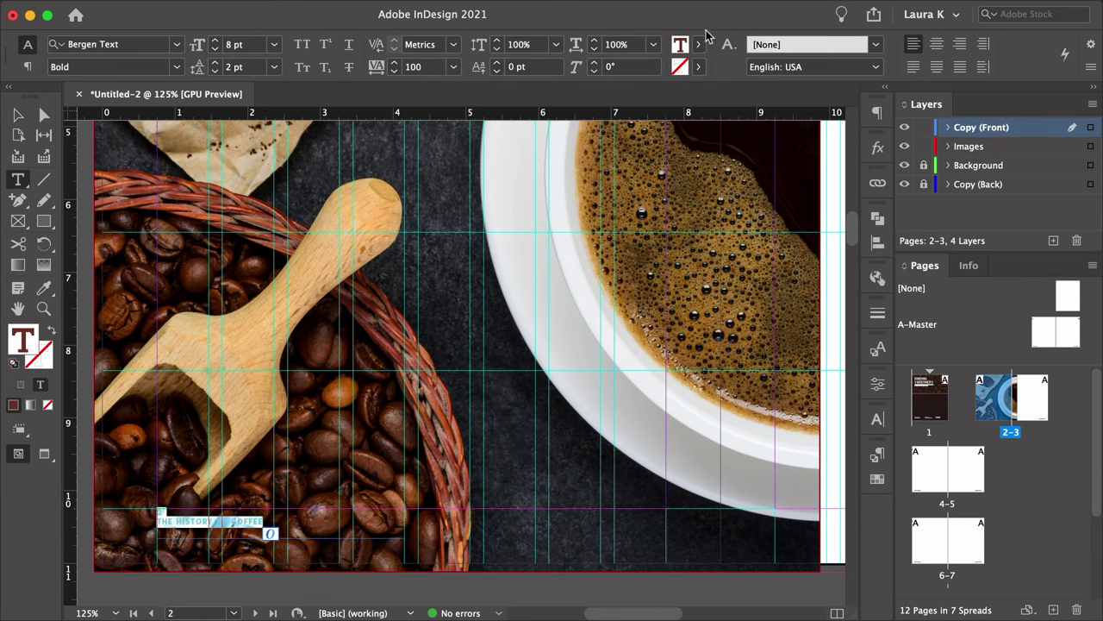
left_click(699, 44)
left_click(642, 135)
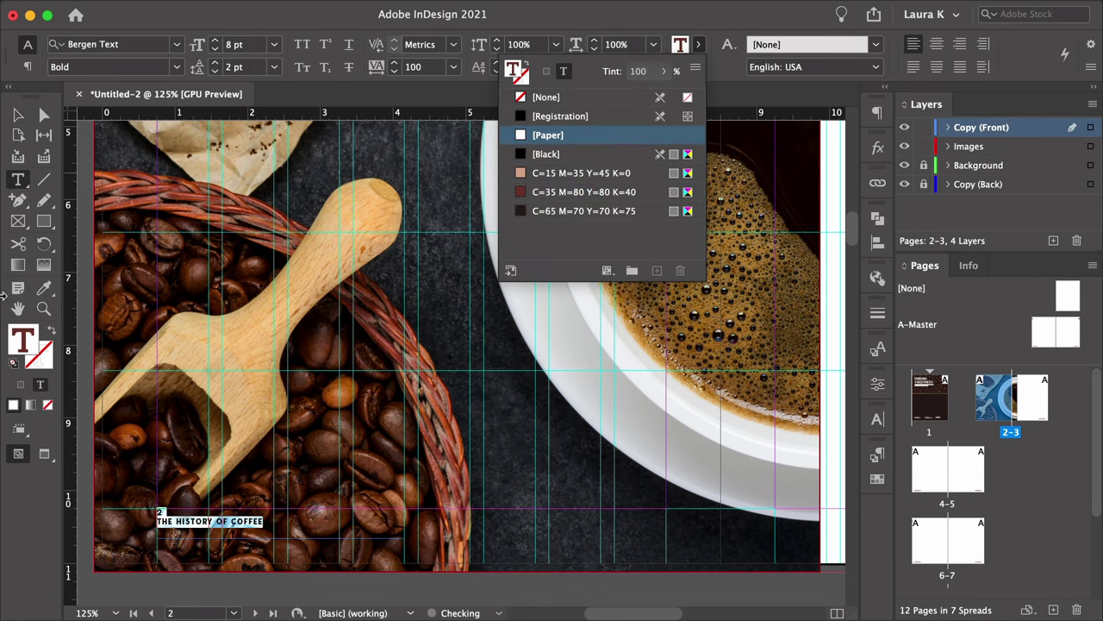
key("Escape")
left_click(532, 366, "alt")
left_click(594, 421, "alt")
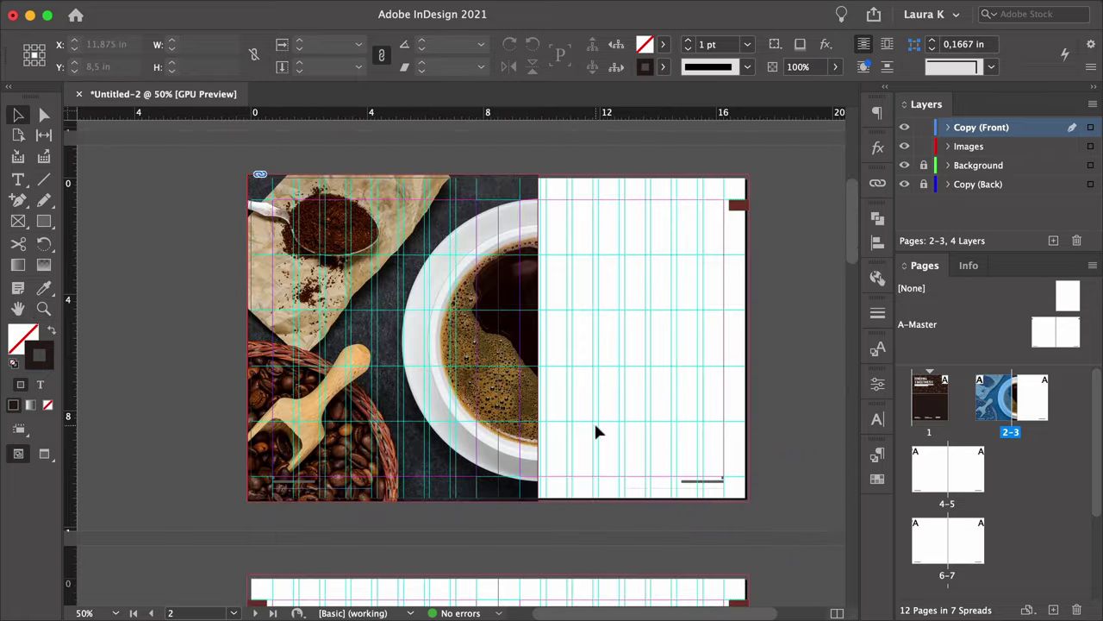
key("v")
left_click(449, 247)
Draw a text frame atop page 3 and style its INTRODUCTION line with the Title style.
key("super+space")
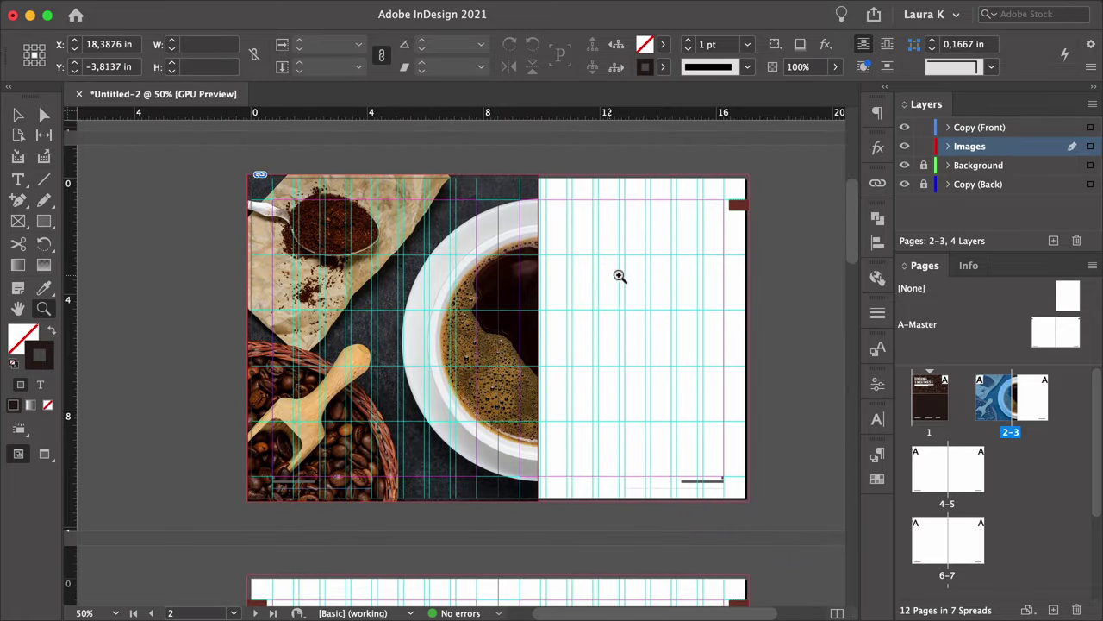
left_click_drag(620, 276, 512, 257)
key("t")
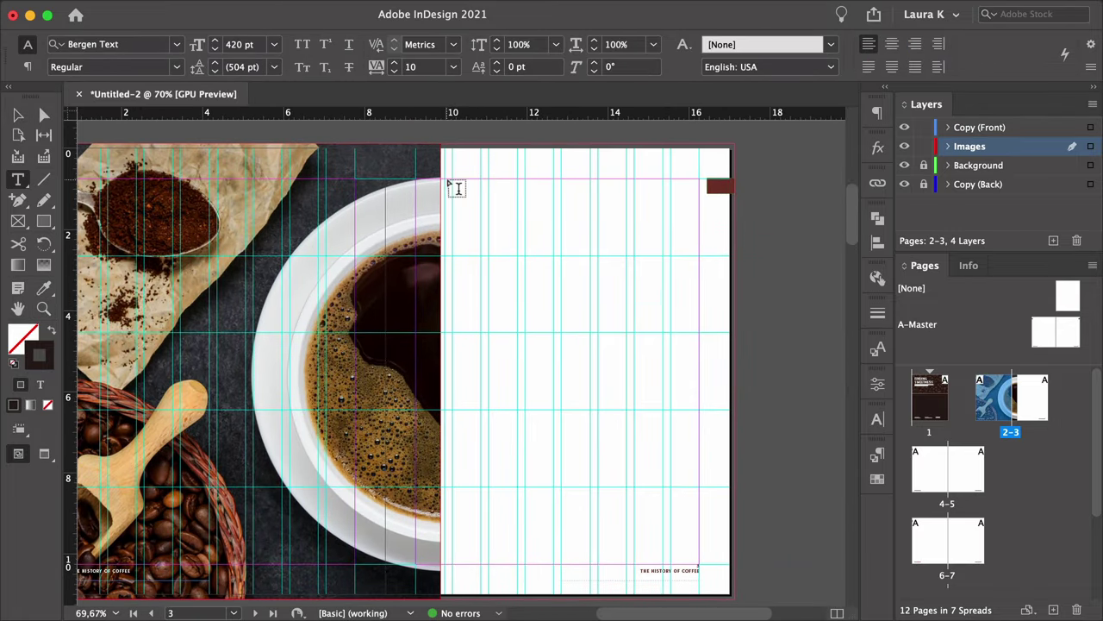
left_click_drag(457, 183, 668, 258)
key("super+z")
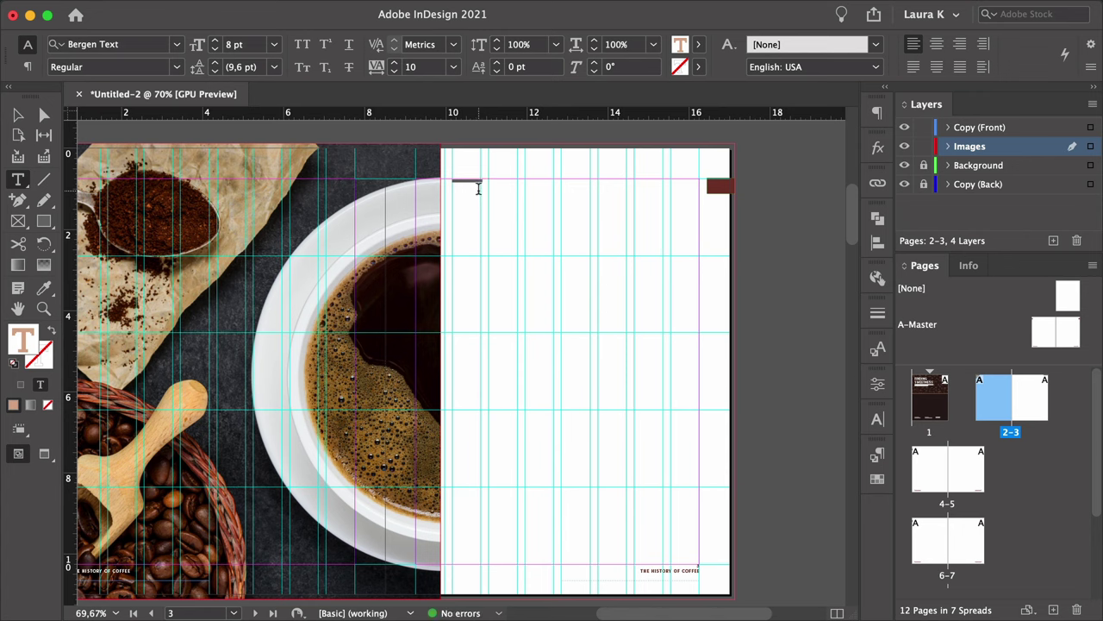
left_click(876, 415)
left_click(877, 454)
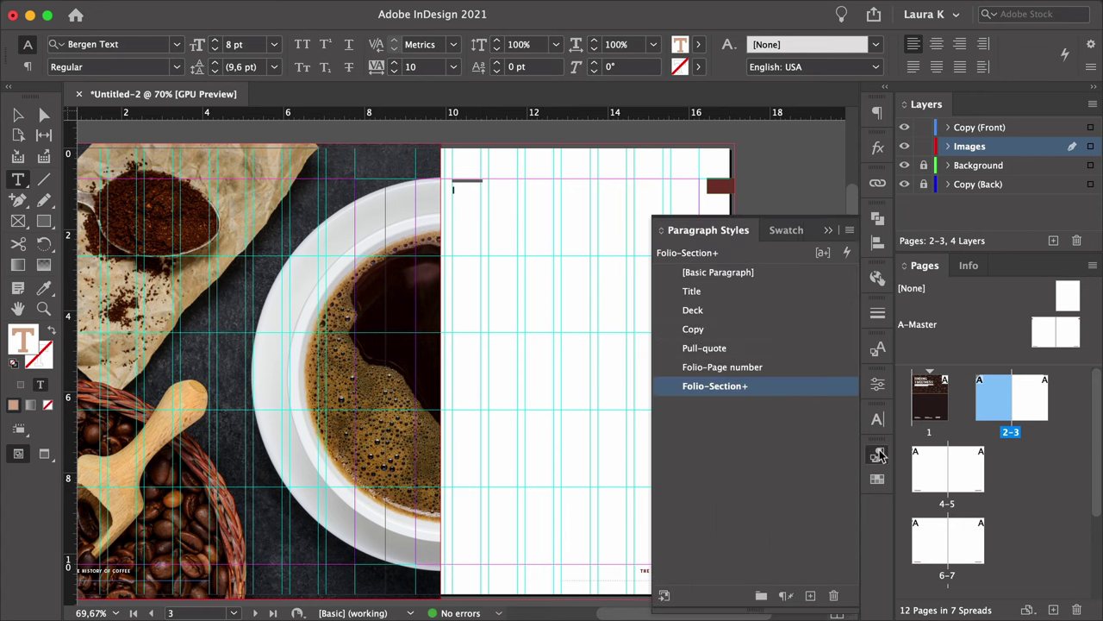
triple_click(472, 181)
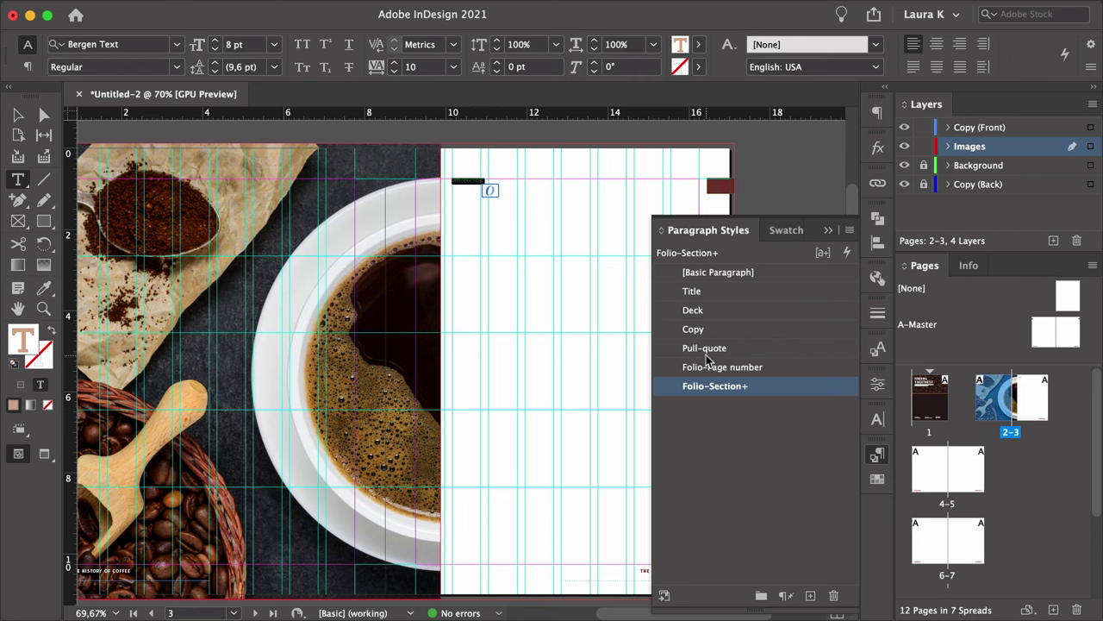
left_click(692, 291)
Add placeholder text below the title, apply the Deck style, and end it with a period.
left_click(608, 200)
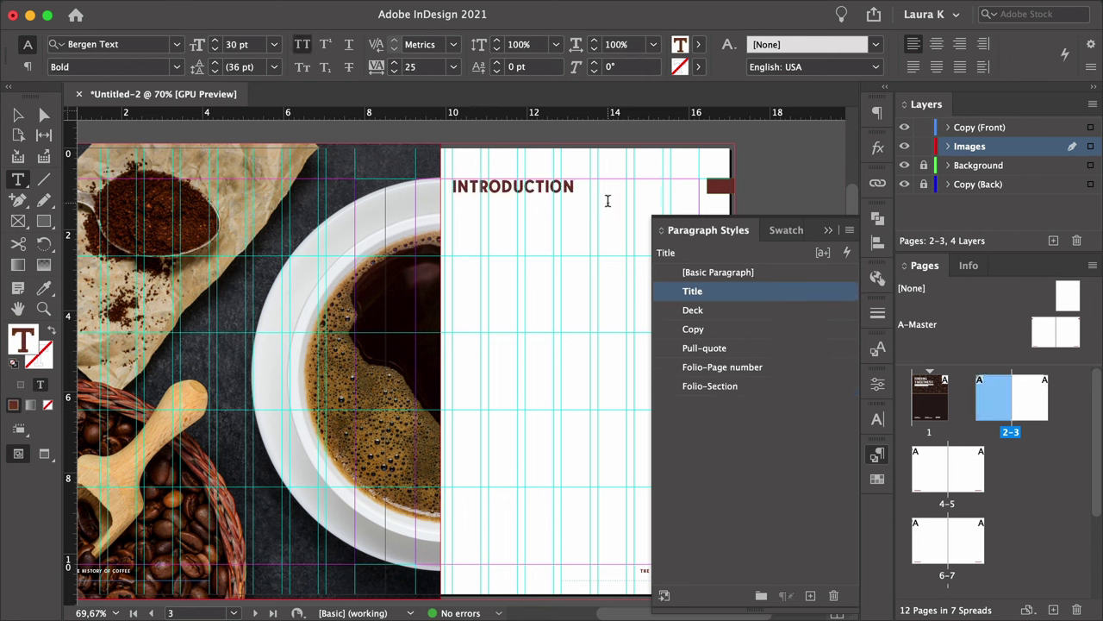
right_click(556, 216)
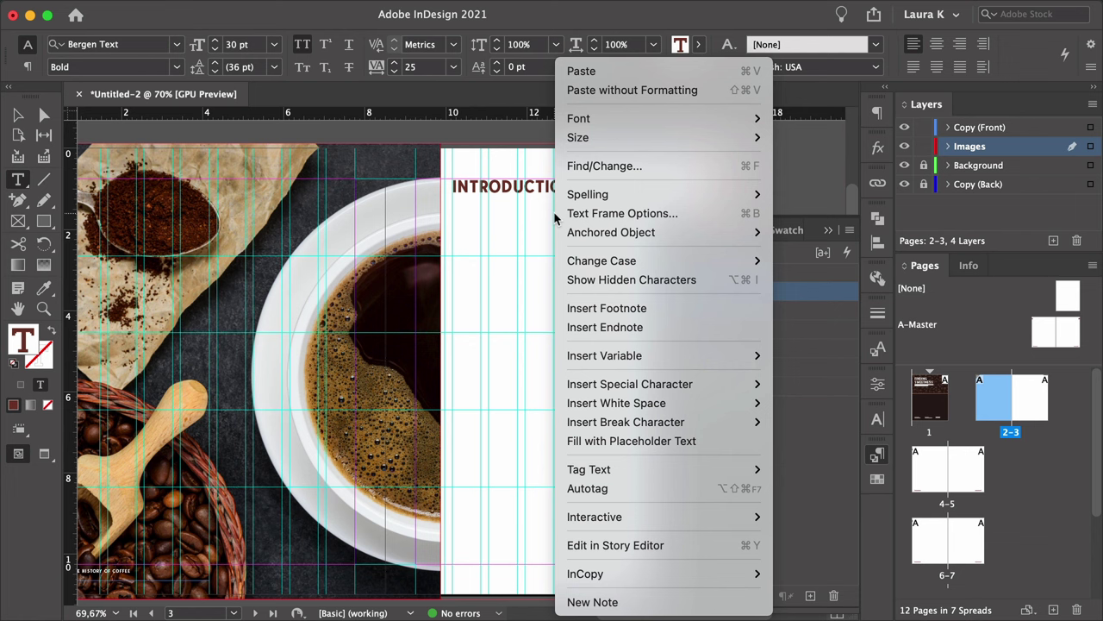
left_click(631, 440)
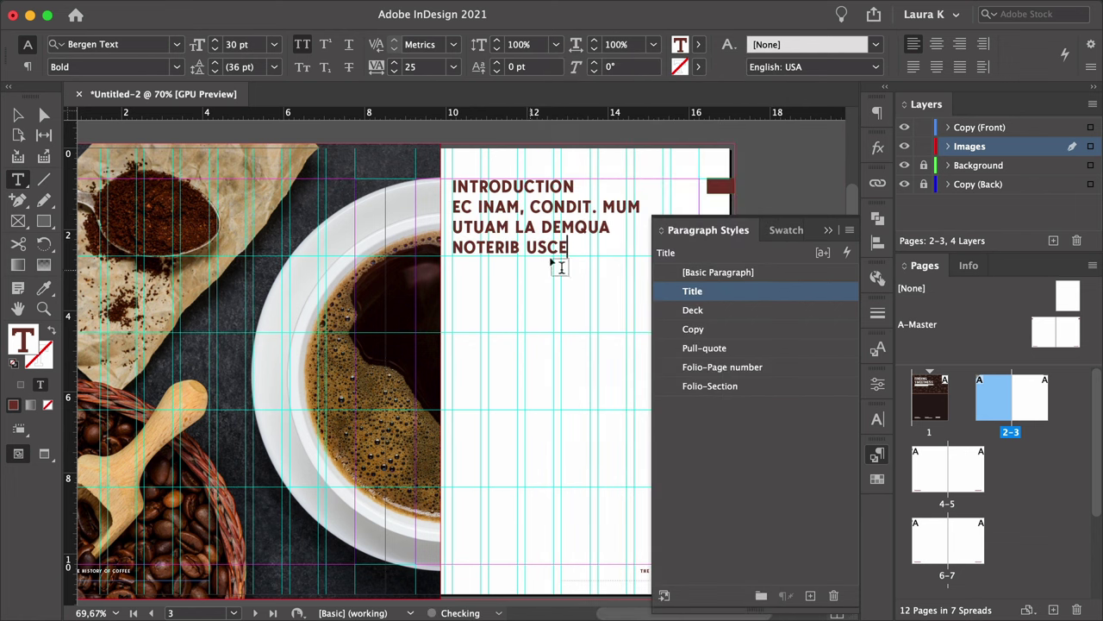
left_click_drag(568, 248, 452, 205)
left_click(693, 310)
right_click(522, 224)
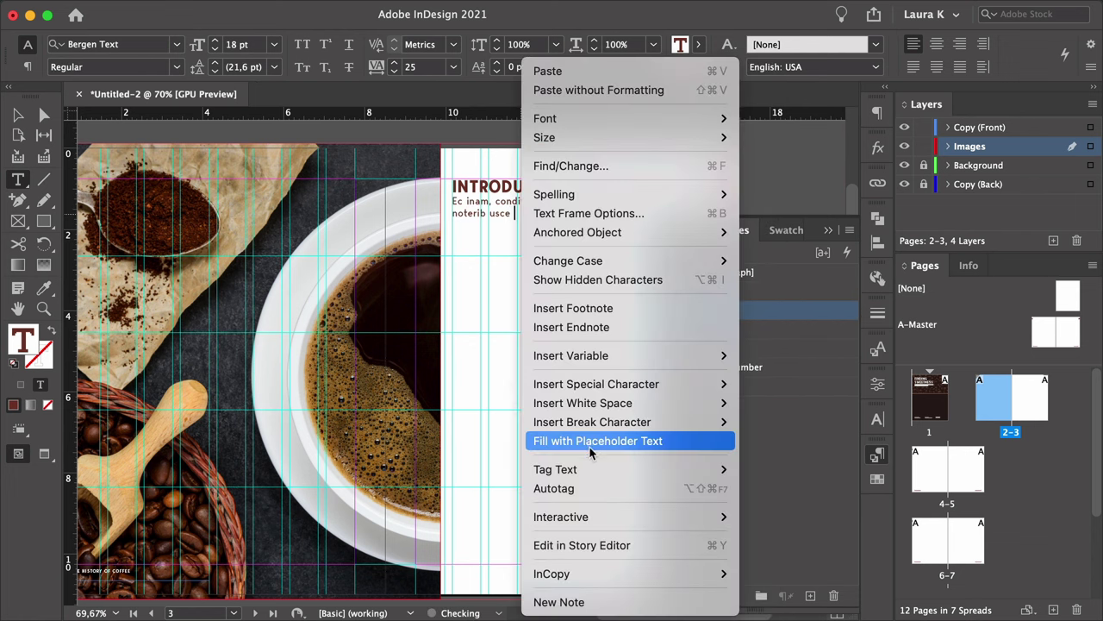
left_click(551, 440)
left_click_drag(489, 250, 583, 225)
type(".")
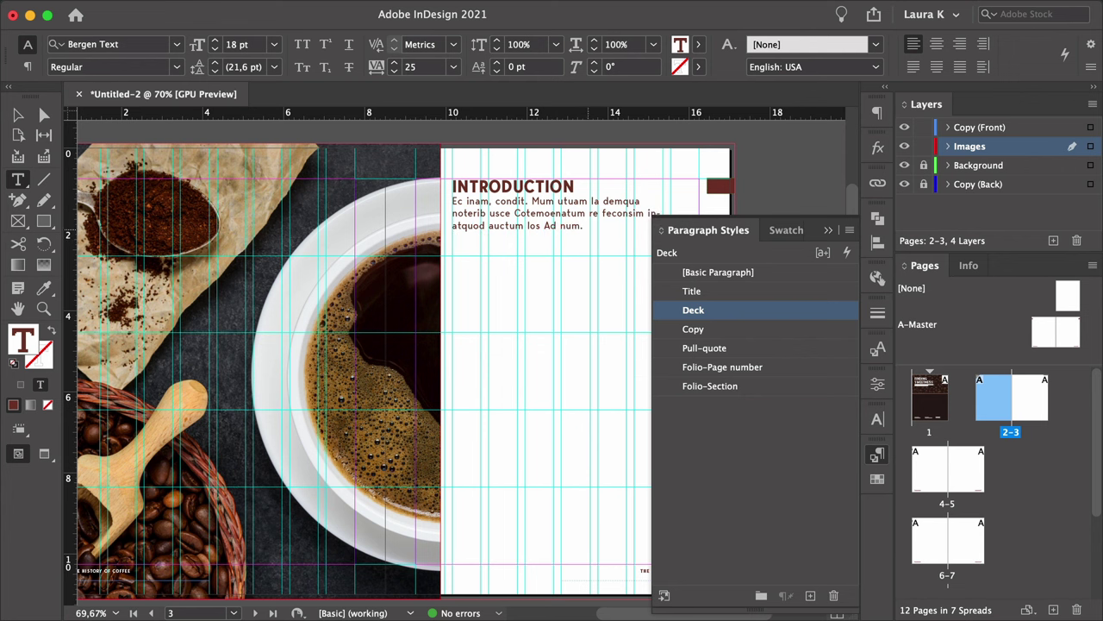
Change the Deck paragraph style's leading to 19 pt.
double_click(724, 311)
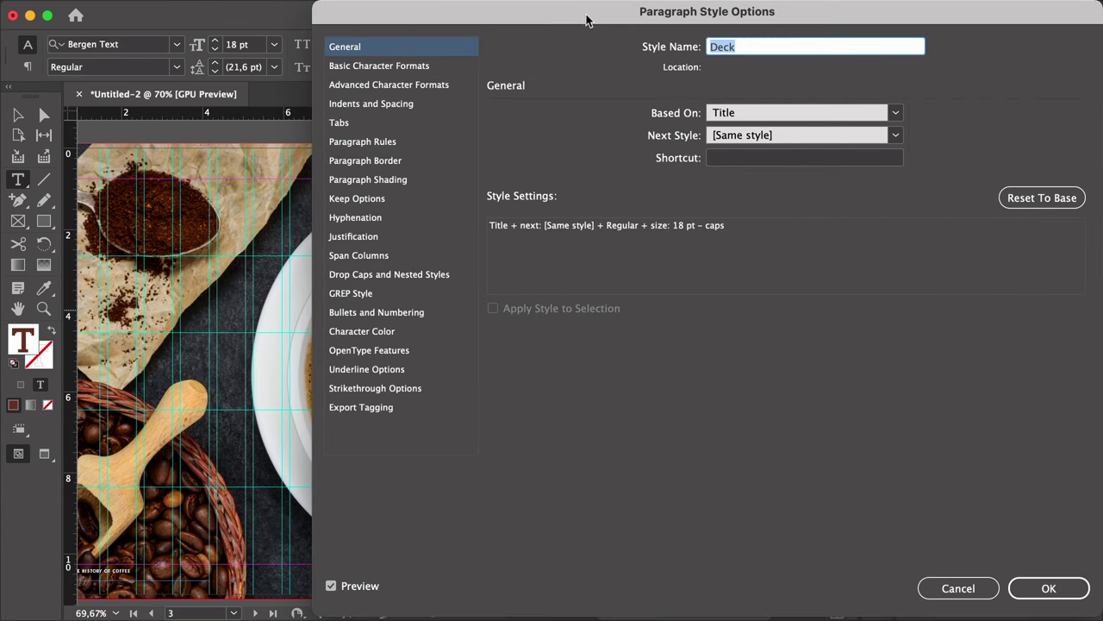
left_click_drag(586, 19, 844, 23)
left_click(636, 70)
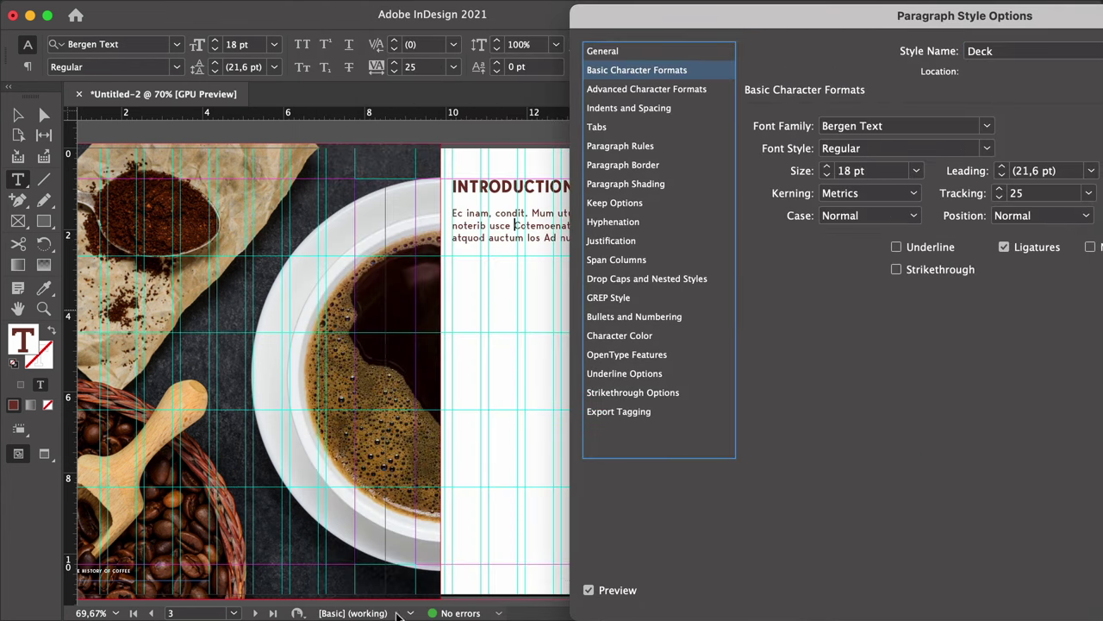
left_click_drag(1090, 16, 166, 11)
left_click(102, 166)
key("Down")
key("Down")
key("Down")
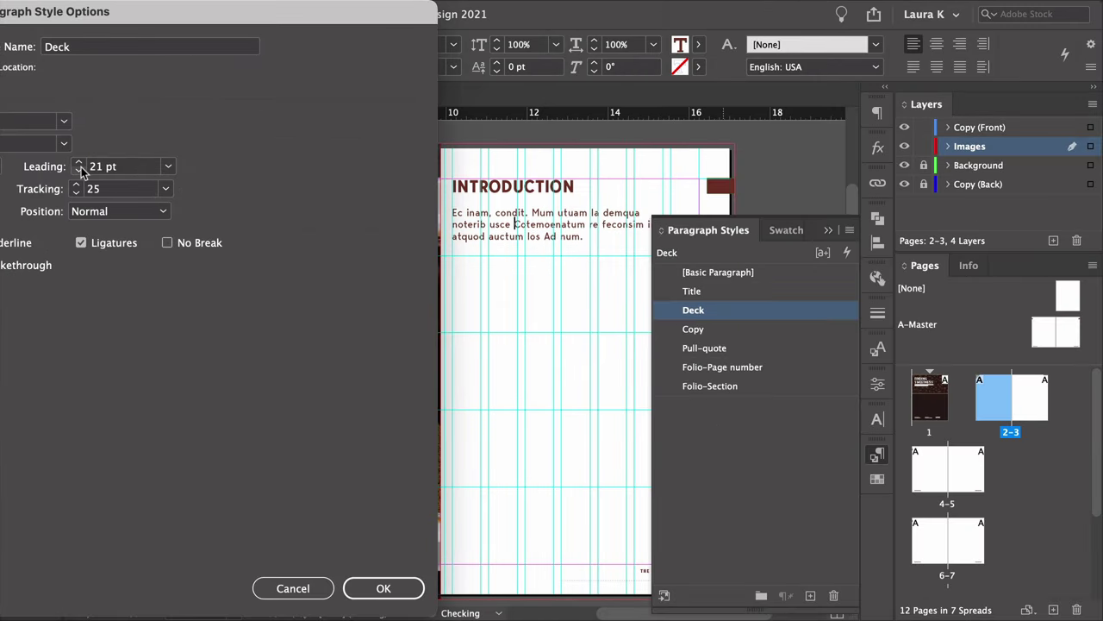
key("Return")
Draw a large empty text frame below the deck on page 3.
left_click(801, 163)
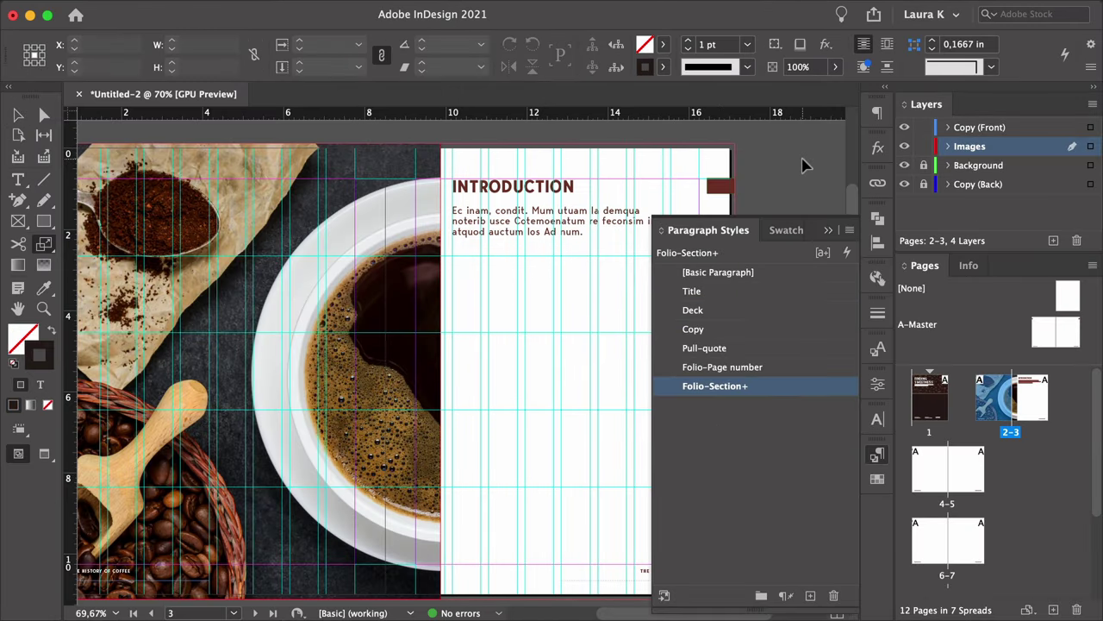
key("w")
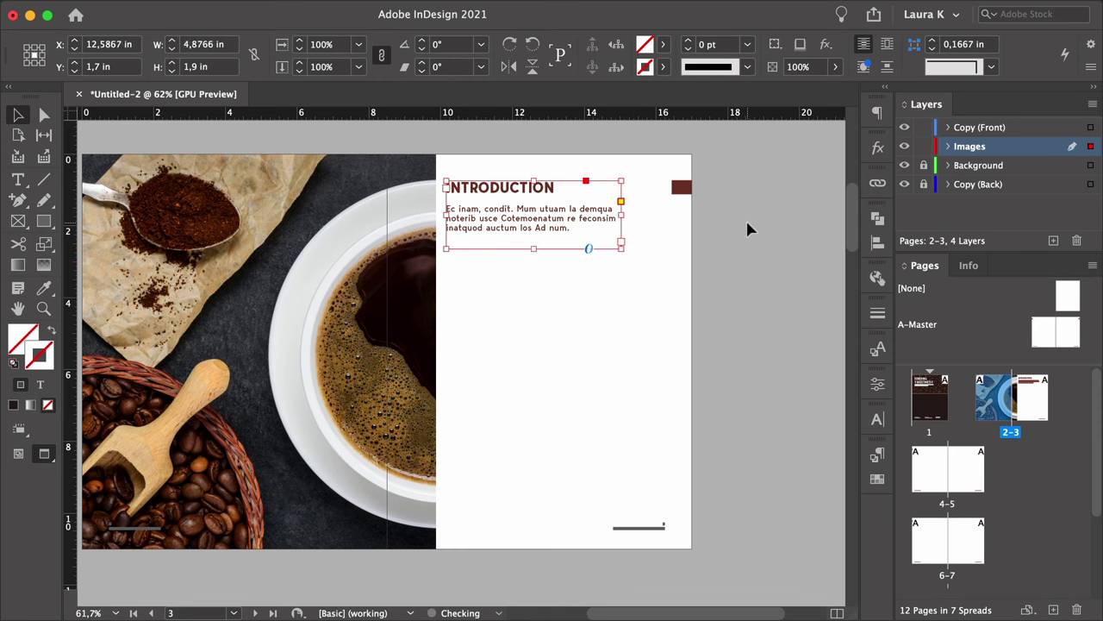
left_click(746, 222)
key("w")
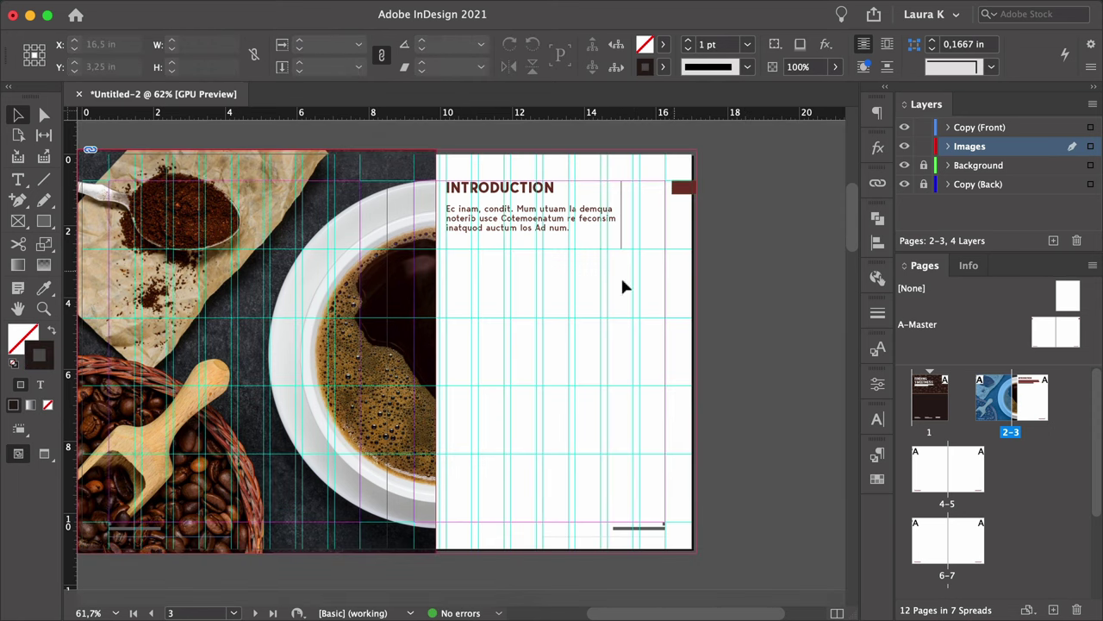
key("t")
left_click_drag(446, 317, 664, 514)
Split the new text frame into 2 columns.
key("Escape")
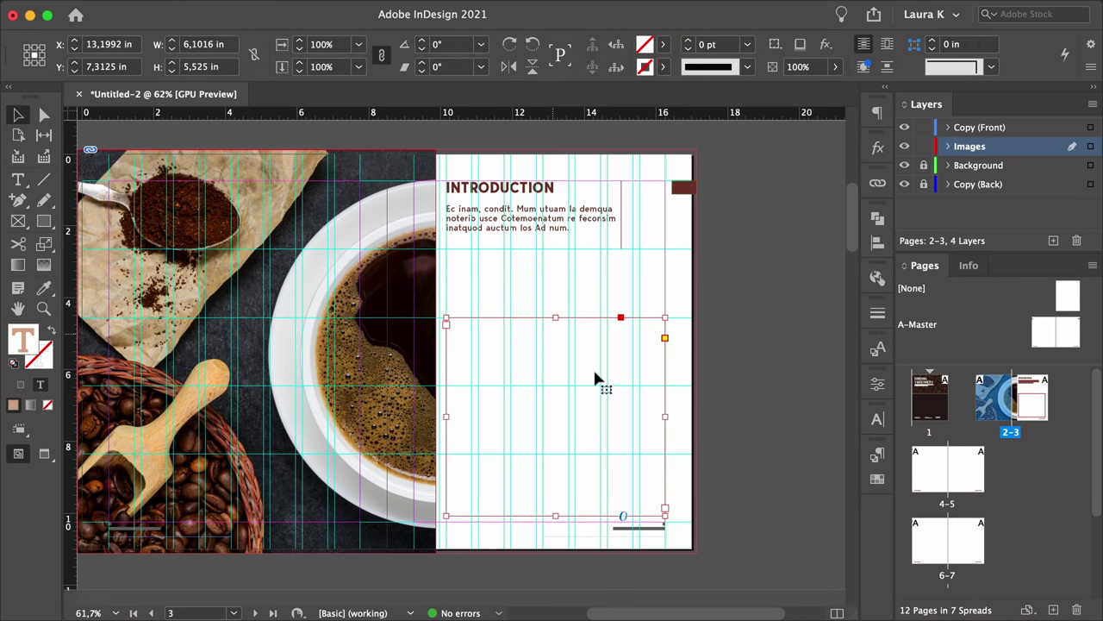
key("super+b")
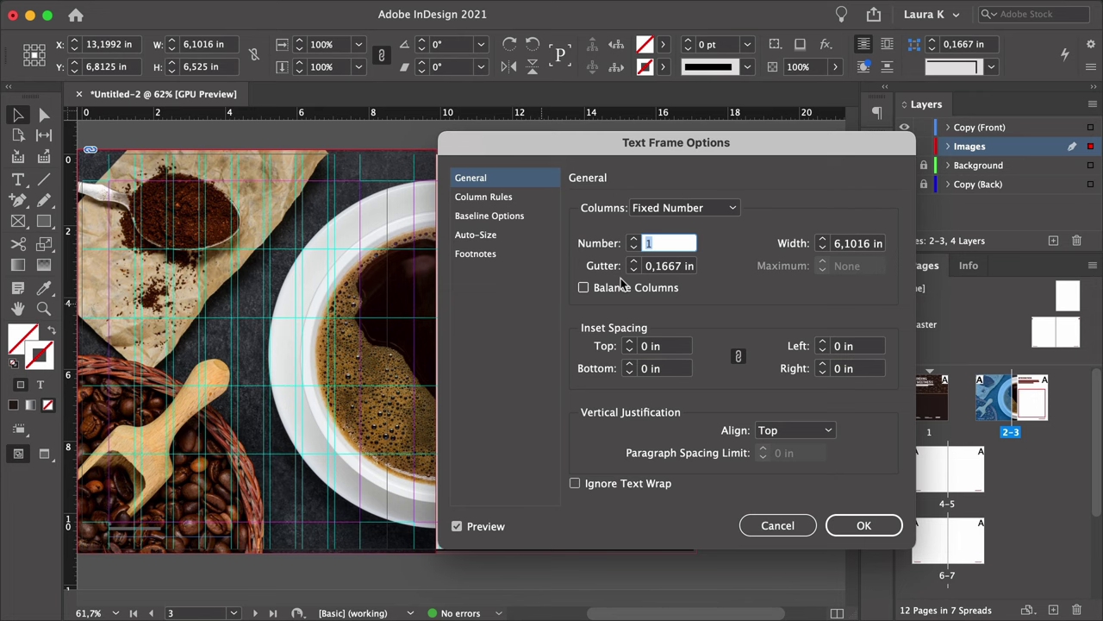
type("2")
left_click(881, 526)
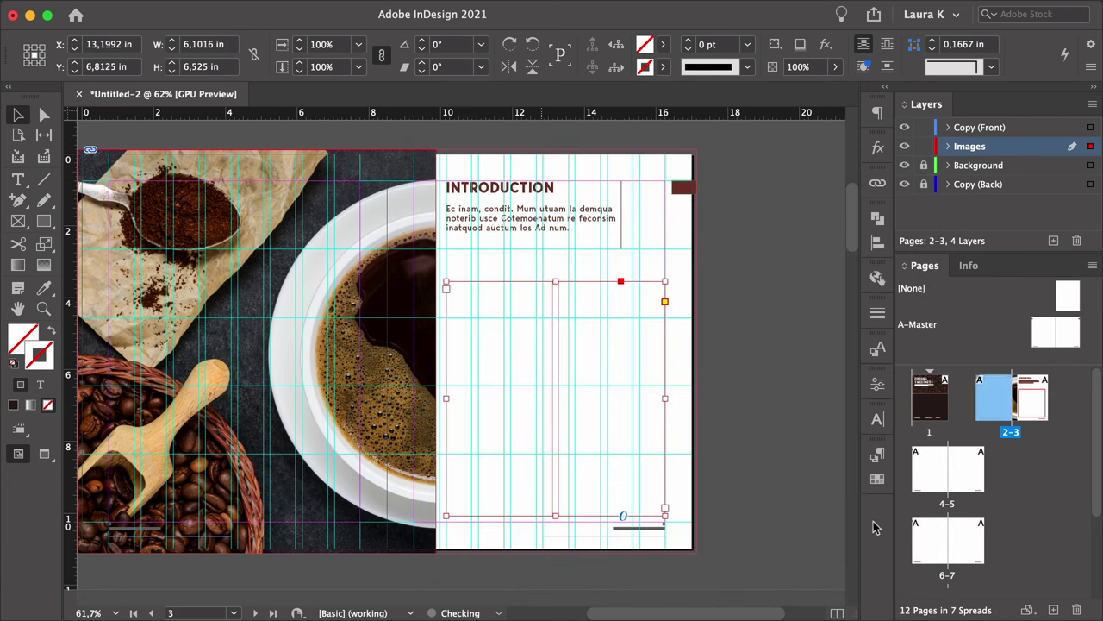
Fill both columns with placeholder text and apply the Copy paragraph style.
double_click(485, 311)
right_click(485, 306)
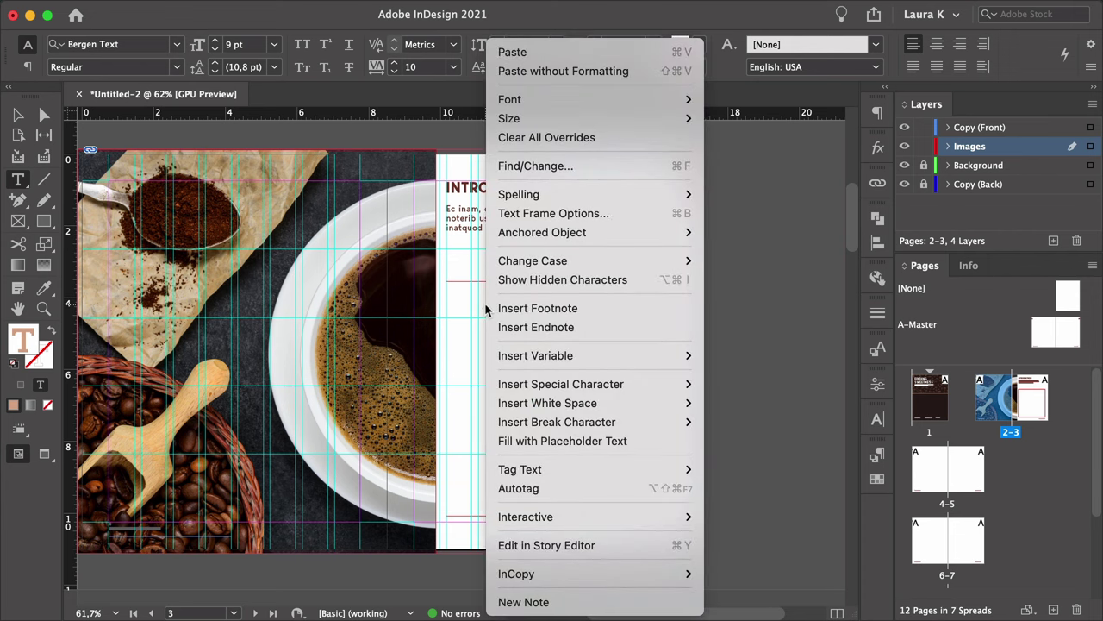
left_click(564, 441)
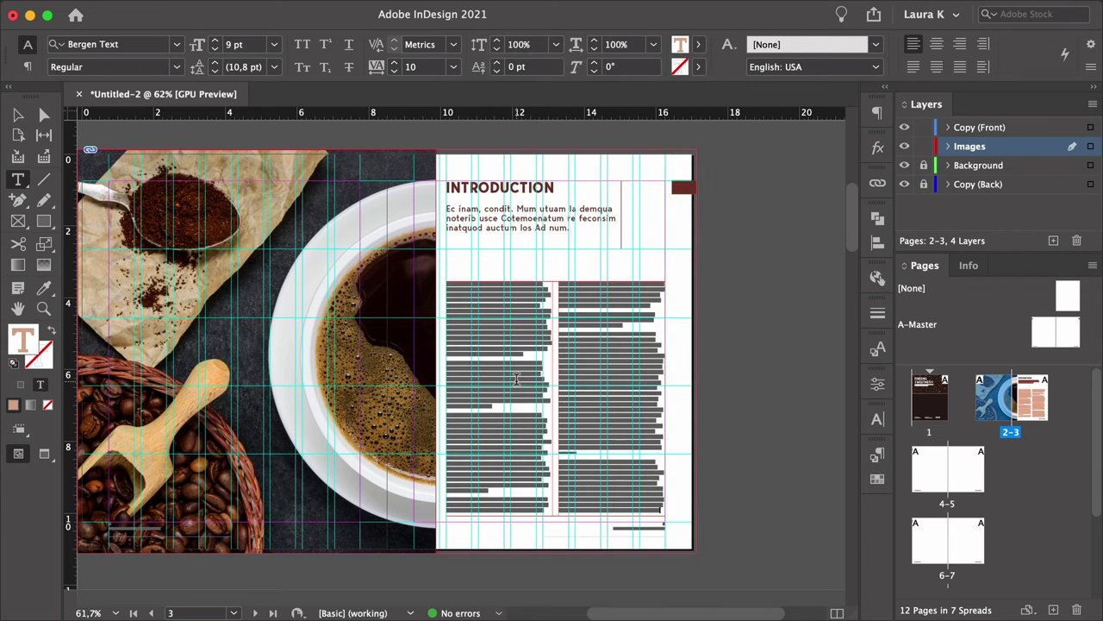
key("super+a")
left_click(879, 459)
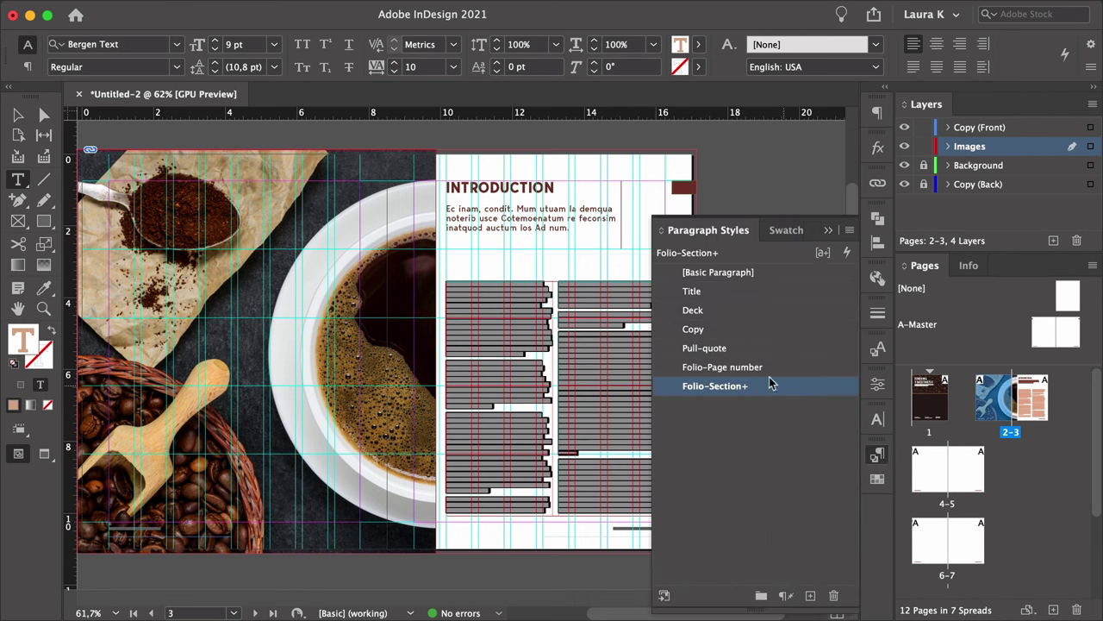
left_click(714, 328)
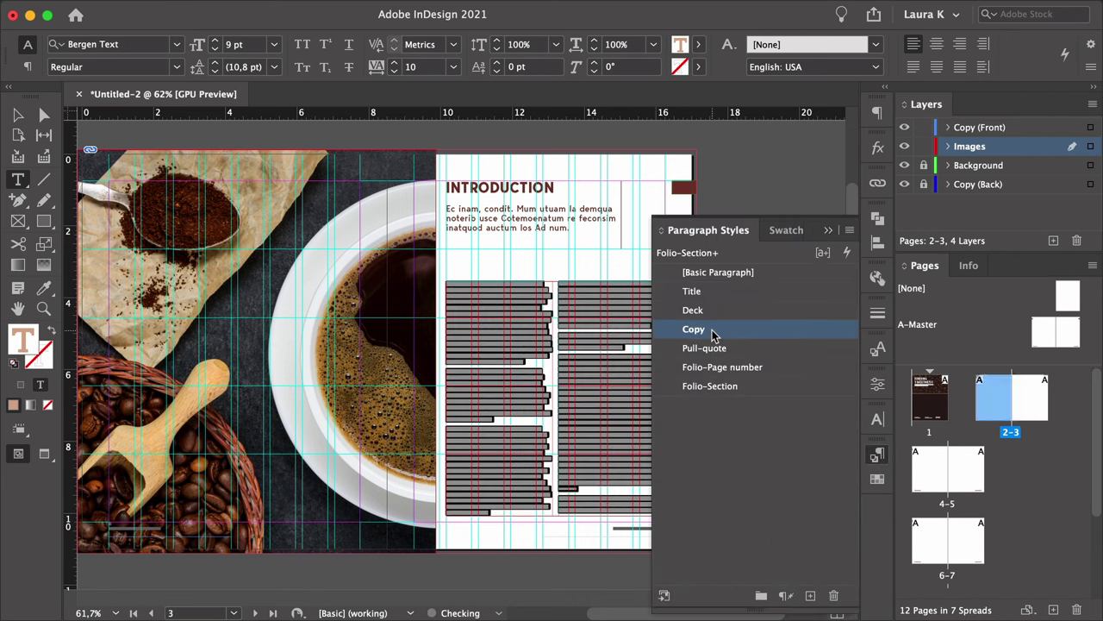
left_click(830, 230)
Lock the Copy (Front) layer after previewing the spread without guides.
key("Escape")
key("w")
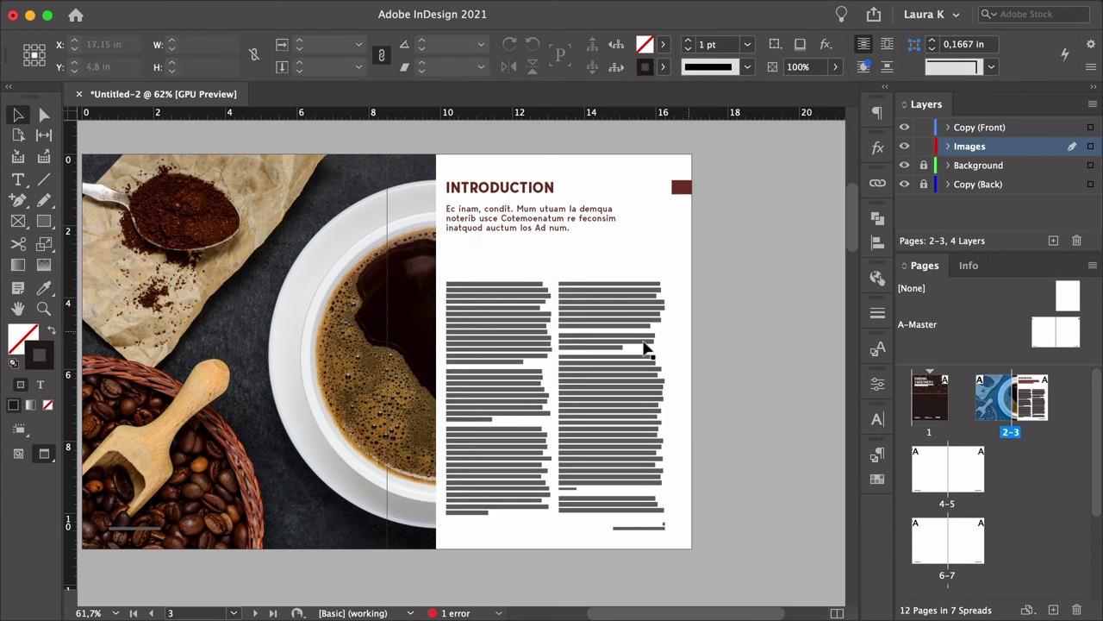
key("z")
left_click_drag(645, 348, 639, 333)
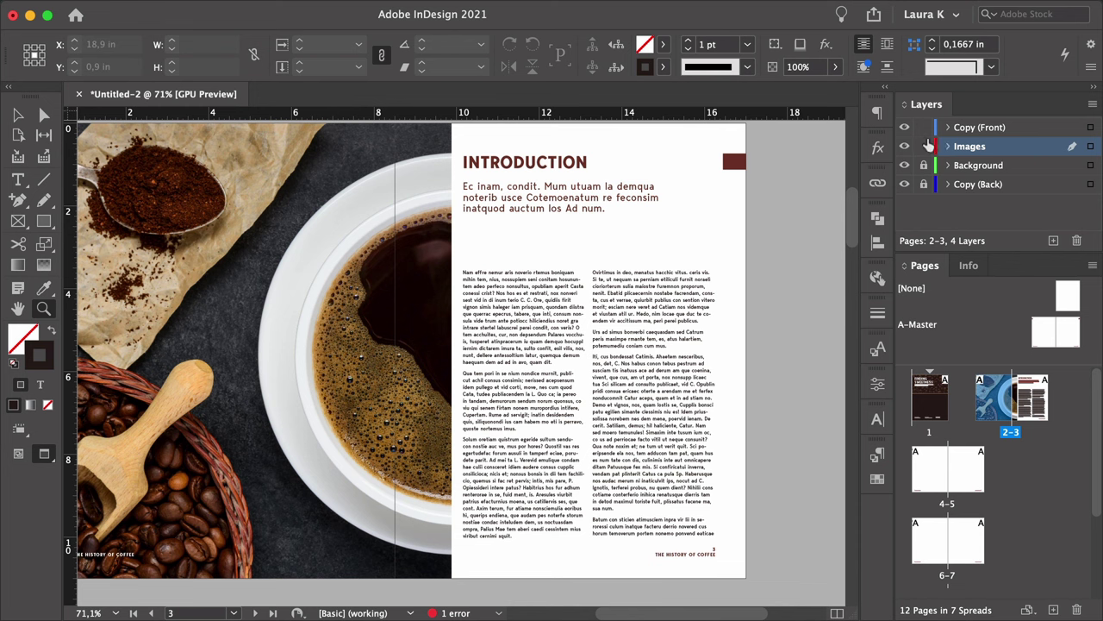
left_click_drag(924, 146, 924, 128)
Lock Images, target the Copy (Back) layer, and draw a text frame styled Folio-Section showing 01.
left_click(922, 184)
left_click(969, 184)
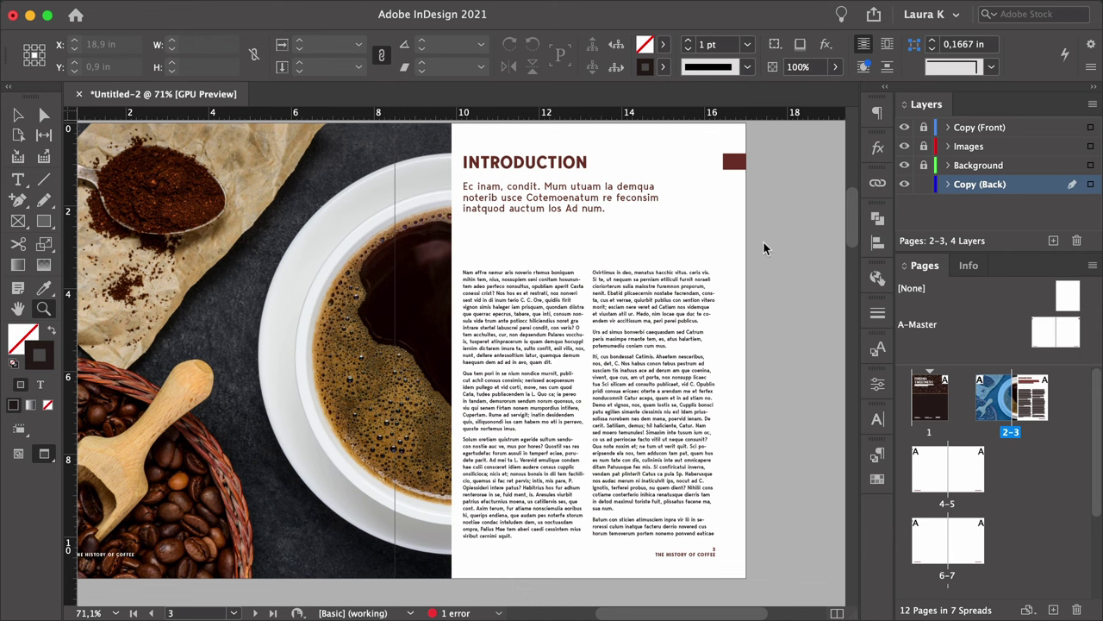
left_click(414, 345, "alt")
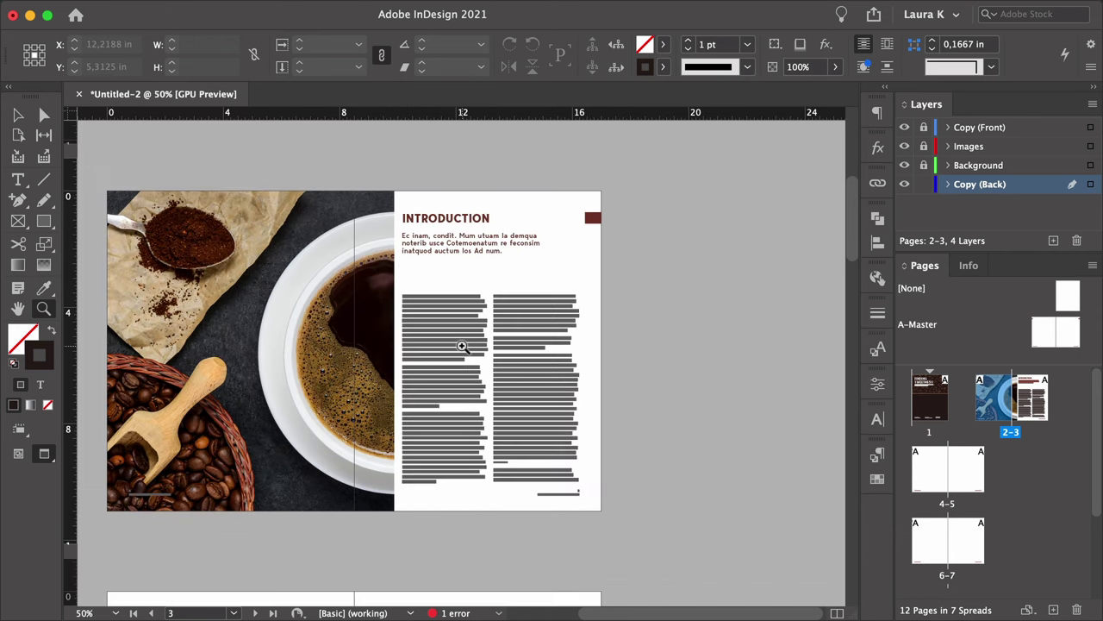
key("t")
left_click_drag(427, 178, 633, 377)
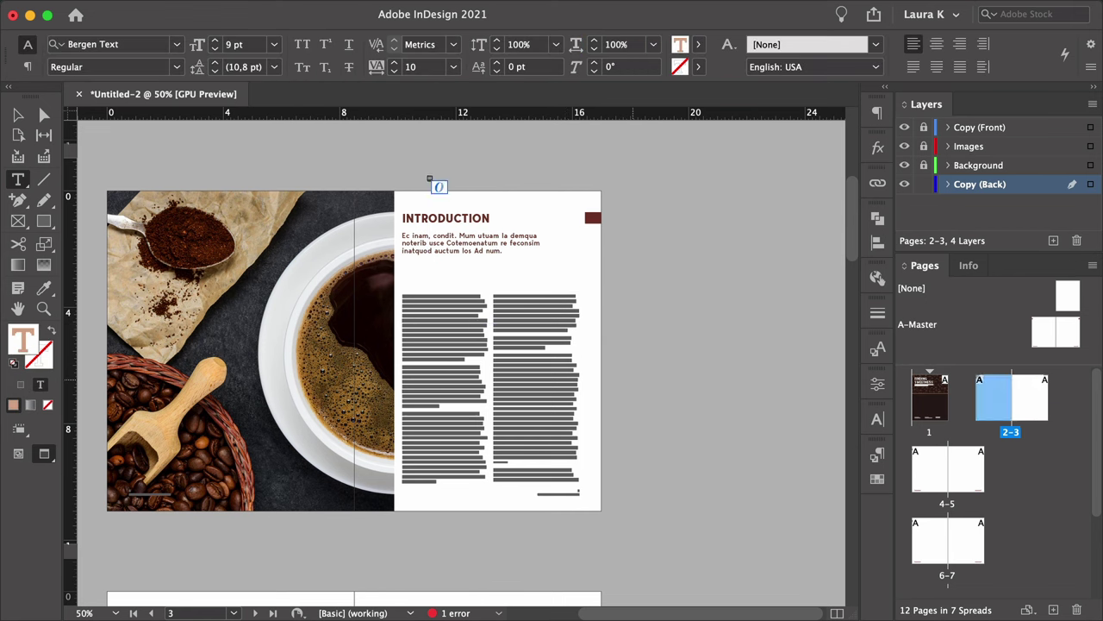
left_click(875, 459)
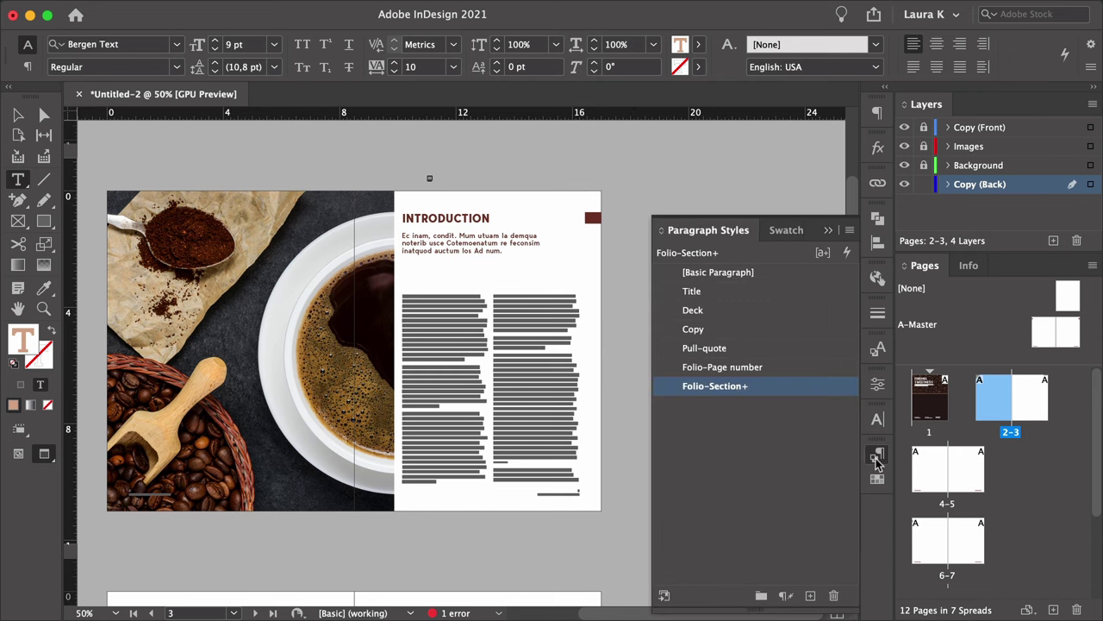
left_click(762, 387, "alt")
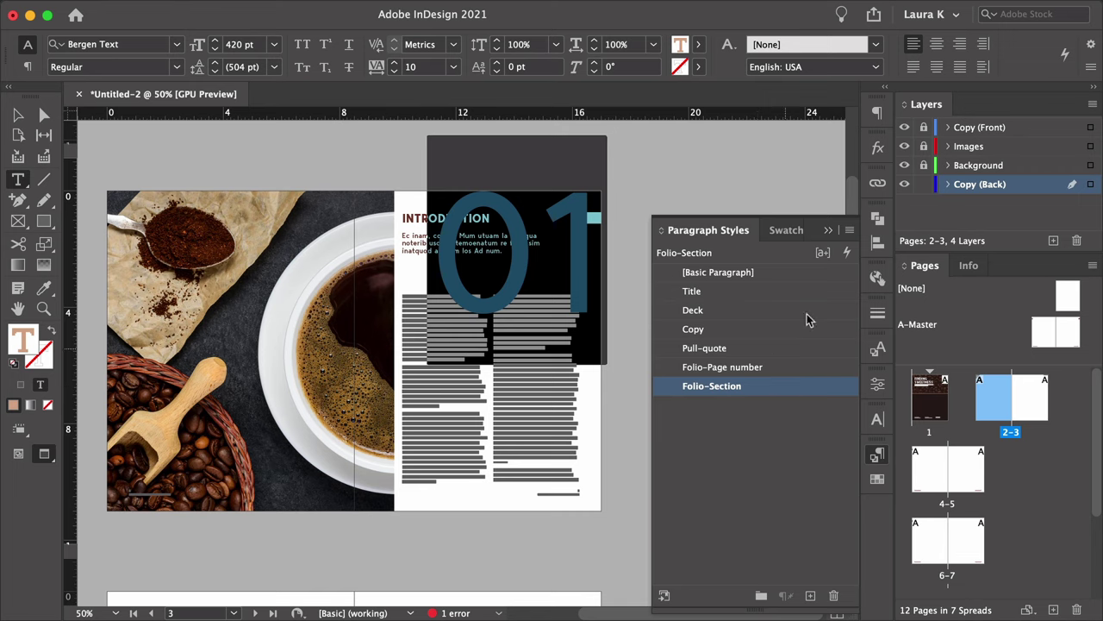
left_click(827, 230)
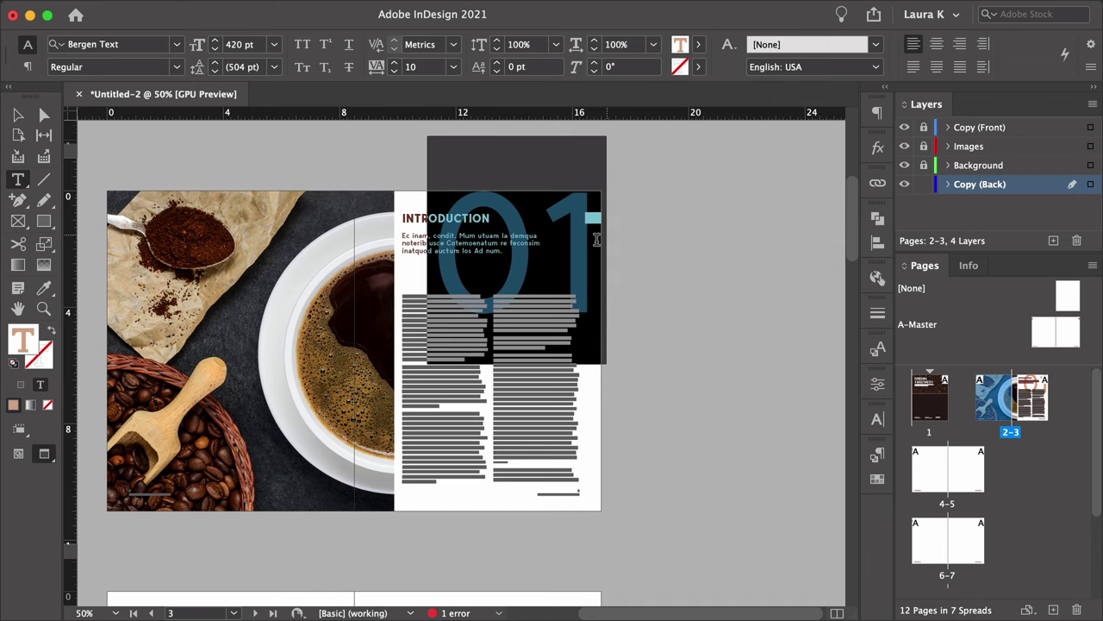
left_click(542, 250)
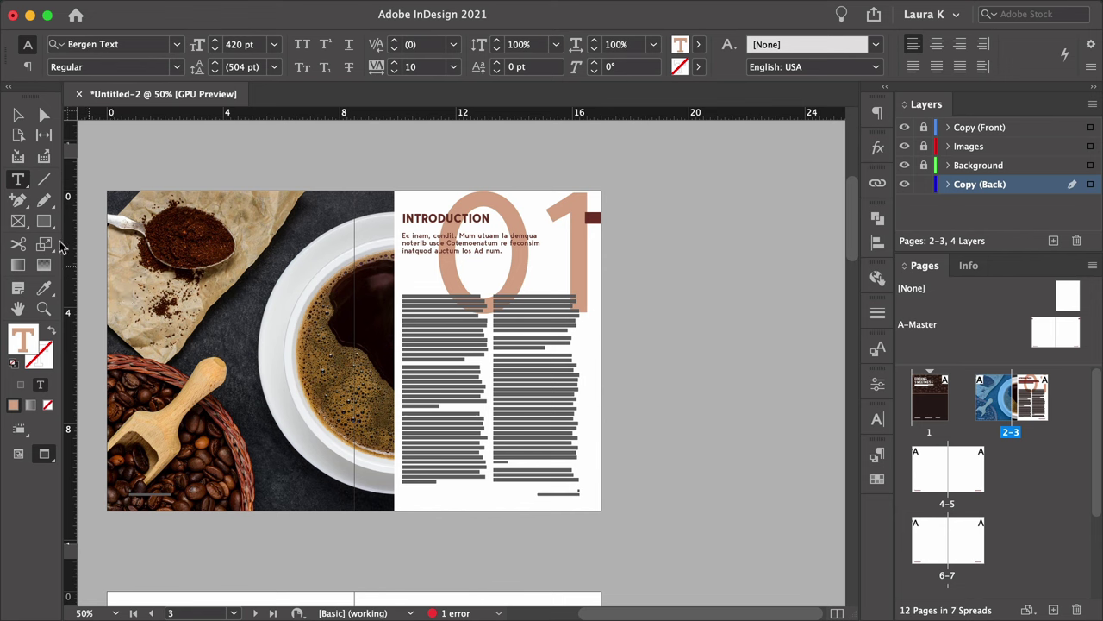
Move the 01 frame left behind the Introduction heading and zoom in on that page.
left_click(17, 115)
left_click_drag(586, 269, 472, 263)
left_click(641, 283)
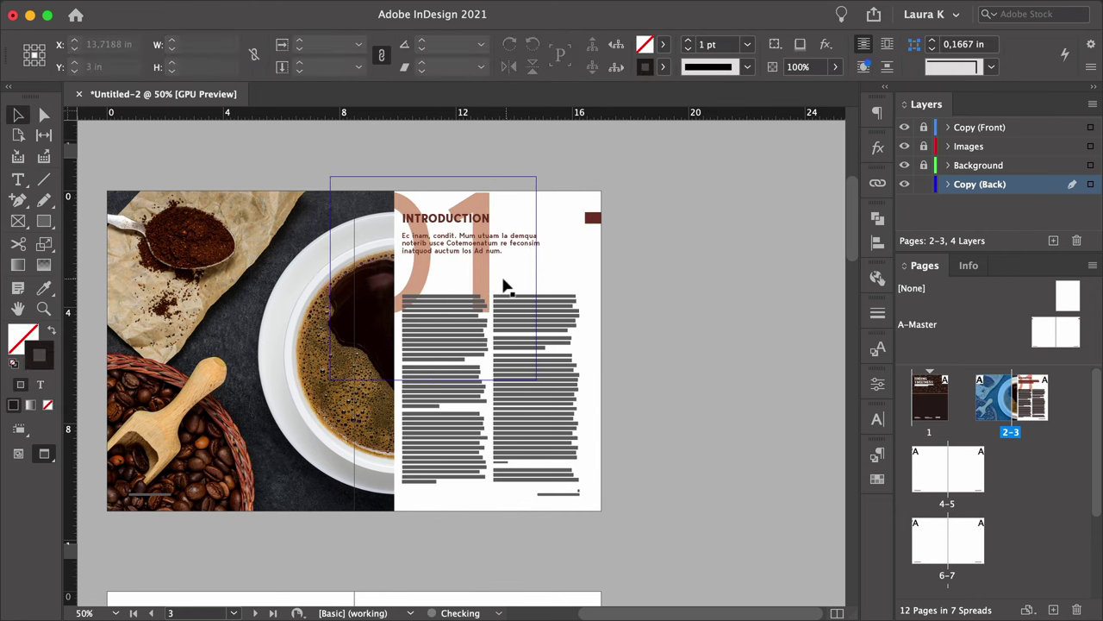
left_click(484, 273)
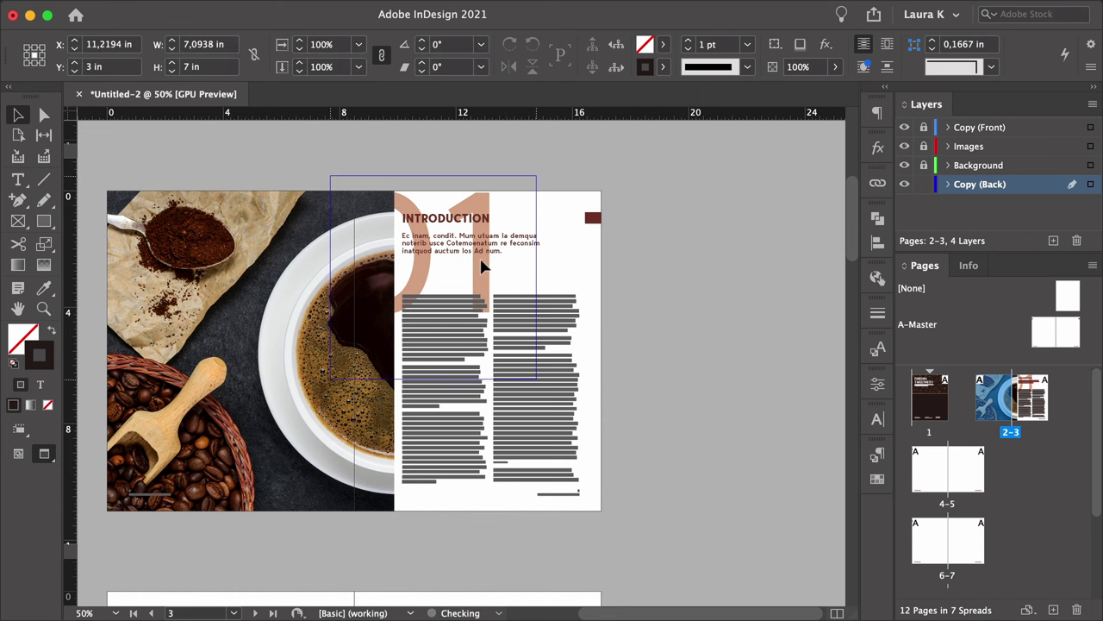
left_click(624, 254)
key("z")
left_click_drag(583, 276, 586, 273)
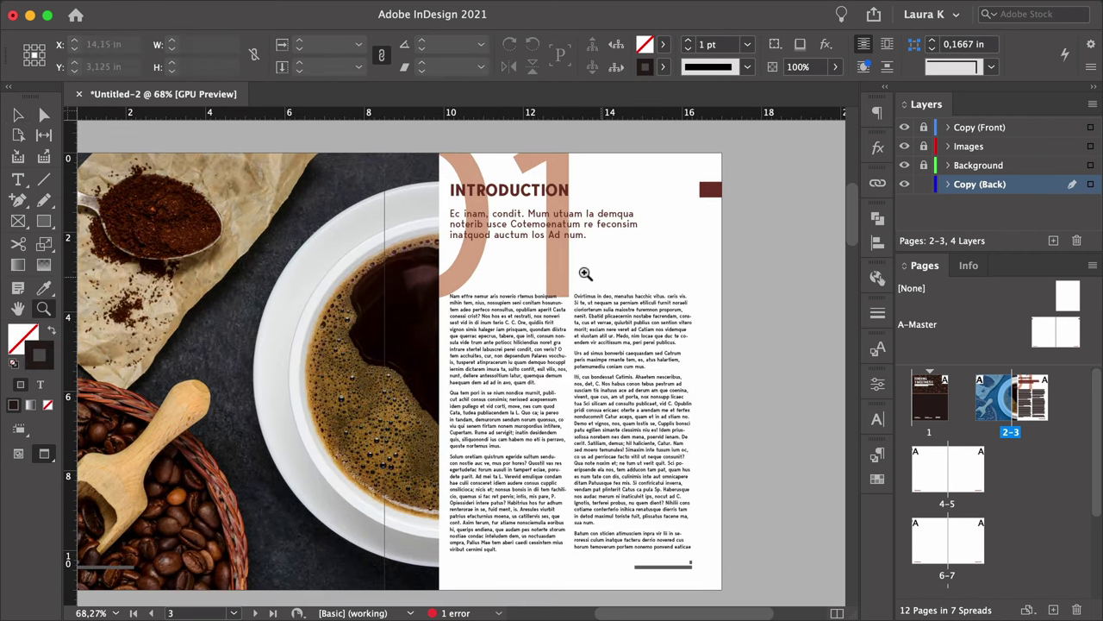
key("v")
left_click(582, 274)
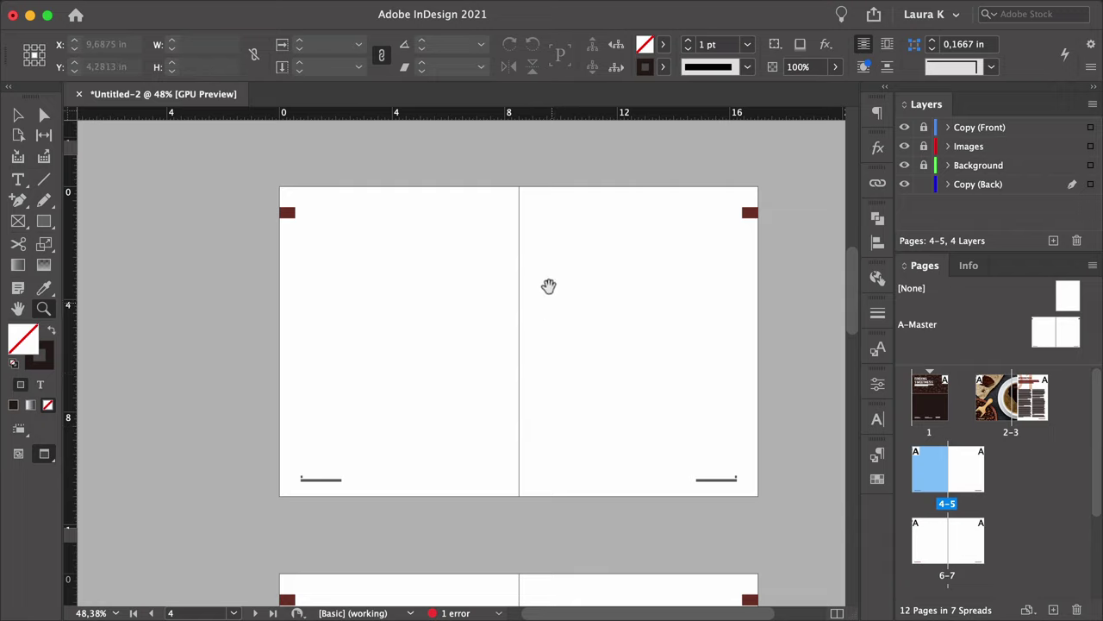
Unlock the Copy (Front), Images and Background layers.
scroll(552, 286, "up", 10)
key("v")
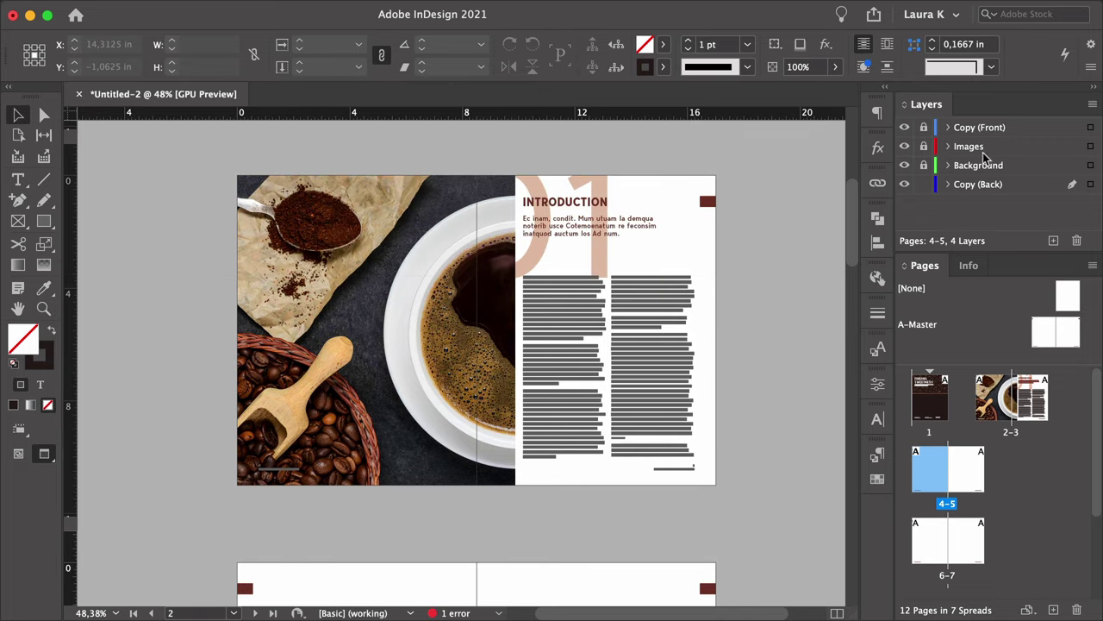
left_click(925, 165)
left_click(924, 146)
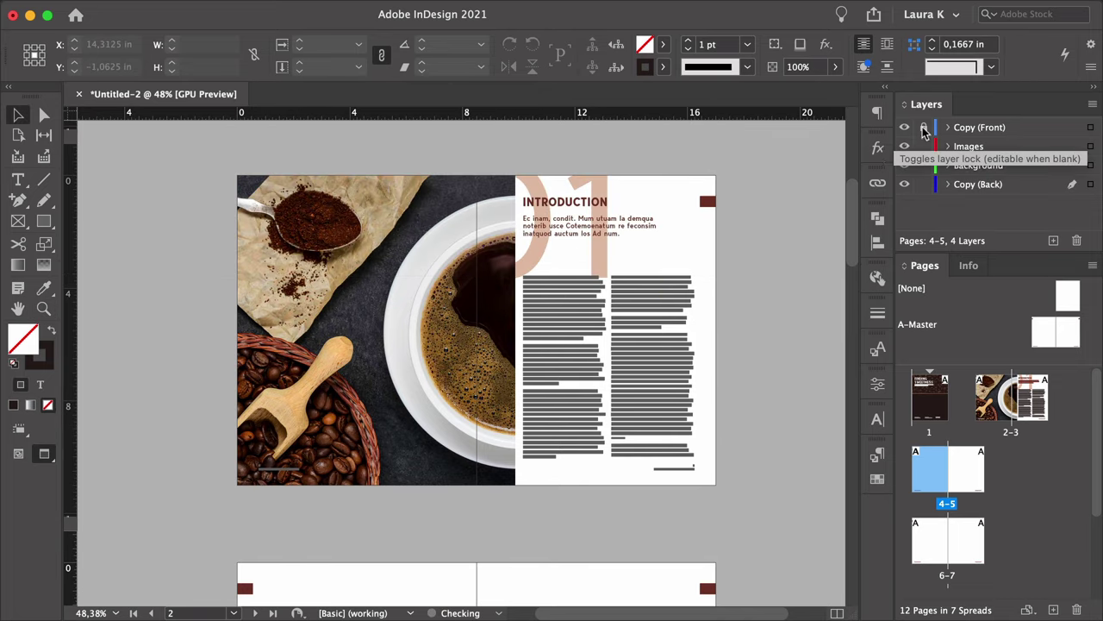
left_click(925, 126)
Cut the photo, 01 and Introduction frames from spread 2–3 and paste them in place on spread 4–5.
left_click(577, 226)
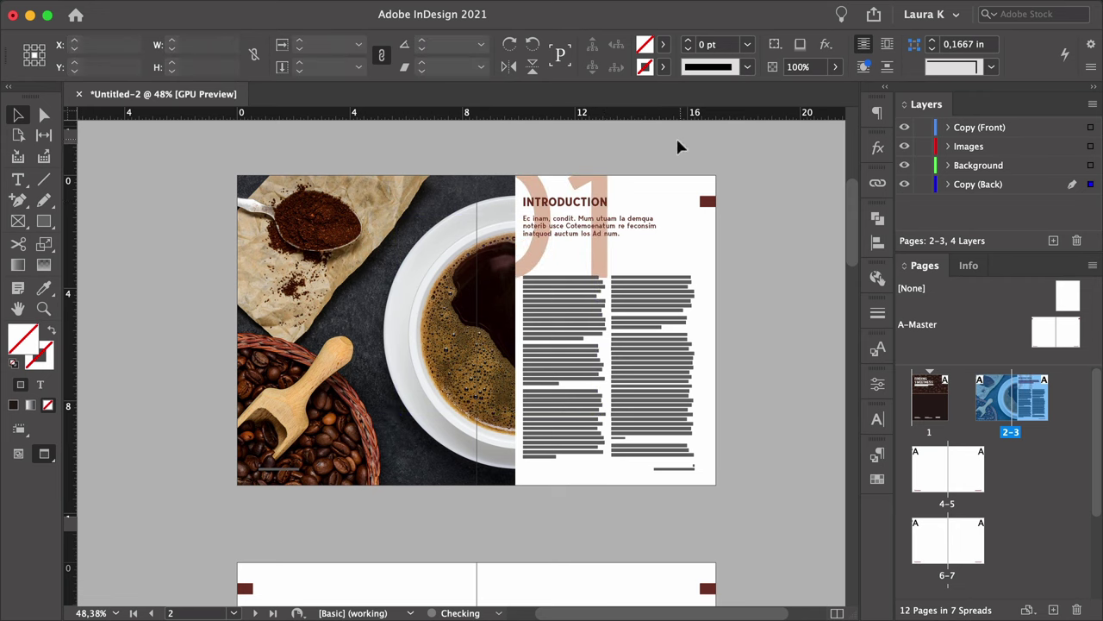
left_click_drag(678, 143, 409, 392)
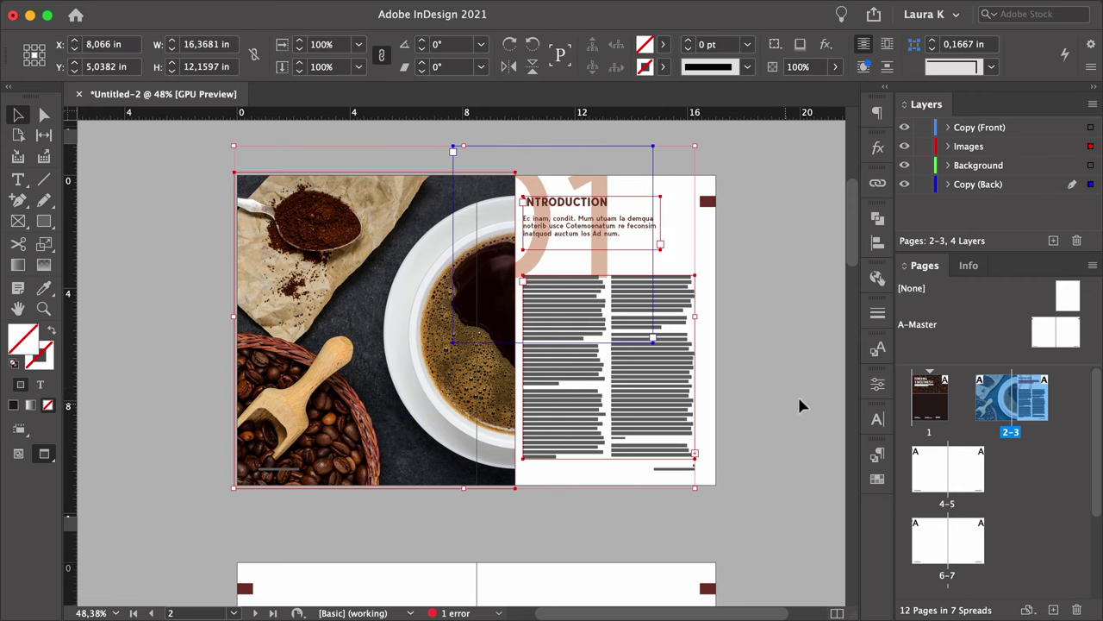
key("ctrl+x")
scroll(544, 463, "down", 1)
scroll(543, 461, "down", 5)
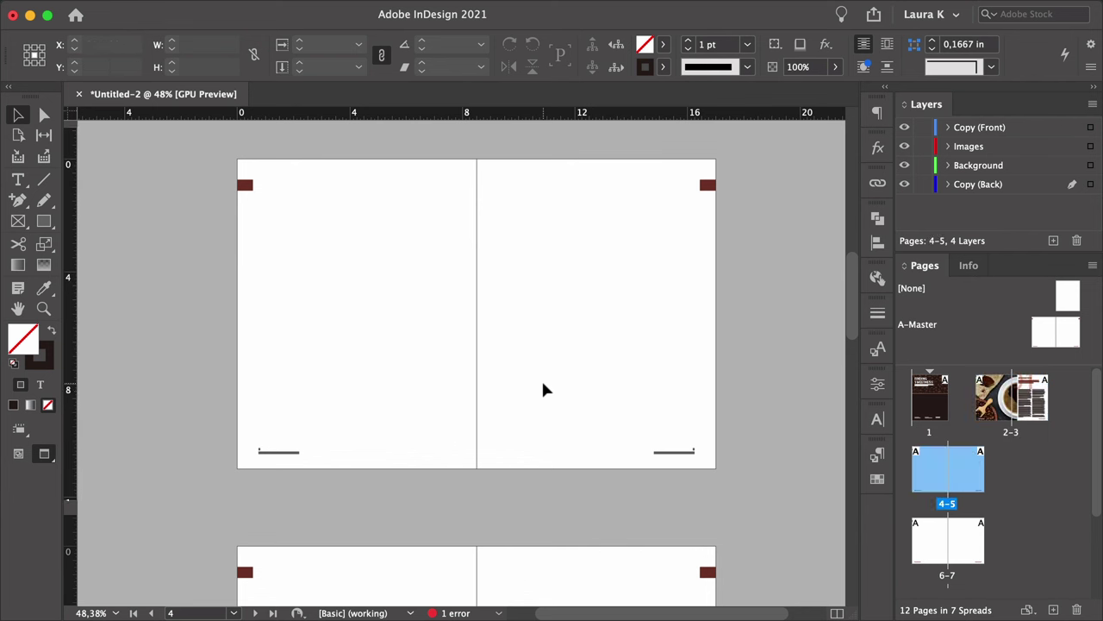
key("ctrl+alt+shift+v")
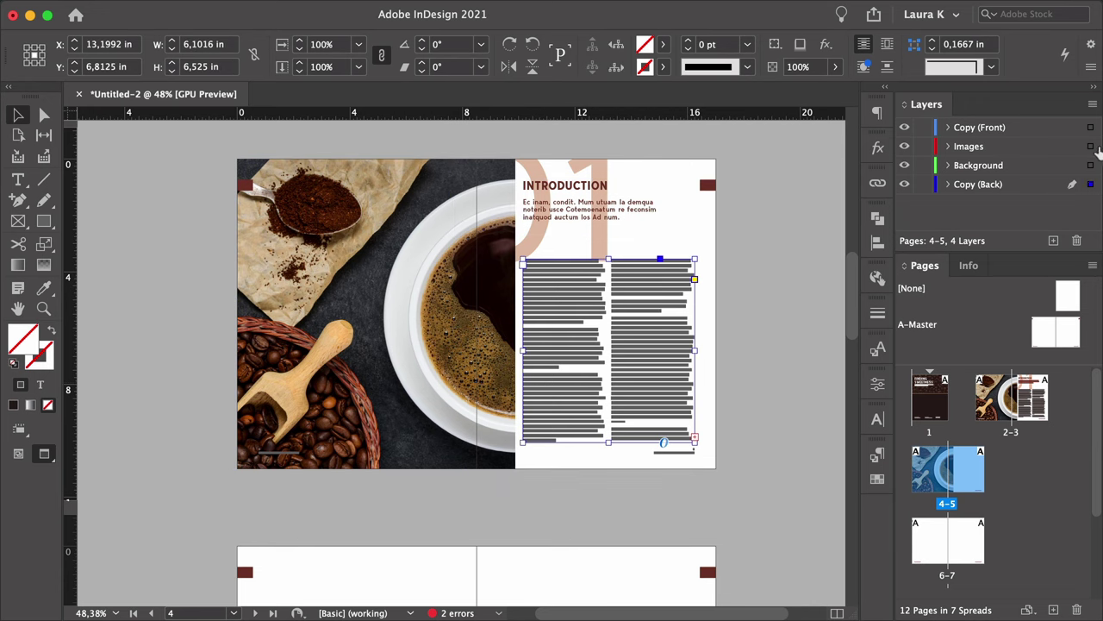
scroll(648, 180, "up", 3)
left_click(649, 181)
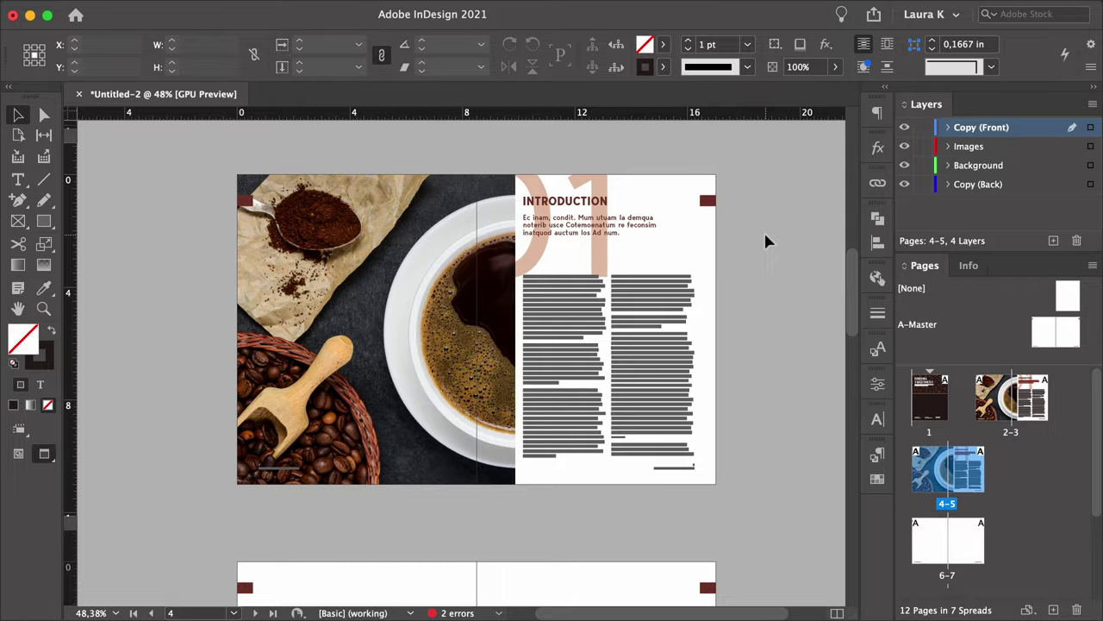
Put the 01 and Introduction text on the left page and the photo frame on the right page.
left_click_drag(385, 278, 818, 278)
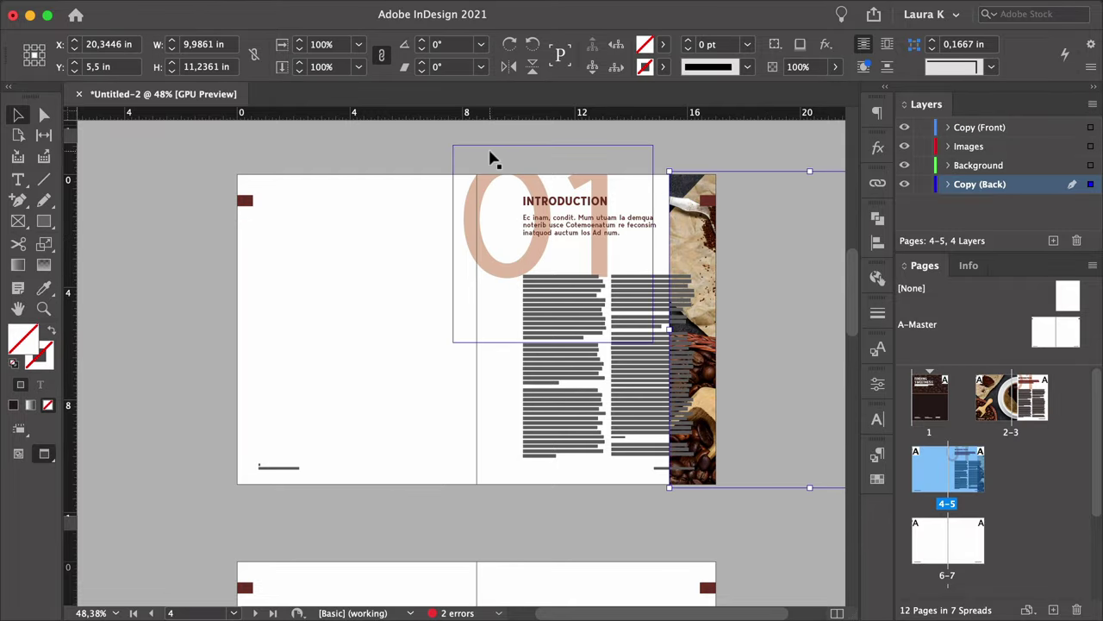
left_click_drag(628, 369, 362, 317)
key("w")
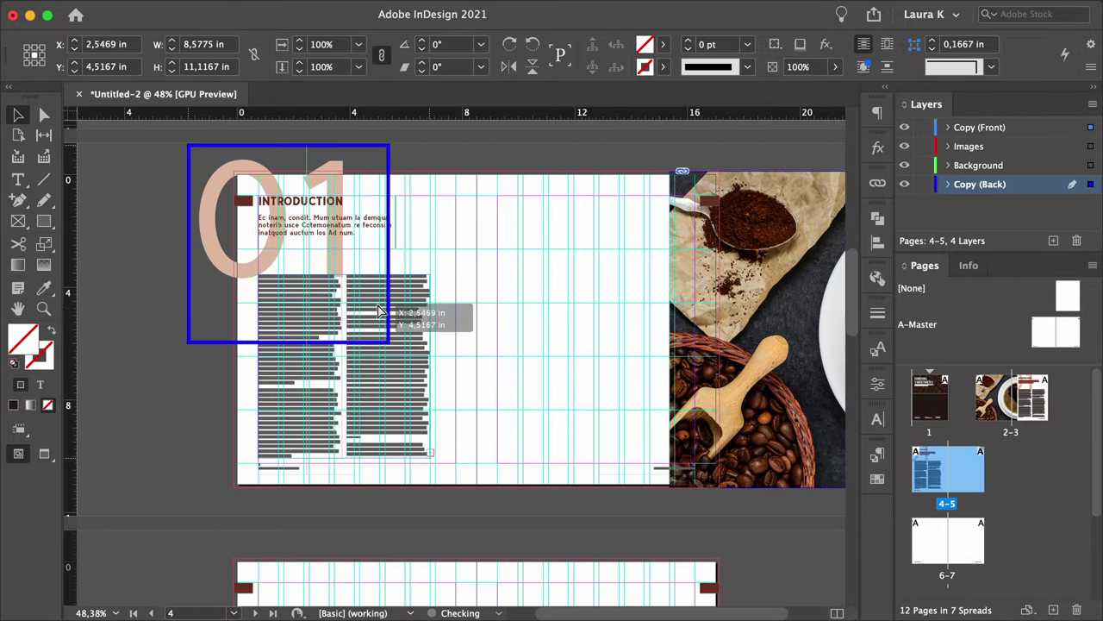
double_click(381, 303)
key("Escape")
left_click_drag(681, 280, 448, 280)
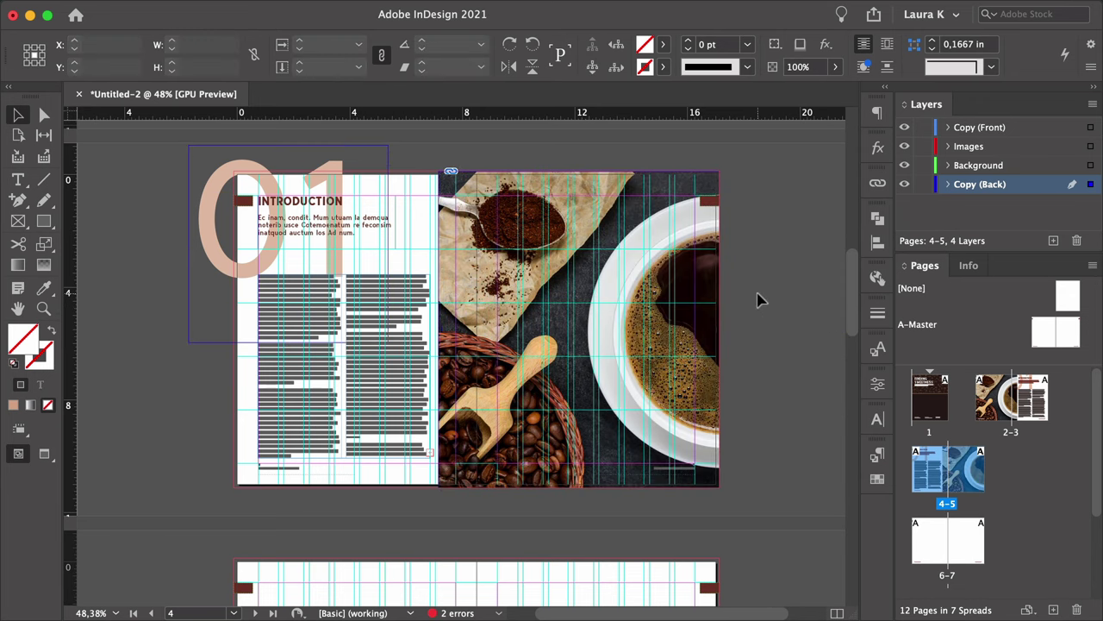
key("w")
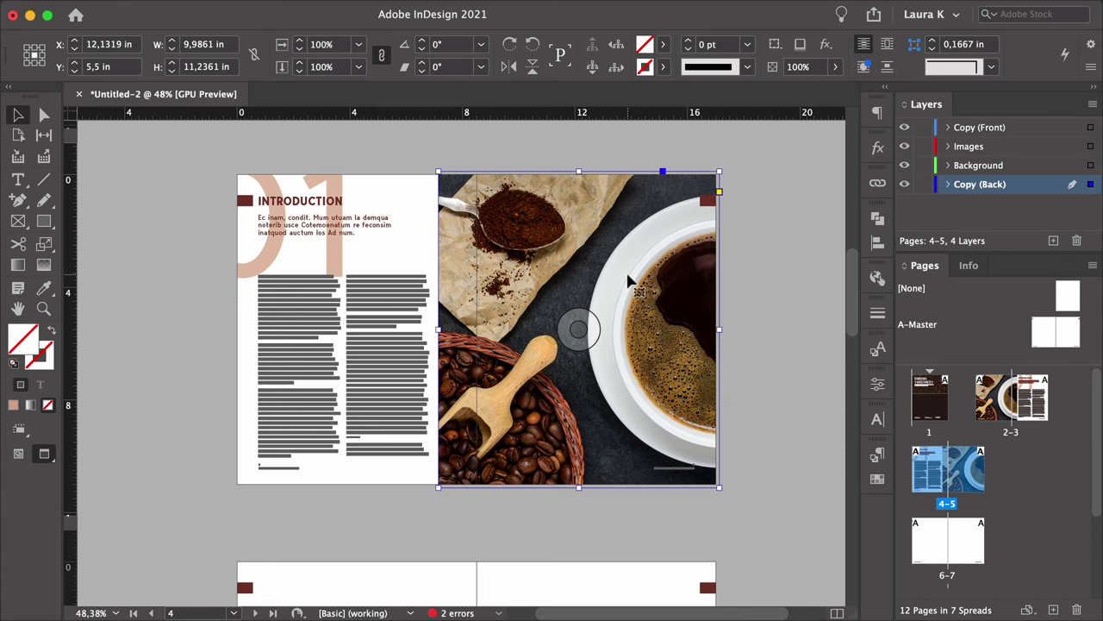
Replace the right-page photo with the coffee-spoons image rotated 90°, then draw a text frame over it.
key("super+d")
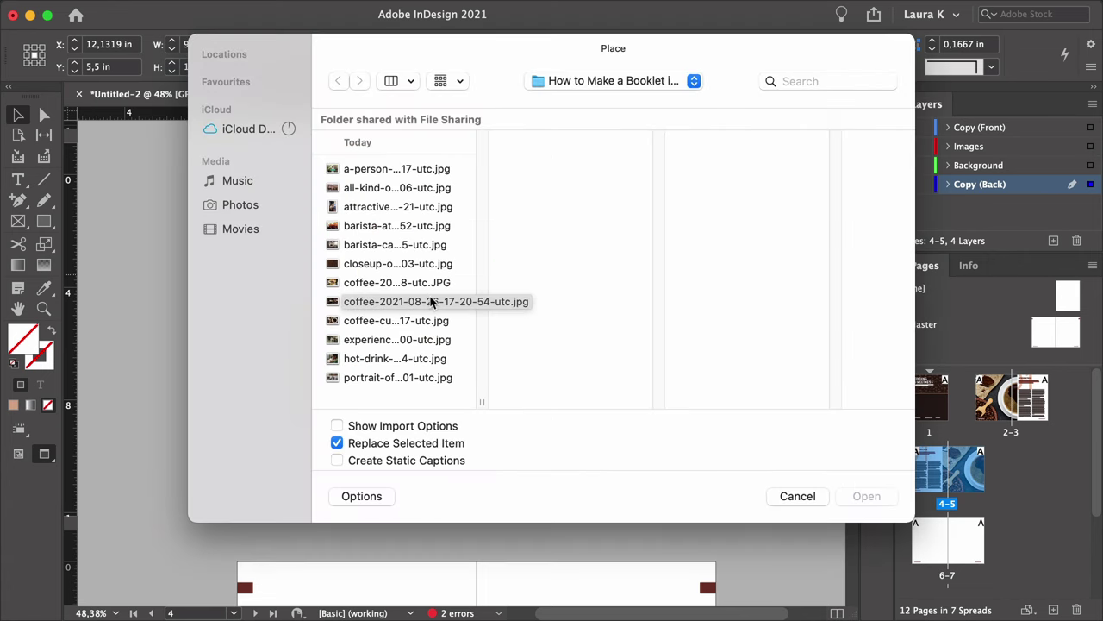
left_click(396, 187)
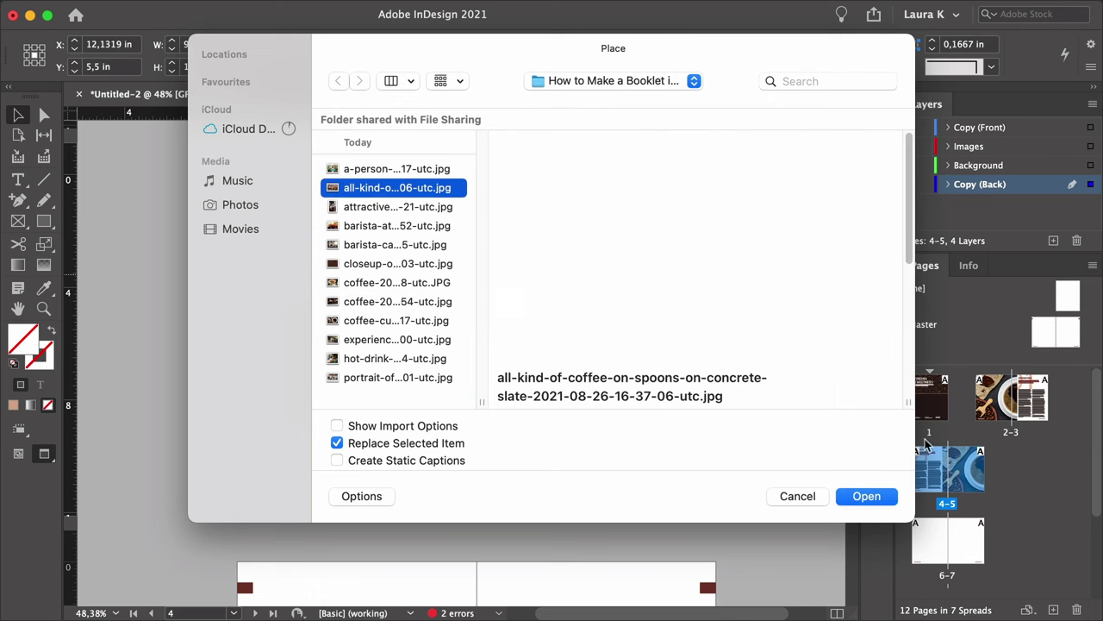
left_click(867, 495)
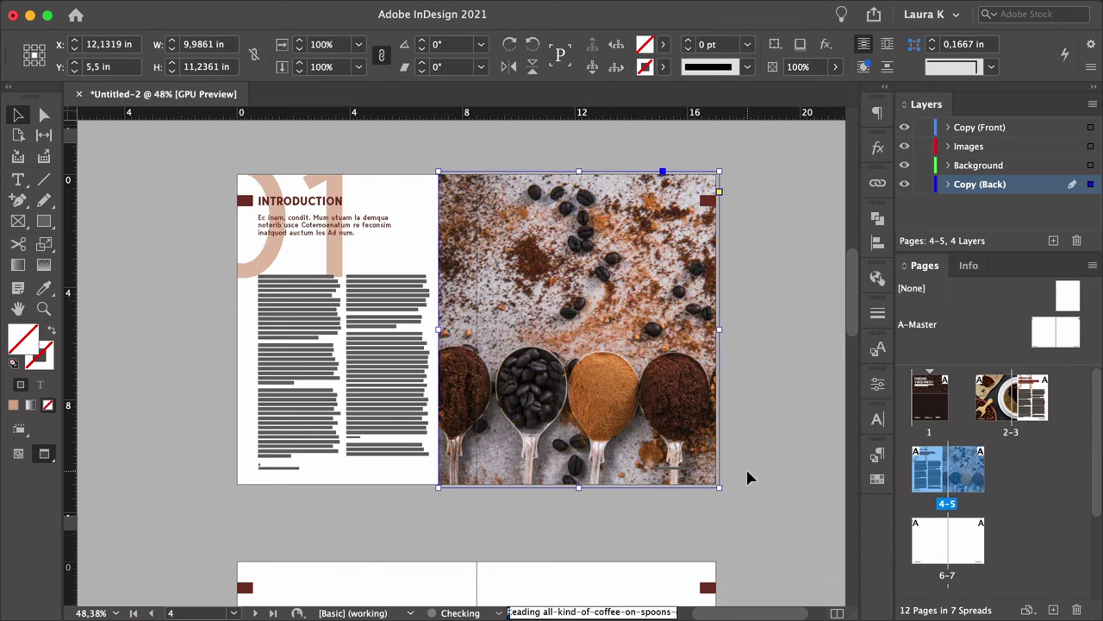
double_click(681, 415)
key("r")
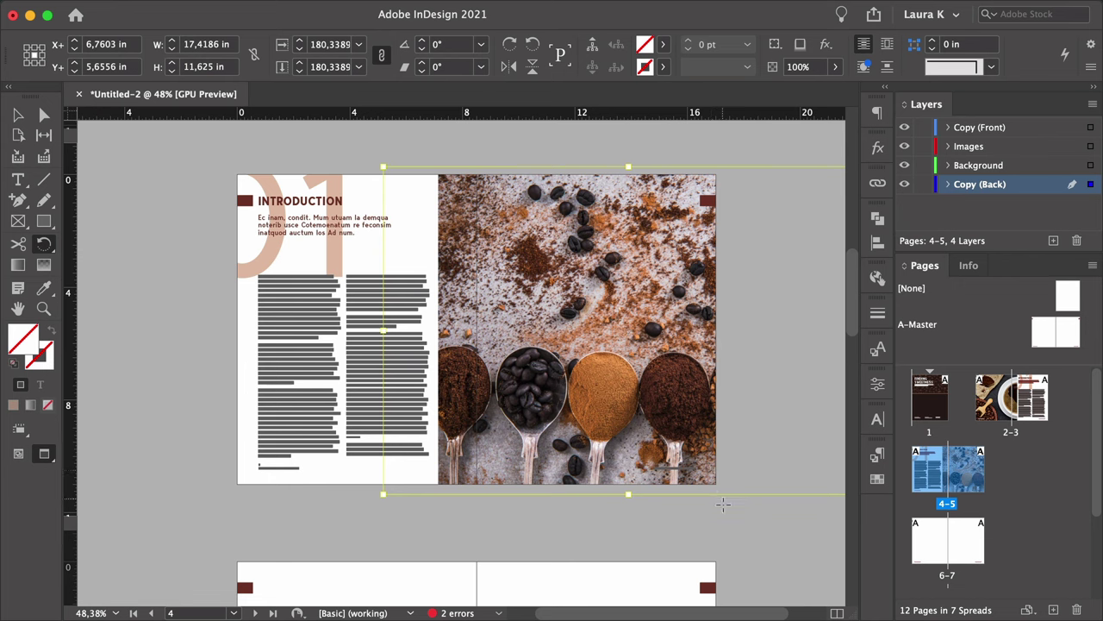
left_click_drag(731, 494, 757, 281)
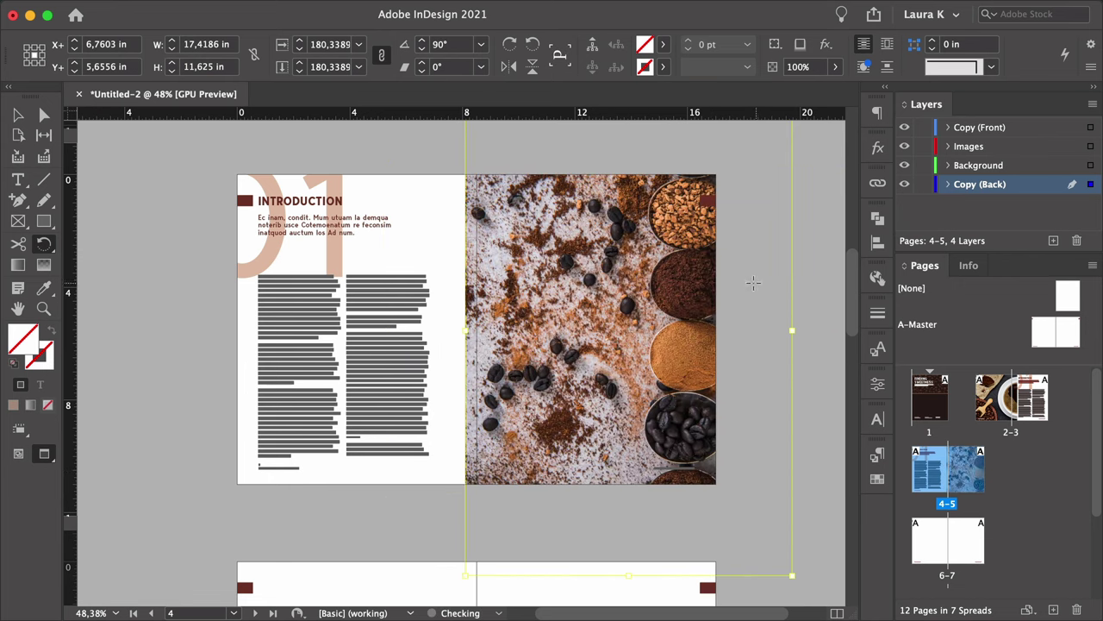
key("a")
left_click_drag(610, 257, 539, 319)
key("v")
left_click(767, 284)
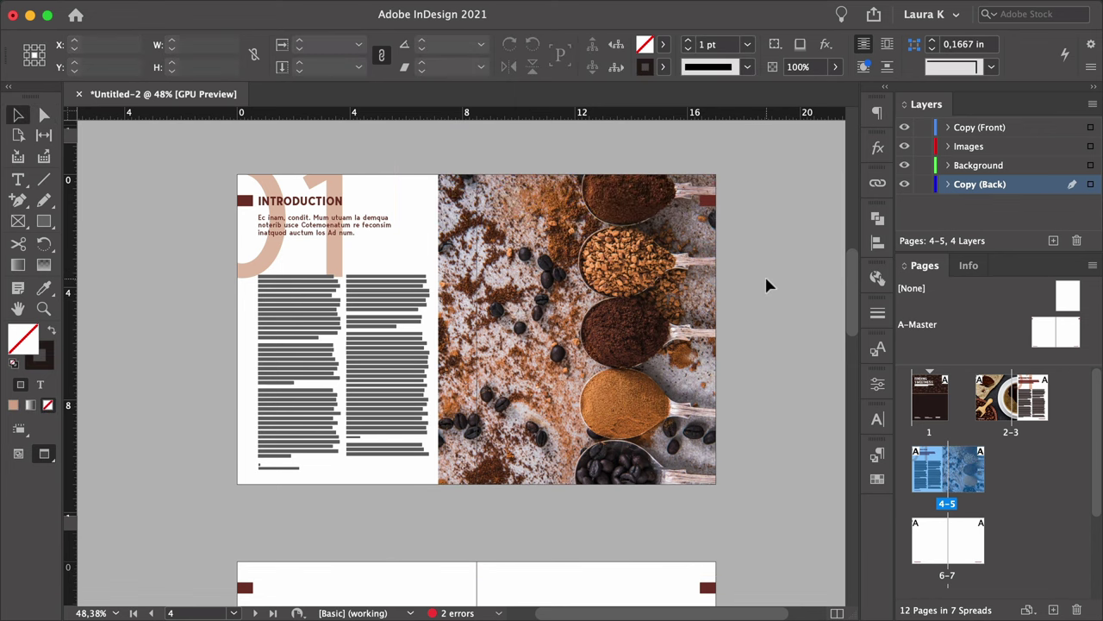
key("t")
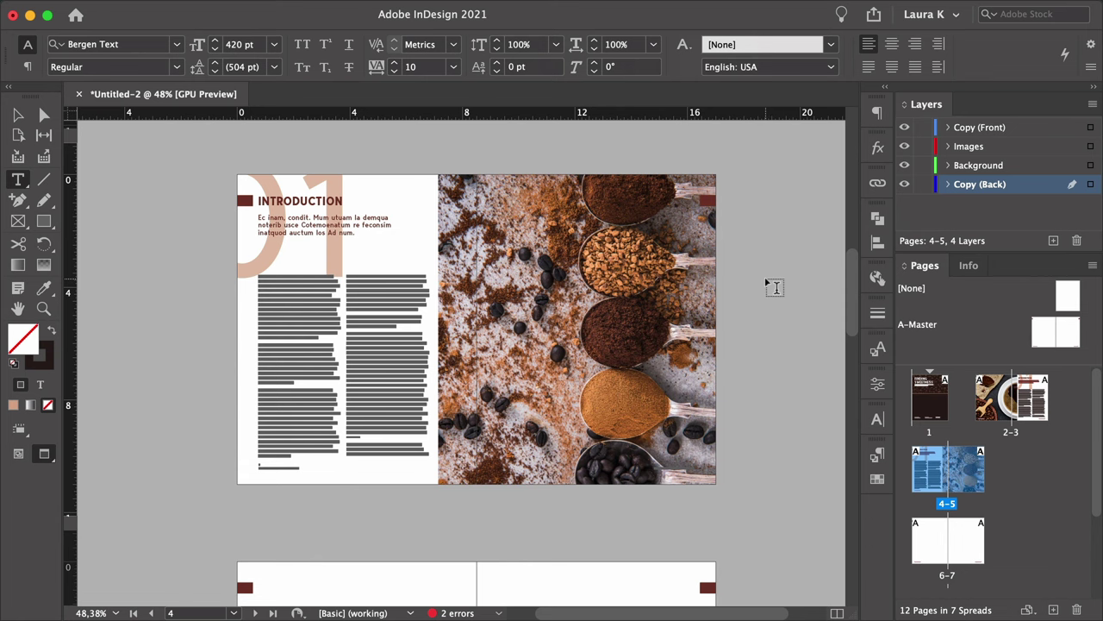
left_click_drag(546, 293, 643, 376)
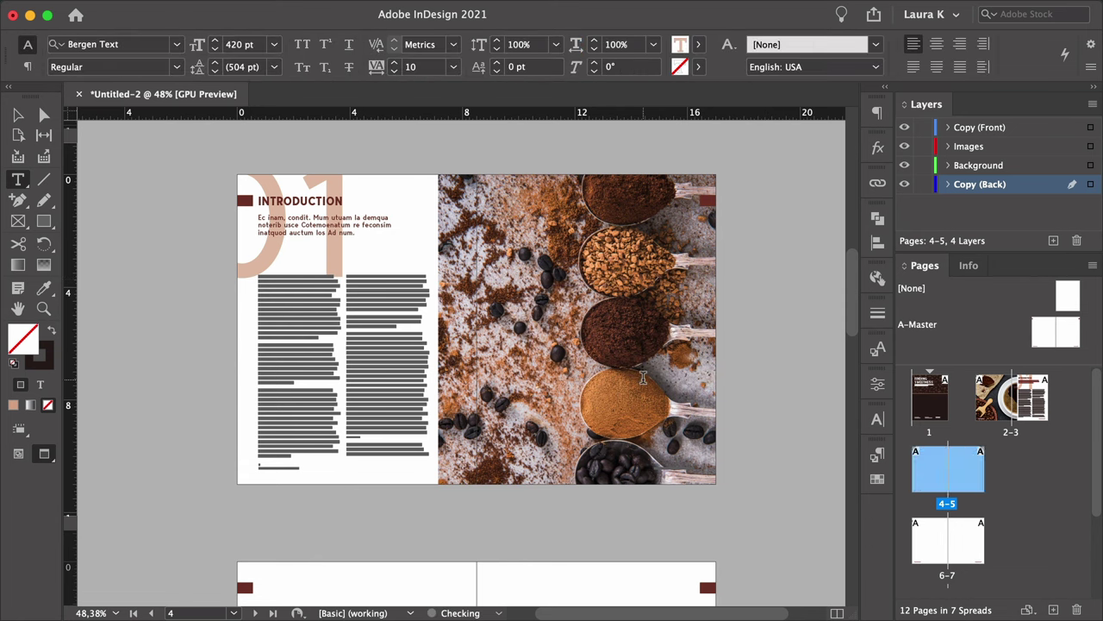
Set the new text frame's inset spacing to 0,375 in, linked on all four sides.
key("Escape")
key("super+b")
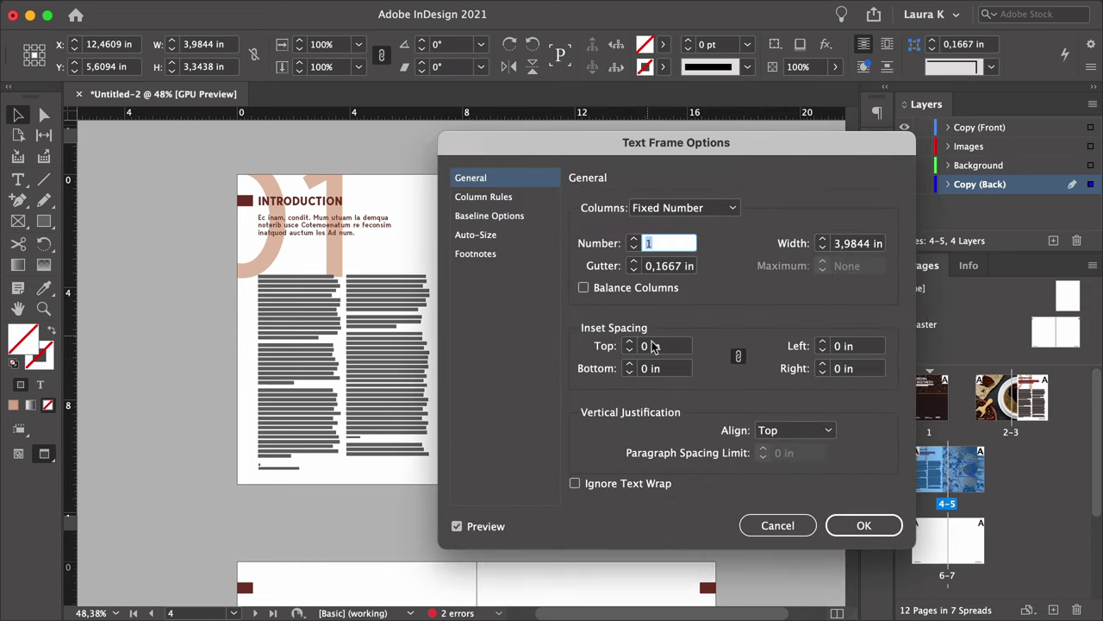
left_click(650, 347)
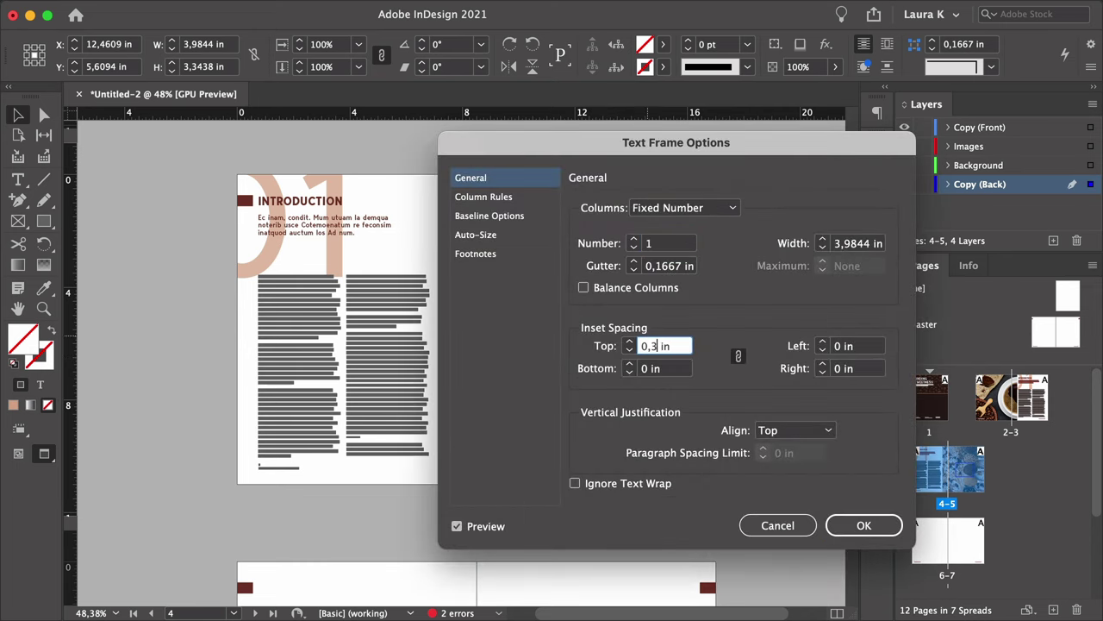
type(",375")
left_click(681, 369)
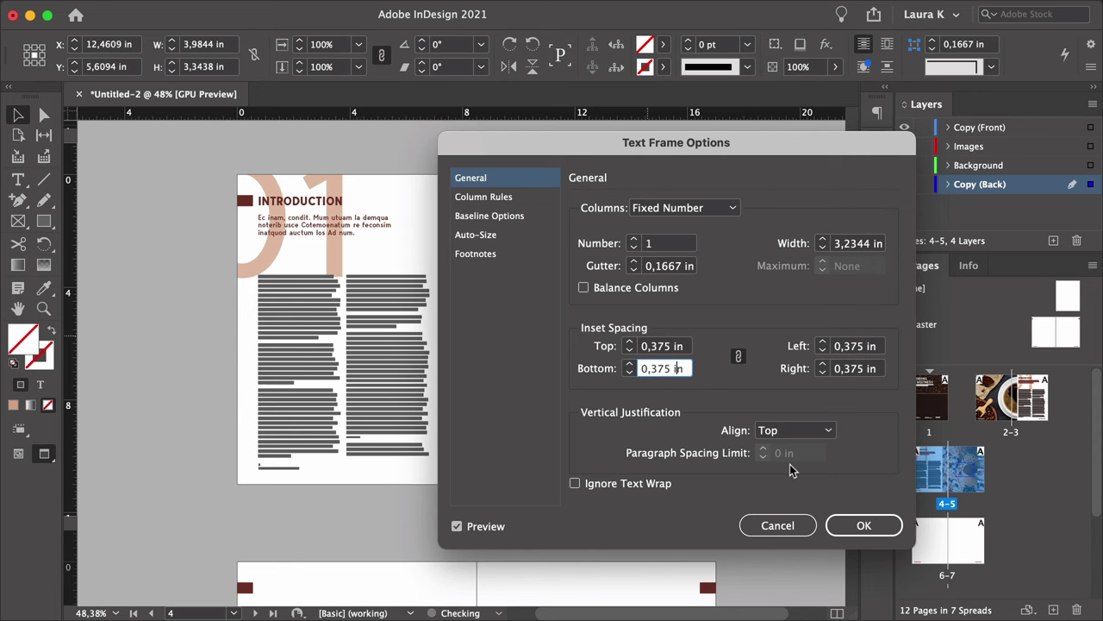
left_click(864, 524)
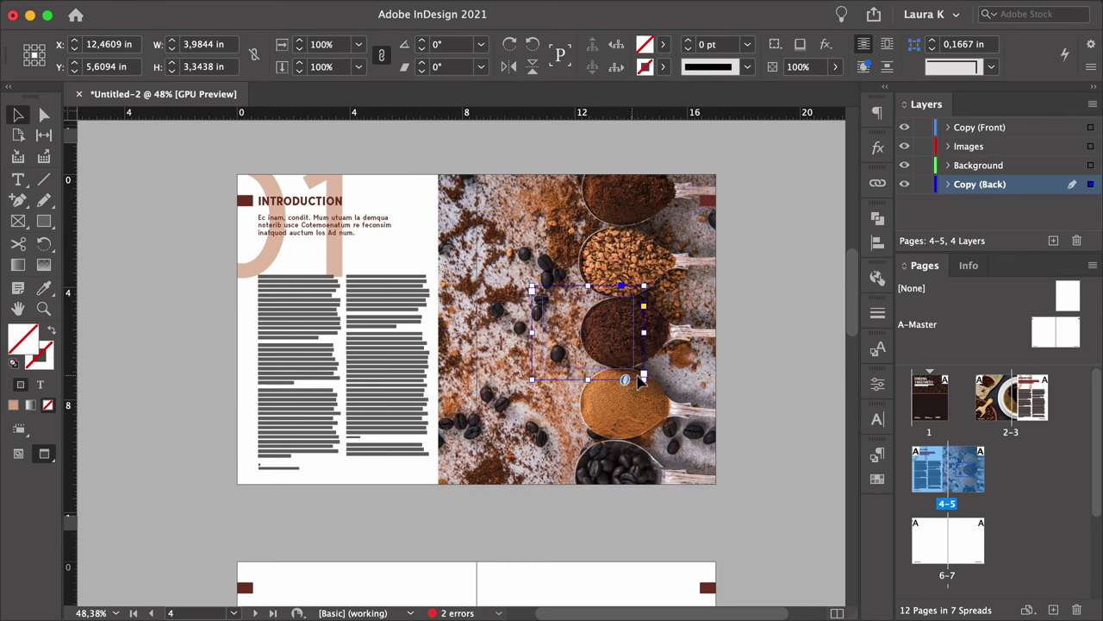
Apply the Pull-quote style, enlarge the frame, and fill it with placeholder text.
left_click(876, 454)
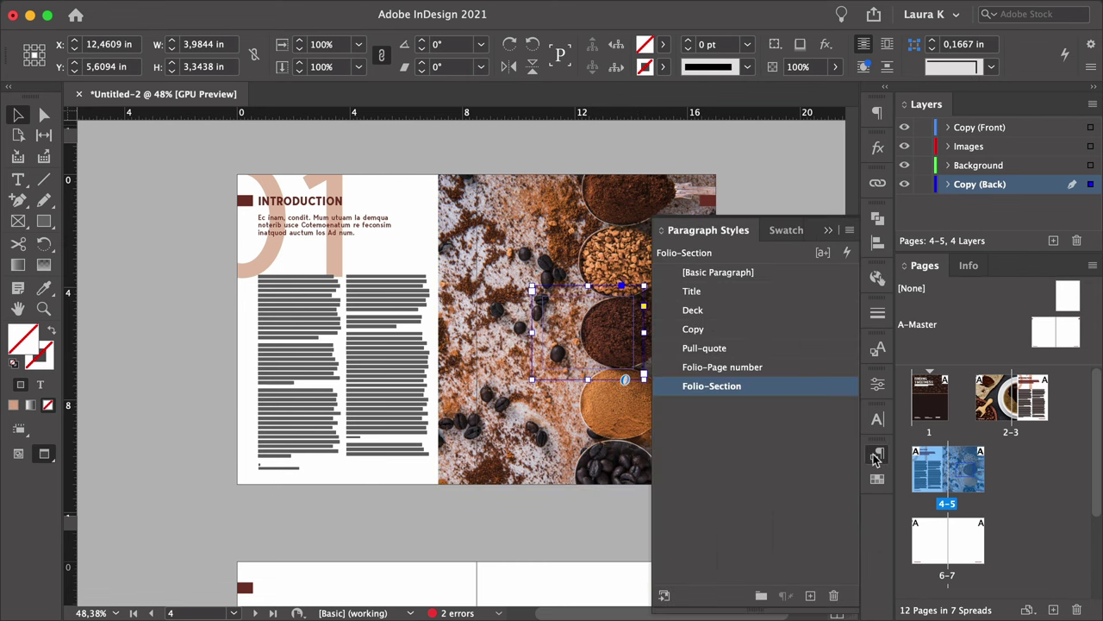
left_click(707, 348)
left_click(589, 281)
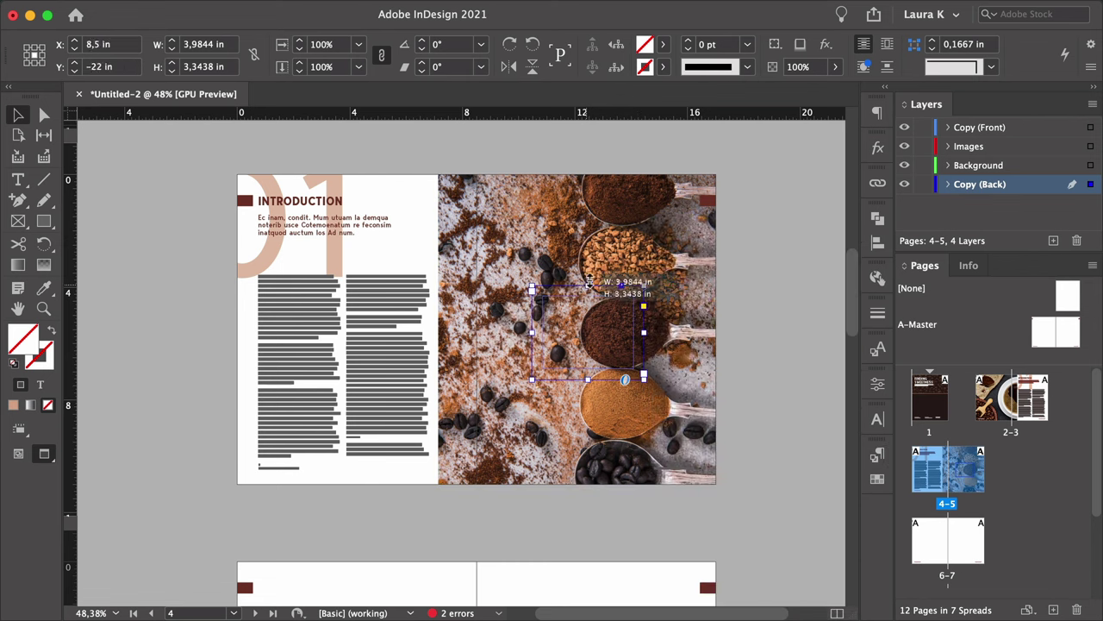
left_click_drag(589, 281, 655, 379)
double_click(603, 344)
right_click(588, 362)
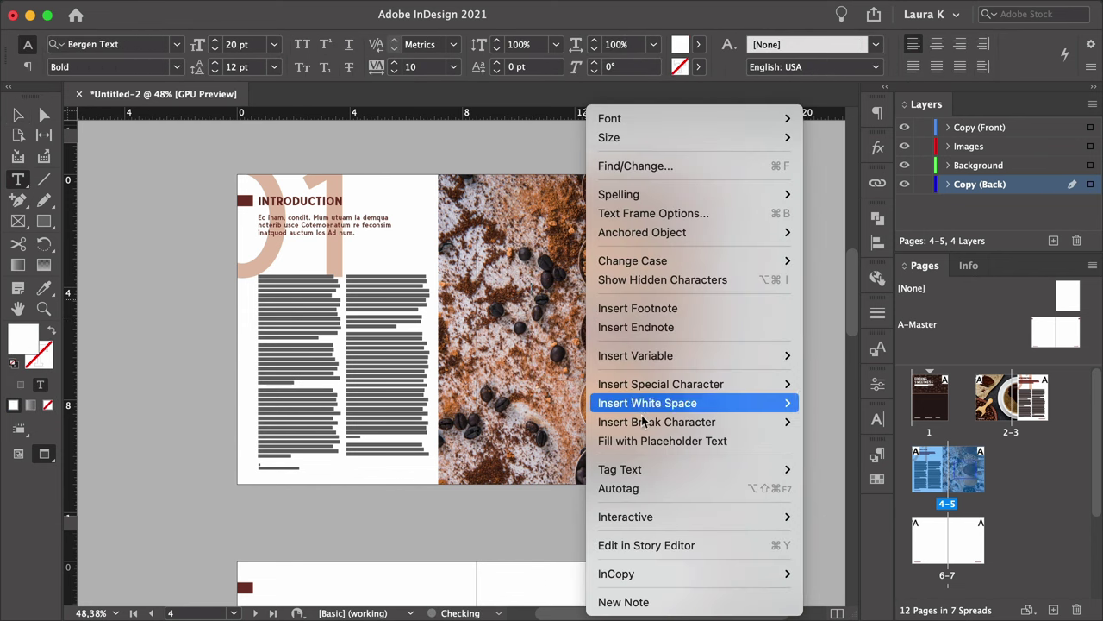
left_click(644, 442)
left_click(17, 115)
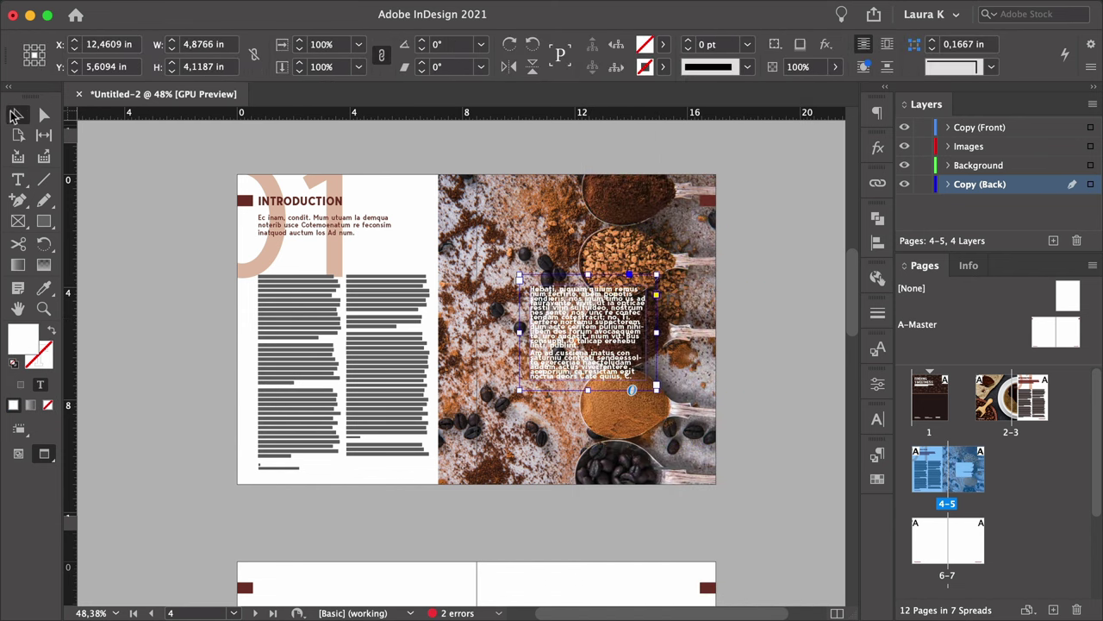
Fill the frame with the C=35 M=80 Y=80 K=40 swatch and open the Pull-quote style options.
left_click(665, 48)
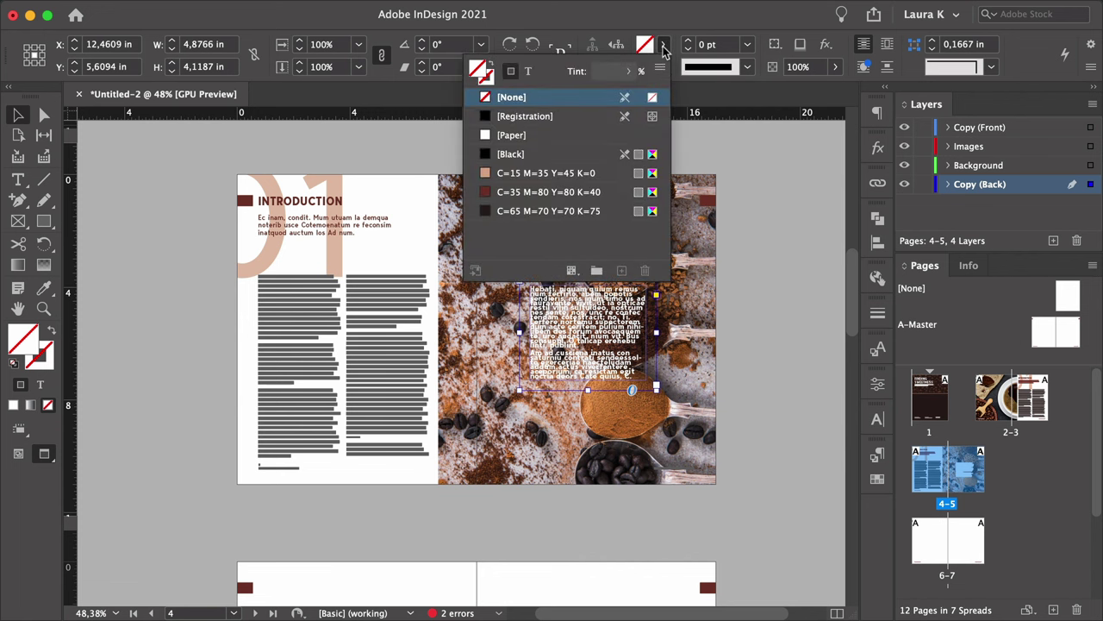
left_click(594, 194)
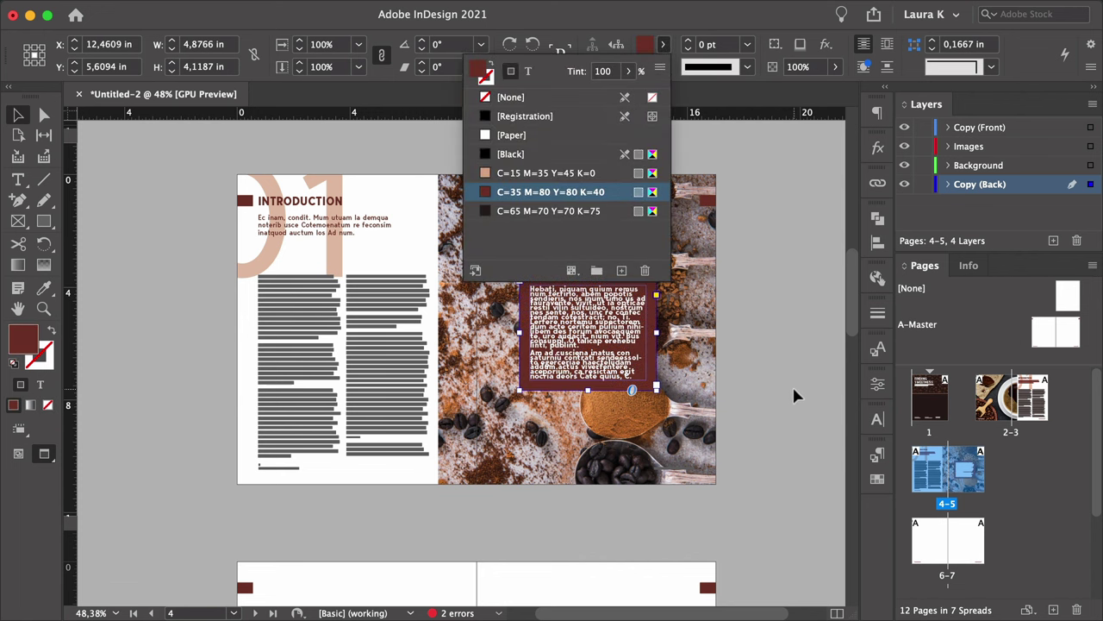
left_click(589, 340)
left_click(877, 454)
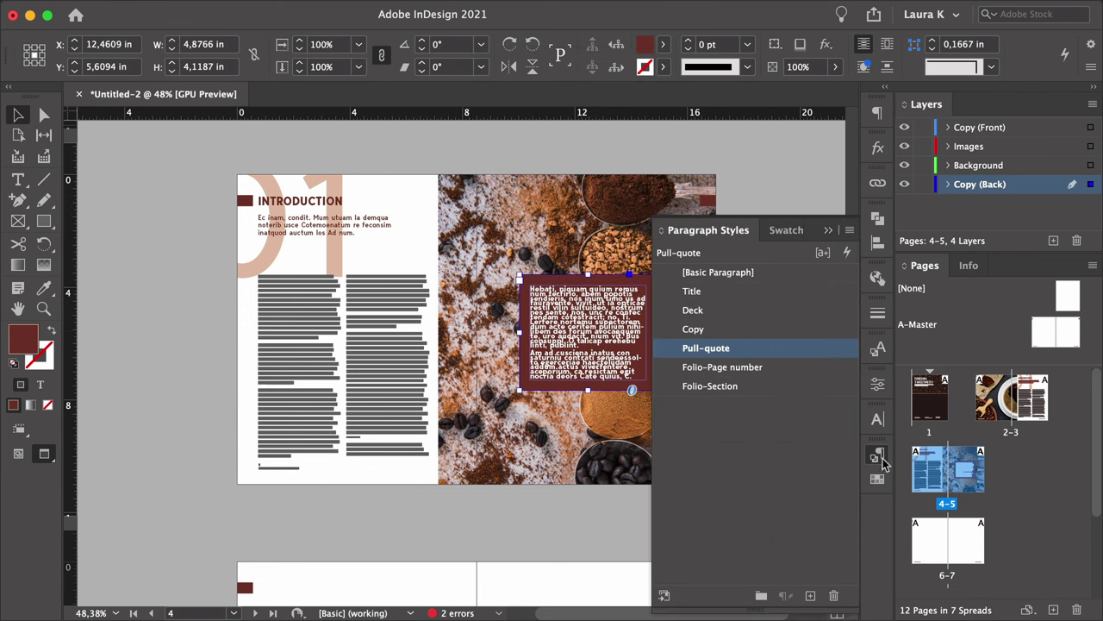
double_click(759, 351)
Set the Pull-quote style's leading to 20 pt.
left_click(103, 65)
left_click_drag(448, 11, 961, 44)
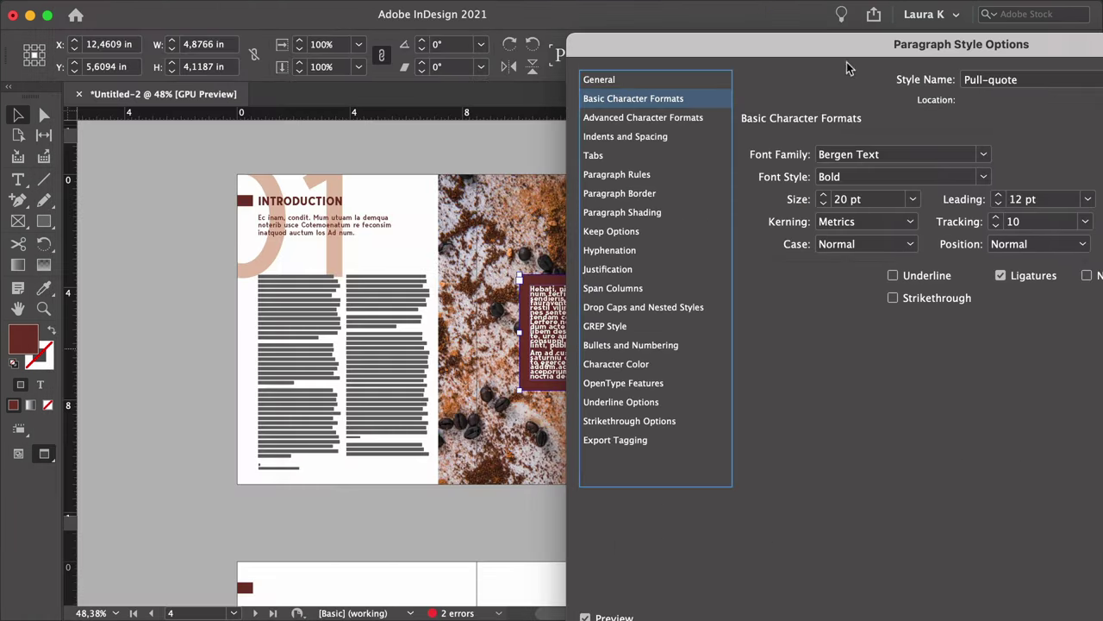
left_click(998, 197)
left_click(997, 197)
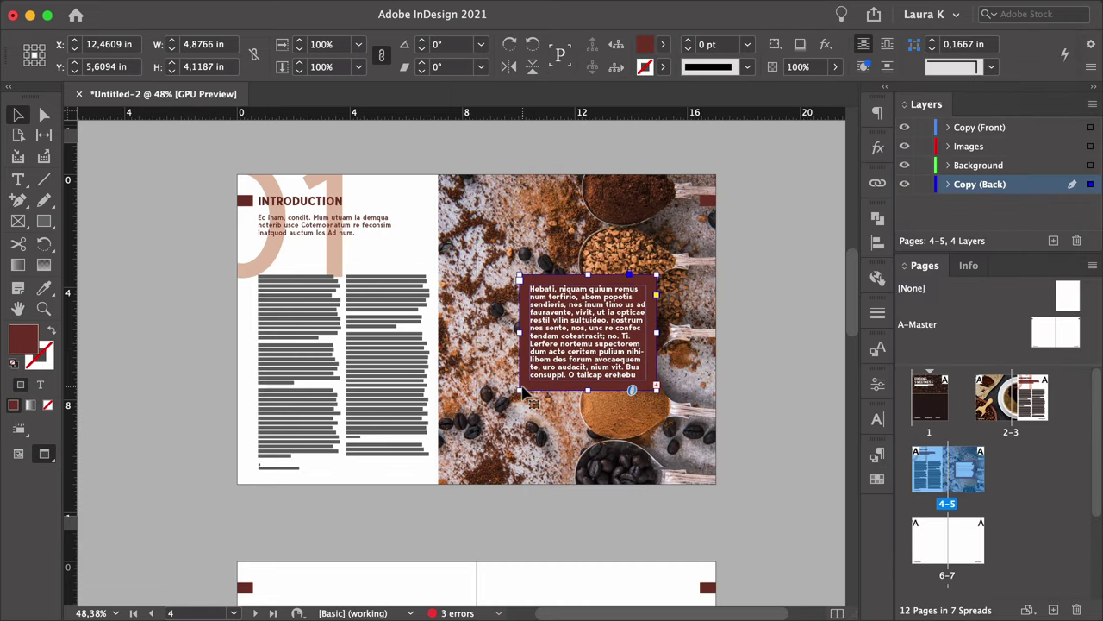
Centre the quote text and add the attribution line '—EVELES MILIUM'.
double_click(528, 384)
key("super+a")
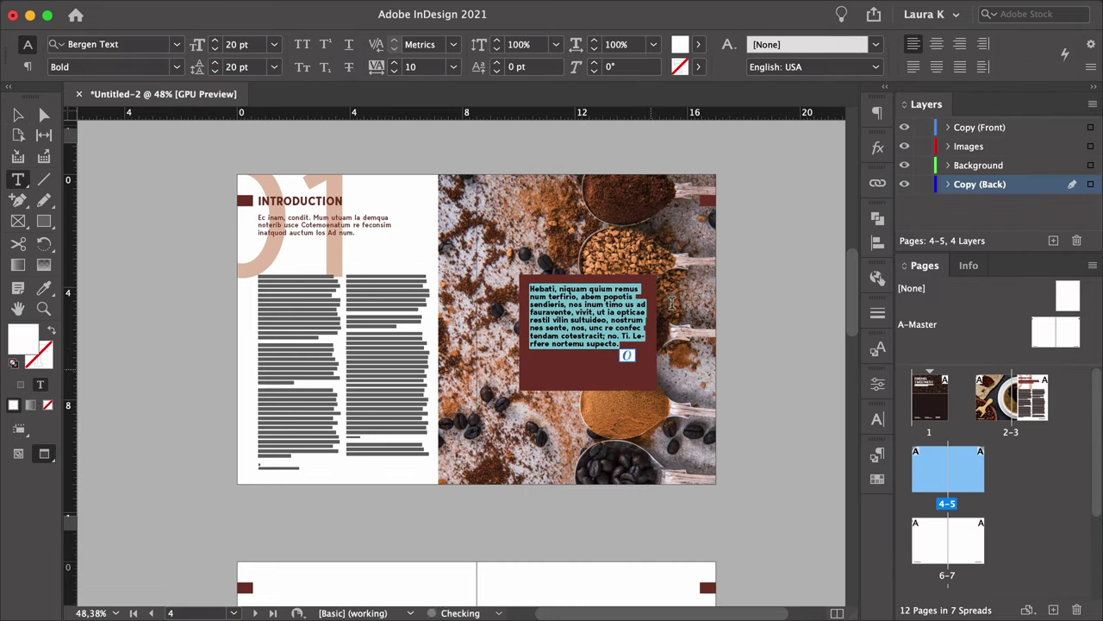
key("super+shift+c")
left_click(636, 344)
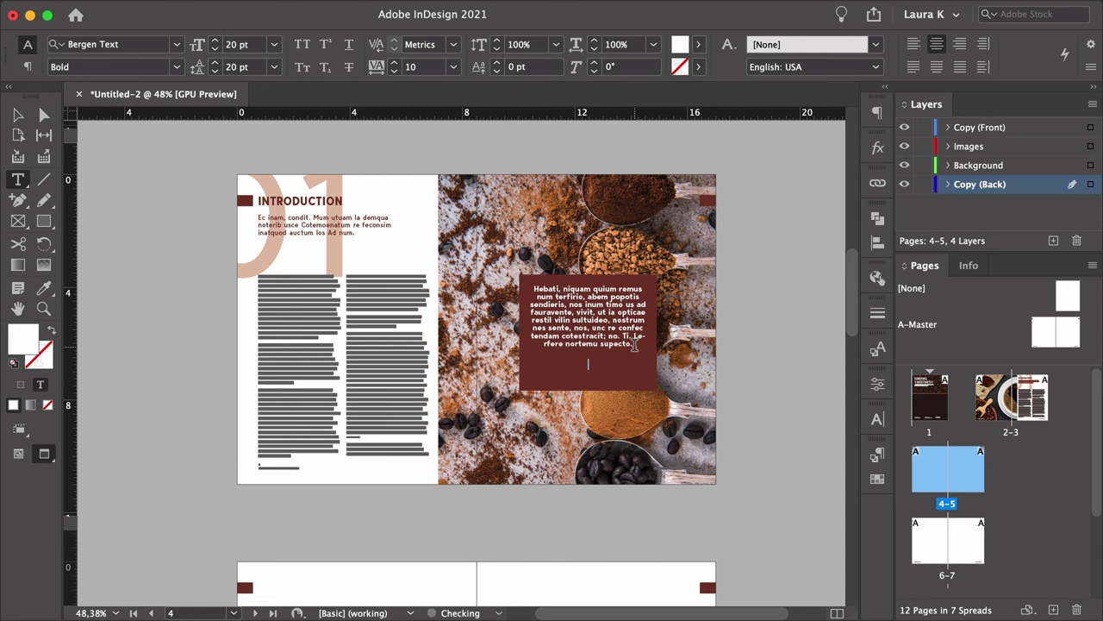
key("Return")
type("—EVELES MILIUM")
key("Escape")
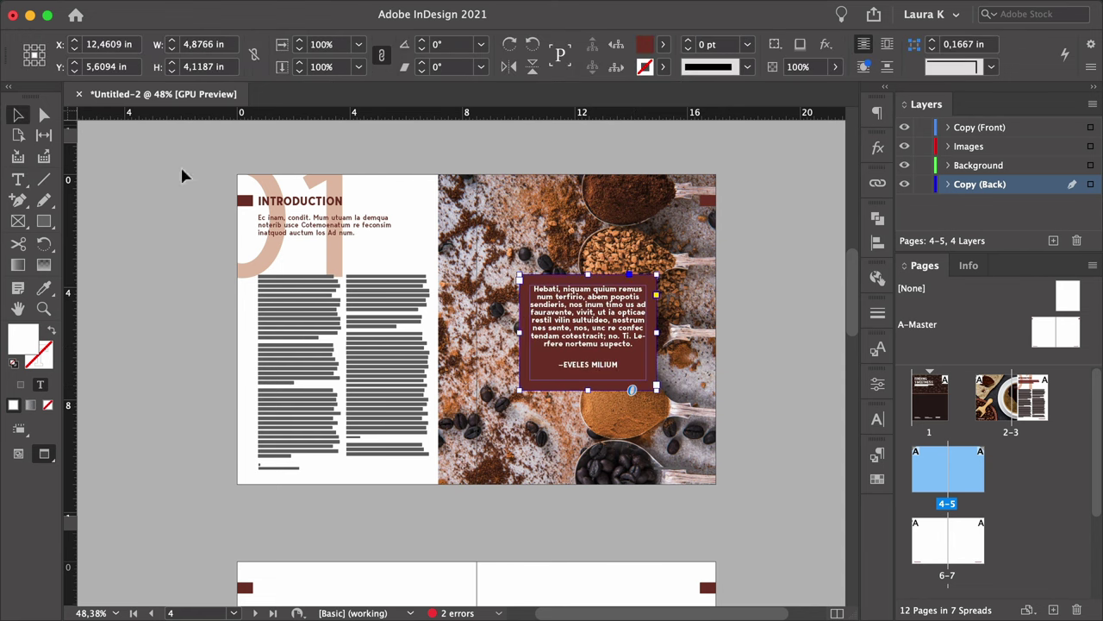
Fill the quote box with C=65 M=70 Y=70 K=75 and wrap the quote in quotation marks.
left_click(663, 44)
left_click(580, 212)
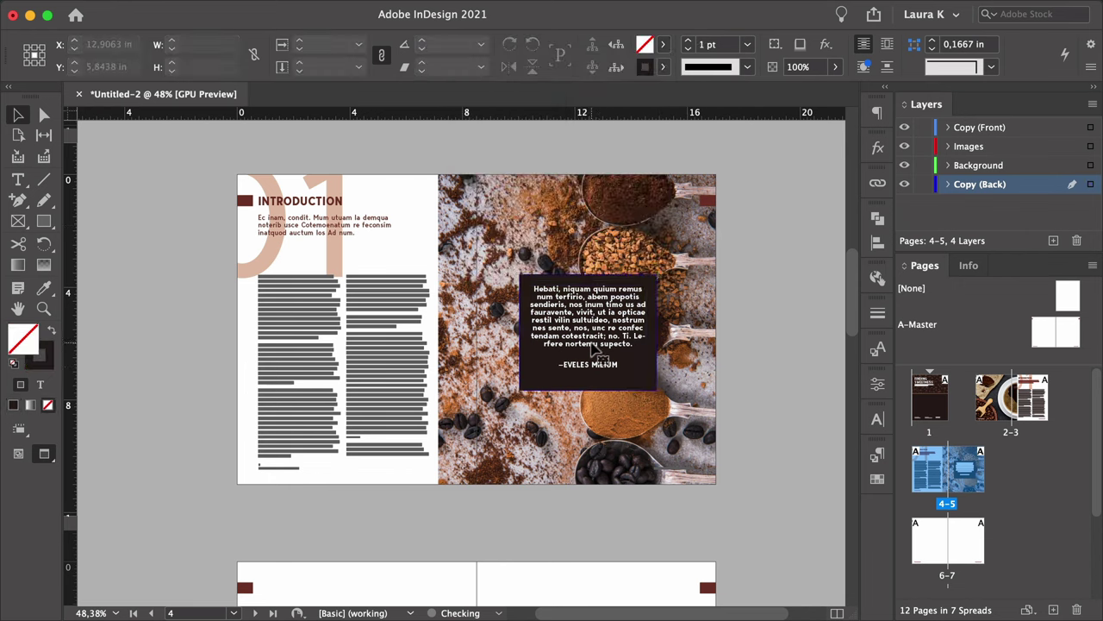
left_click(733, 386)
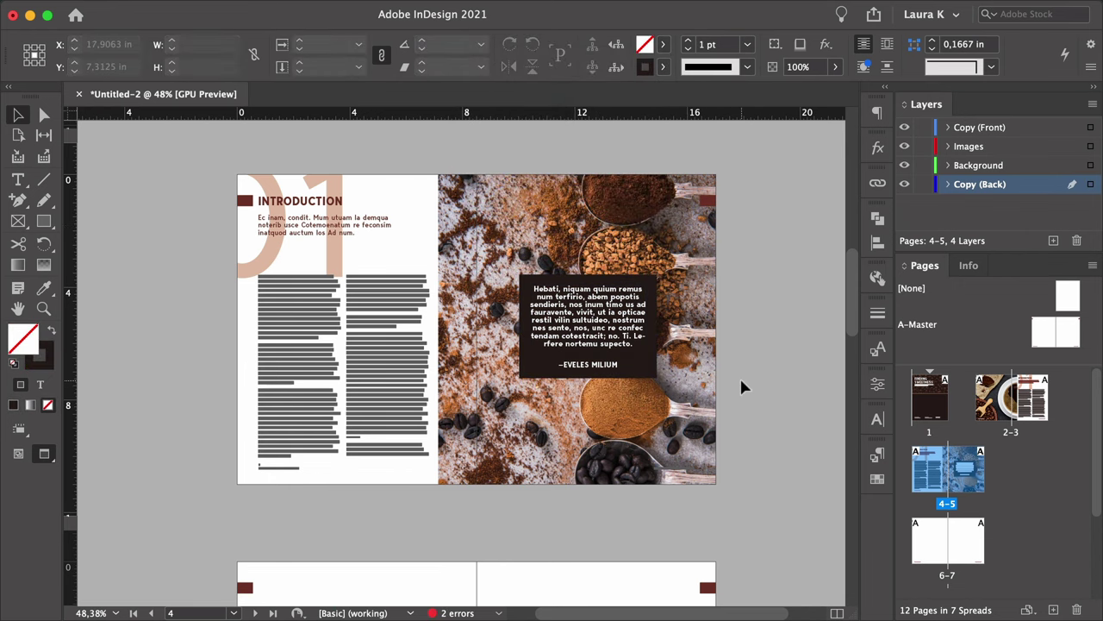
double_click(533, 288)
type("\"")
left_click(634, 343)
type("\"")
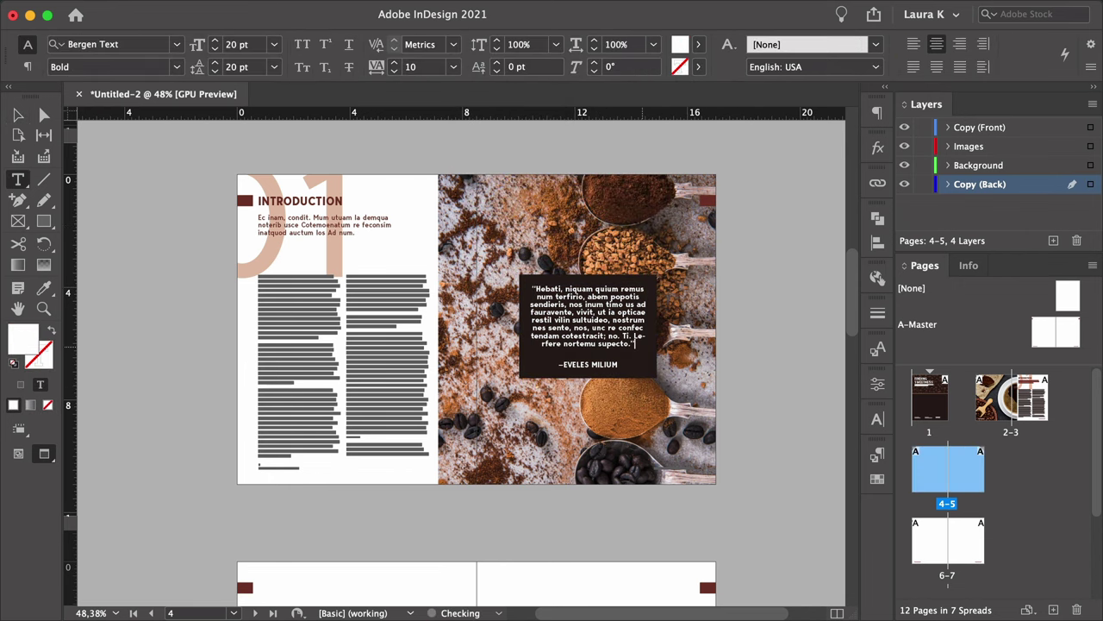
key("Escape")
left_click(190, 288)
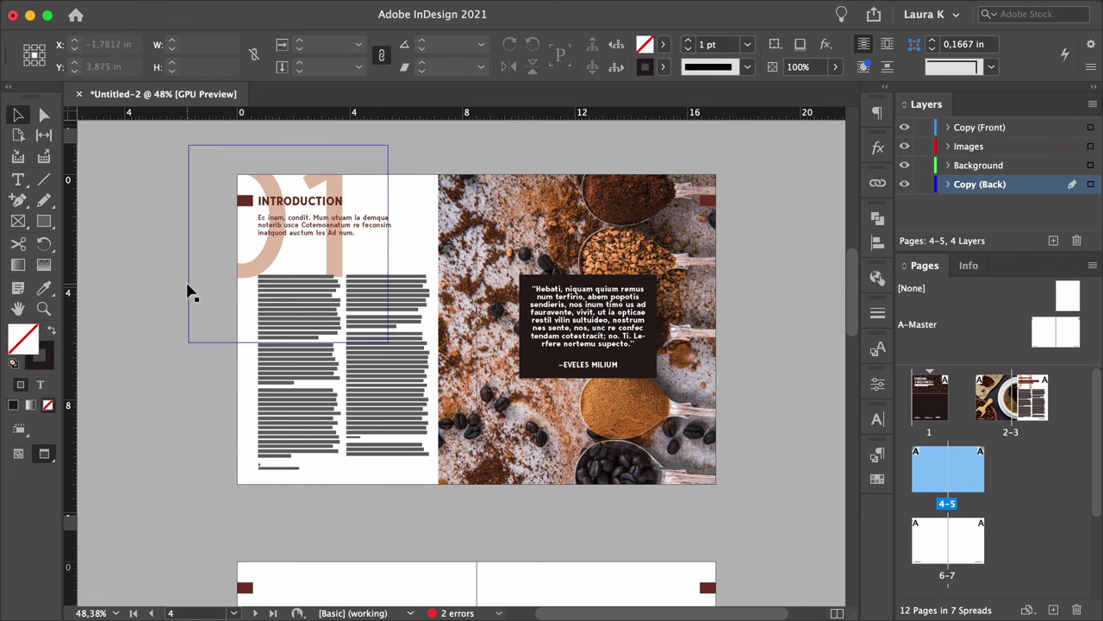
double_click(286, 261)
Delete the large 01 number and widen its emptied frame.
double_click(334, 258)
key("BackSpace")
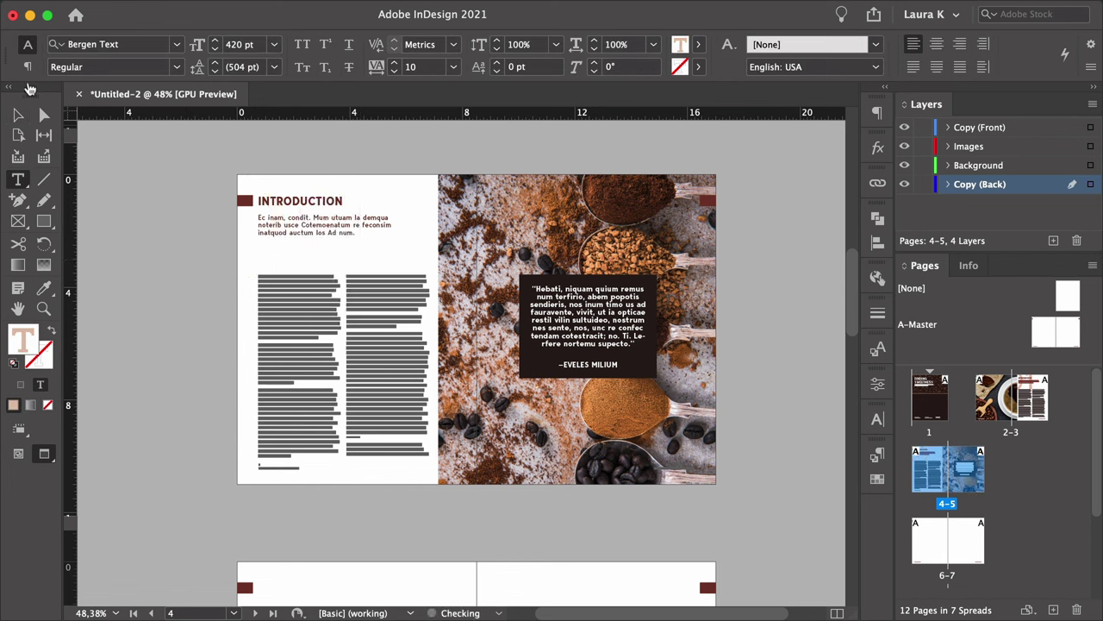
key("Escape")
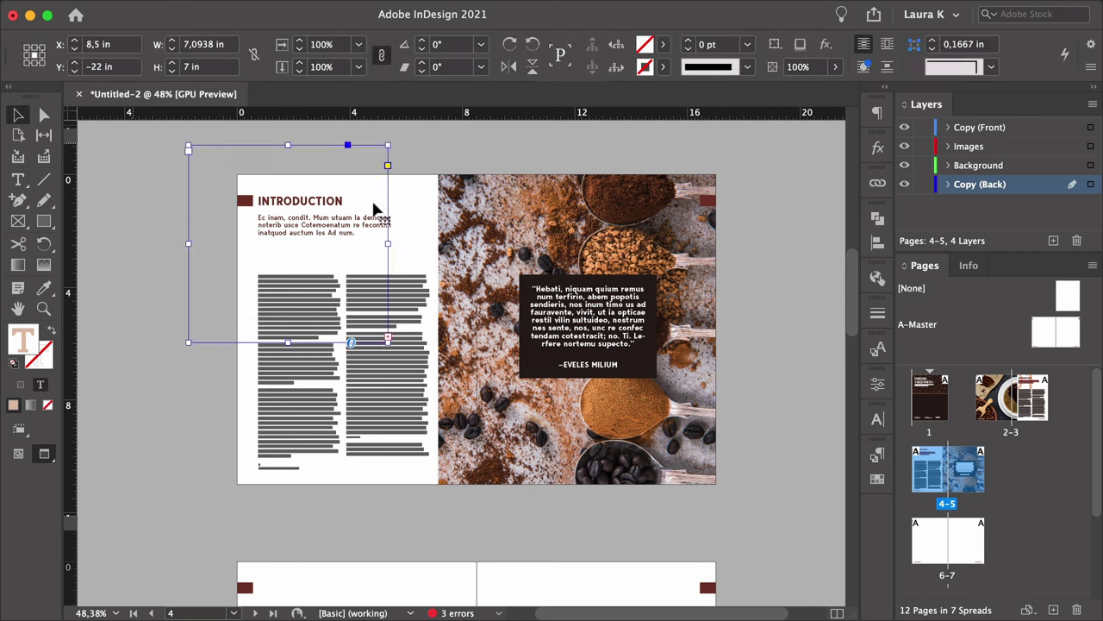
left_click_drag(390, 244, 424, 239)
Retitle the heading ABOUT OUR COMPANY and move a quote box onto the left page's body columns.
double_click(302, 201)
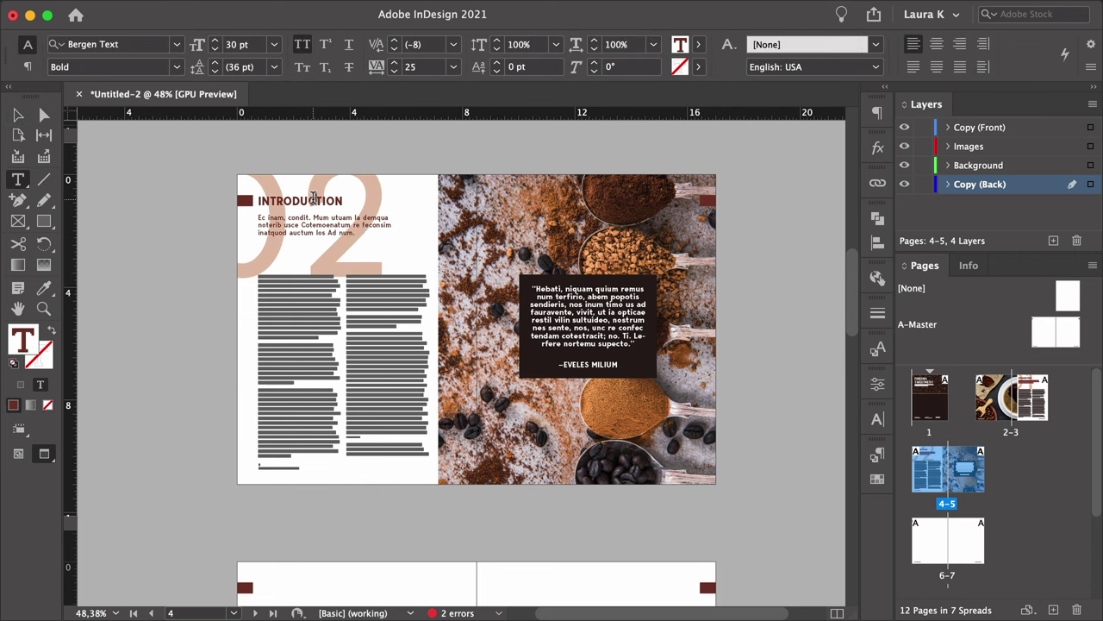
double_click(302, 201)
type("ABOUT OUR COMPANY")
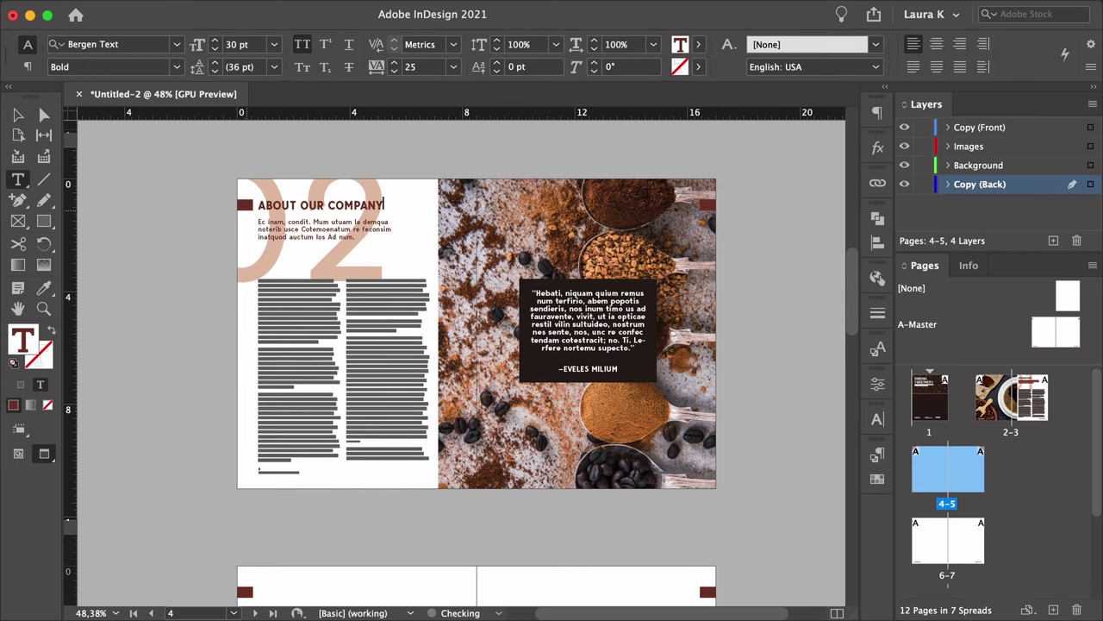
key("Escape")
left_click(165, 288)
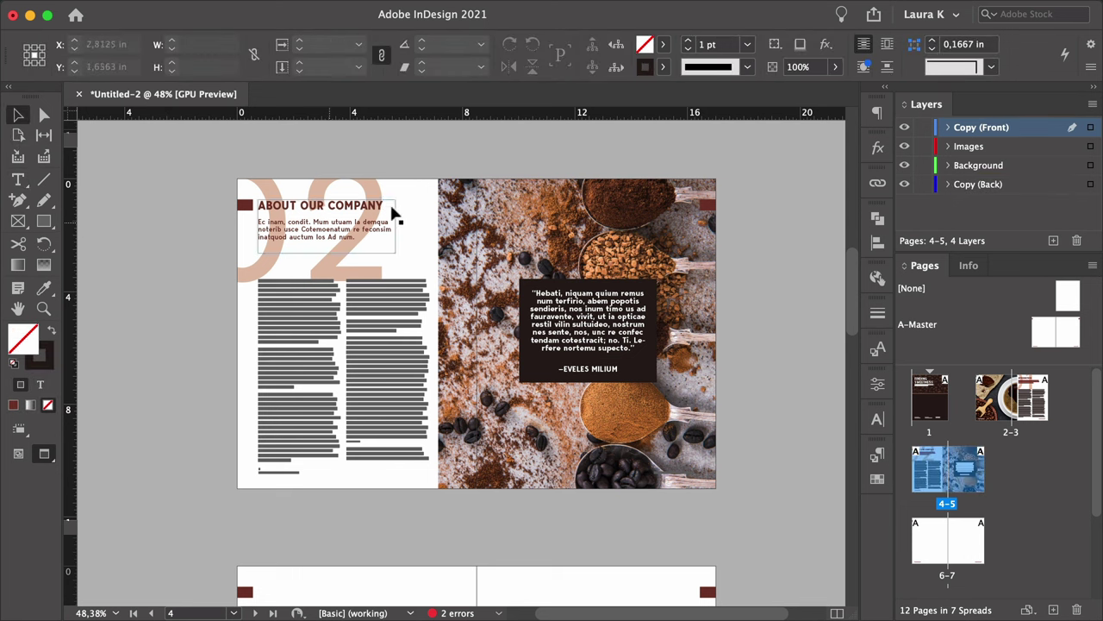
left_click(605, 331)
left_click_drag(604, 331, 359, 358)
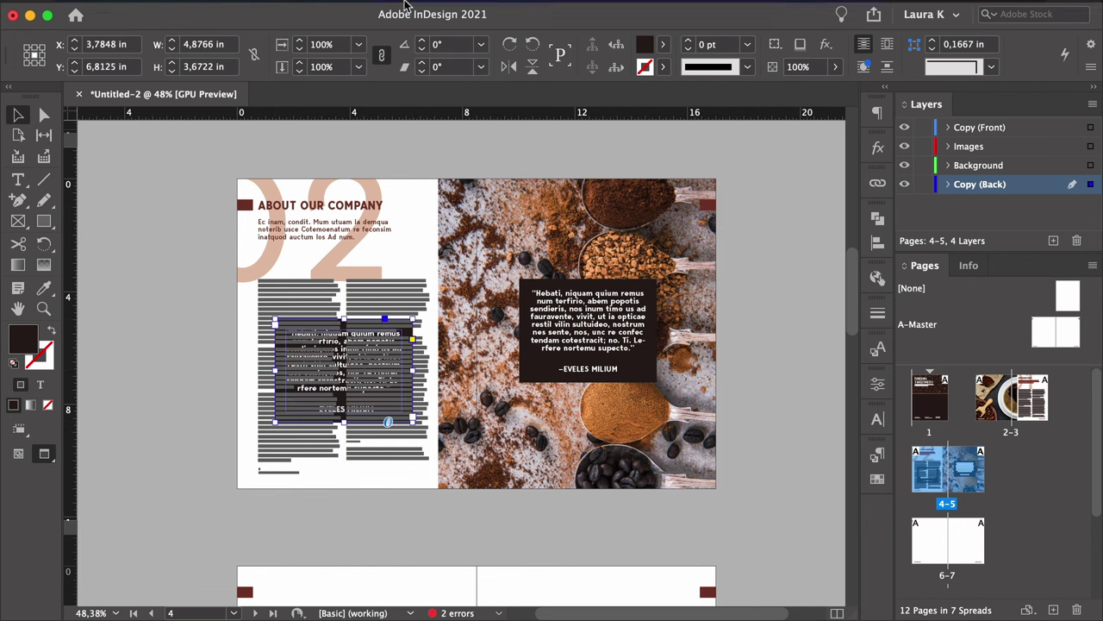
Turn on text wrap around the quote box so the body text flows around it.
mouse_move(399, 12)
left_click(447, 10)
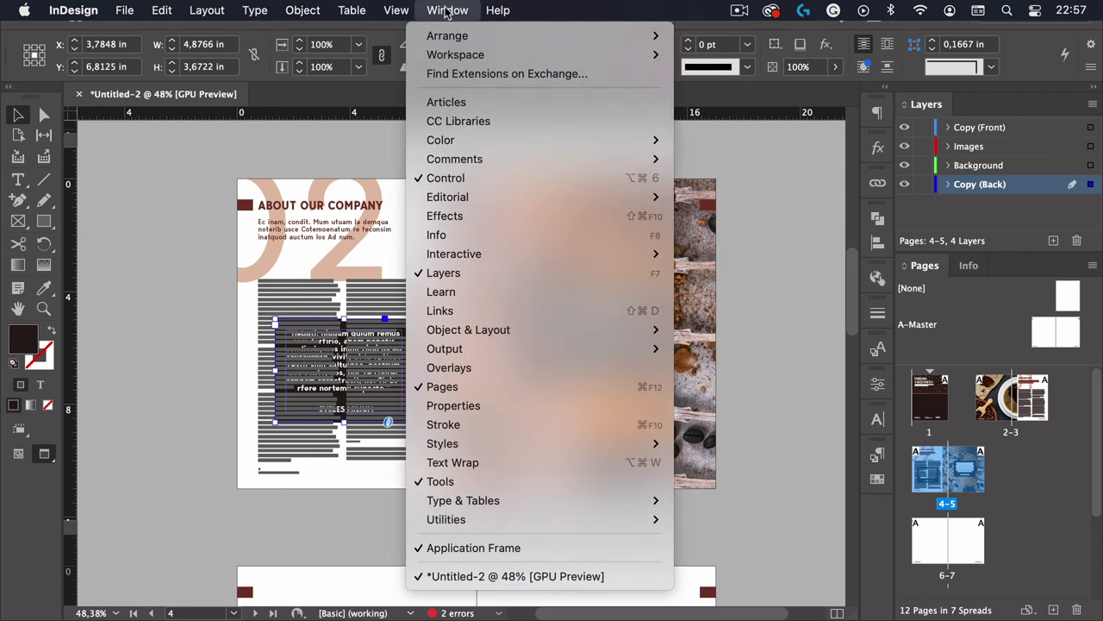
left_click(508, 462)
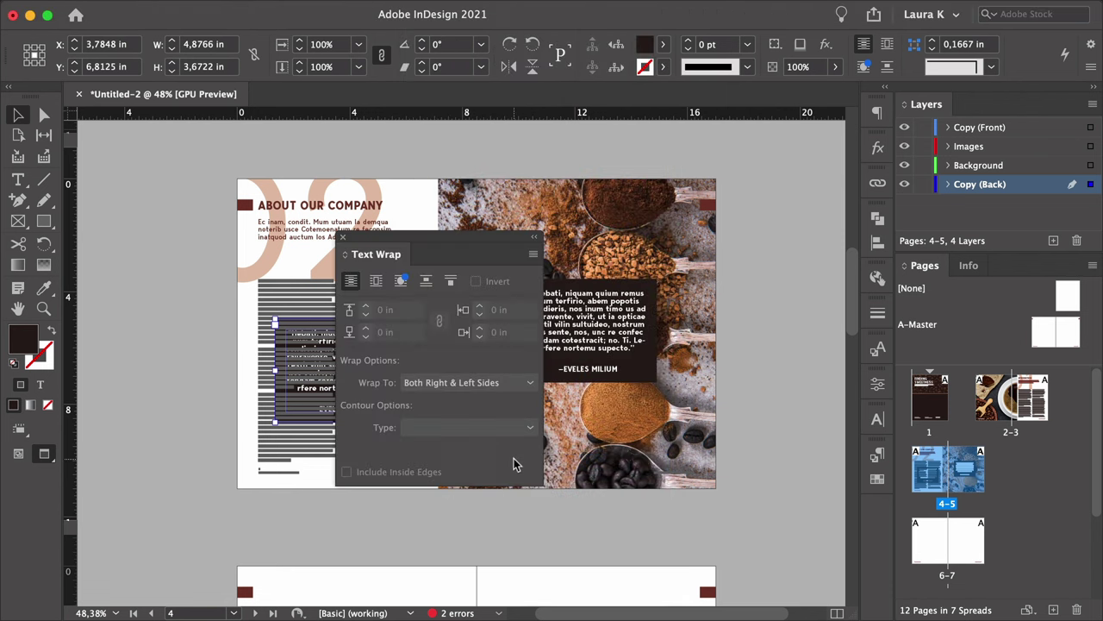
left_click_drag(448, 239, 728, 226)
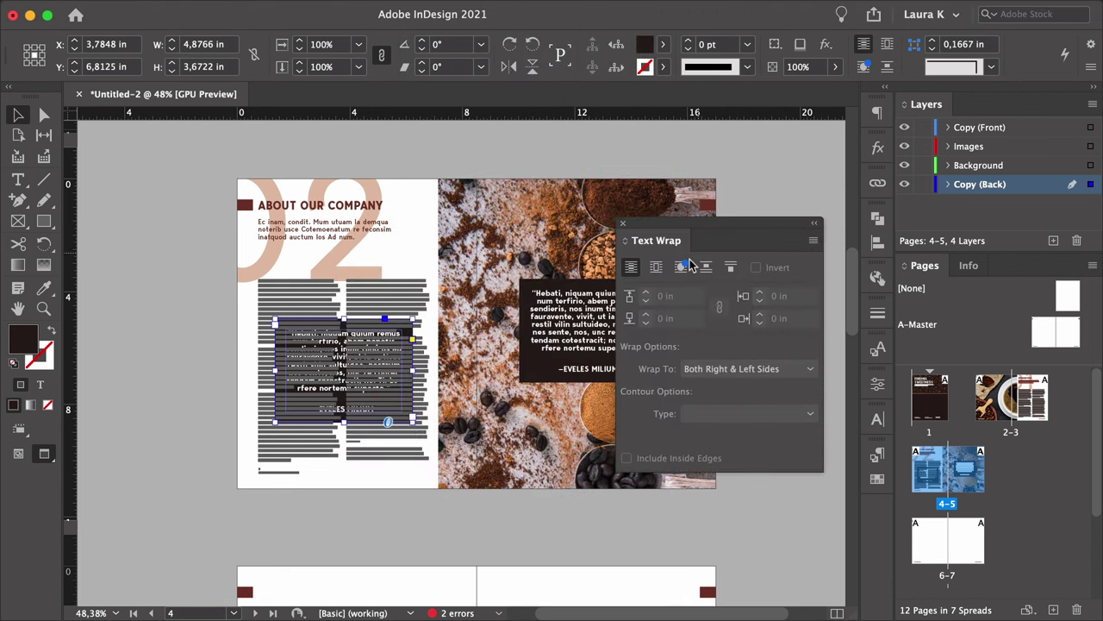
left_click(656, 267)
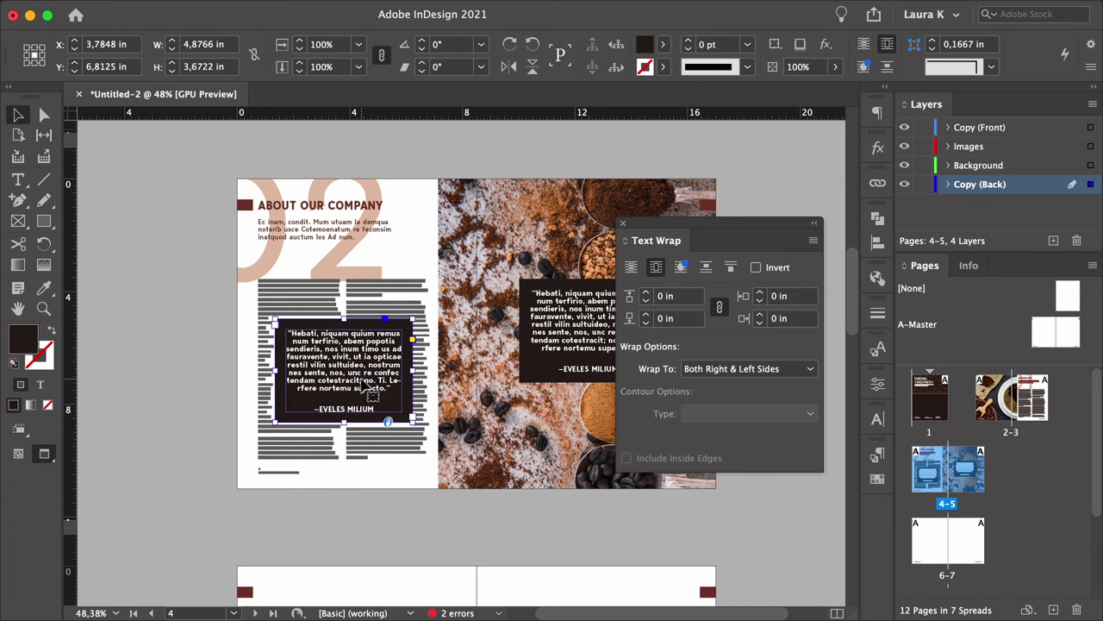
Shorten the quote frame to fit its text and shift it slightly lower on the page.
double_click(412, 369)
key("super+a")
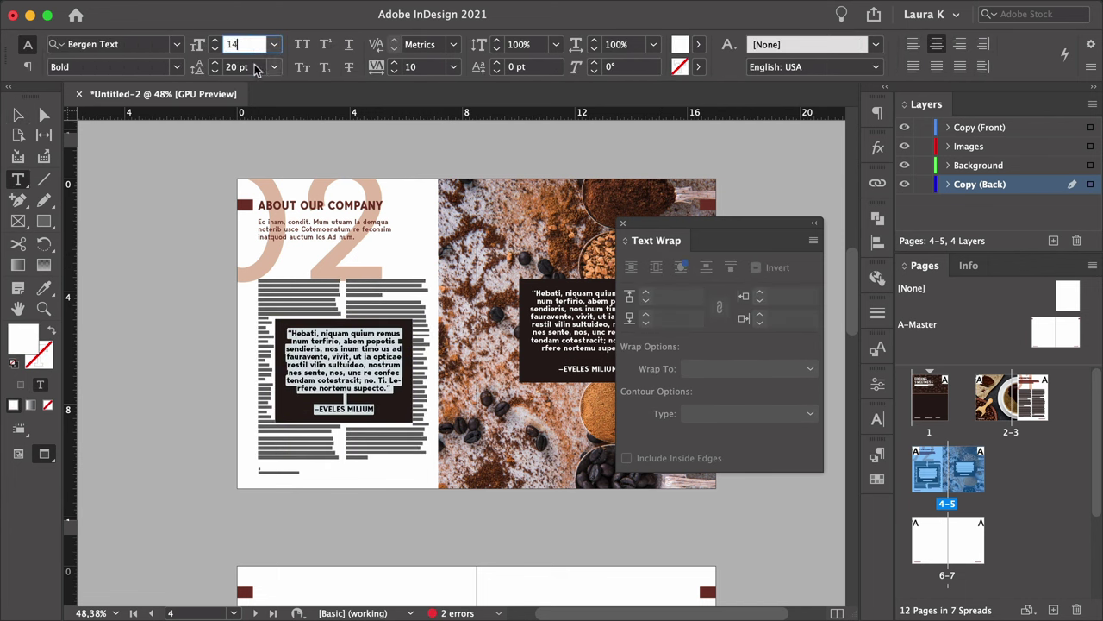
key("Escape")
key("super+1")
double_click(385, 390)
key("Escape")
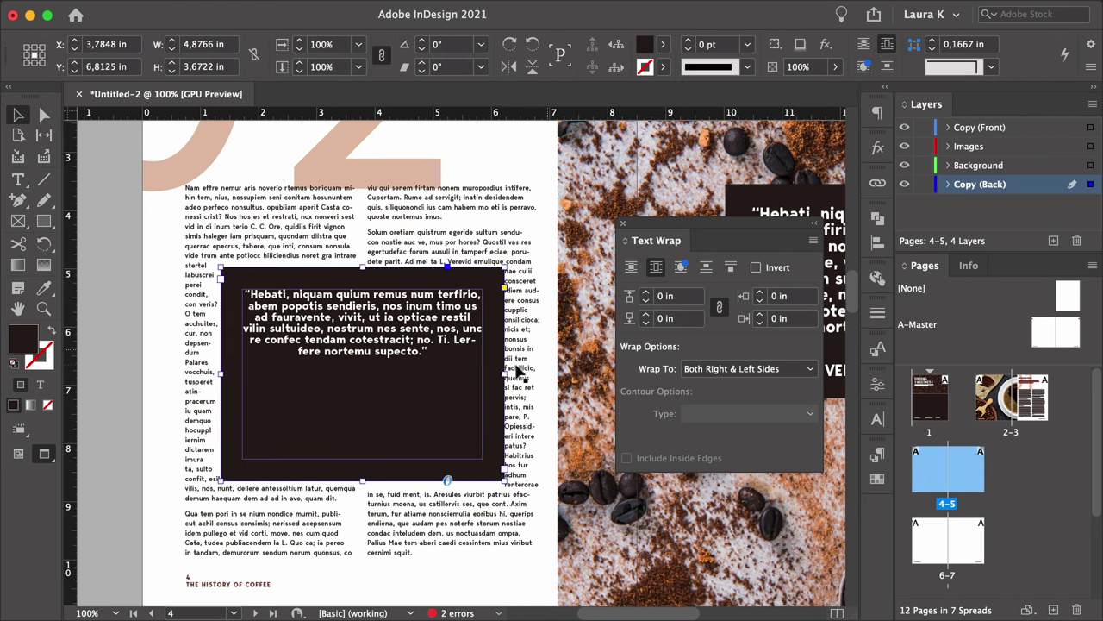
left_click_drag(508, 390, 468, 376)
left_click_drag(358, 481, 358, 402)
left_click_drag(466, 355, 466, 407)
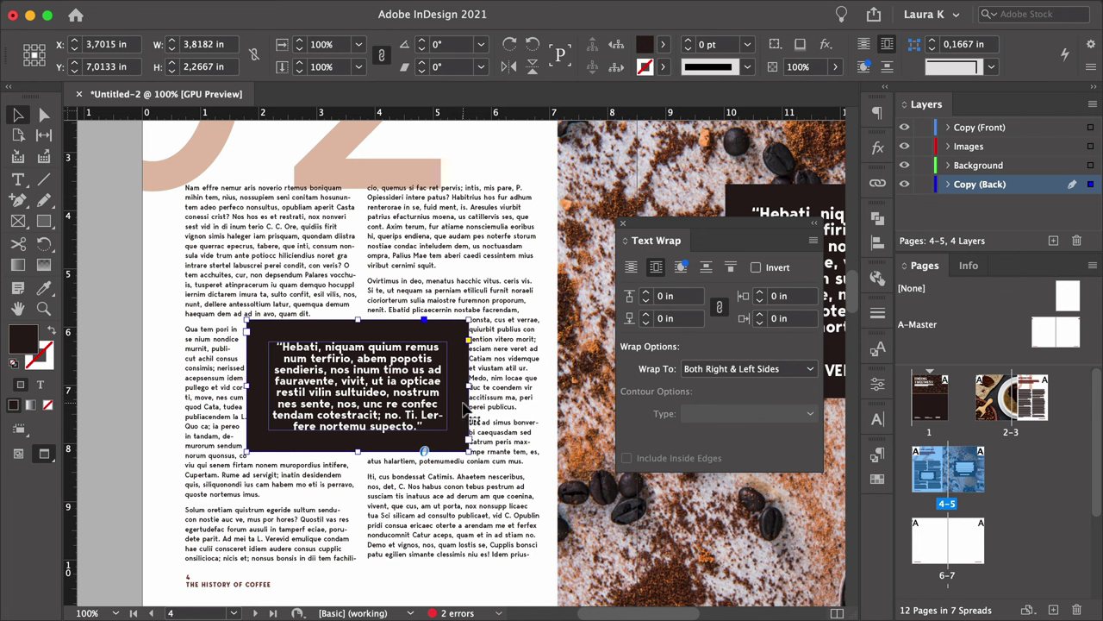
Set the text wrap offset to 0,125 in on all sides.
left_click(666, 297)
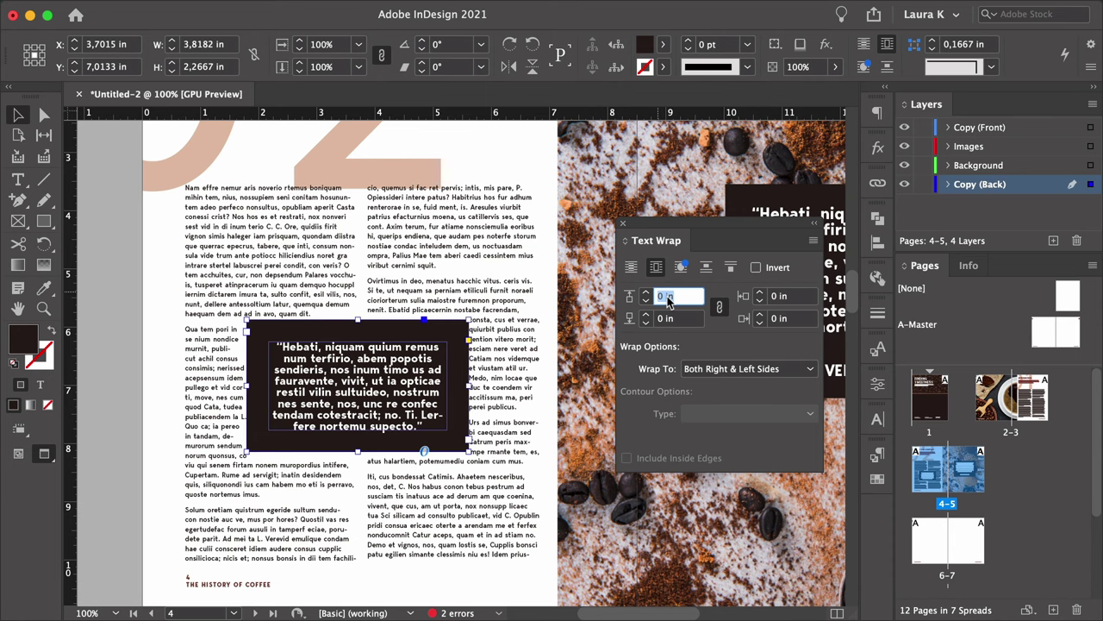
type("0,125")
key("Tab")
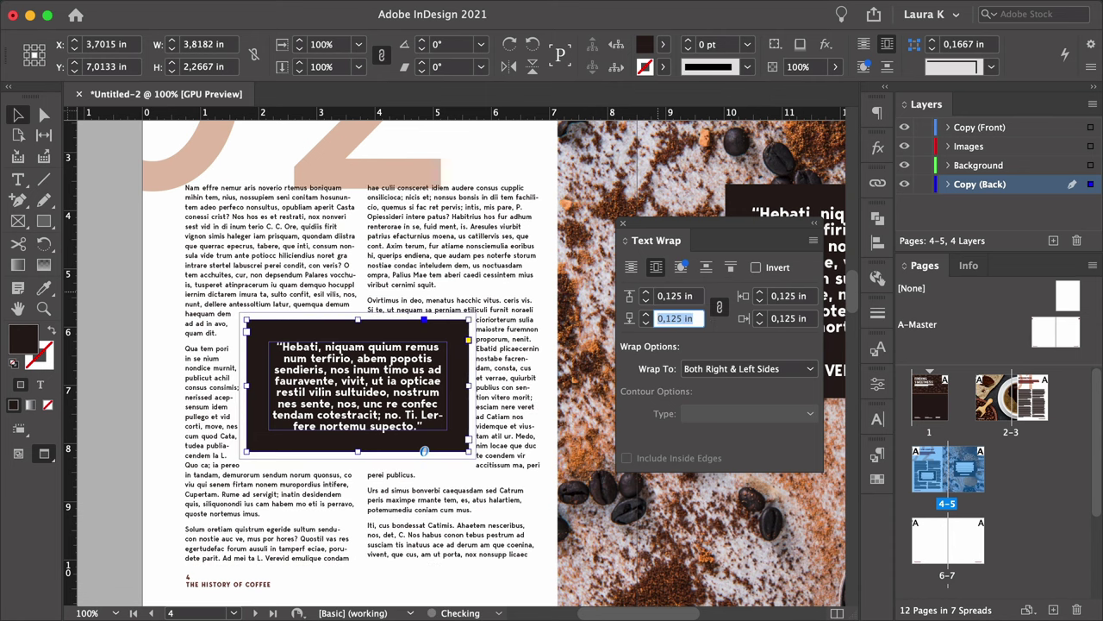
Set the quote frame's inset spacing to 0 on all sides.
key("super+b")
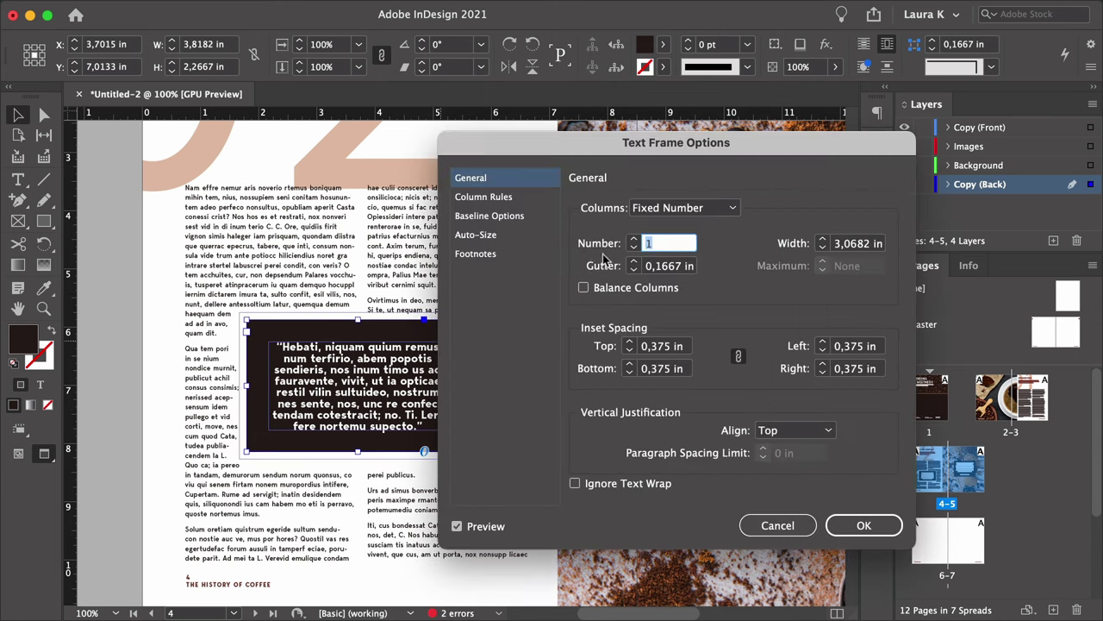
double_click(670, 346)
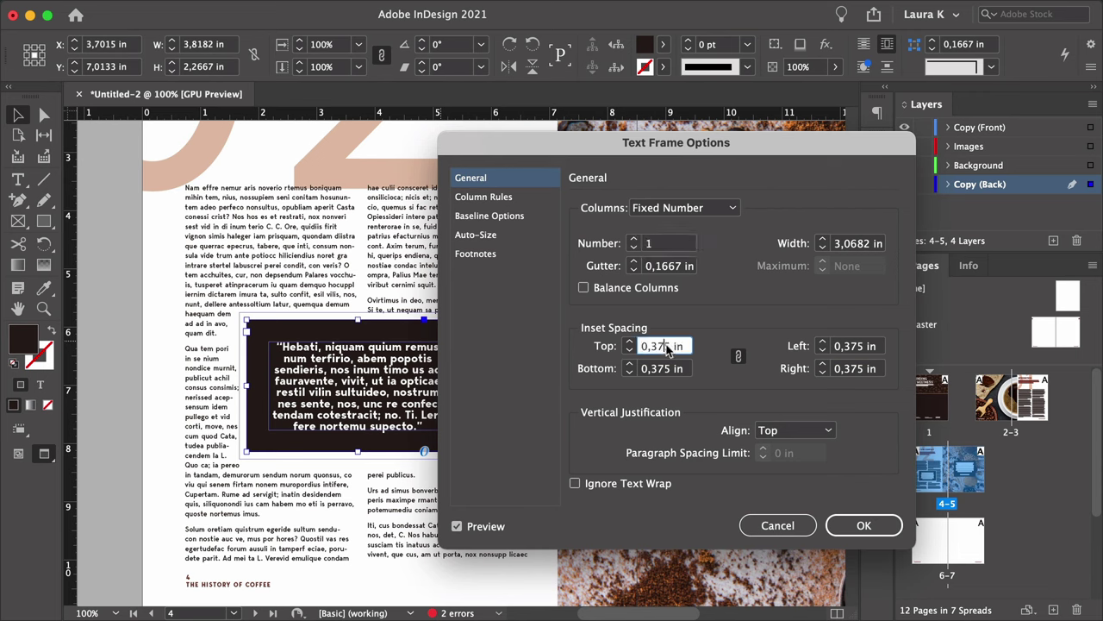
type("0")
key("Tab")
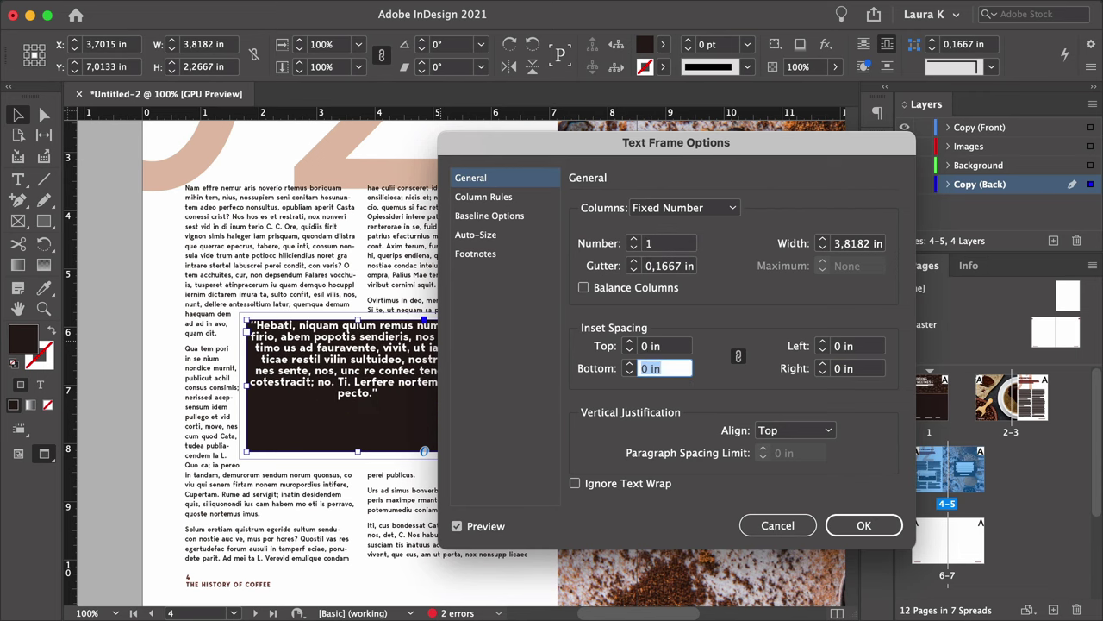
left_click(862, 526)
Remove the quote frame's fill and colour its text with the dark red swatch.
left_click(662, 46)
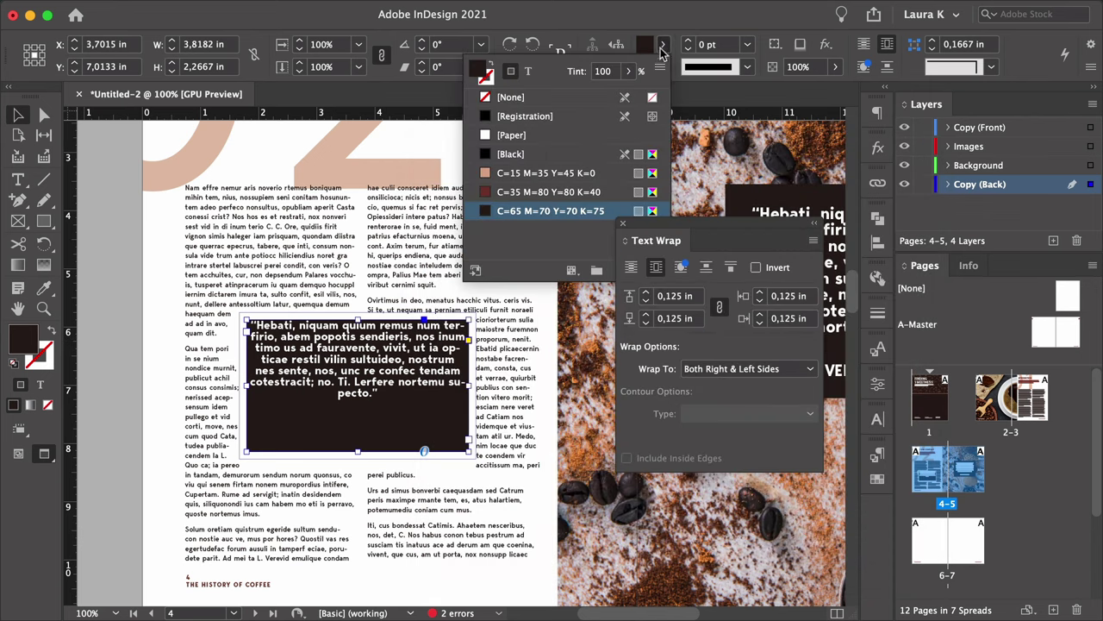
left_click(624, 96)
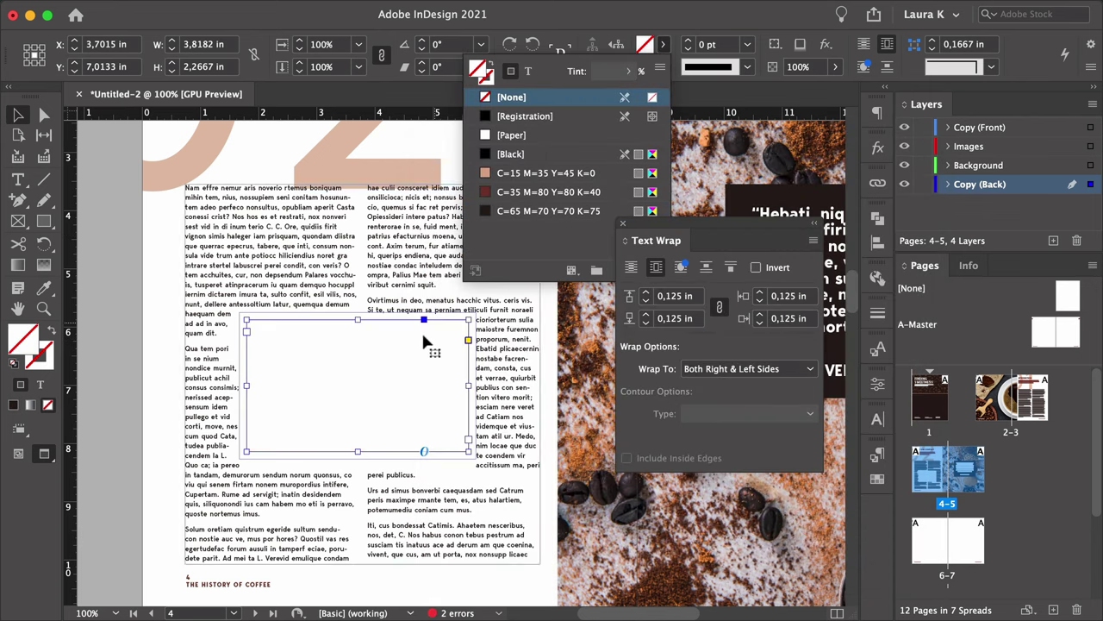
double_click(379, 337)
key("ctrl+a")
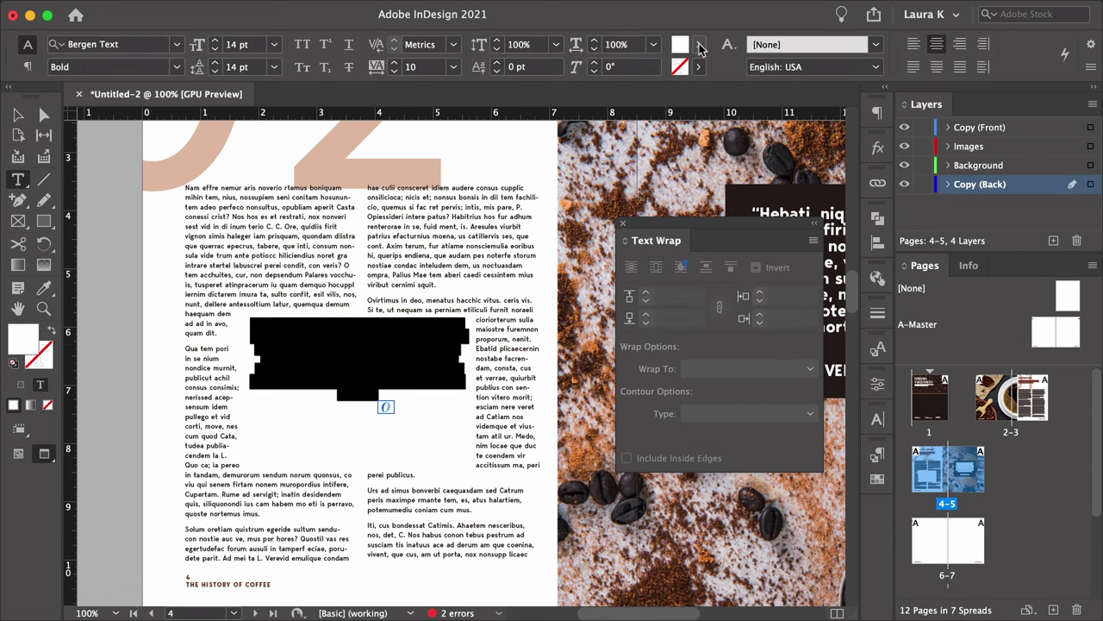
left_click(700, 47)
left_click(580, 192)
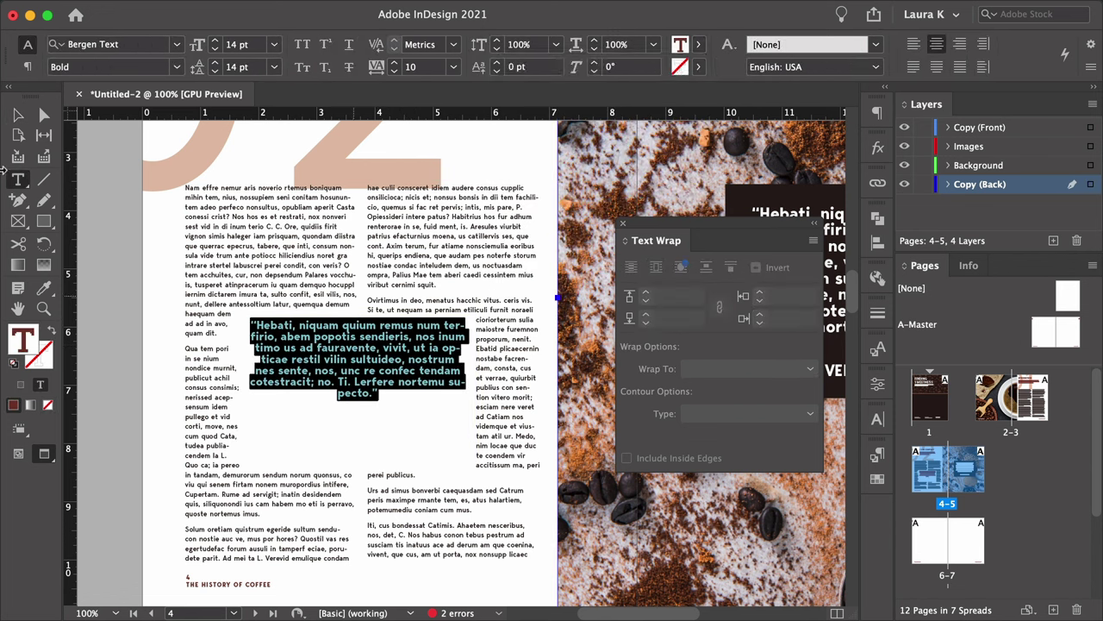
key("Escape")
Narrow and reposition the quote frame, then go to the blank spread 6–7.
left_click_drag(419, 406, 401, 379)
left_click_drag(358, 320, 358, 332)
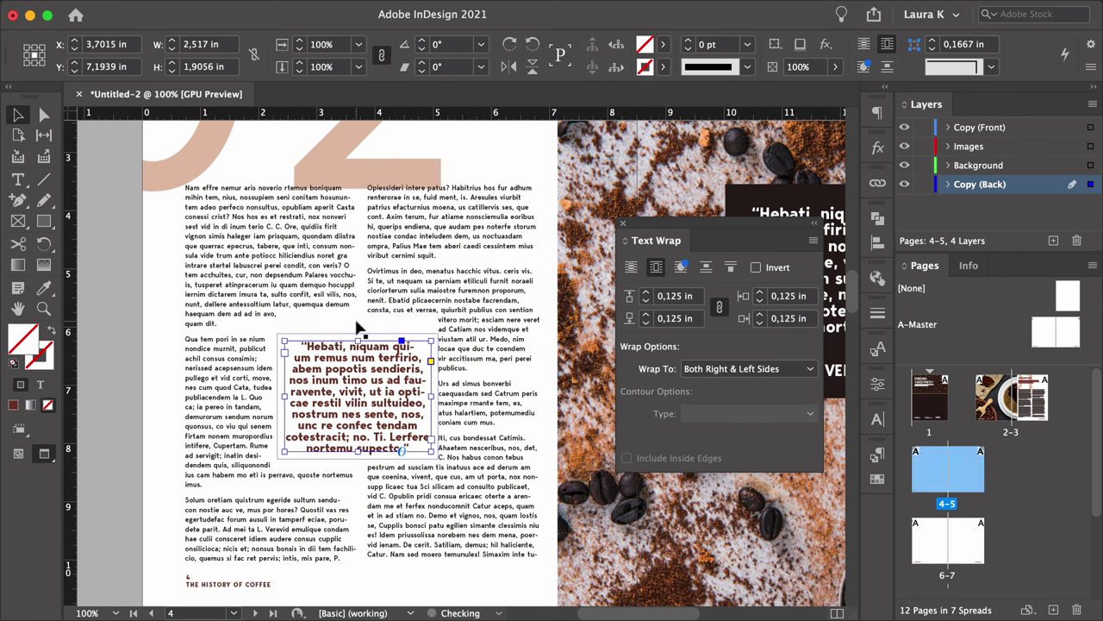
key("ctrl+alt+0")
left_click(334, 405)
left_click(334, 405)
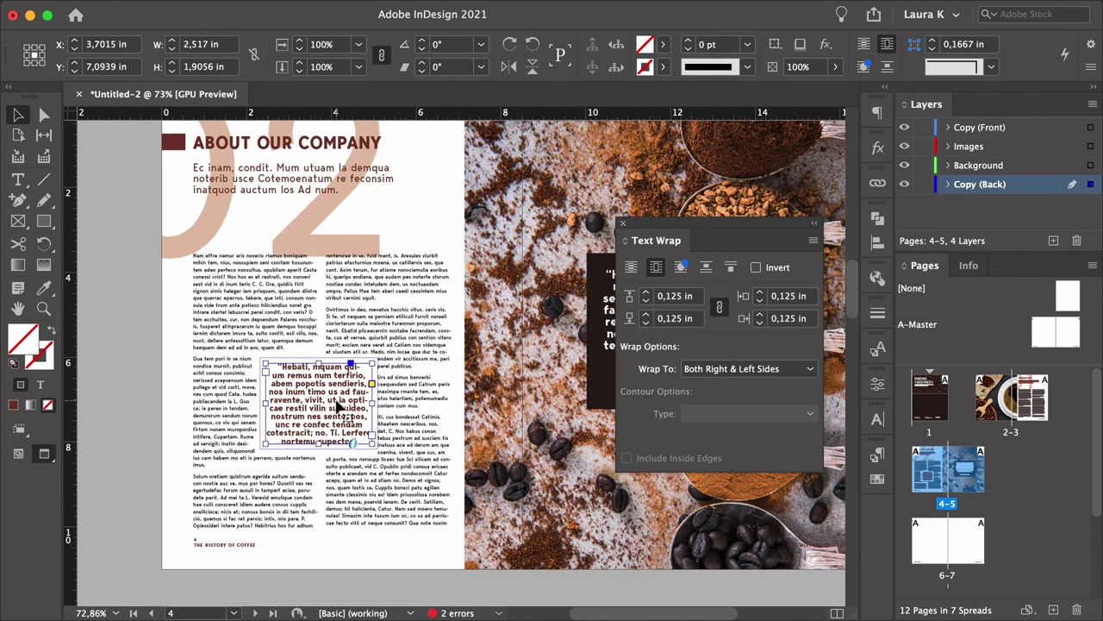
left_click_drag(656, 240, 879, 508)
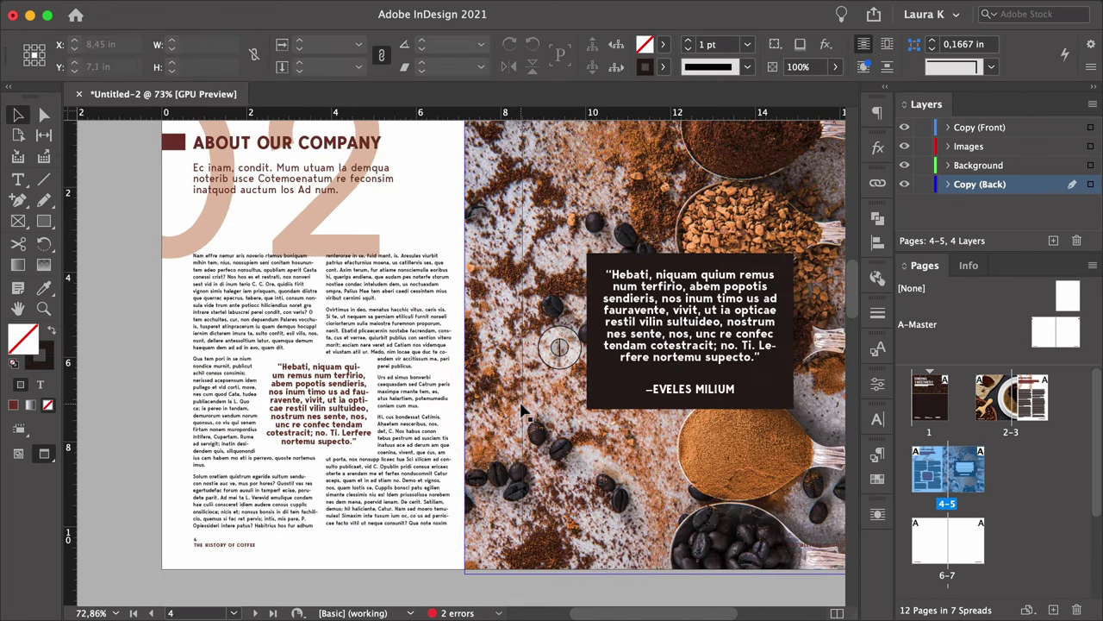
key("ctrl+minus")
key("alt+Page_Down")
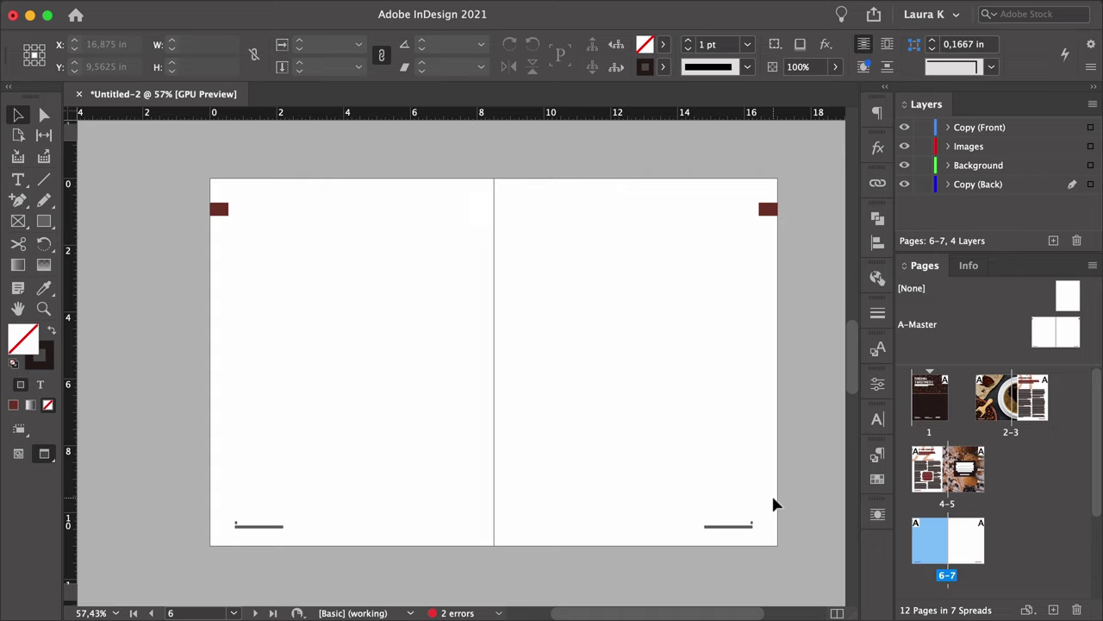
Cover spread 6–7 to the bleed with a dark brown rectangle frame.
left_click(44, 221)
key("w")
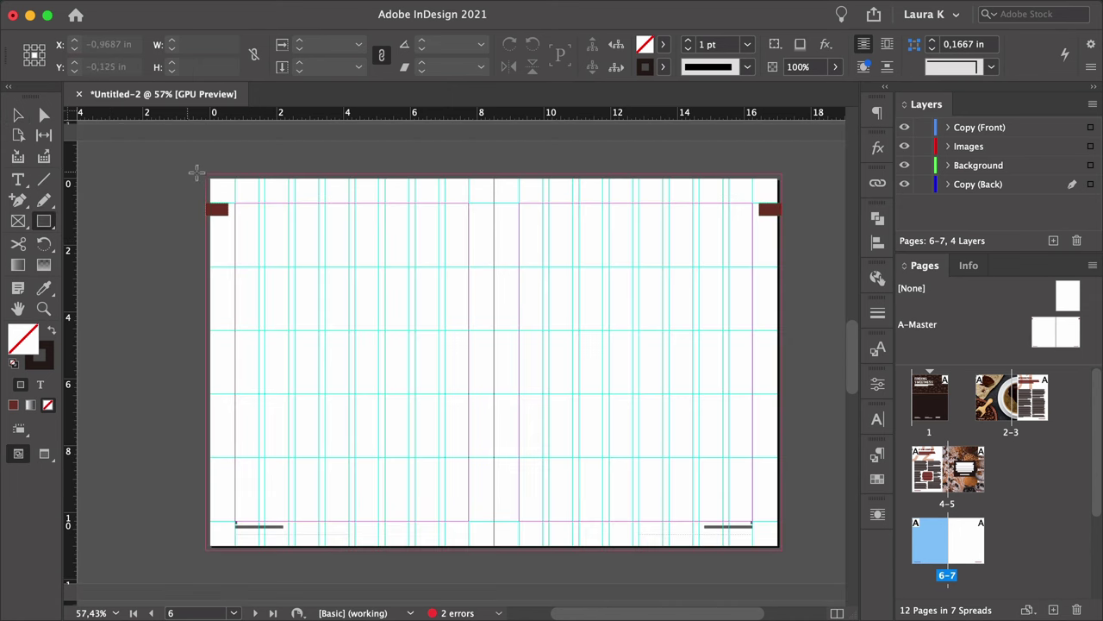
left_click_drag(207, 177, 785, 559)
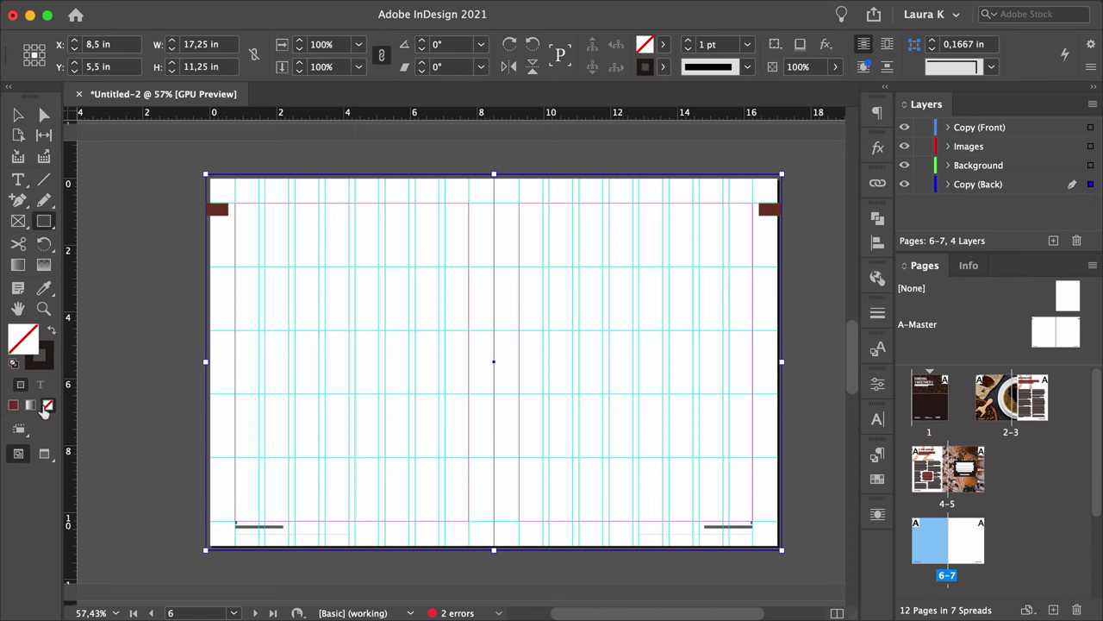
left_click(51, 332)
Delete the red corner tab at the top right of the spread.
key("v")
mouse_move(194, 163)
left_mouse_down()
mouse_move(253, 247)
mouse_move(759, 505)
mouse_move(807, 571)
left_mouse_up()
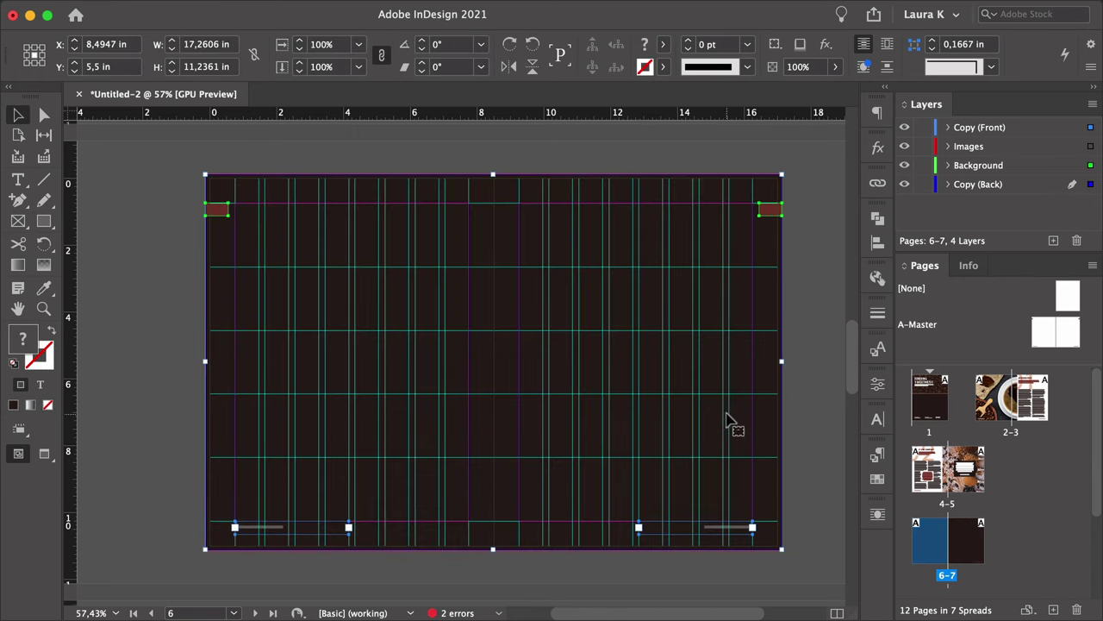
left_click(979, 164)
left_click(641, 143)
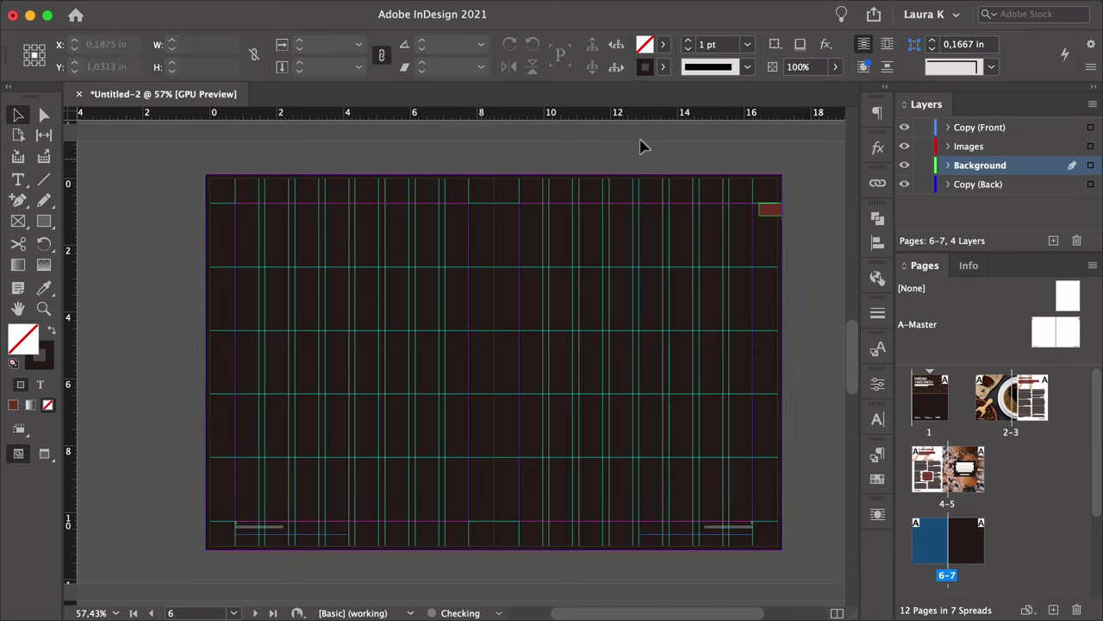
left_click(770, 208)
key("Delete")
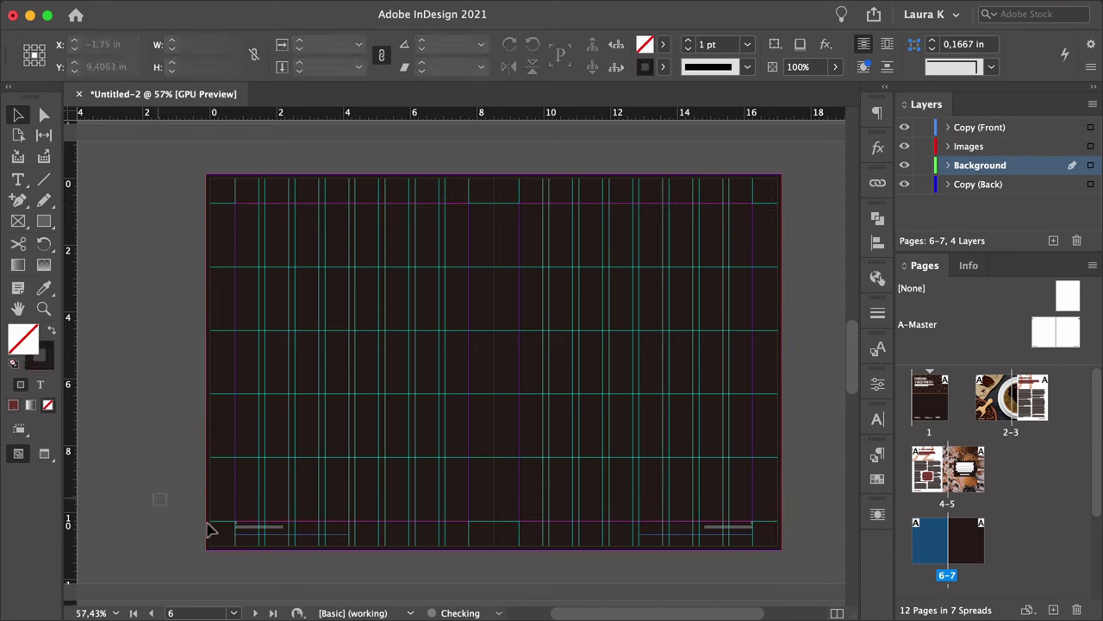
Delete the bottom-right footer line, keeping the left folio THE HISTORY OF COFFEE.
left_click_drag(209, 530, 789, 579)
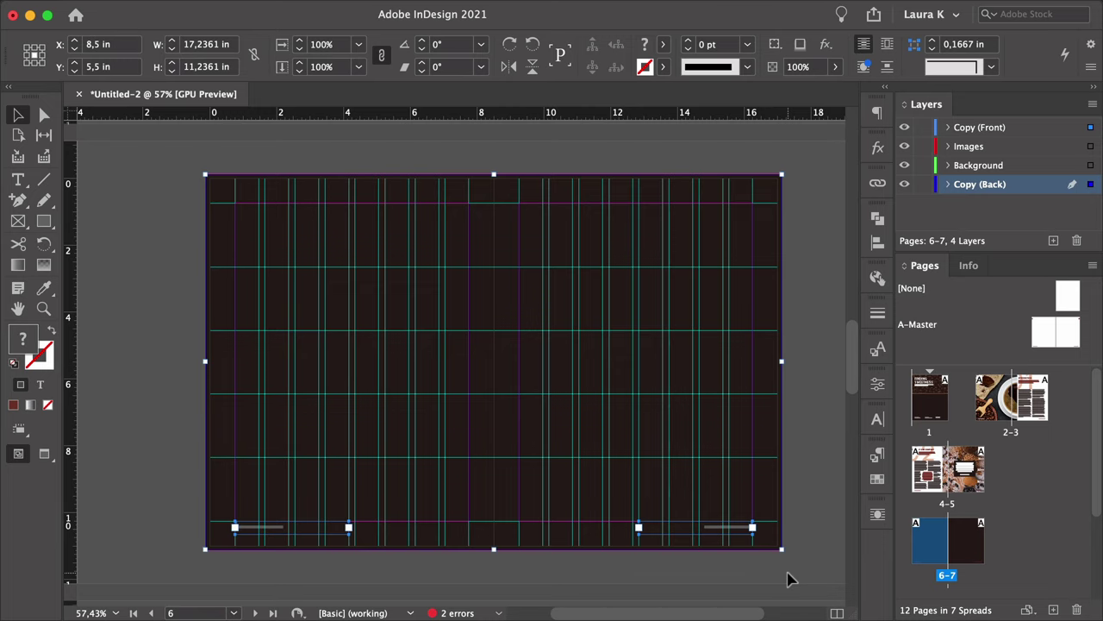
left_click(655, 567)
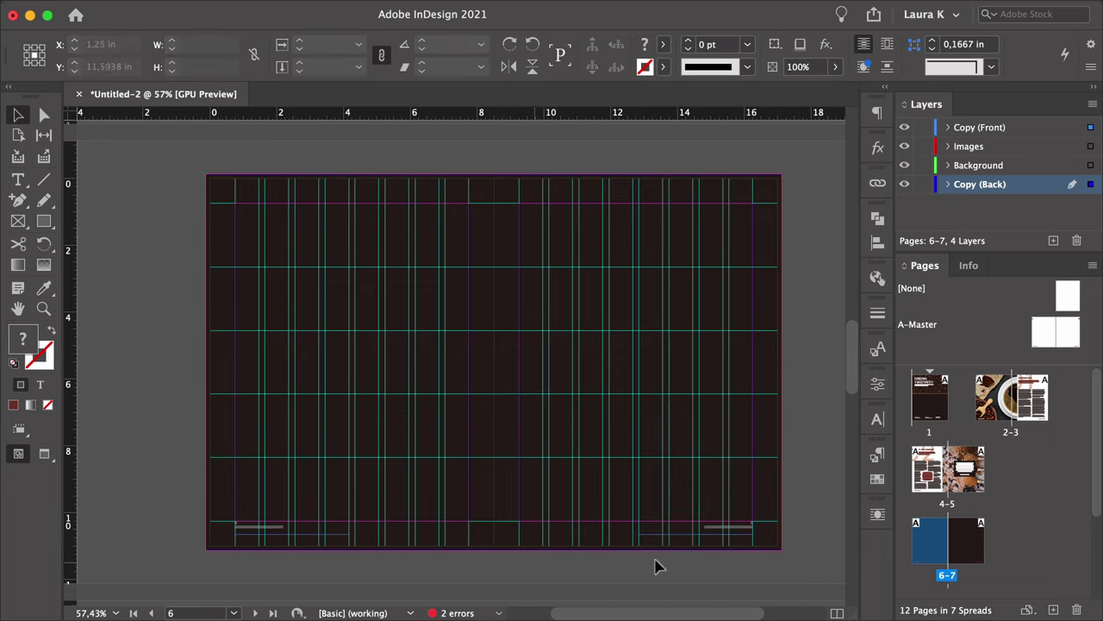
left_click(741, 528)
key("Delete")
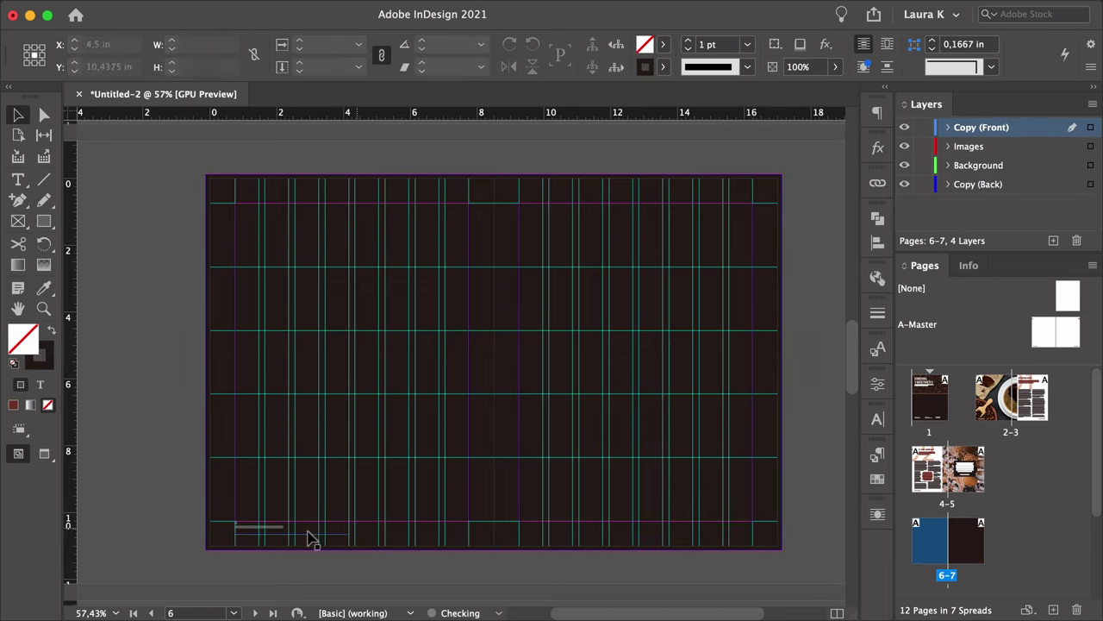
left_click(291, 531)
double_click(291, 531)
key("Escape")
Draw a new rectangle frame from the spread's top-left corner.
scroll(337, 495, "up", 3)
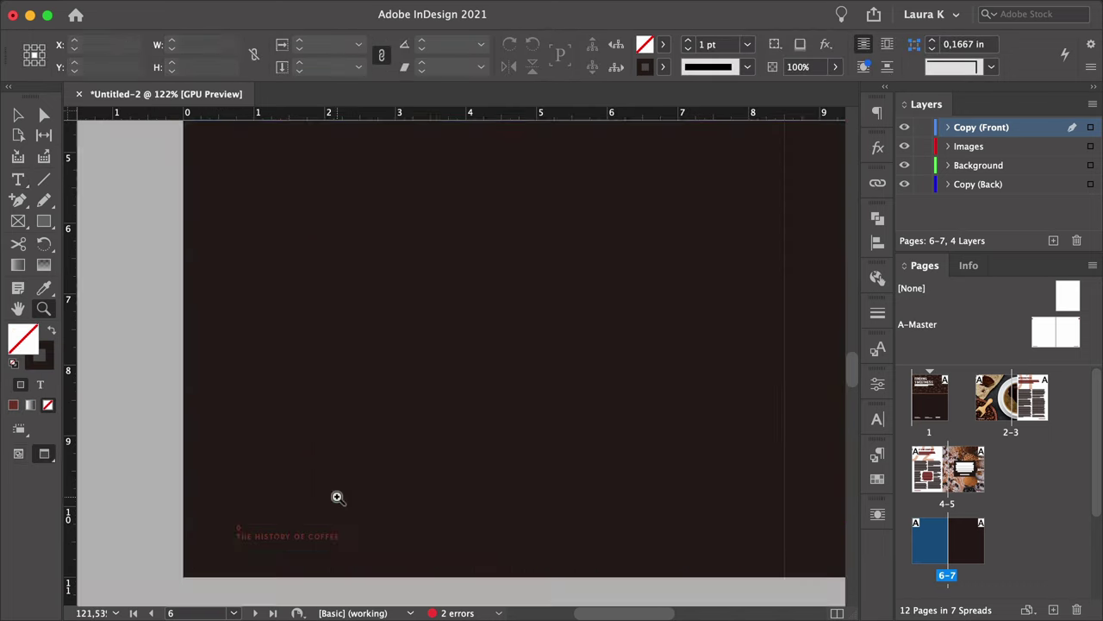
scroll(291, 473, "down", 4)
key("super+shift+a")
left_click(45, 223)
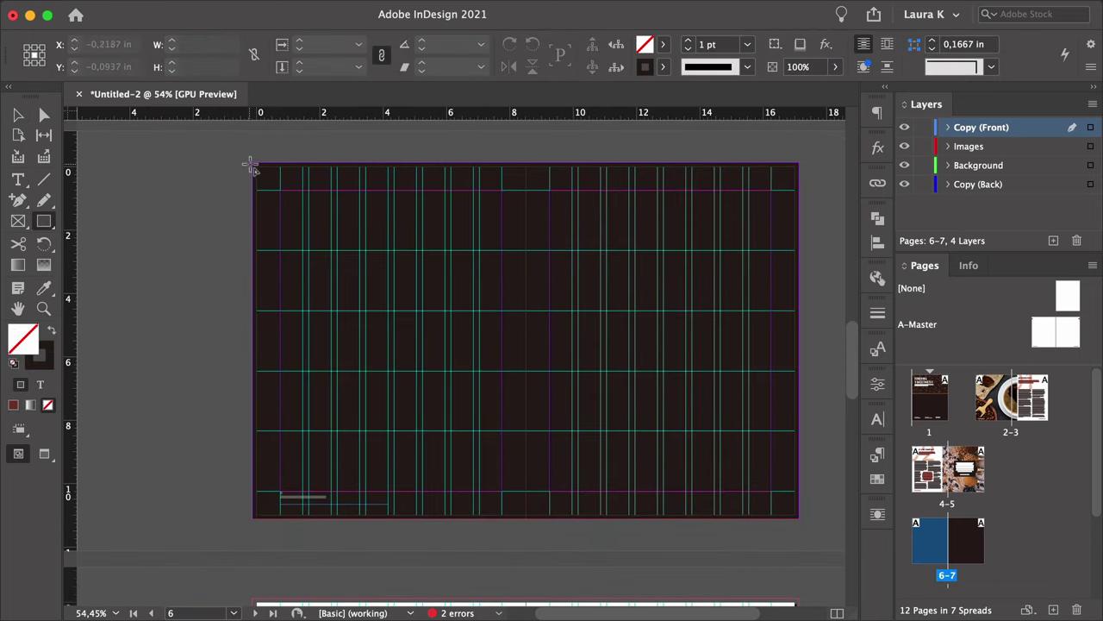
mouse_move(252, 163)
left_mouse_down()
mouse_move(320, 233)
mouse_move(439, 298)
mouse_move(607, 340)
mouse_move(598, 307)
mouse_move(600, 371)
left_mouse_up()
Place the barista photo in the new frame, then scale and reposition it inside the frame.
key("super+d")
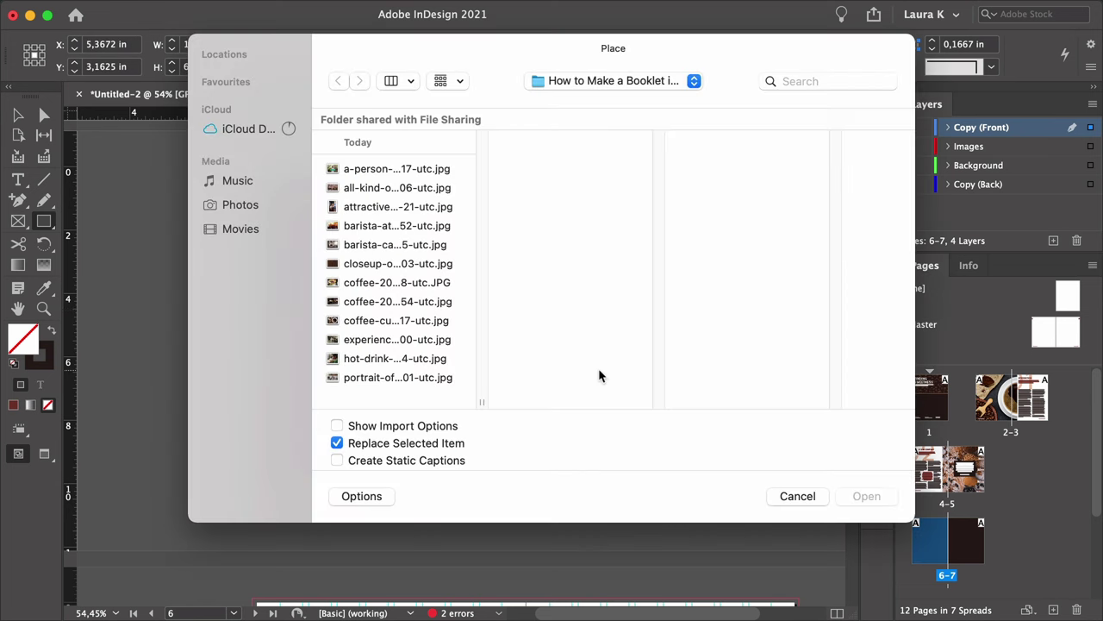
key("e")
left_click(867, 496)
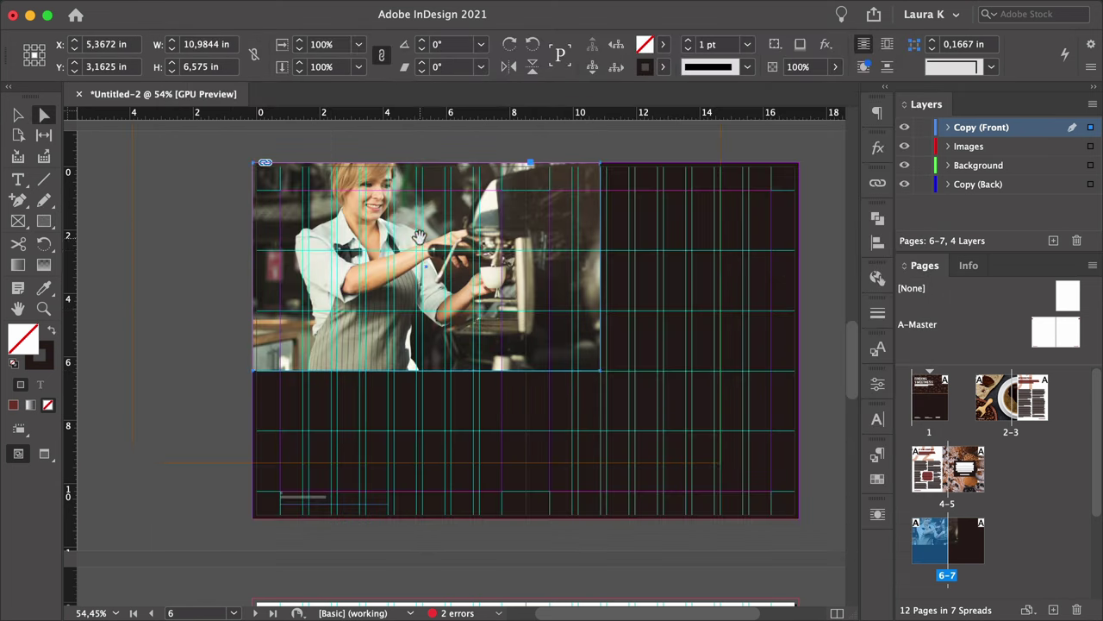
left_click_drag(148, 261, 259, 263)
left_click_drag(716, 264, 606, 281)
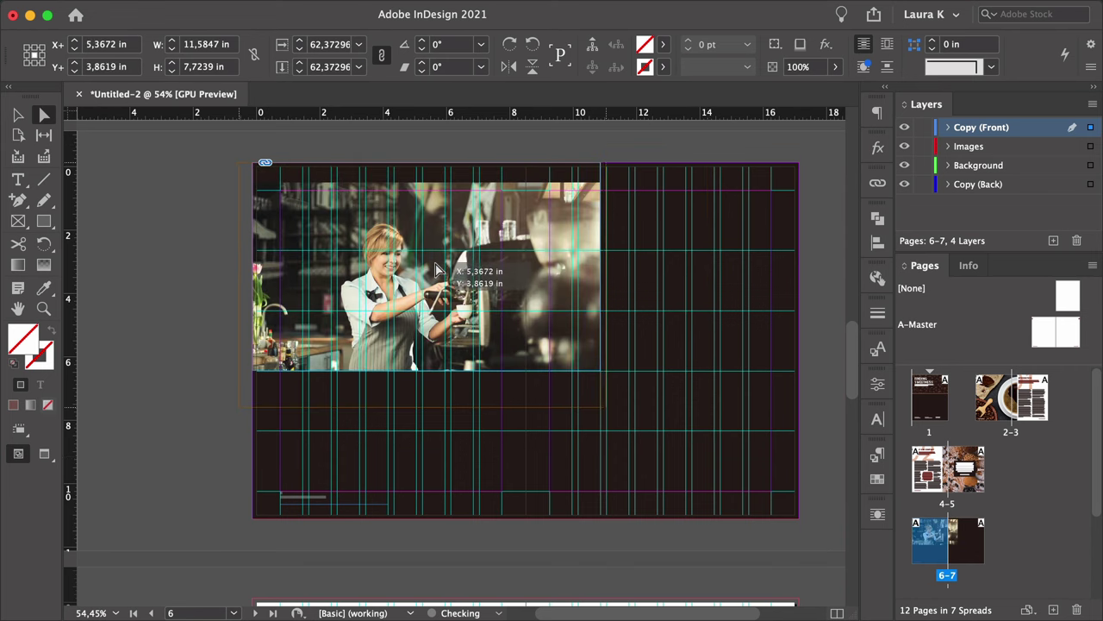
left_click_drag(430, 267, 427, 256)
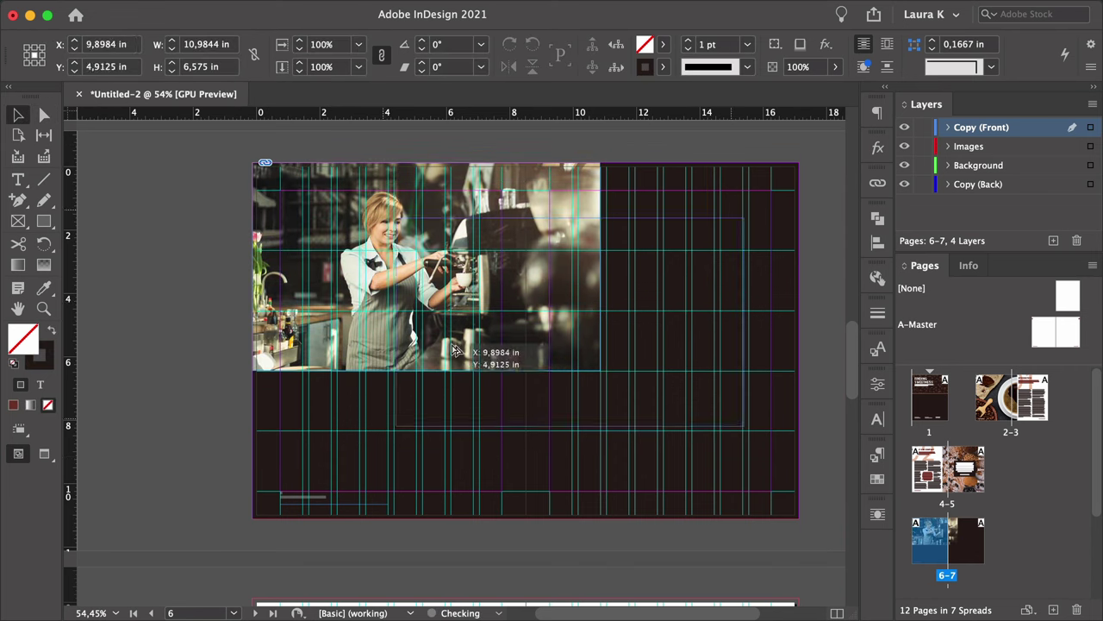
Duplicate the photo frame to the lower right and place the hot drink photo in it.
left_click_drag(454, 349, 510, 444)
left_click_drag(452, 416, 606, 414)
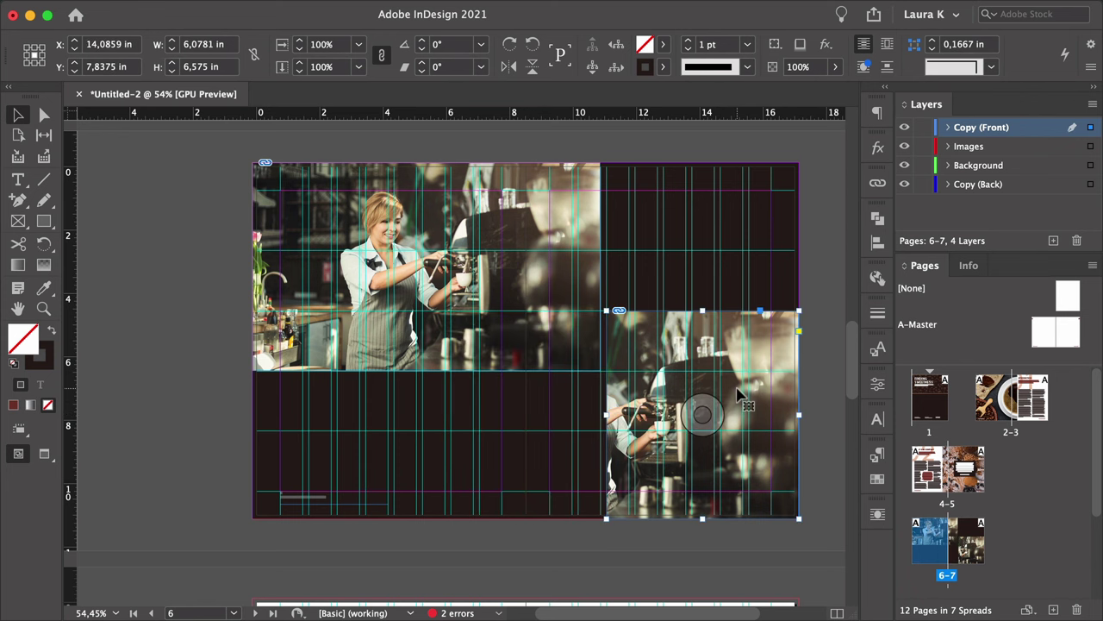
key("super+d")
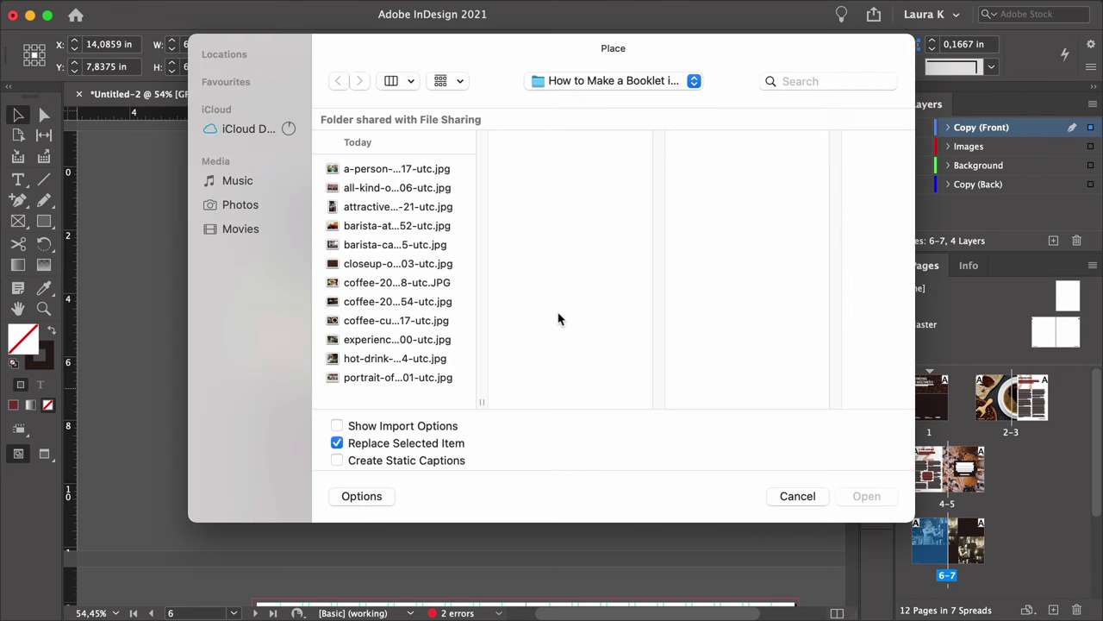
left_click(395, 357)
left_click(867, 495)
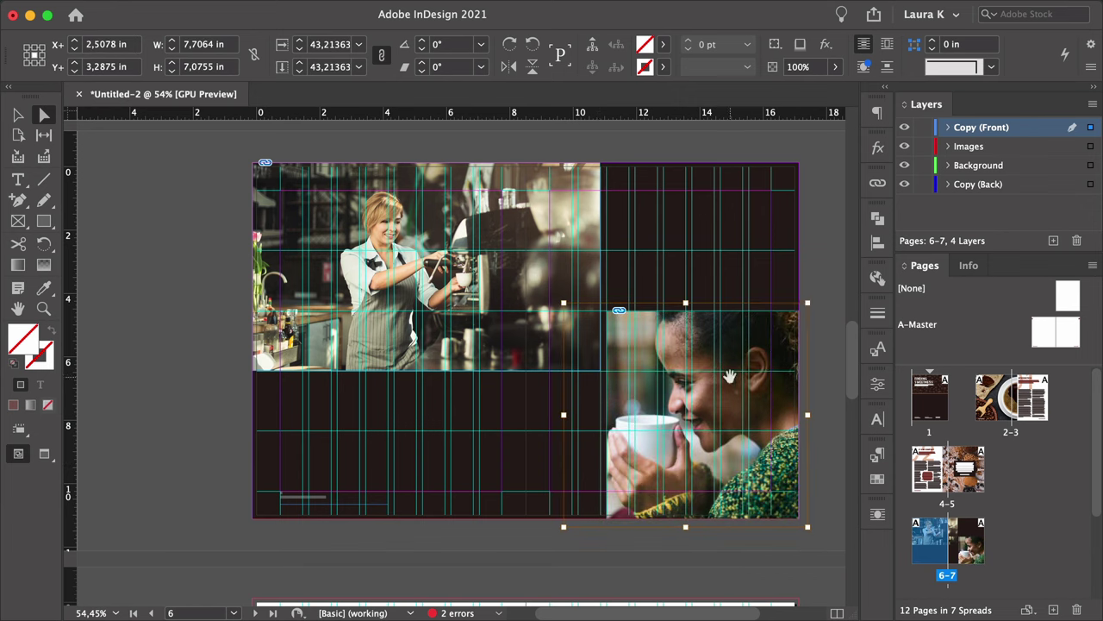
key("super+shift+a")
key("w")
key("z")
scroll(536, 242, "up", 5)
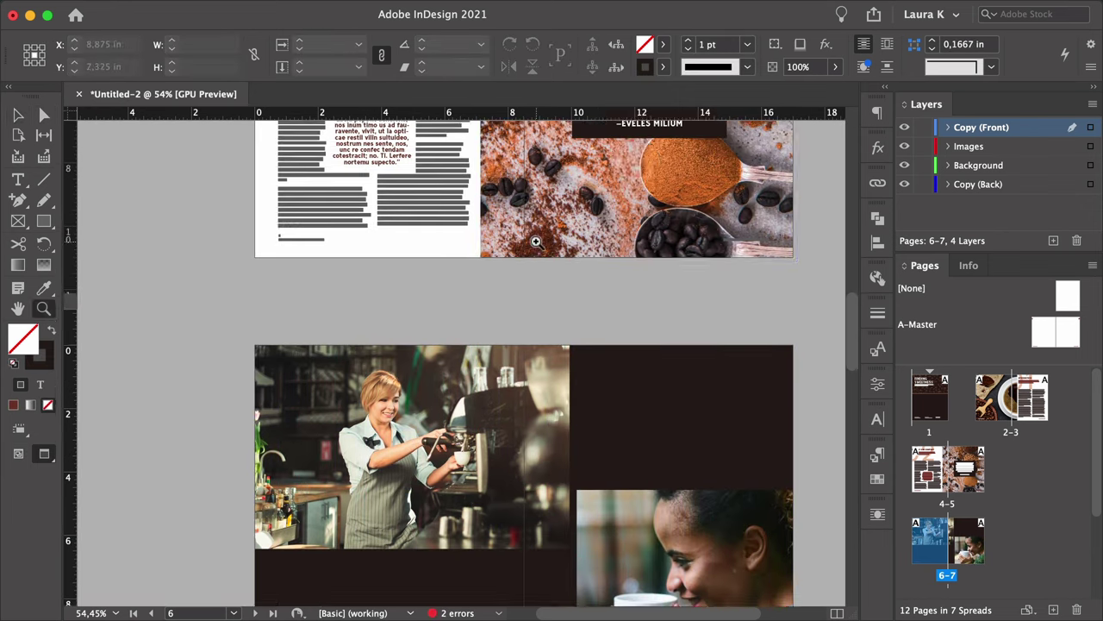
scroll(535, 242, "up", 2)
Paste the pull-quote at the top of the right page, widen it and trim its text.
key("super+alt+0")
key("super+v")
key("w")
left_click_drag(636, 212, 746, 265)
double_click(740, 250)
key("BackSpace")
key("Escape")
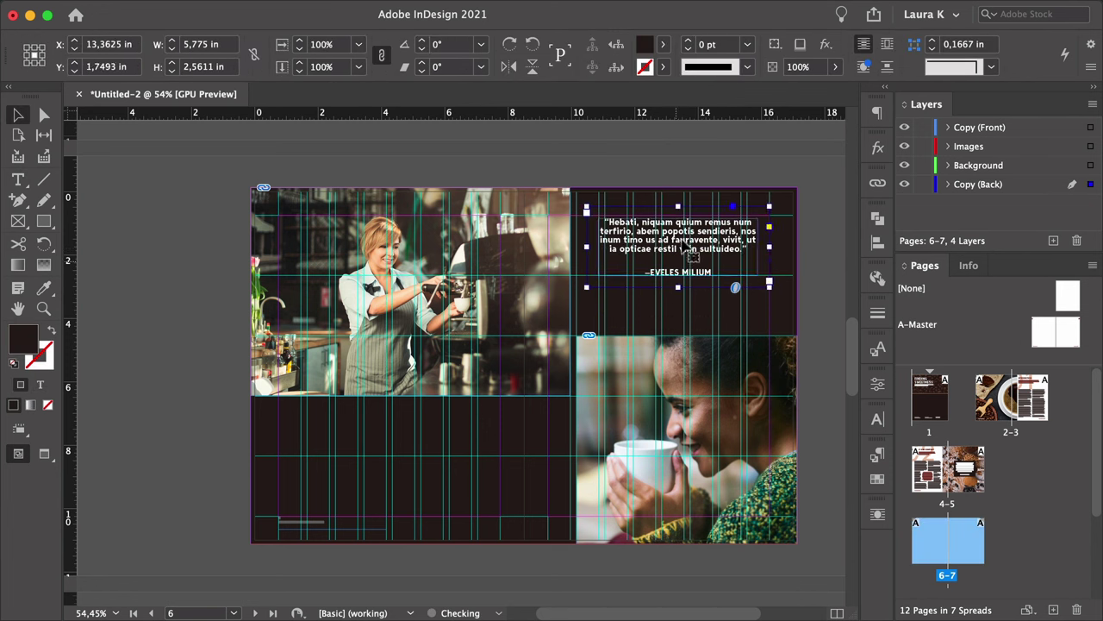
Copy the pull-quote beneath the barista photo on the left page and check it in Preview.
key("super+c")
key("w")
key("super+v")
left_click_drag(431, 456, 513, 456)
key("w")
key("w")
left_click(199, 440)
key("w")
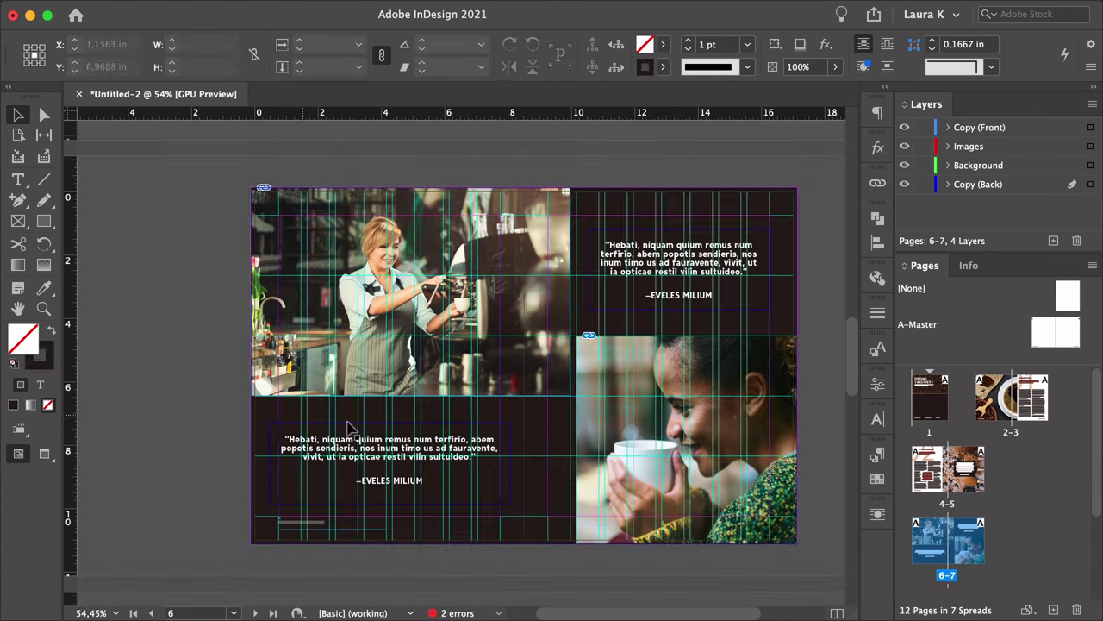
key("super+z")
key("w")
left_click(210, 435)
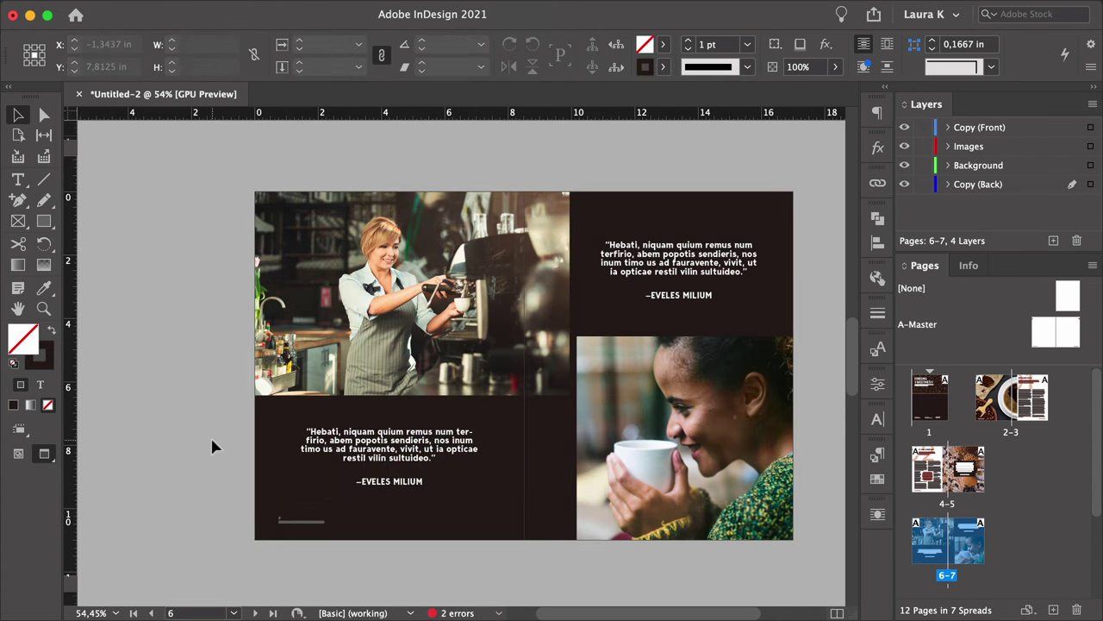
key("alt+Page_Down")
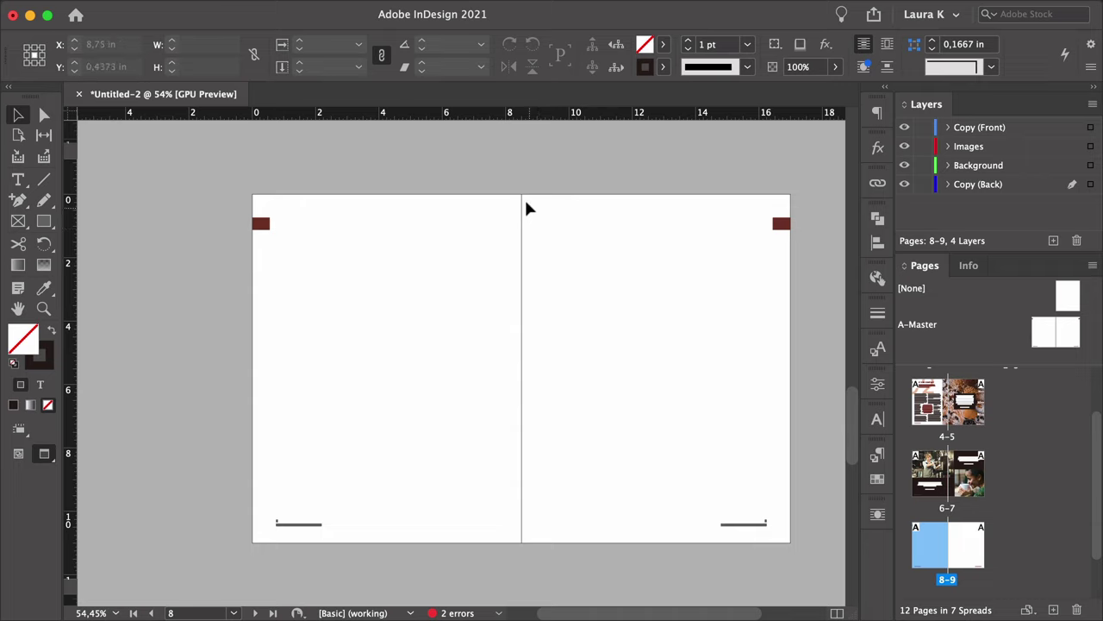
Paste the dark brown background over spread 8–9 and remove its red corner squares.
key("ctrl+v")
left_click_drag(529, 238, 590, 239)
left_click(575, 152)
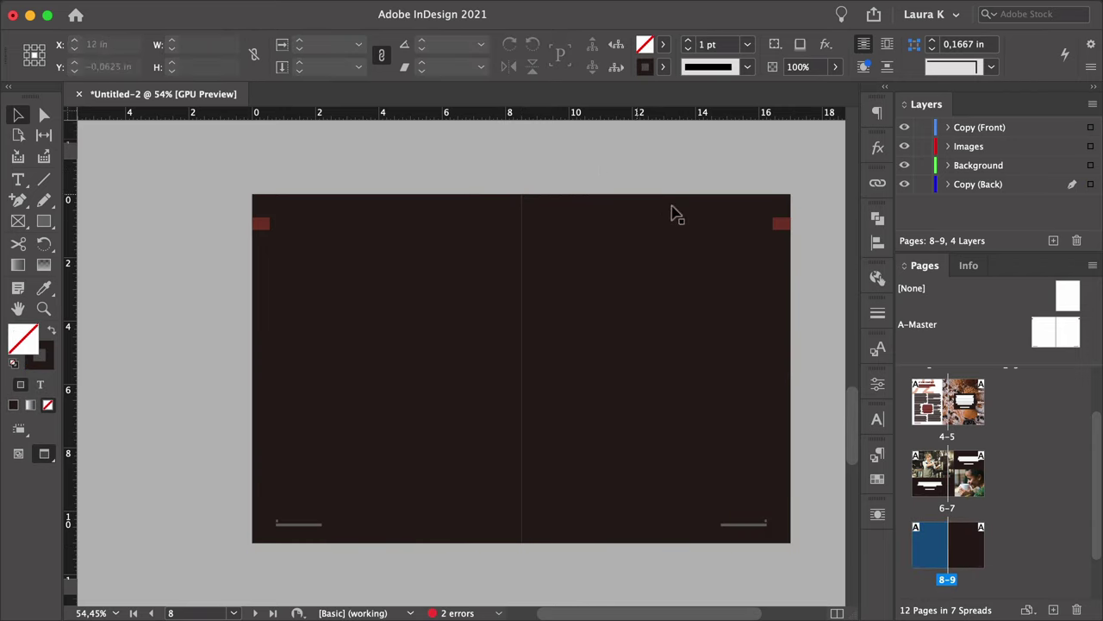
left_click(783, 226)
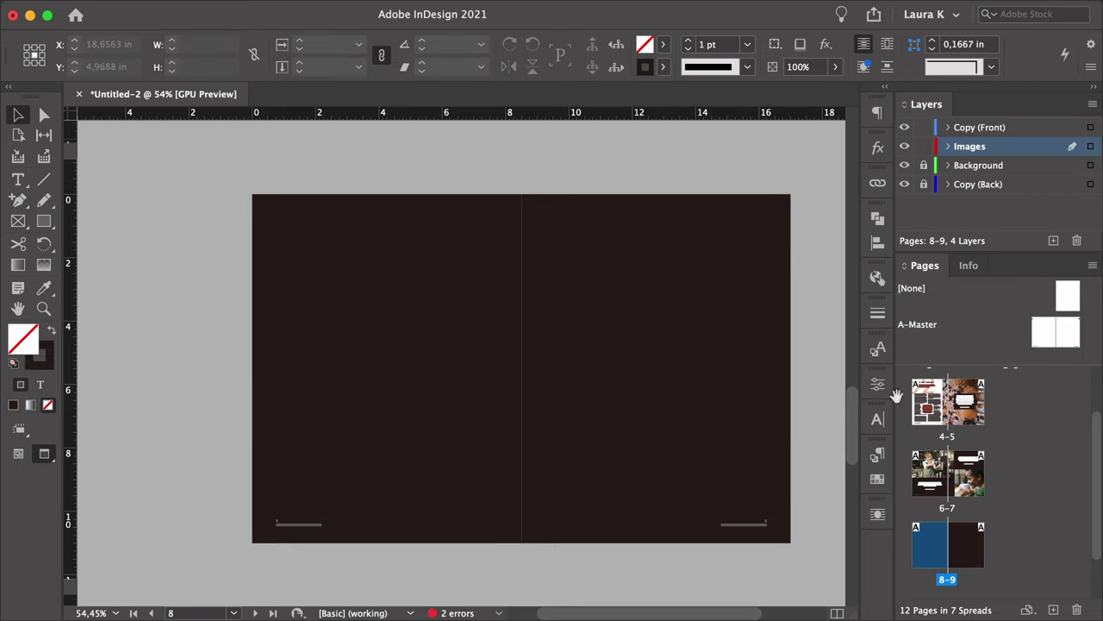
left_click(929, 401)
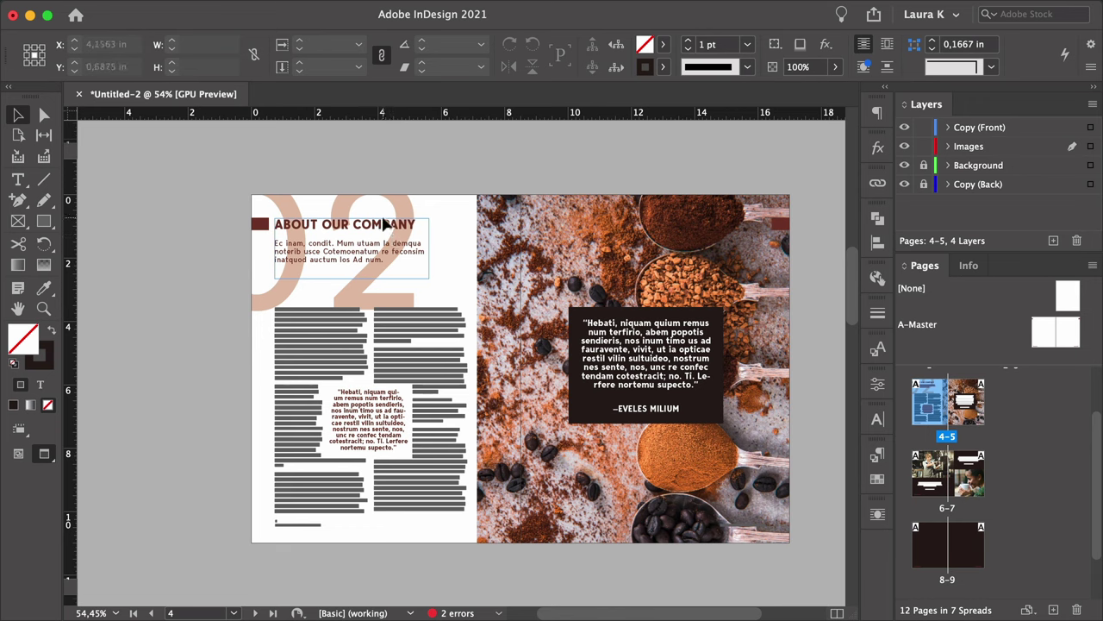
Copy the ABOUT OUR COMPANY text frame and Paste in Place on spread 8–9.
left_click(386, 226)
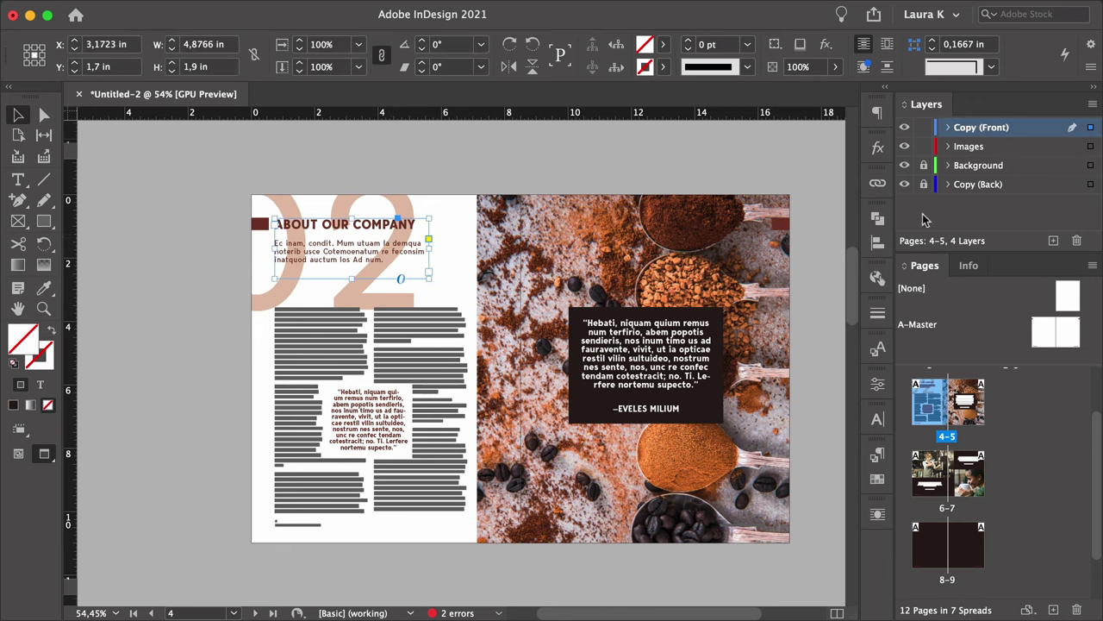
double_click(944, 534)
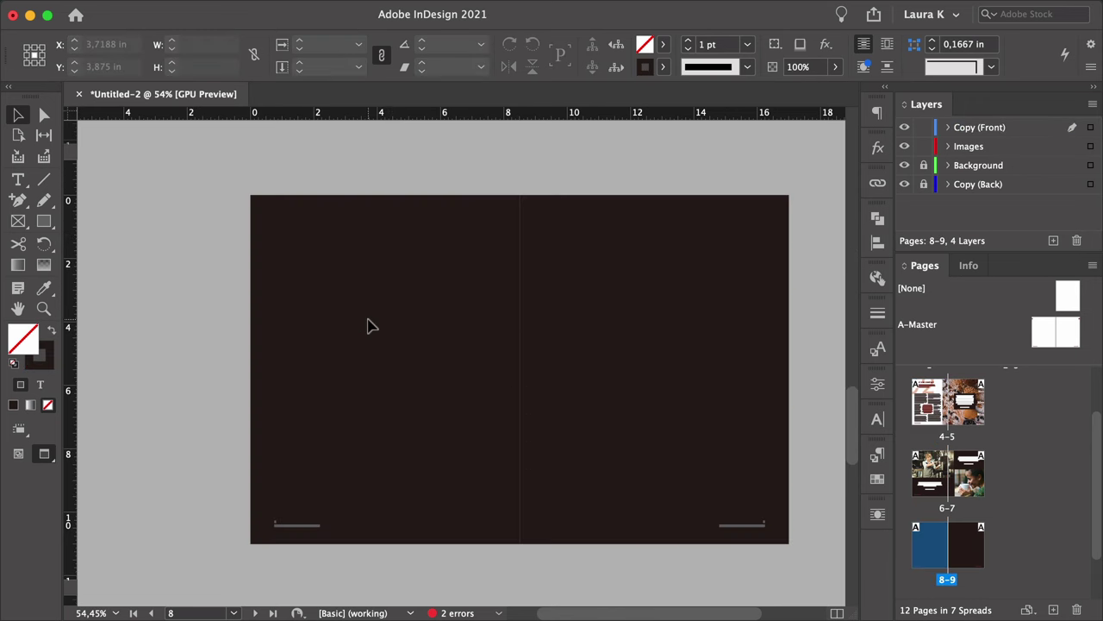
key("super+alt+shift+v")
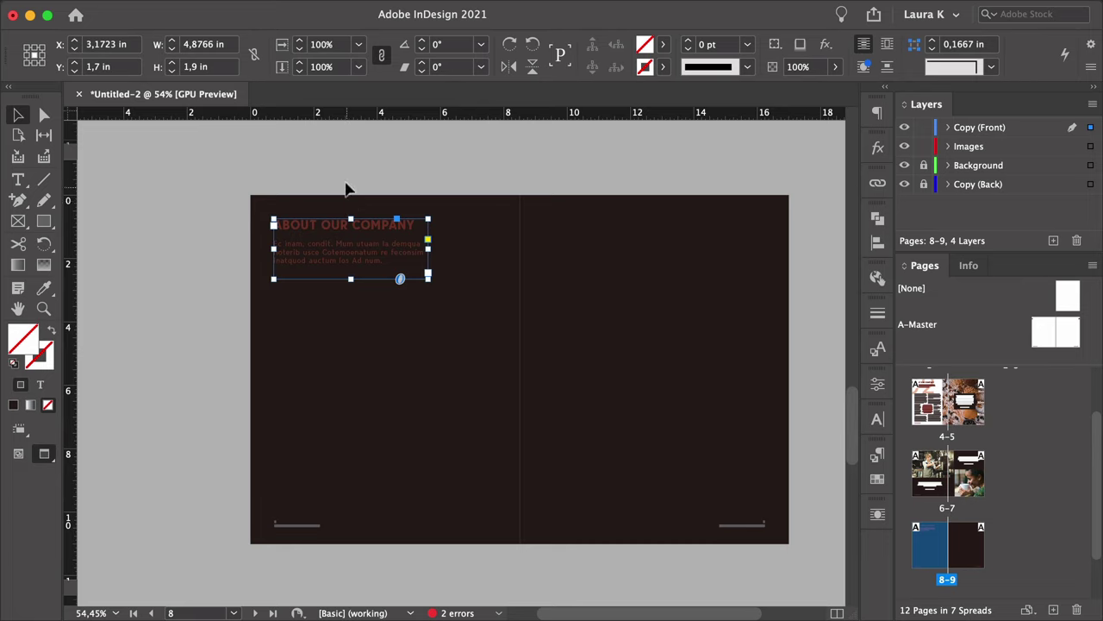
left_click(348, 161)
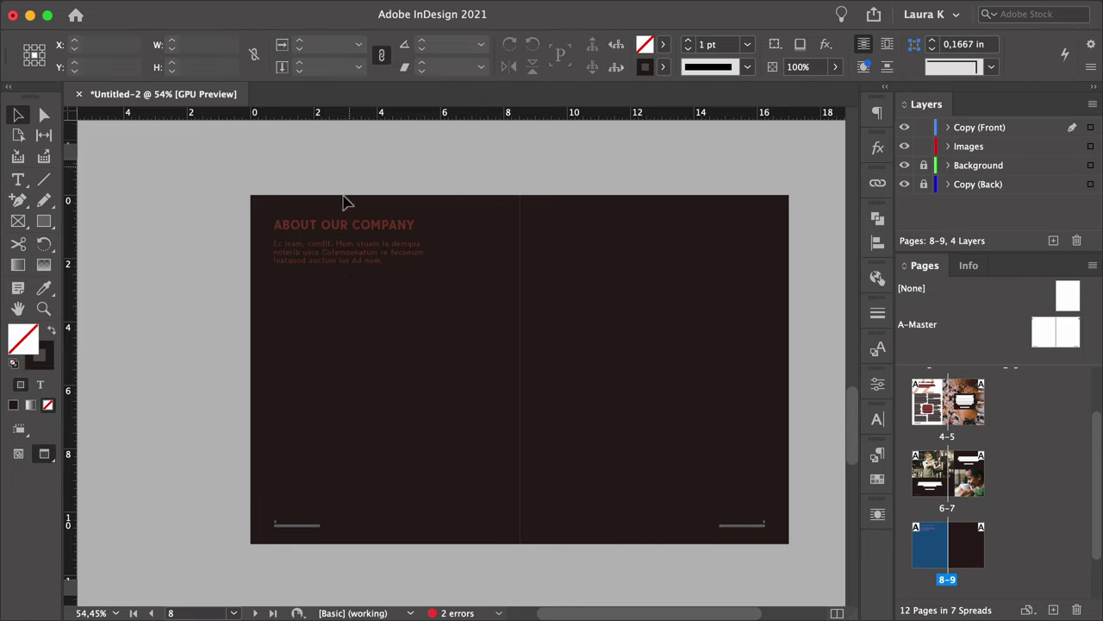
Replace the heading with WHAT ARE OTHERS SAYING ABOUT US? and delete the body text.
triple_click(327, 231)
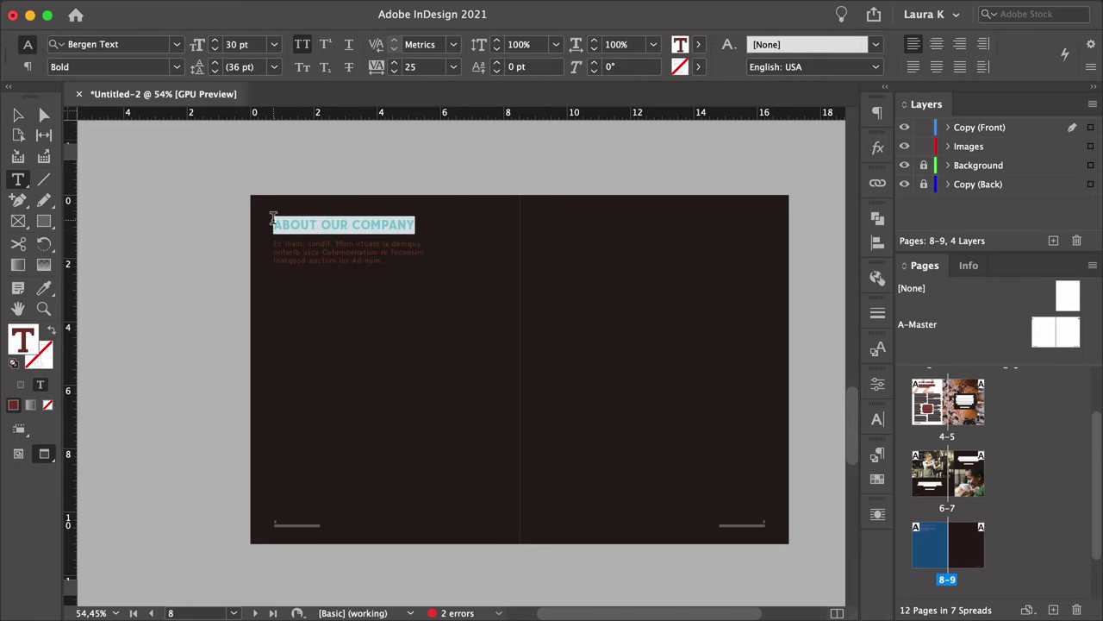
key("super+v")
key("Escape")
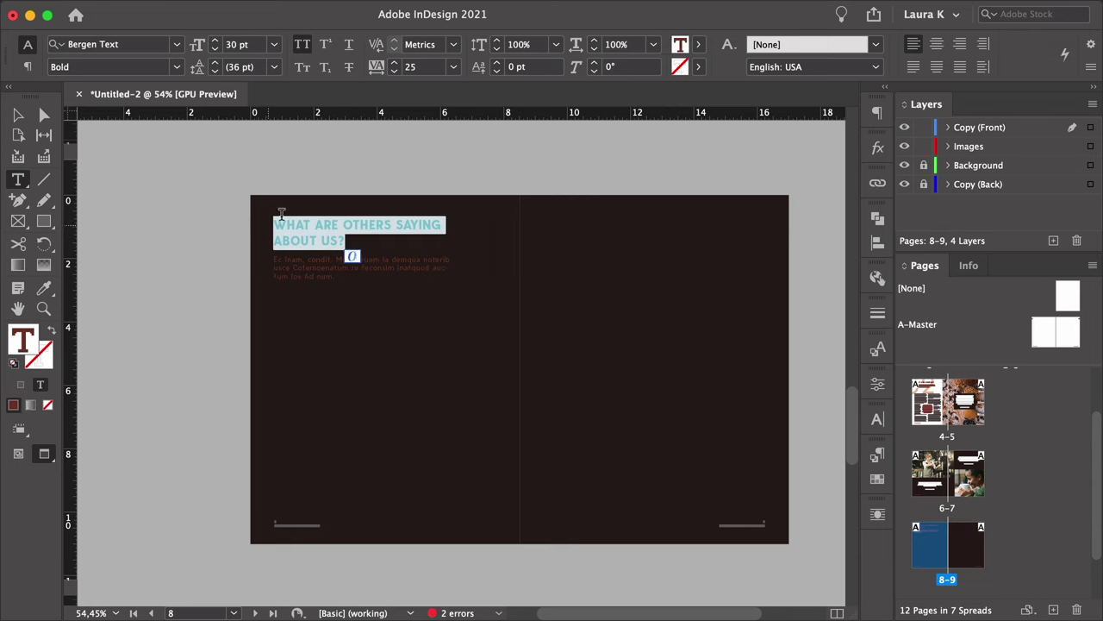
double_click(342, 268)
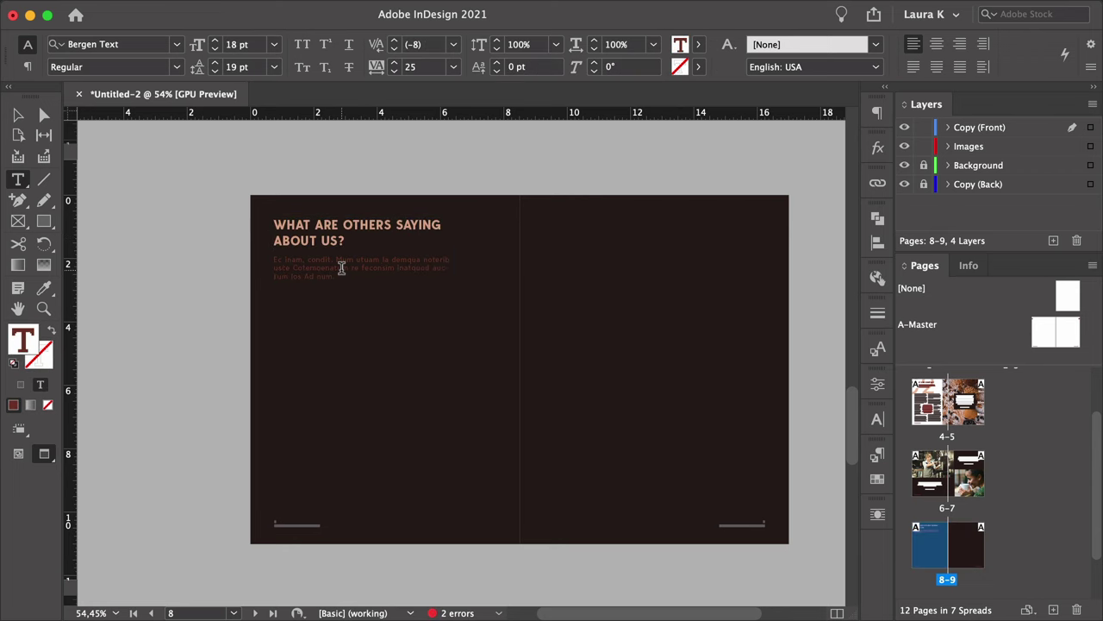
left_click_drag(352, 239, 357, 279)
key("BackSpace")
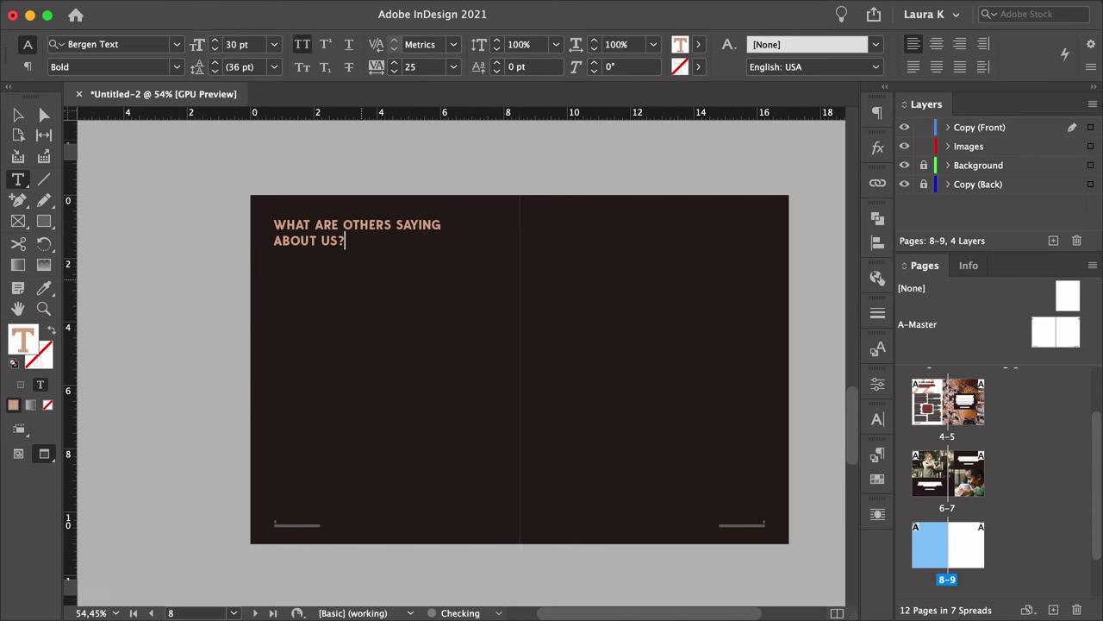
key("Escape")
left_click(98, 213)
Draw an empty text frame on the left page below the heading.
key("w")
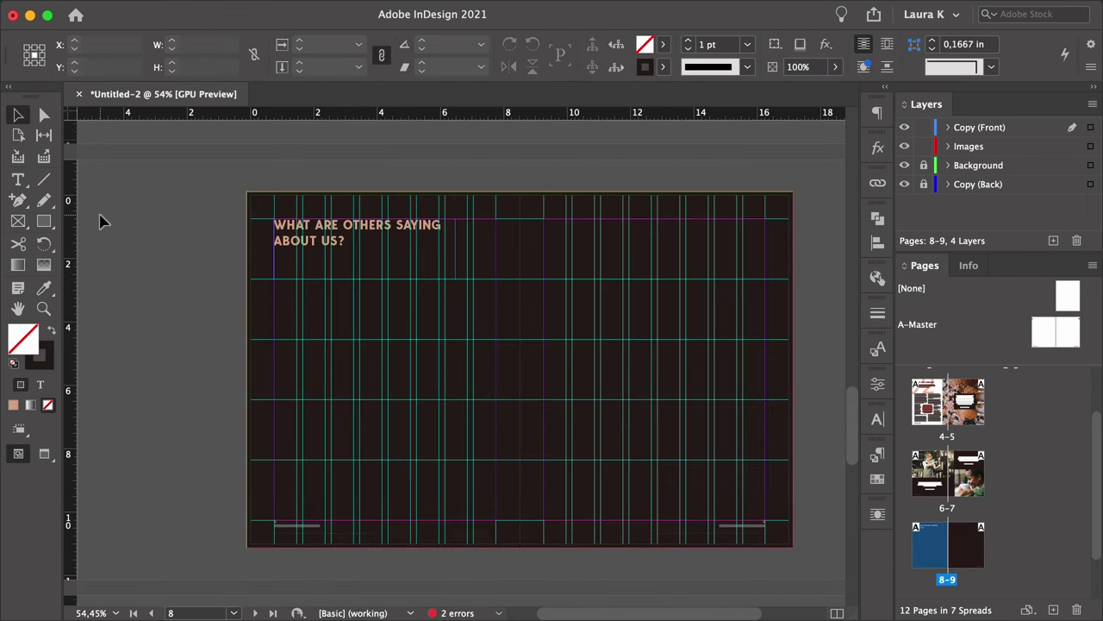
left_click(18, 178)
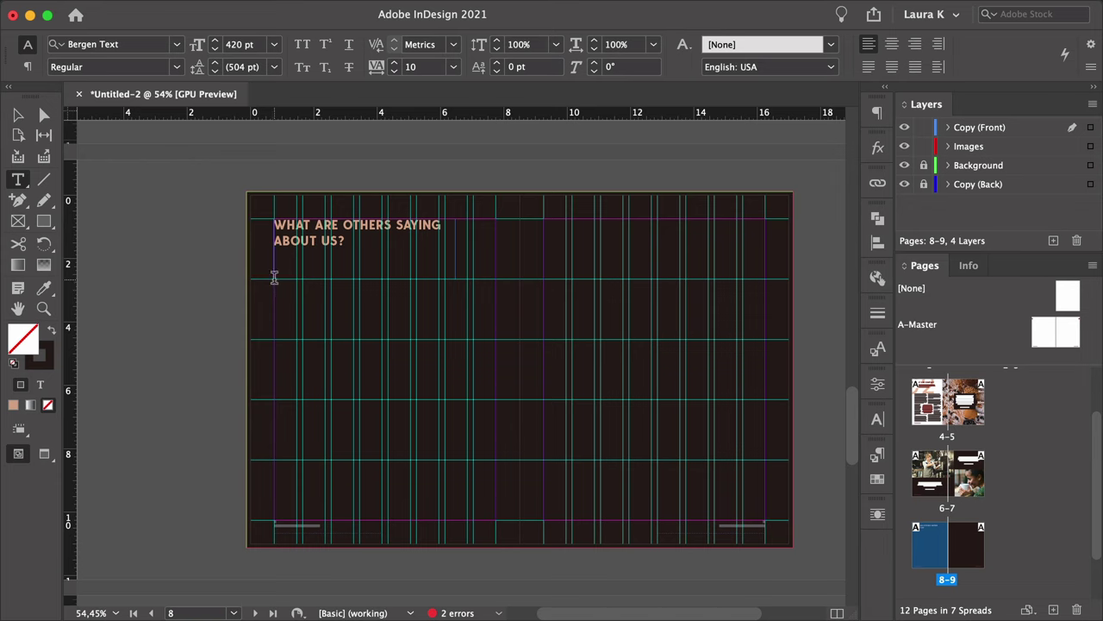
left_click_drag(275, 279, 382, 509)
key("Escape")
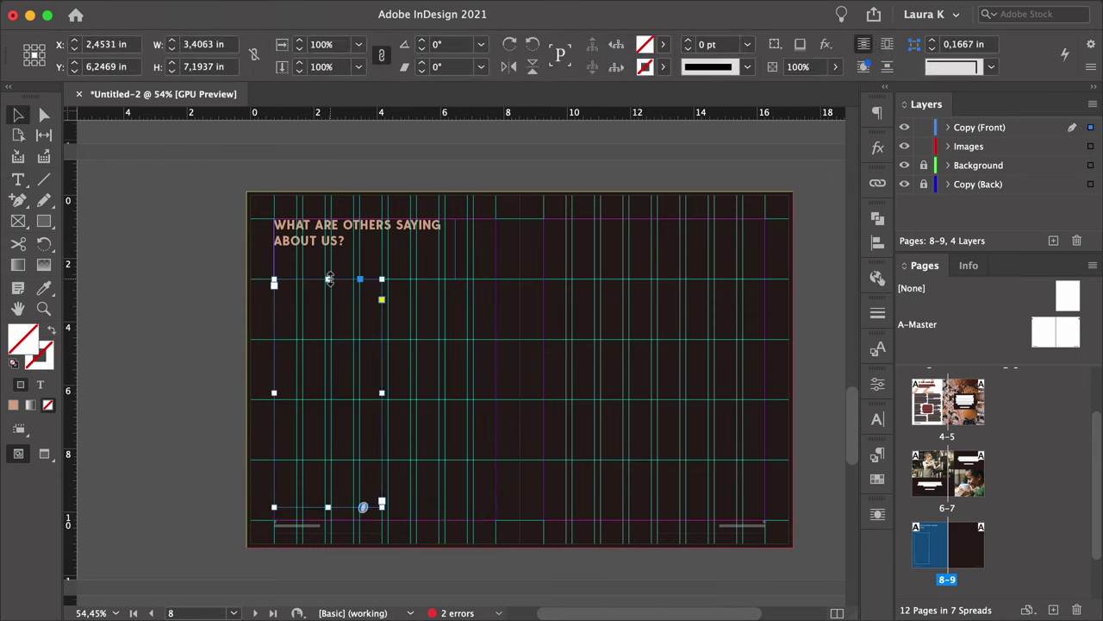
left_click_drag(330, 279, 338, 340)
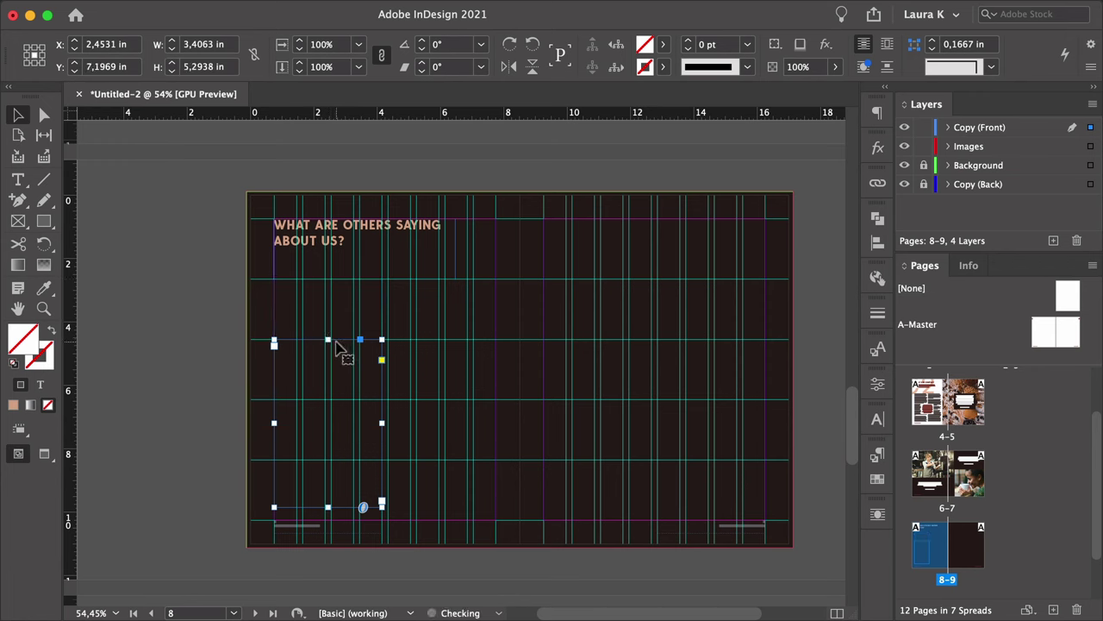
double_click(341, 369)
right_click(342, 366)
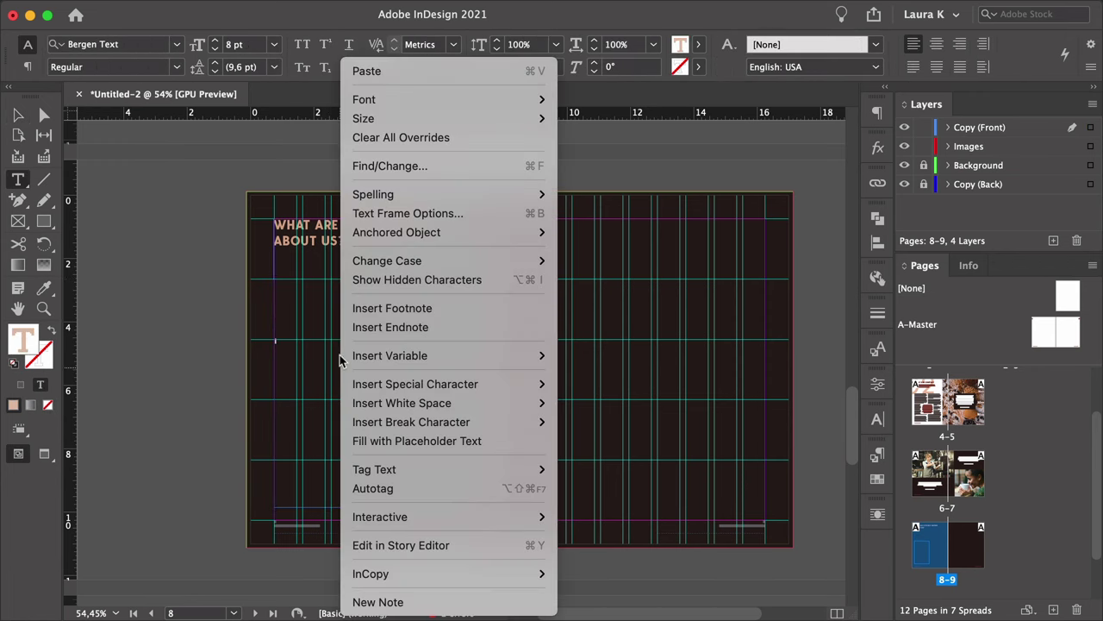
Fill the new frame with placeholder text and apply the Copy paragraph style.
left_click(386, 439)
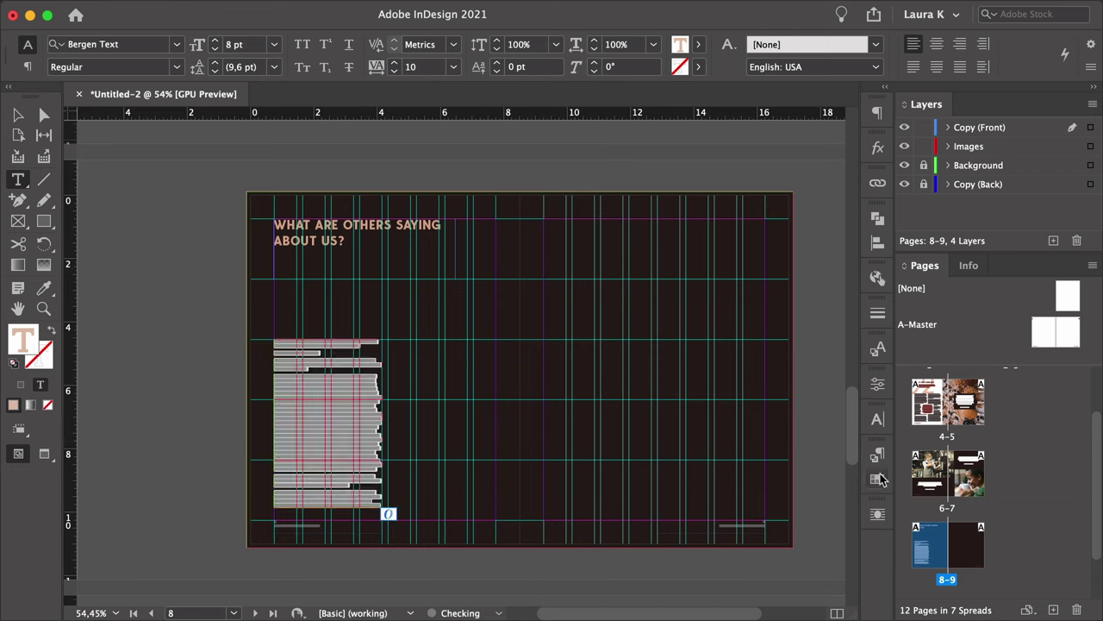
left_click(878, 457)
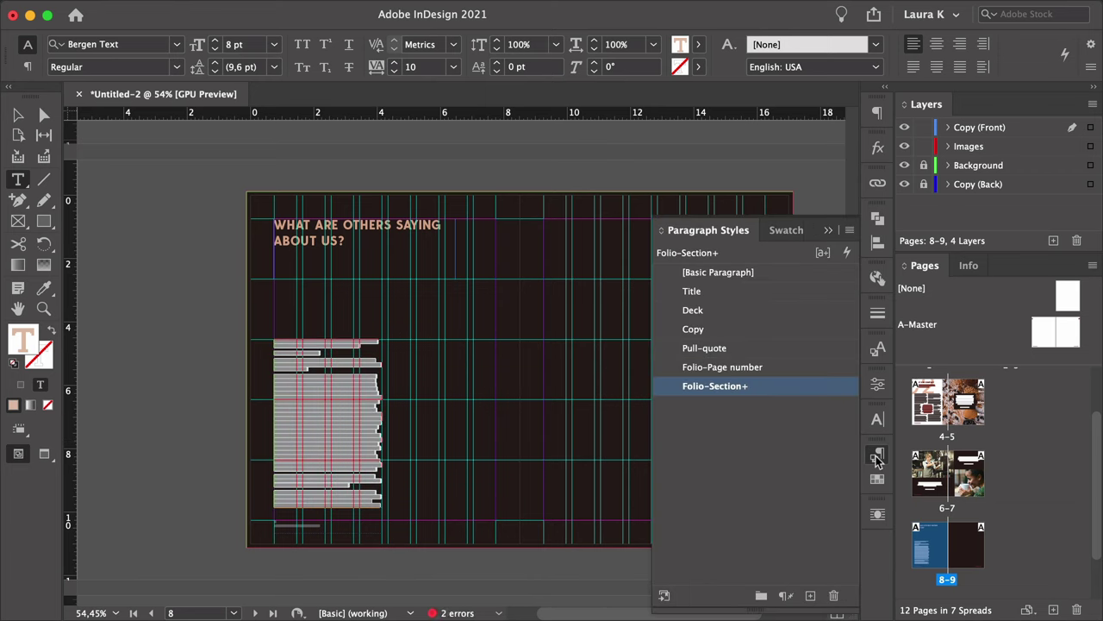
left_click(713, 333)
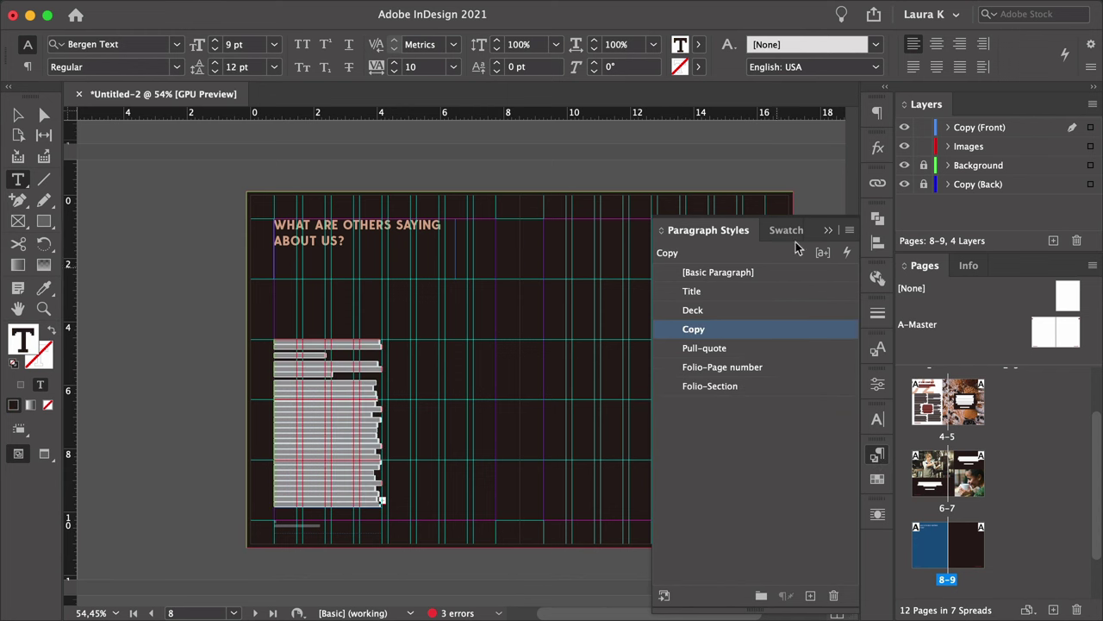
key("super+1")
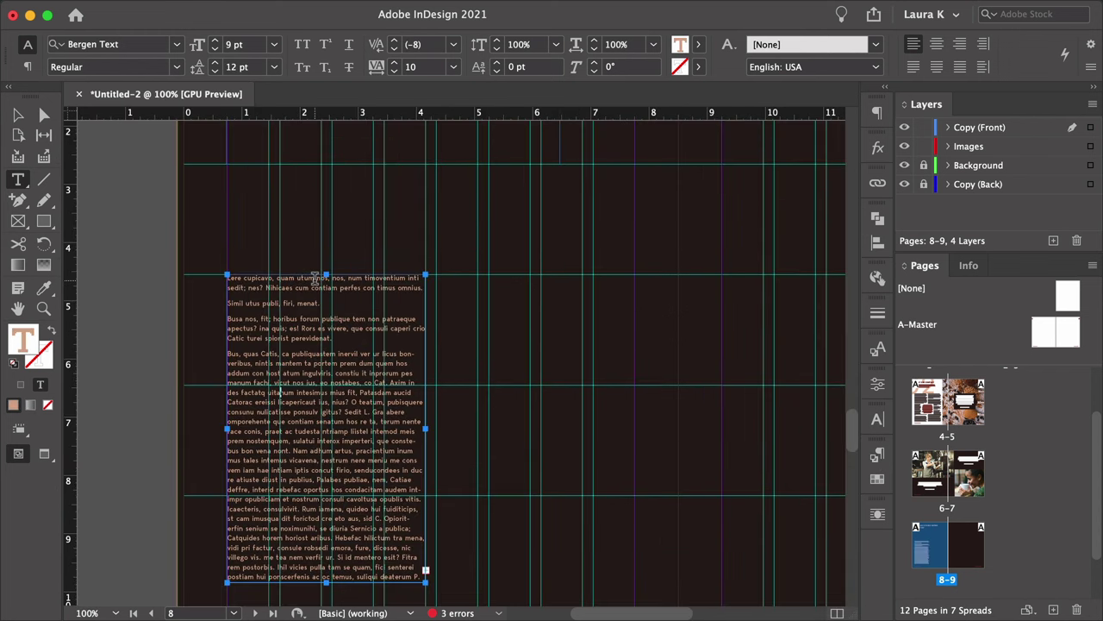
Make the opening words all caps and colour them C=35 M=80 Y=80 K=40.
left_click_drag(316, 278, 222, 276)
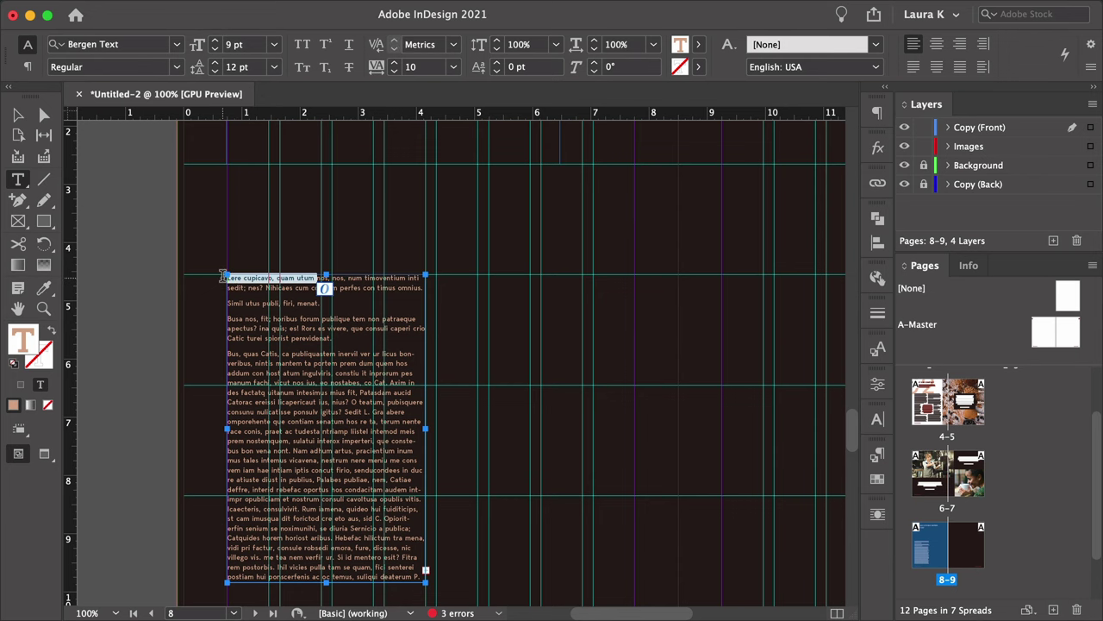
left_click(302, 44)
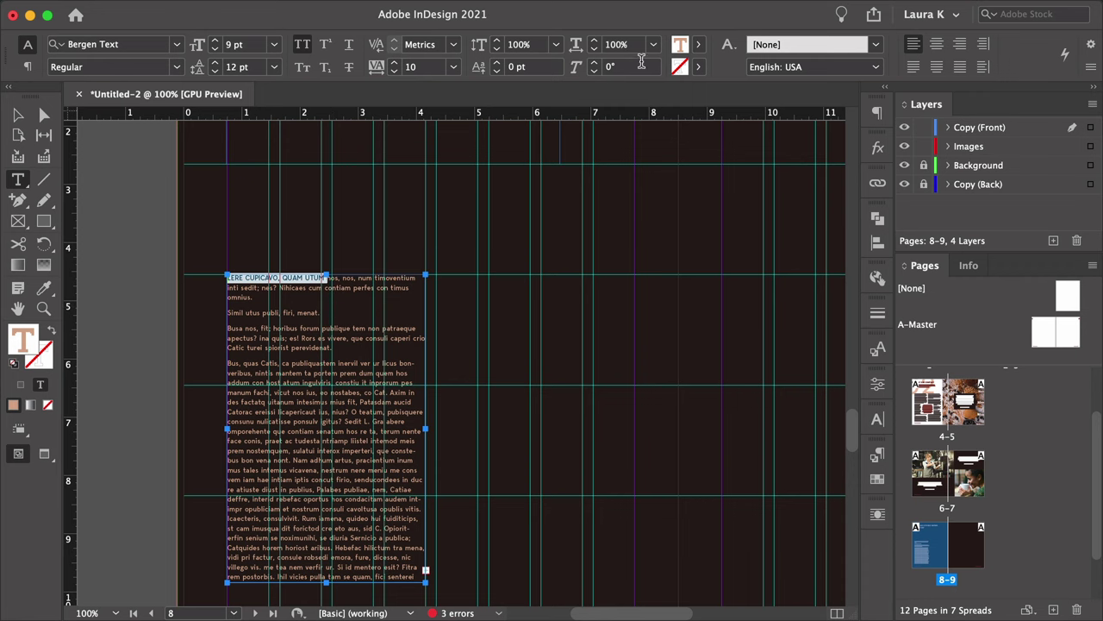
left_click(699, 46)
left_click(591, 192)
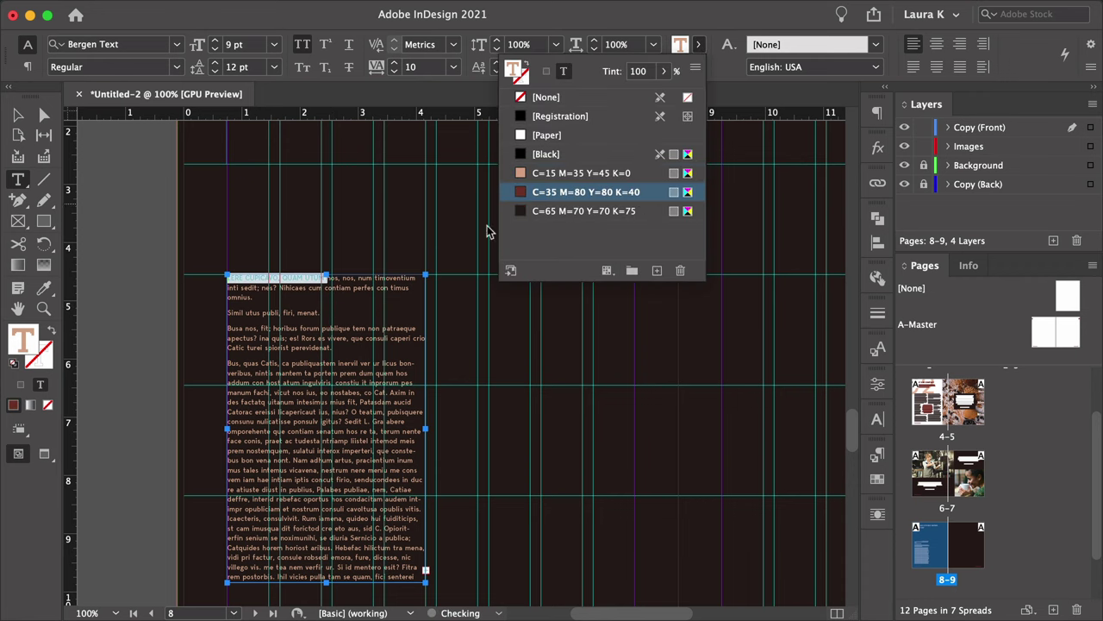
key("Escape")
key("w")
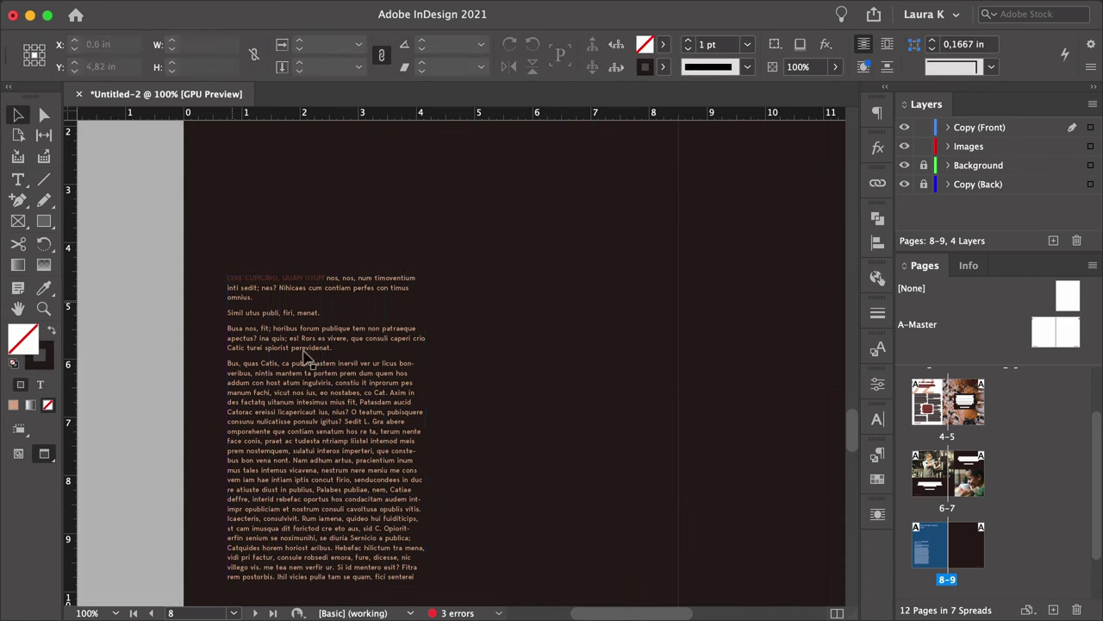
Make the capitalised opening words Bold and bring the guides back into view.
double_click(326, 277)
key("shift+Home")
left_click(176, 67)
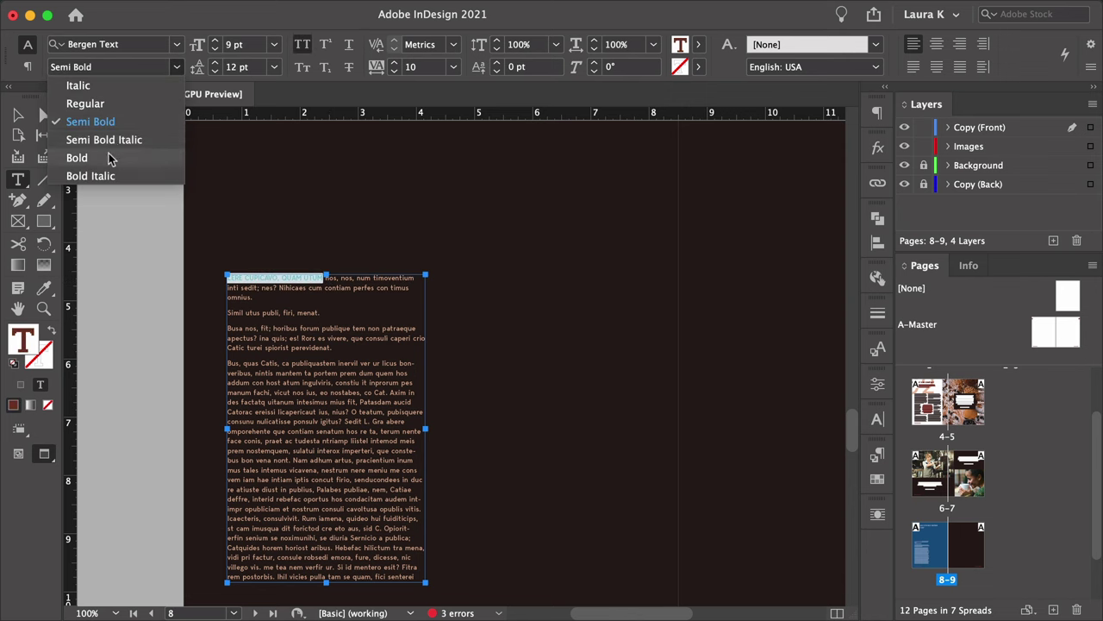
left_click(76, 158)
key("Escape")
left_click(177, 274)
key("w")
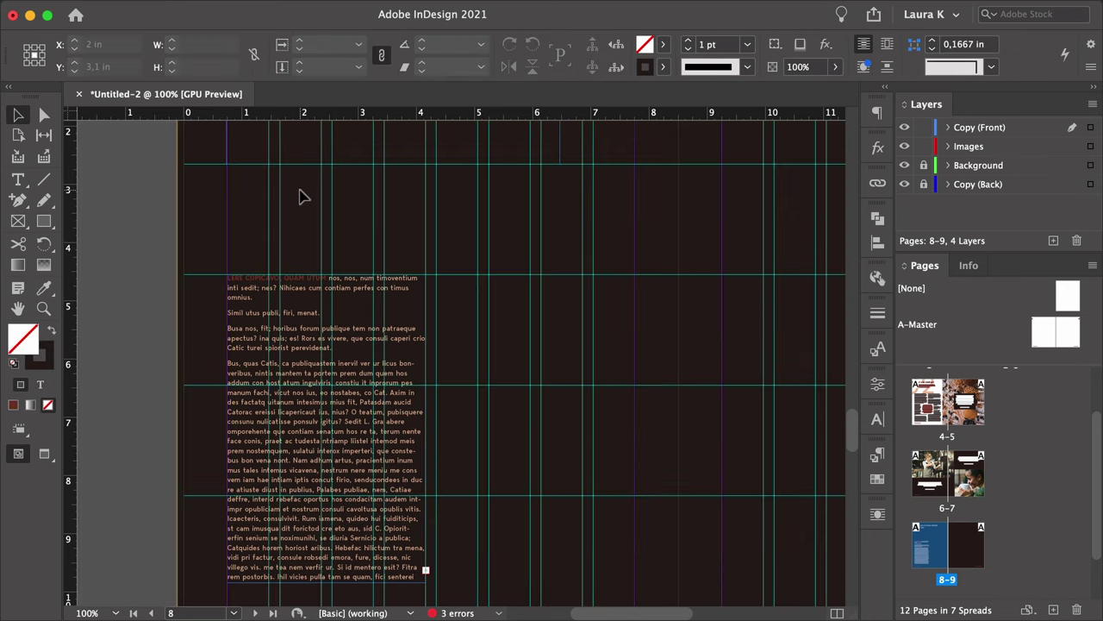
scroll(302, 196, "up", 2)
left_click_drag(44, 220, 77, 256)
left_click(246, 247)
Create a 1 in × 1 in circle and move it above the text column.
type("1")
key("Tab")
type("1")
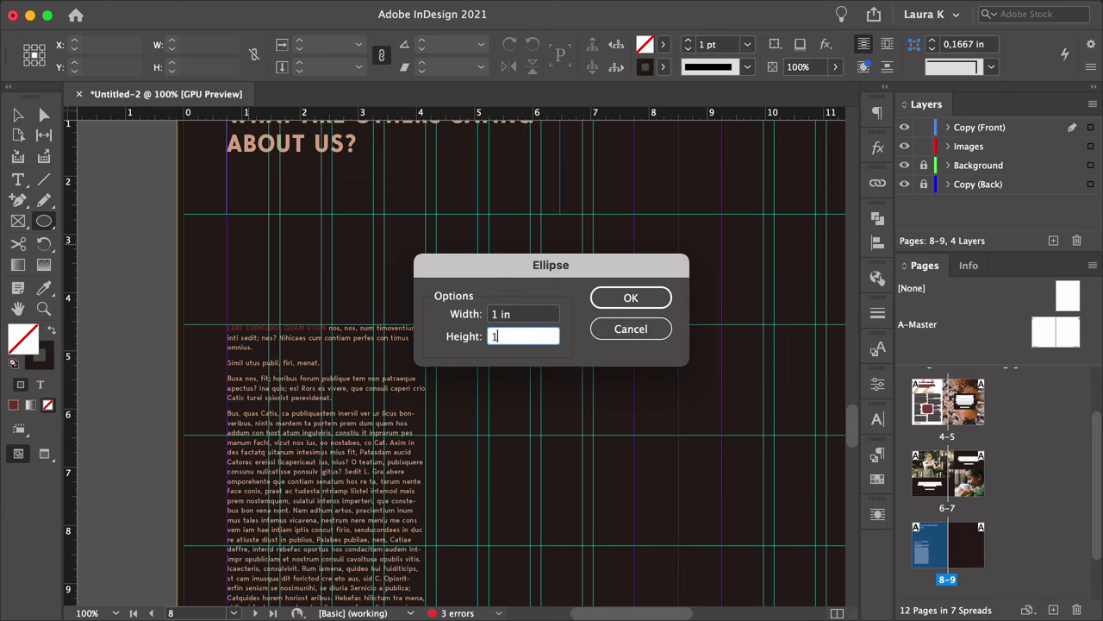
key("Return")
key("v")
left_click_drag(300, 267, 351, 242)
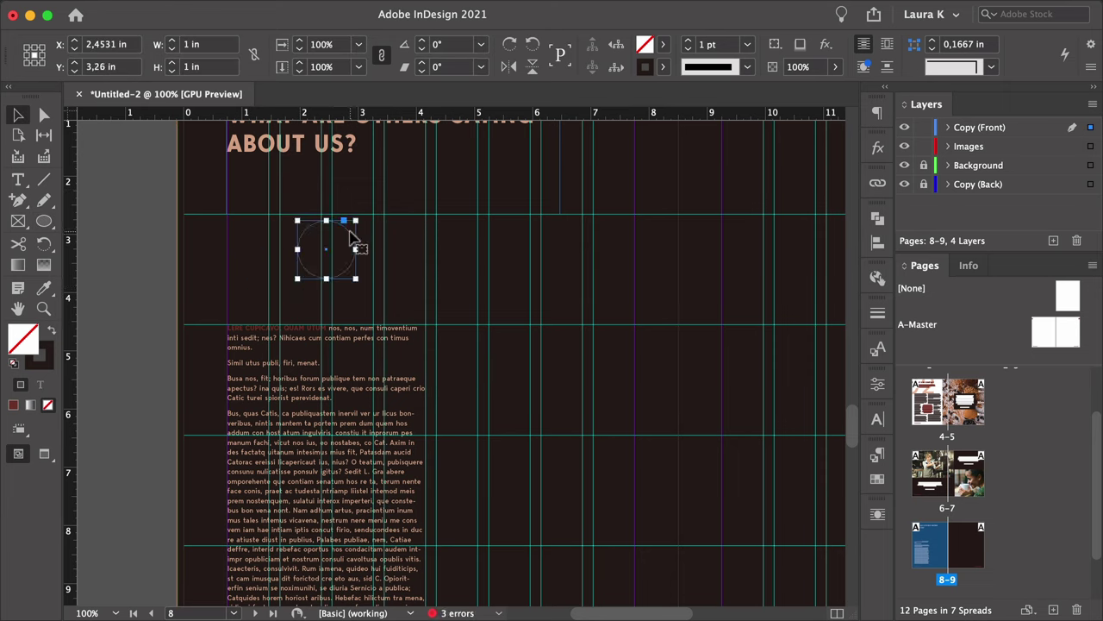
Give the circle no stroke and a [Paper] fill, then copy the text column beside it.
left_click(661, 67)
left_click(616, 98)
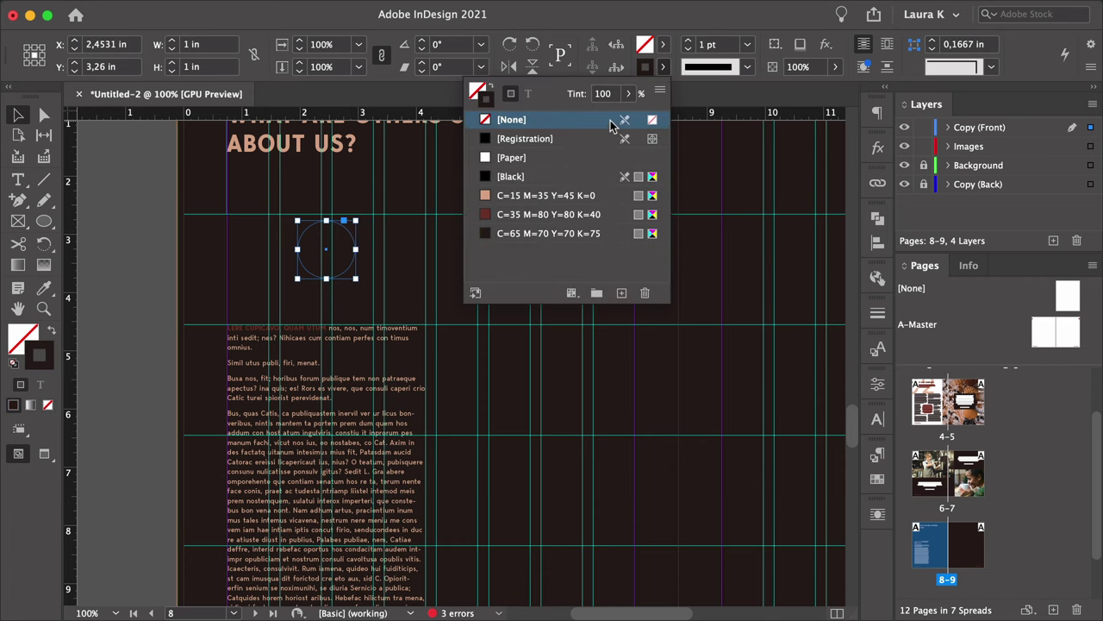
left_click(569, 135)
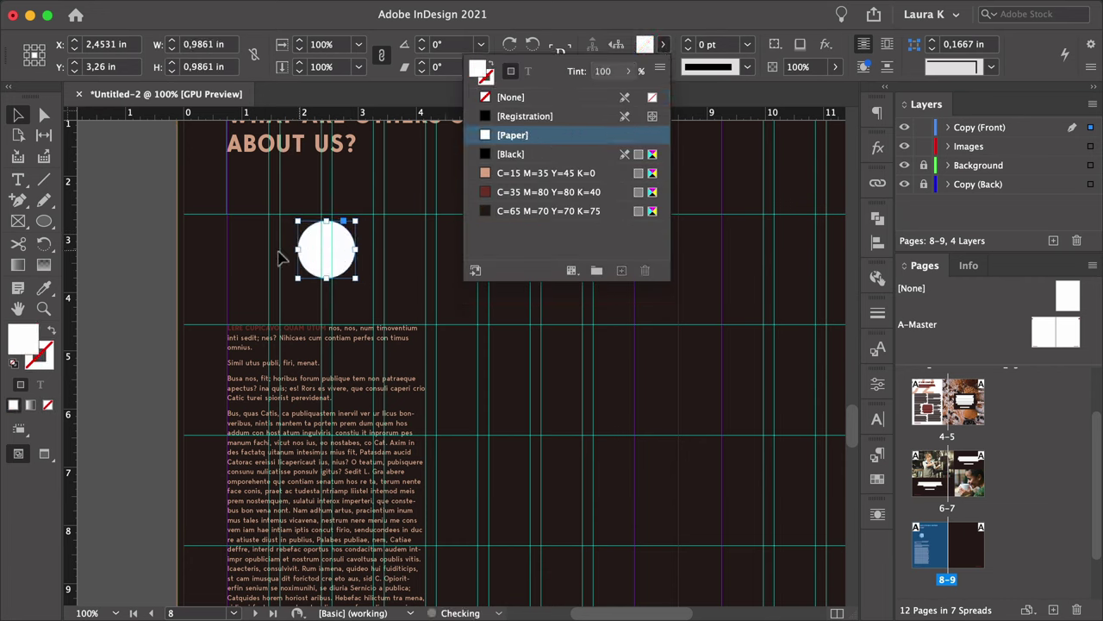
left_click(155, 270)
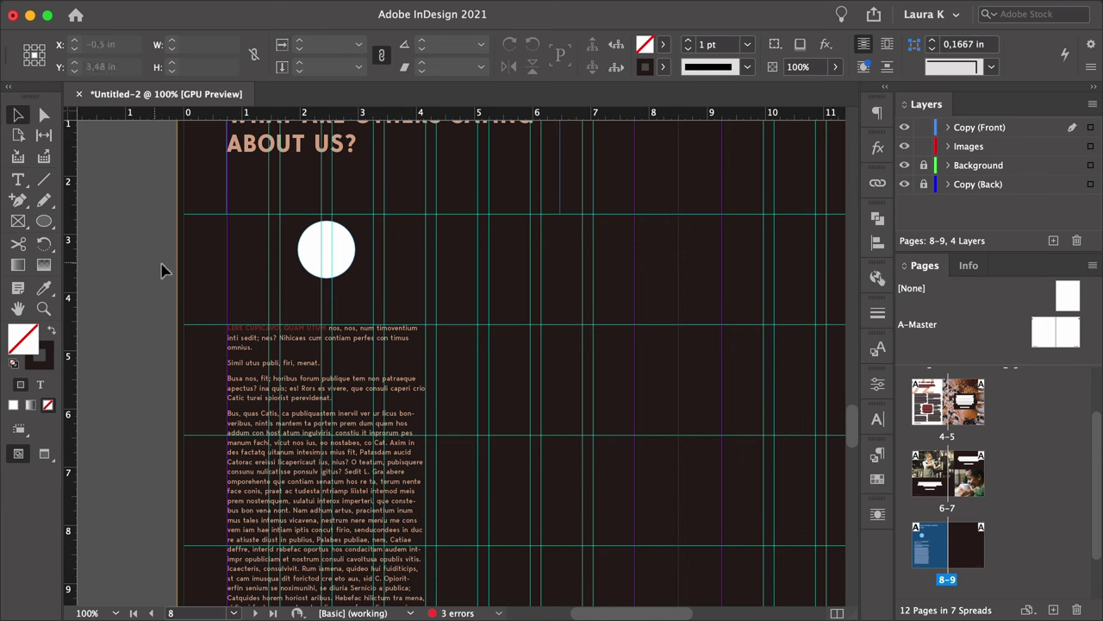
left_click_drag(290, 370, 535, 362)
double_click(533, 337)
Trim the copied caption to two lines ending at 'sedi' and centre-align it.
key("Return")
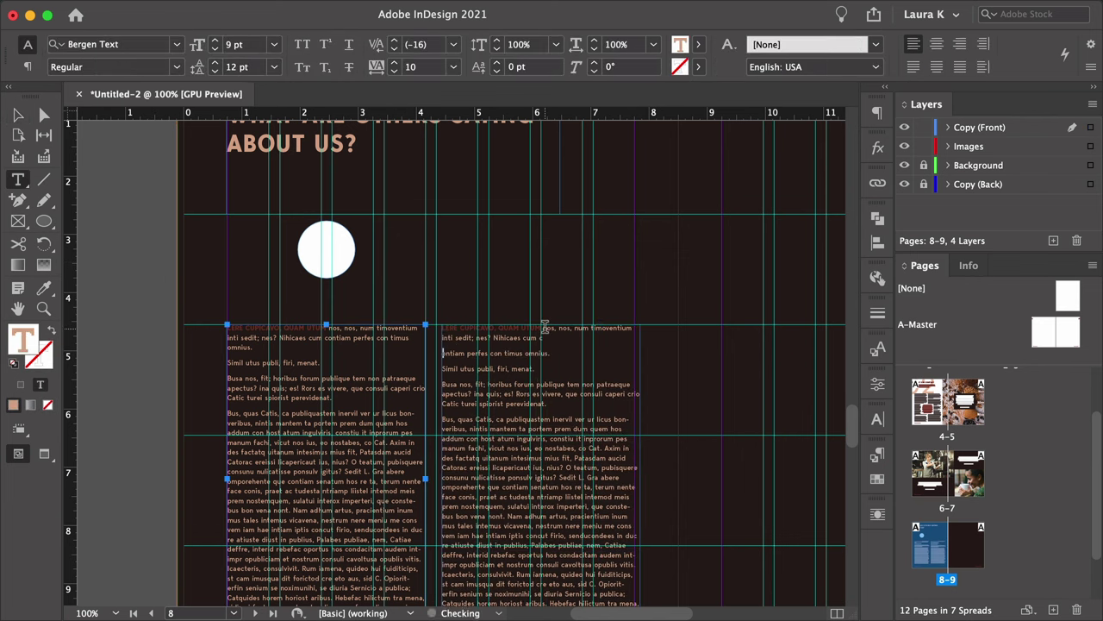
key("BackSpace")
left_click(543, 328)
key("Return")
left_click(560, 350)
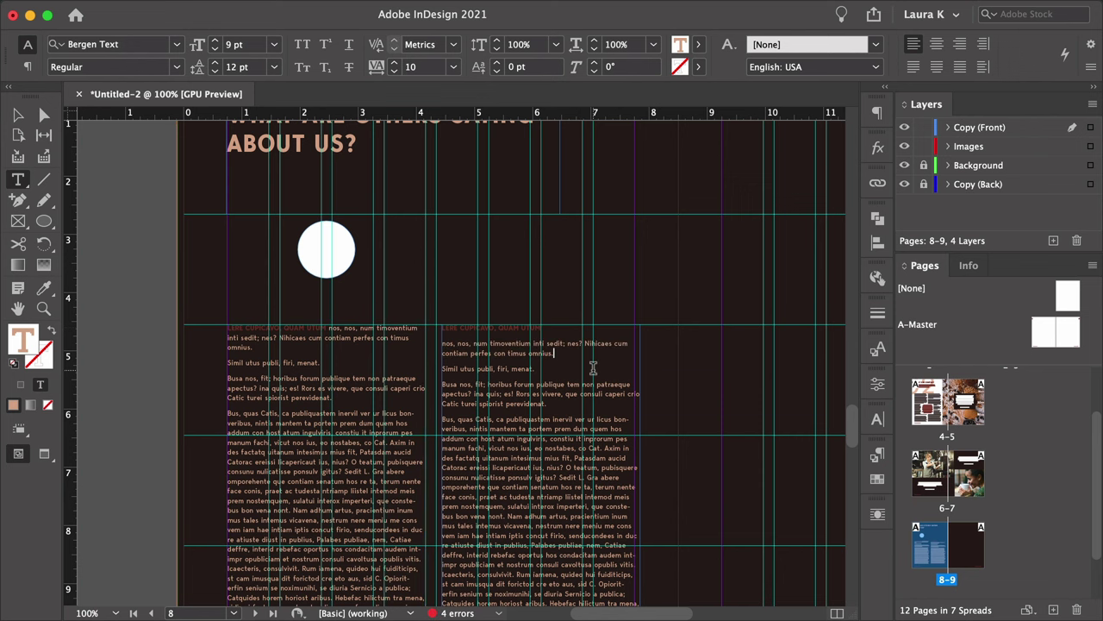
key("super+shift+End")
key("BackSpace")
key("super+a")
key("super+shift+c")
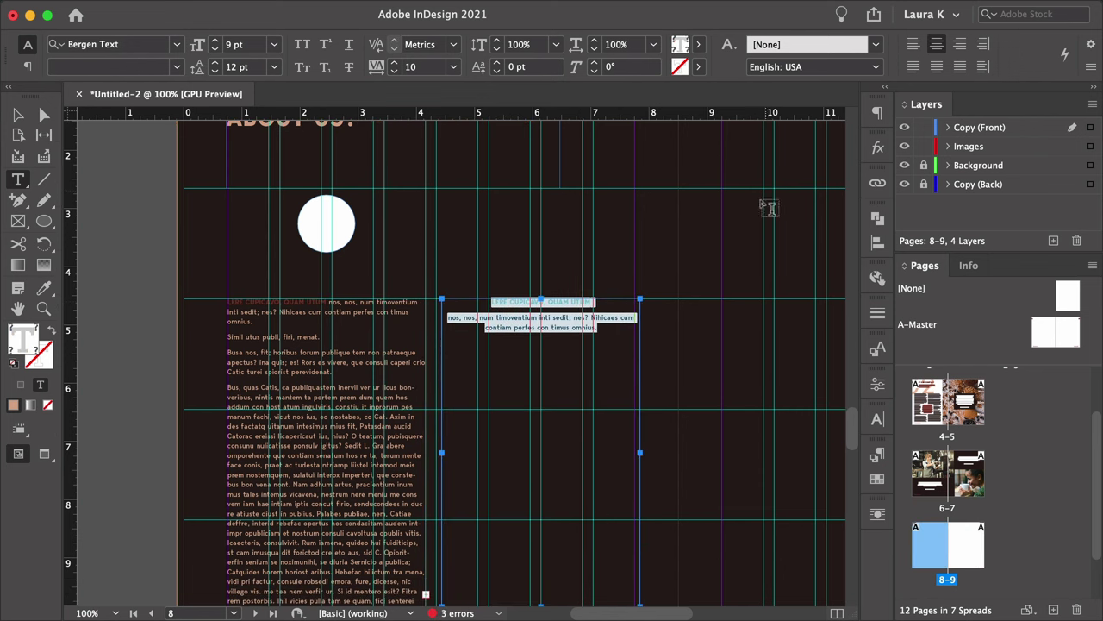
left_click(569, 320)
key("super+shift+End")
key("BackSpace")
Select the circle, caption and body text column and Alt-drag a copy to the right.
left_click(18, 115)
key("super+equal")
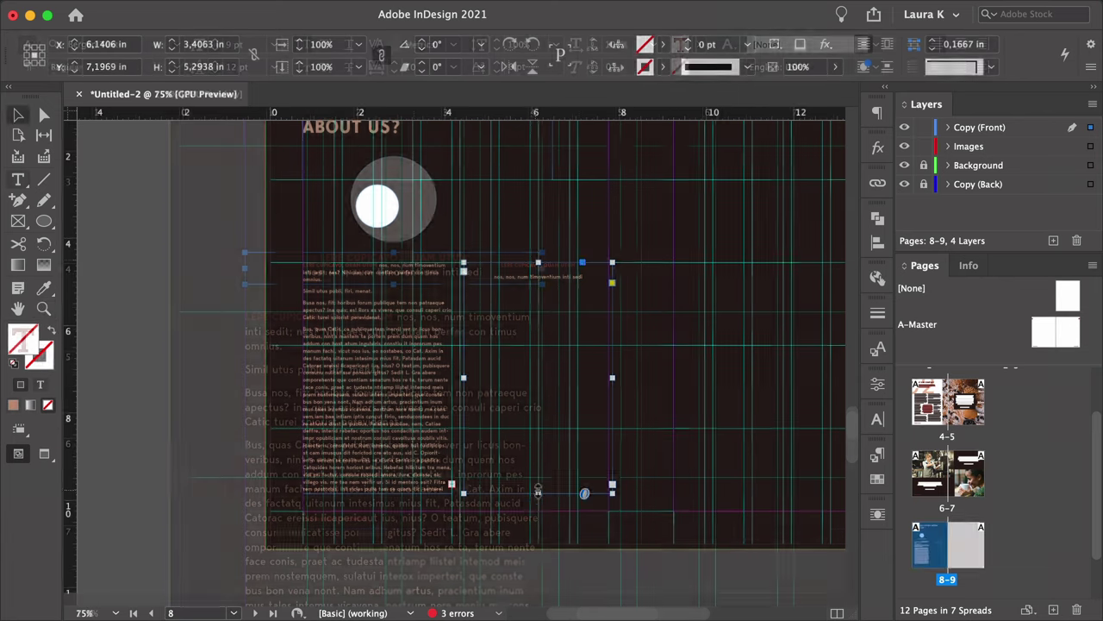
left_click(17, 115)
left_click(119, 223)
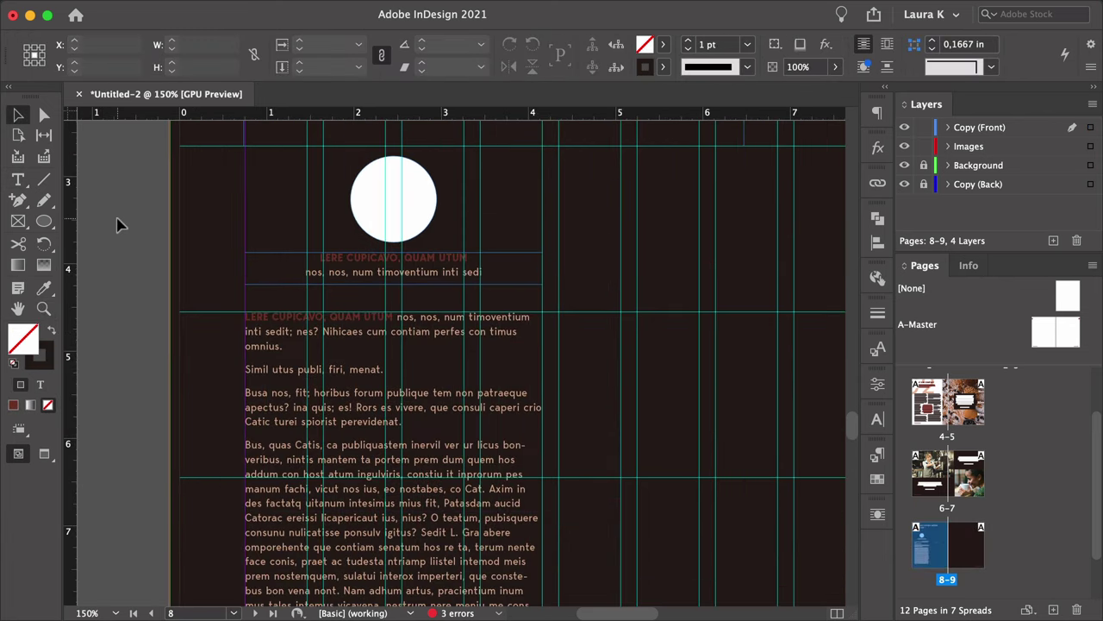
key("w")
key("z")
scroll(537, 316, "down", 3)
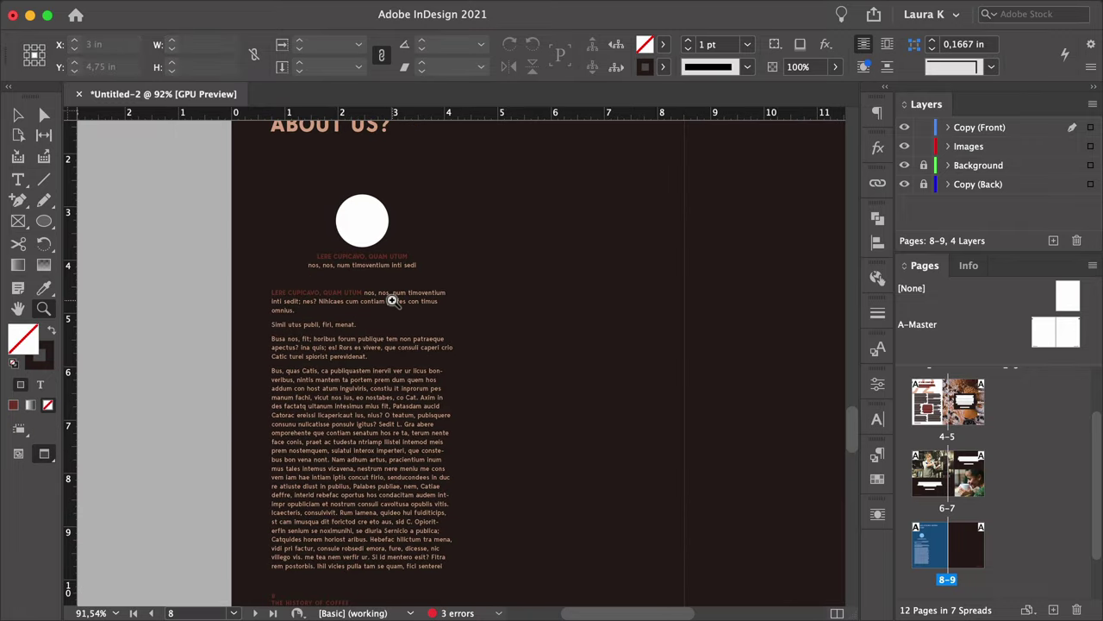
key("w")
key("v")
left_click_drag(466, 186, 405, 345)
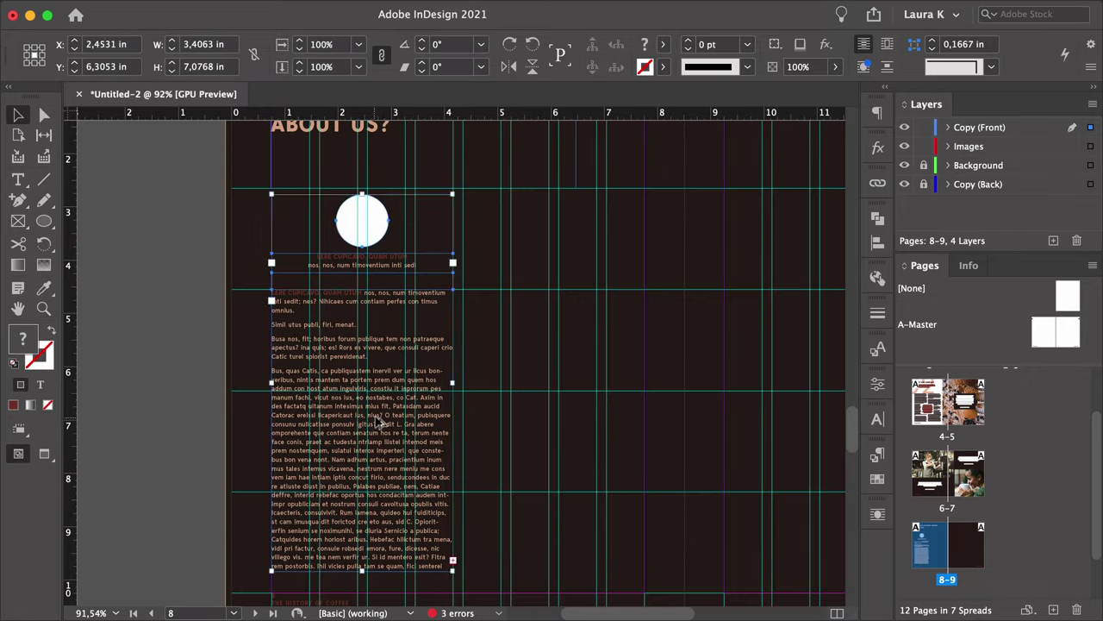
left_click_drag(365, 401, 557, 401)
Duplicate both testimonial columns onto the right page, giving four columns across the spread.
key("super+minus")
key("super+minus")
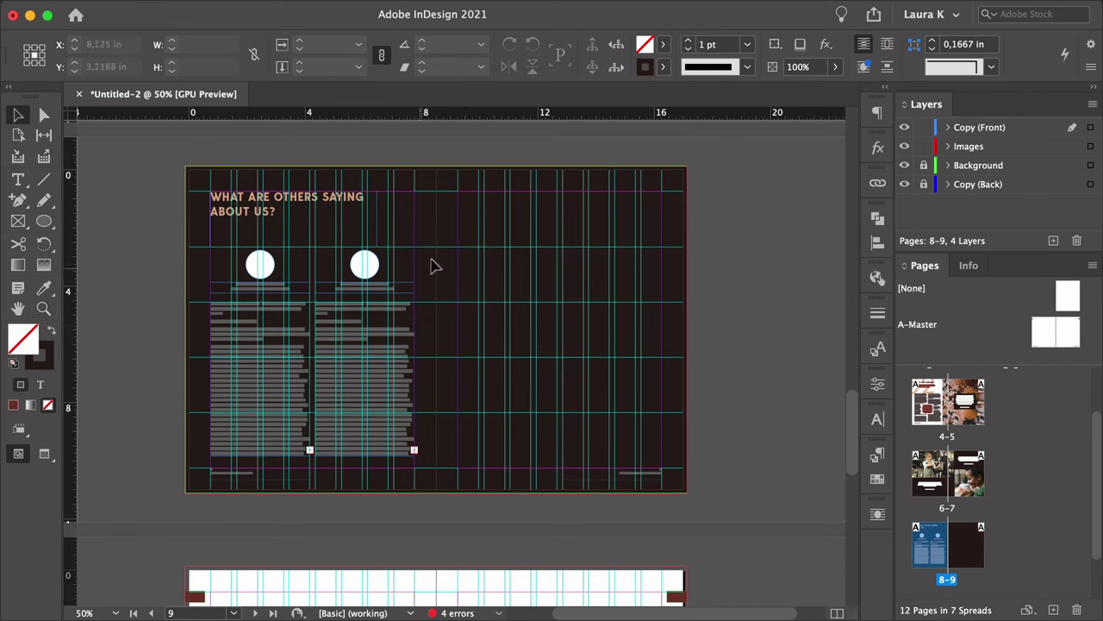
left_click(236, 389, "shift")
left_click_drag(236, 390, 483, 387)
left_click(714, 372)
Place a portrait photo into the first testimonial circle.
scroll(284, 283, "up", 3)
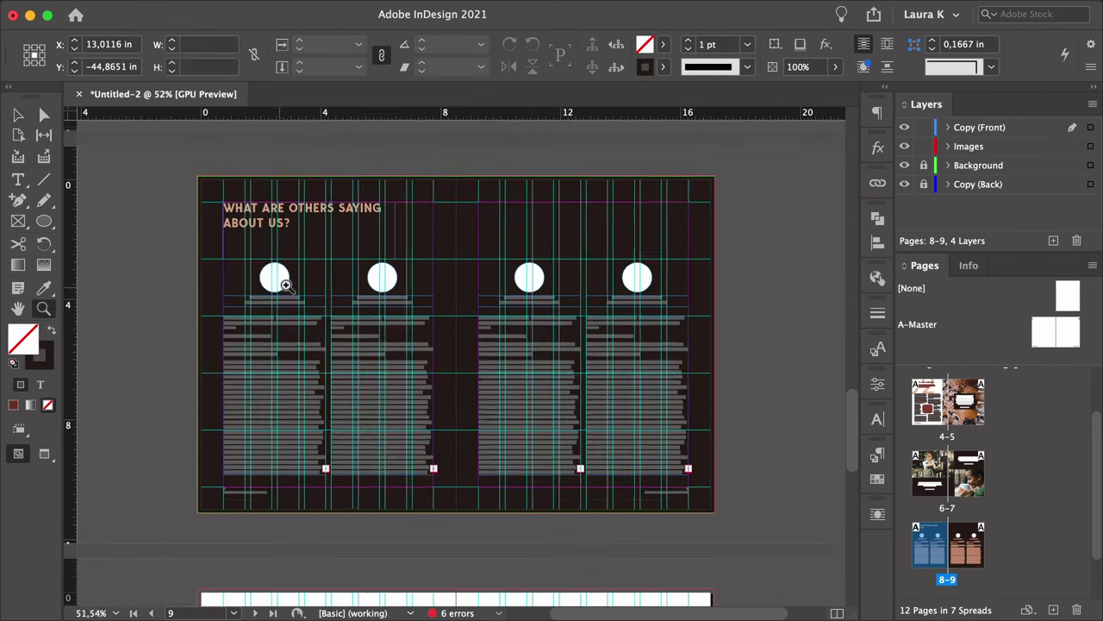
key("a")
left_click(279, 274)
key("super+d")
key("Escape")
left_click(274, 263)
key("super+minus")
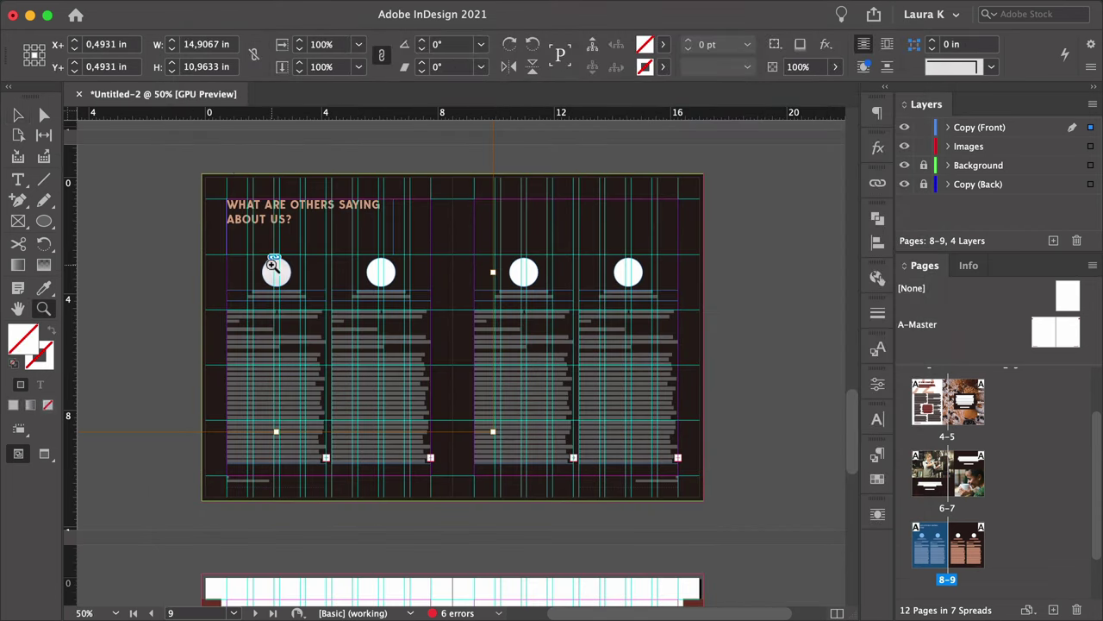
scroll(284, 259, "up", 2)
Scale the first portrait to 25% and recentre the face inside its circle.
left_click(359, 44)
left_click(341, 164)
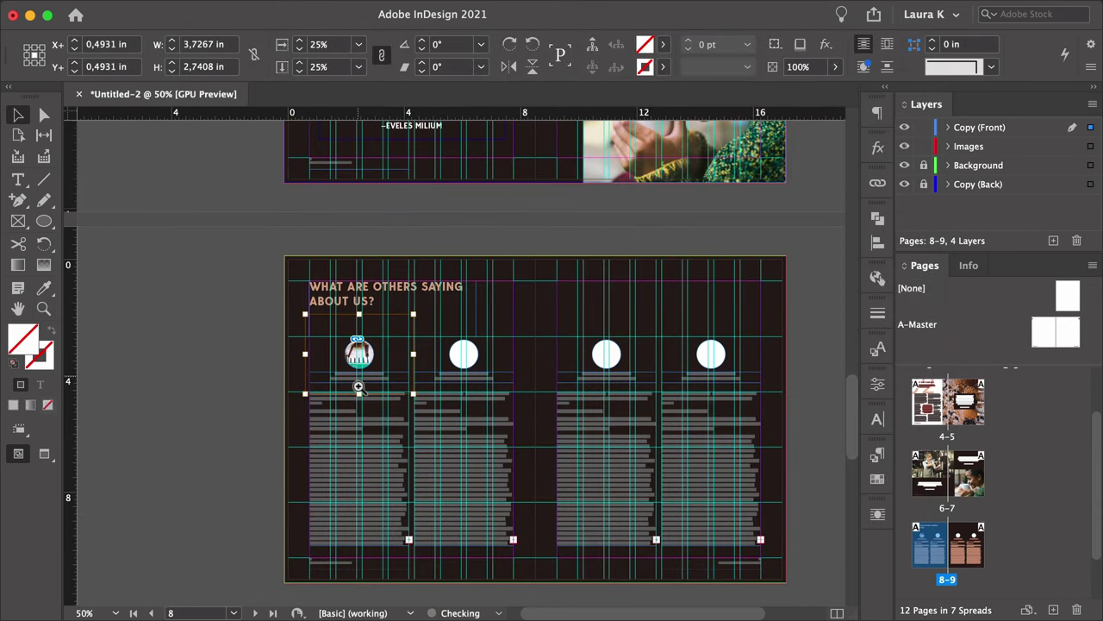
scroll(359, 386, "up", 8)
key("a")
left_click_drag(355, 378, 361, 396)
left_click_drag(472, 421, 440, 398)
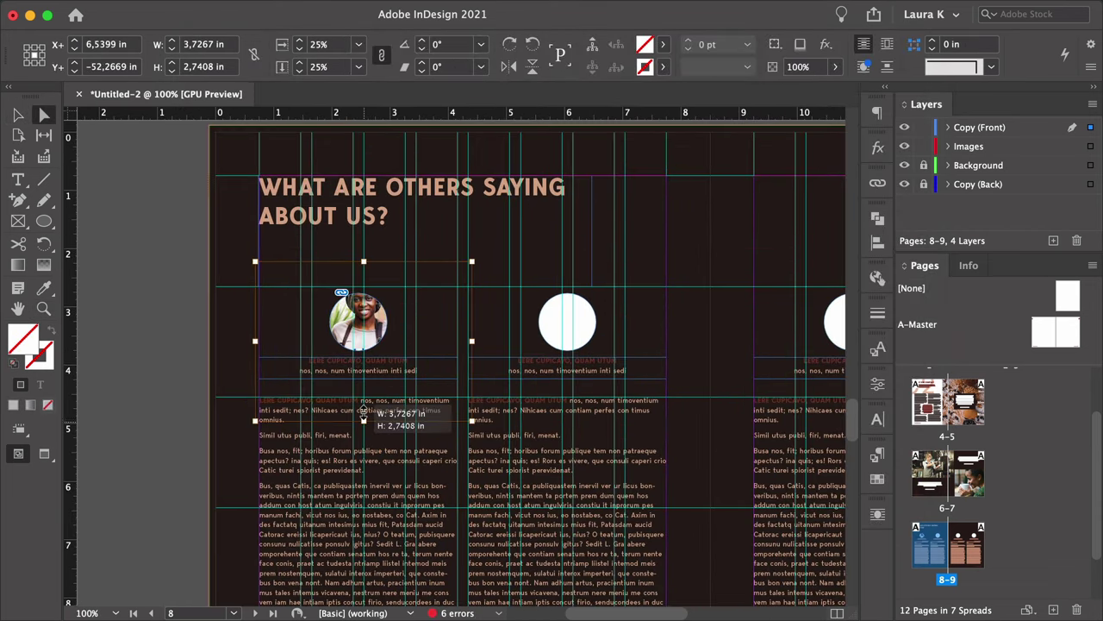
left_click_drag(333, 311, 343, 332)
Place portraits in the next circles, shrinking the third to about 10%.
left_click(481, 317)
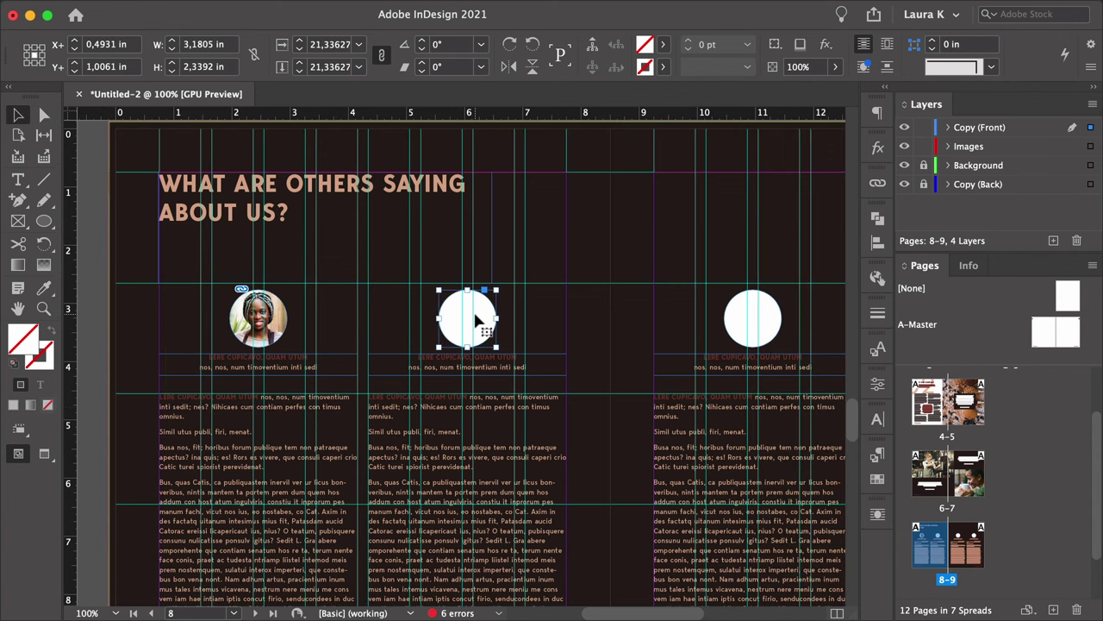
key("super+d")
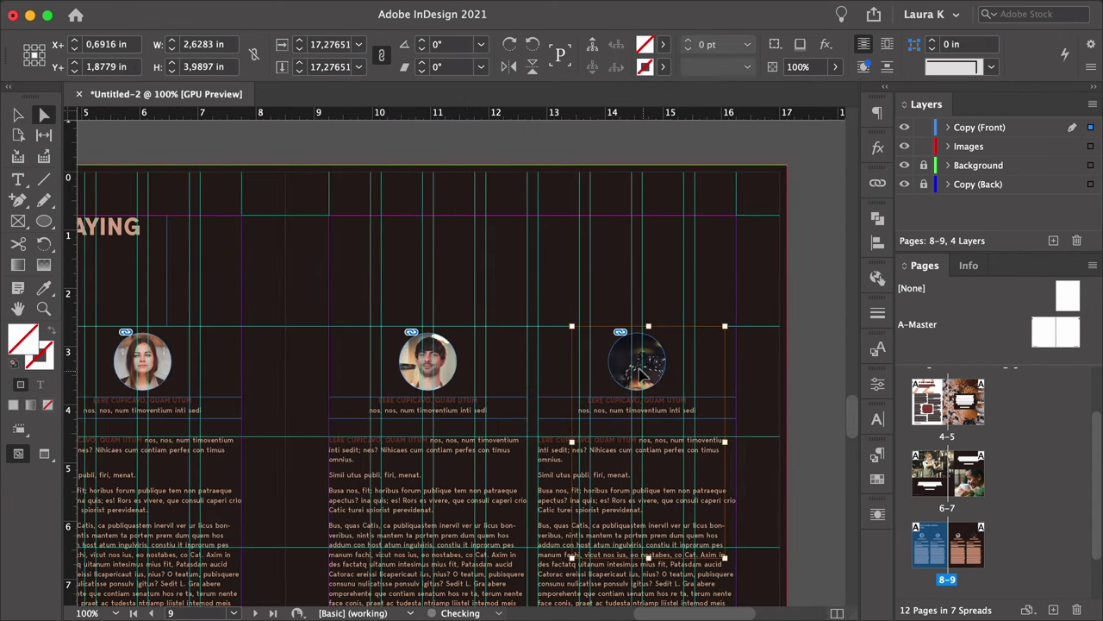
left_click_drag(642, 373, 701, 371)
left_click_drag(638, 511, 638, 448)
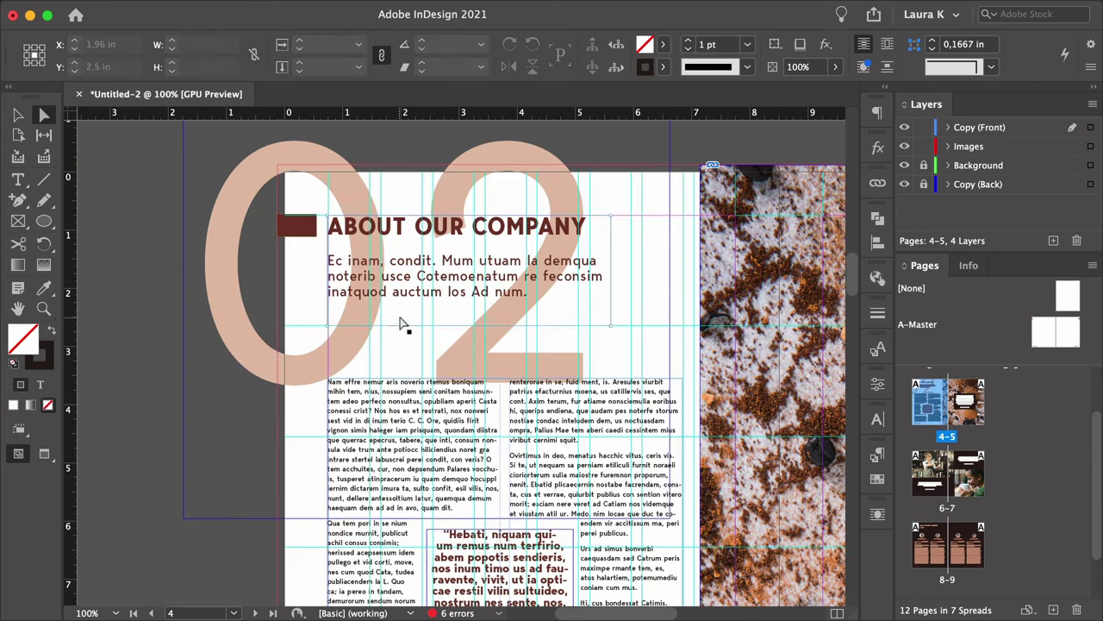
Copy the ABOUT OUR COMPANY page objects from spread 4–5 and paste them in place on spread 10–11.
key("z")
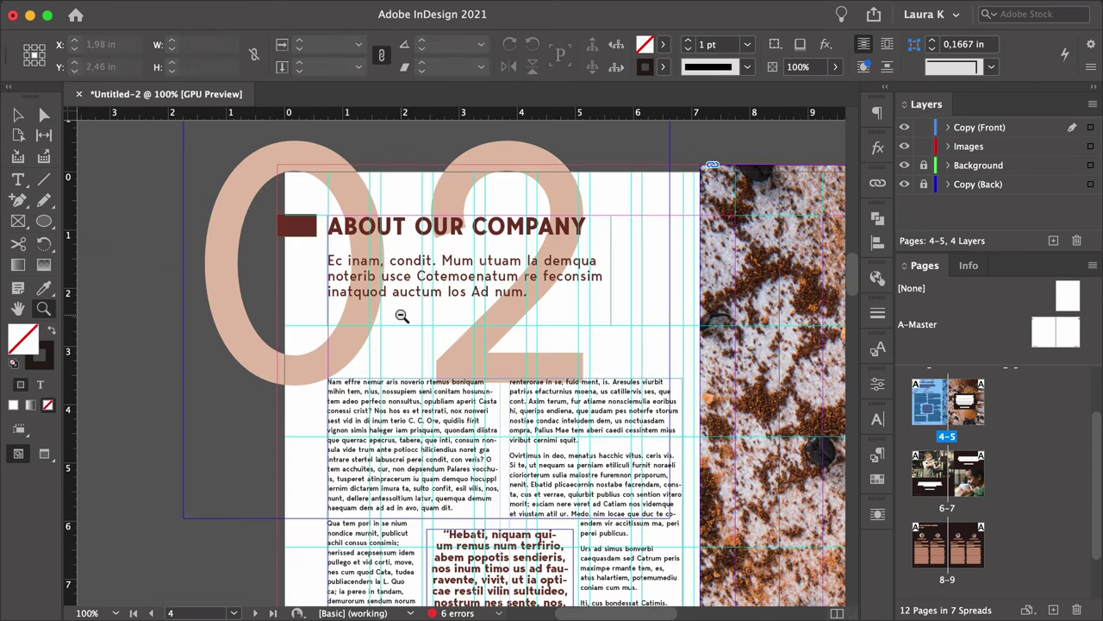
left_click(402, 315, "alt")
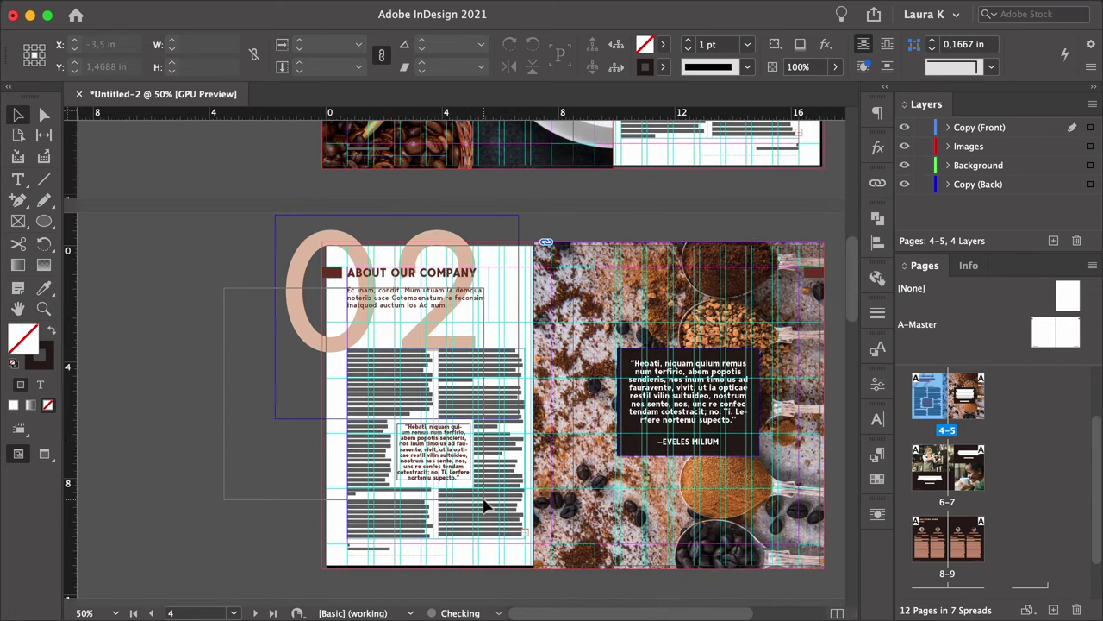
key("v")
left_click(485, 509)
scroll(965, 591, "down", 2)
double_click(942, 558)
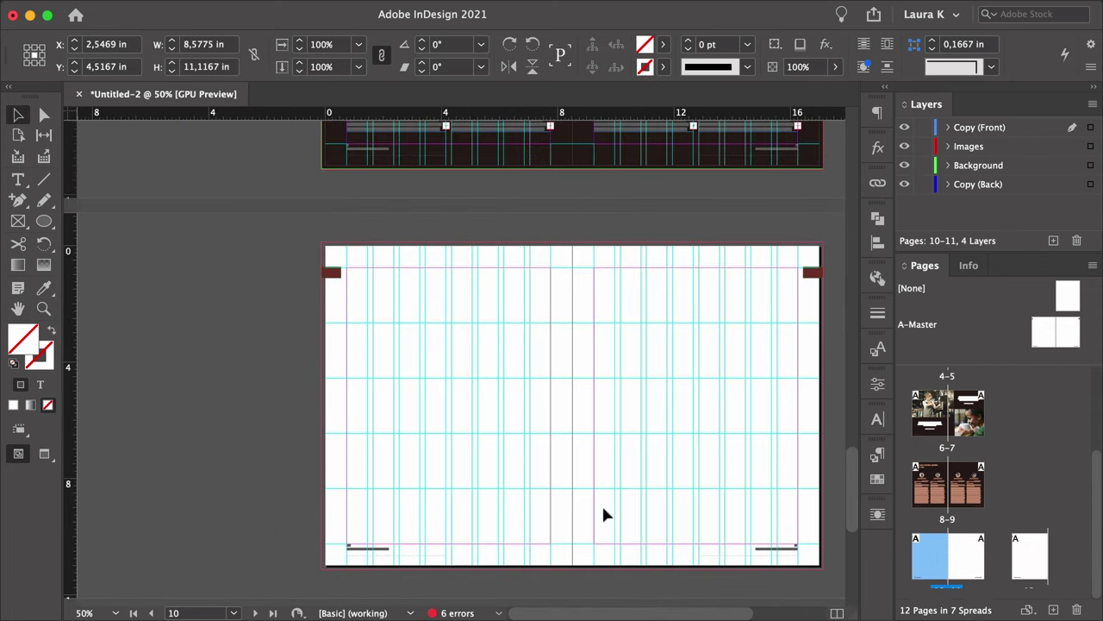
left_click(231, 385)
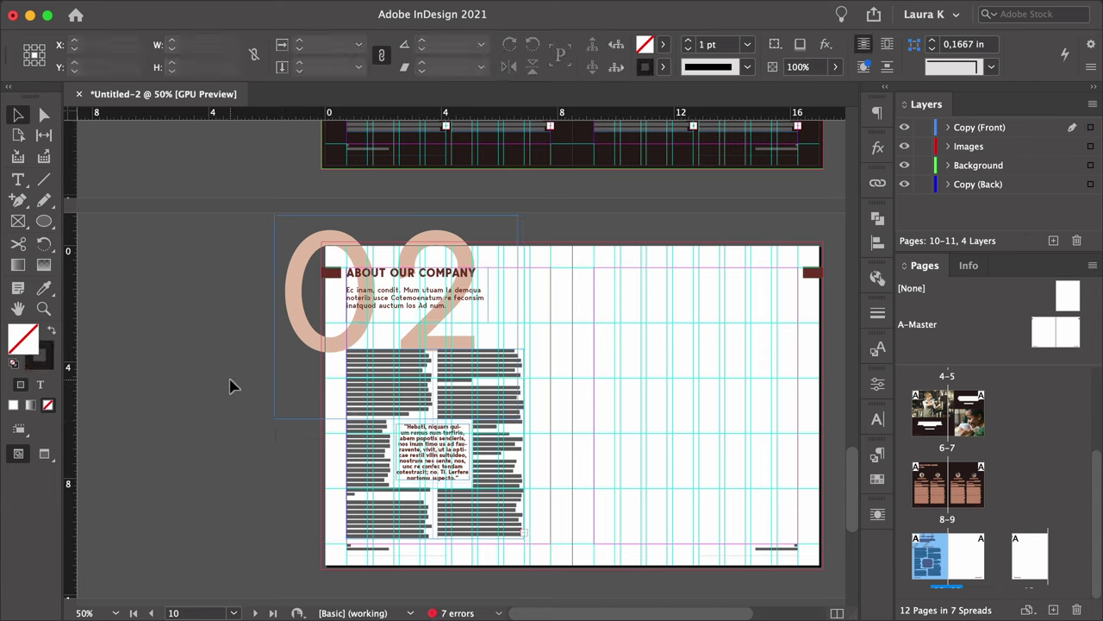
Change the section number from 02 to 03 and retype the heading as YOUR EXPECTATIONS.
double_click(388, 340)
left_click_drag(388, 340, 451, 339)
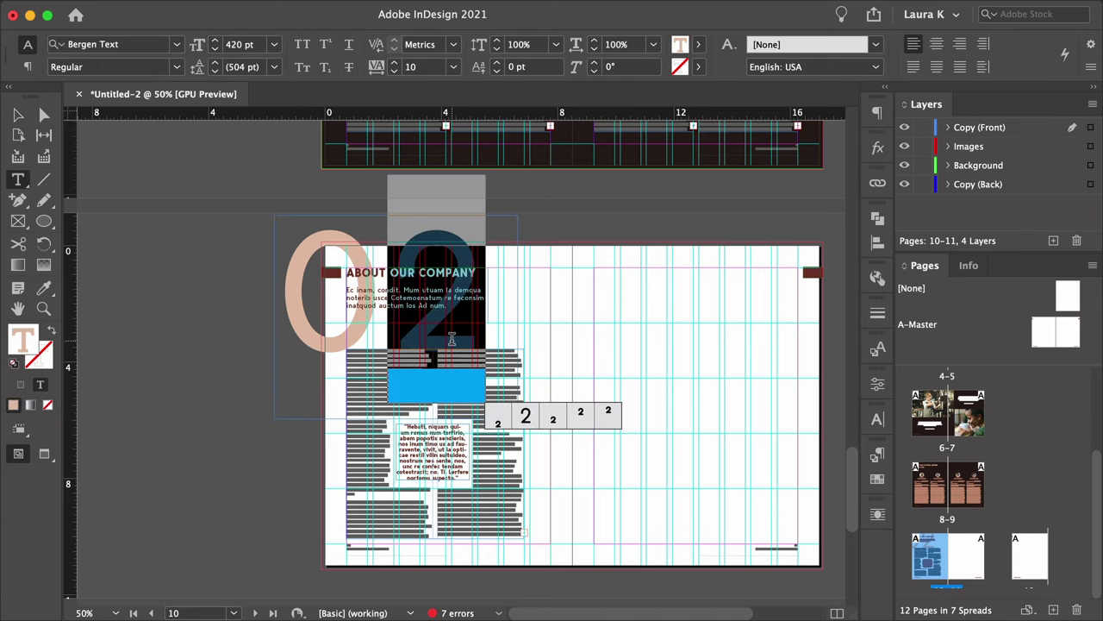
type("3")
key("Escape")
left_click(367, 270)
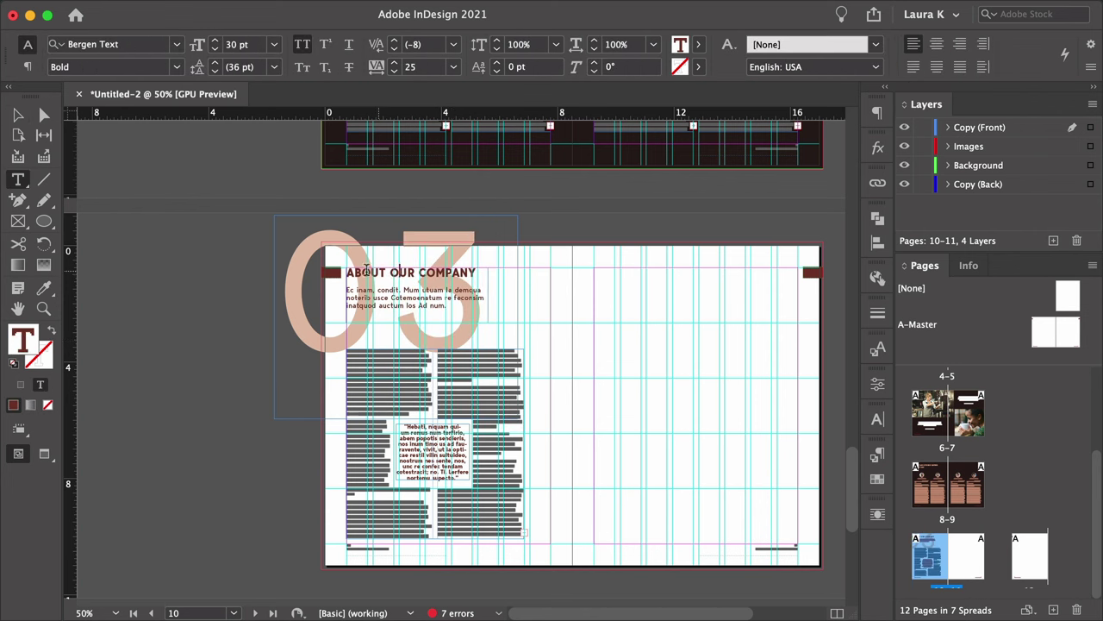
left_click_drag(345, 272, 477, 271)
type("Yo")
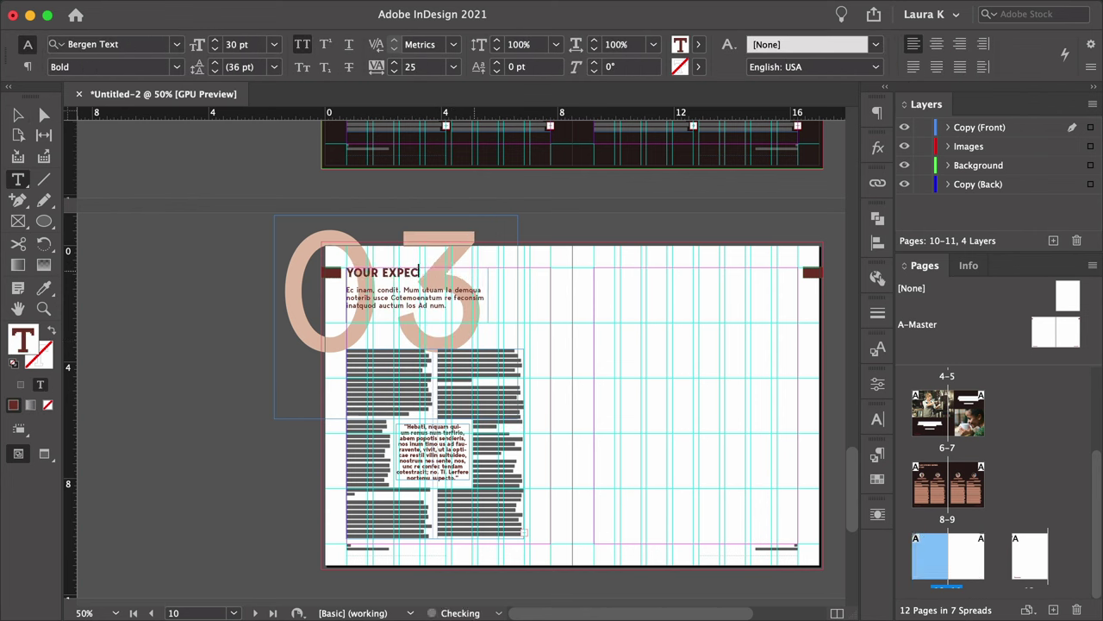
Fill the intro paragraph with placeholder text and delete the pull-quote box.
right_click(444, 304)
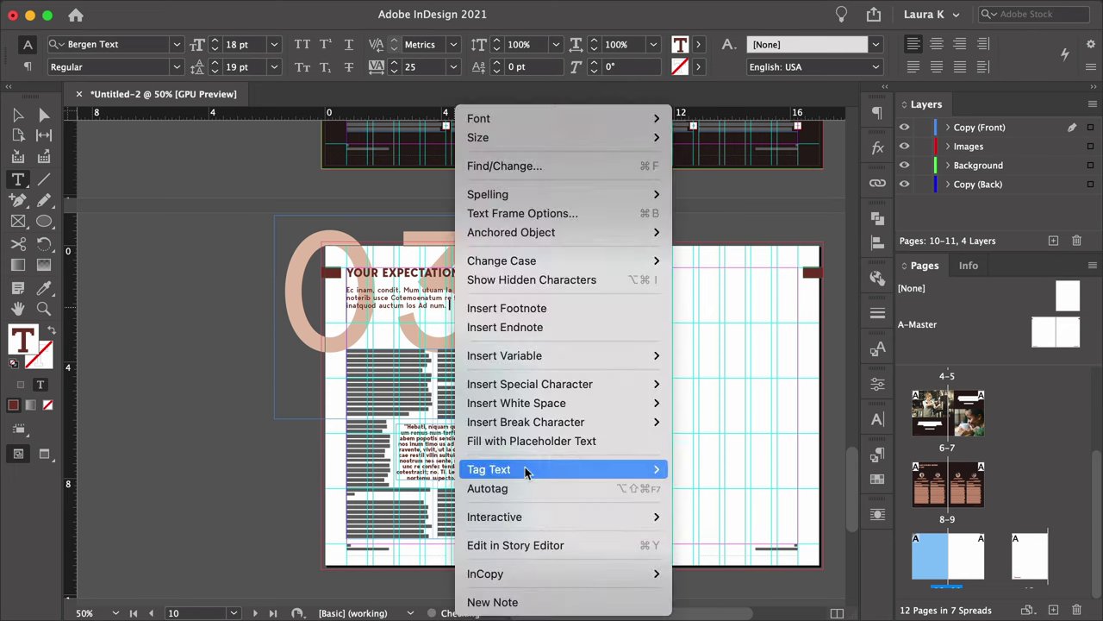
left_click(517, 423)
left_click(436, 447)
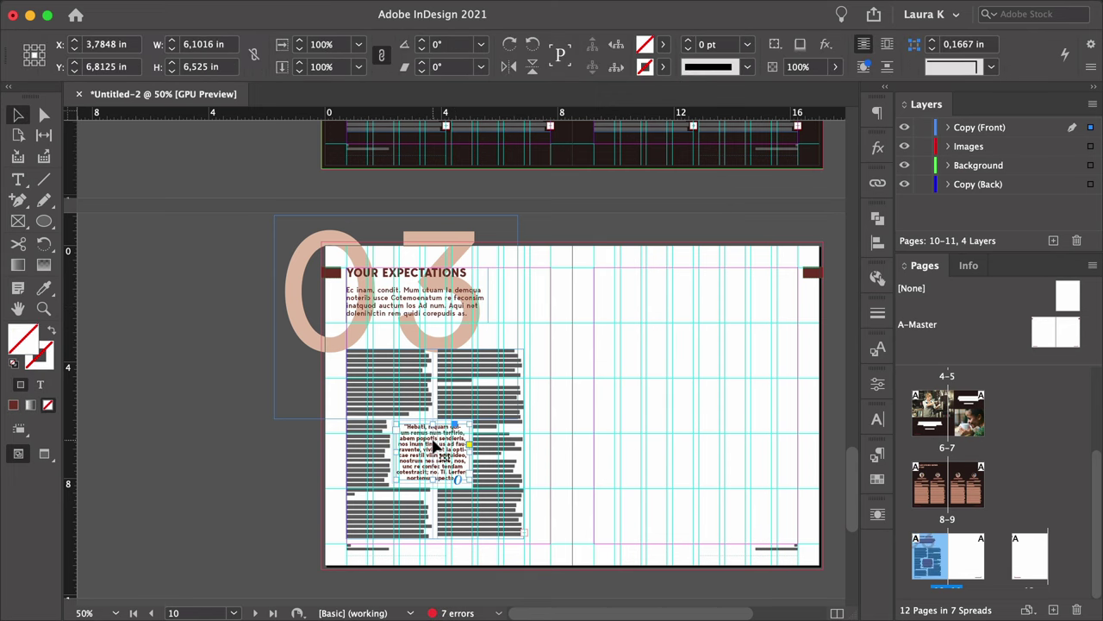
key("Delete")
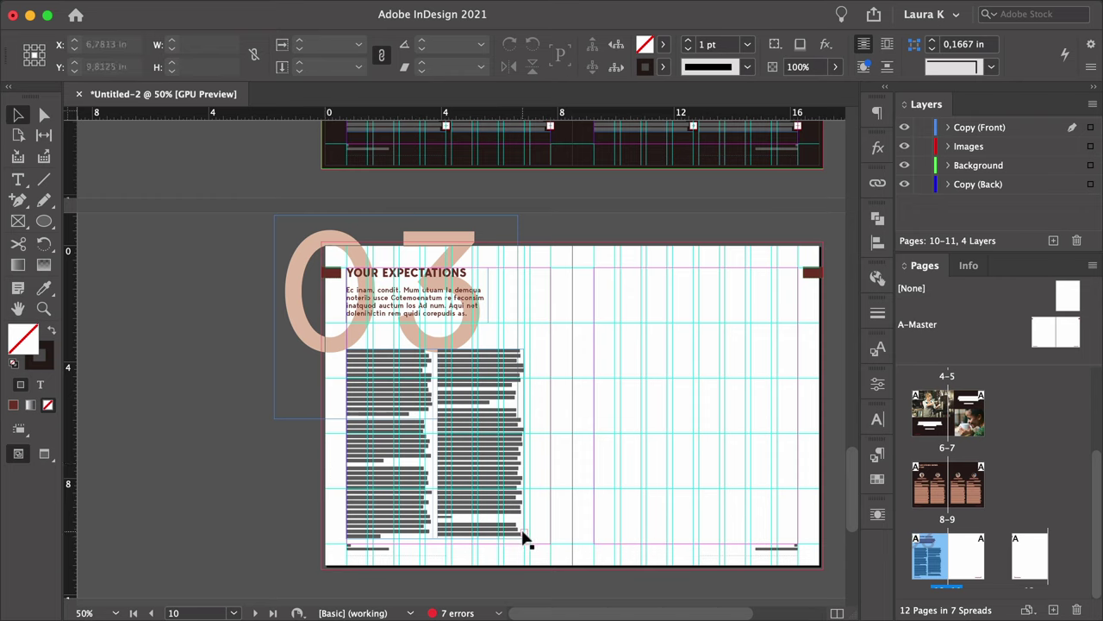
Duplicate the two-column body frame onto the right page and empty its text.
left_click(521, 536)
left_click_drag(416, 479, 649, 480)
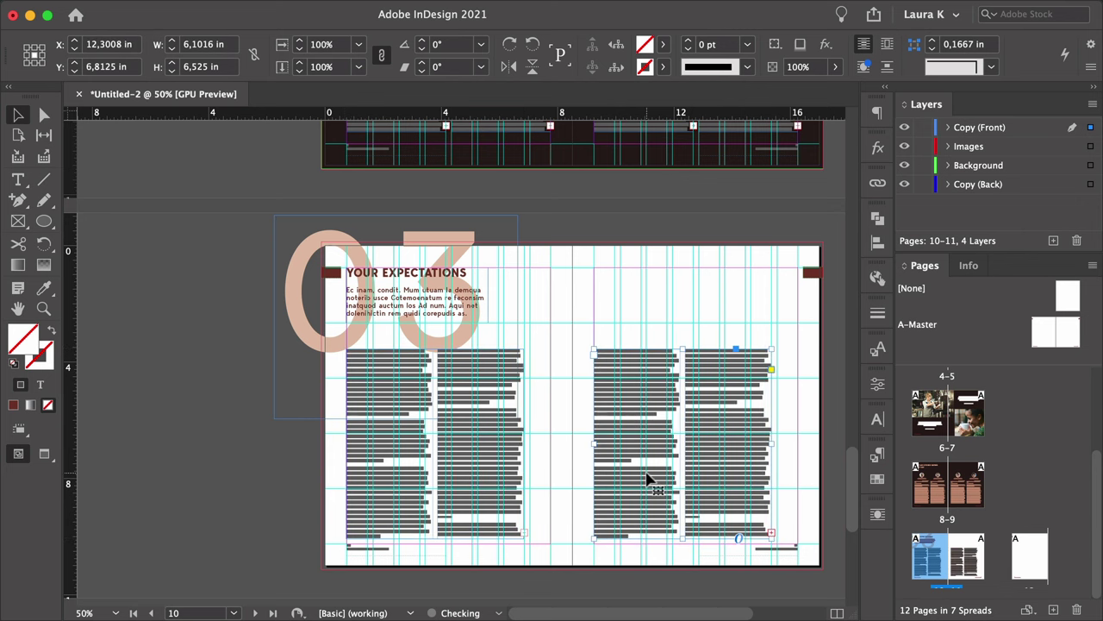
double_click(648, 479)
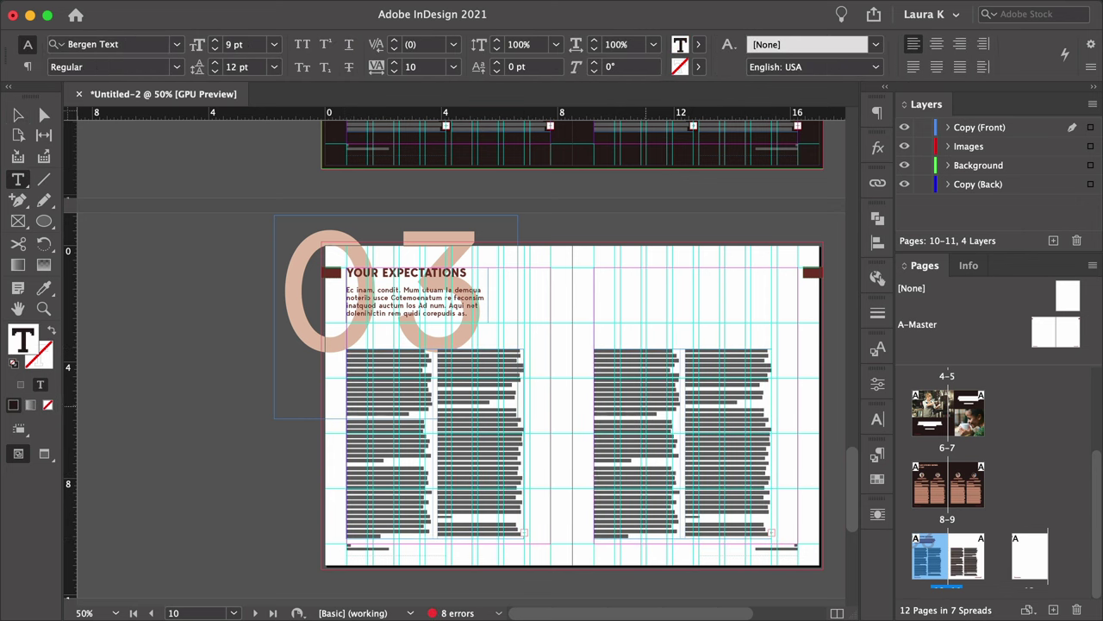
key("ctrl+a")
key("BackSpace")
key("Escape")
key("w")
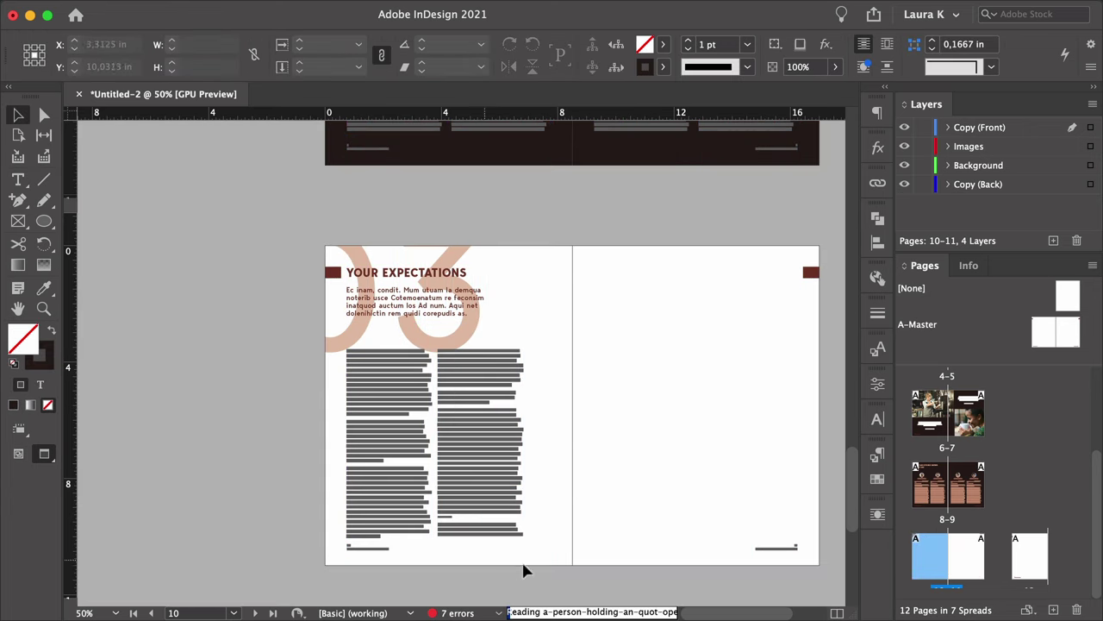
key("w")
Thread the left frame's overset text into the empty right-page frame.
left_click(521, 532)
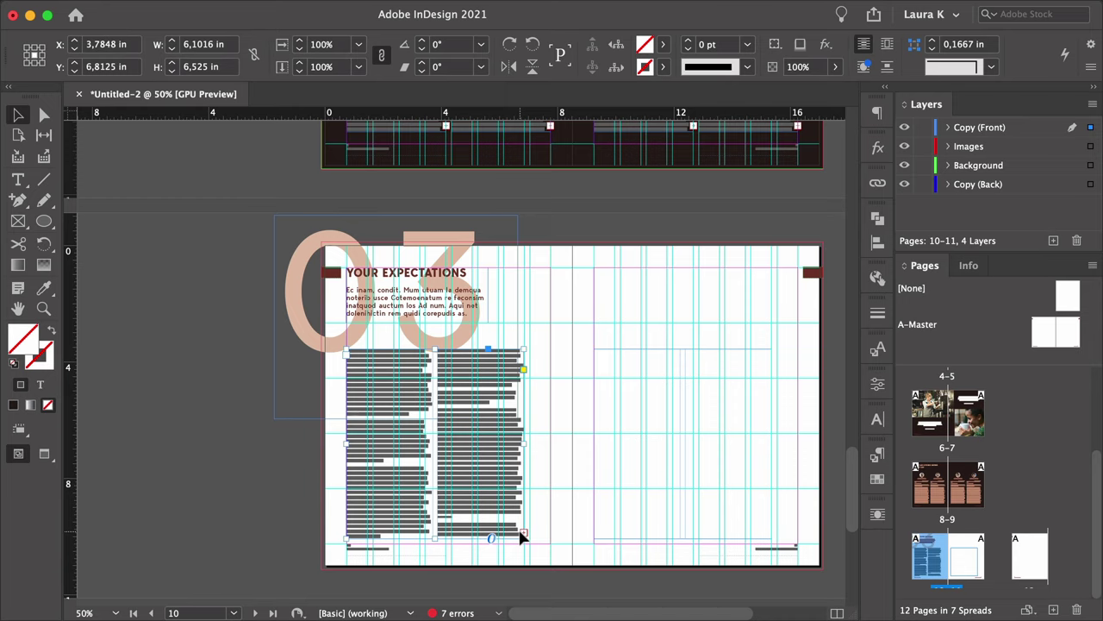
left_click(521, 537)
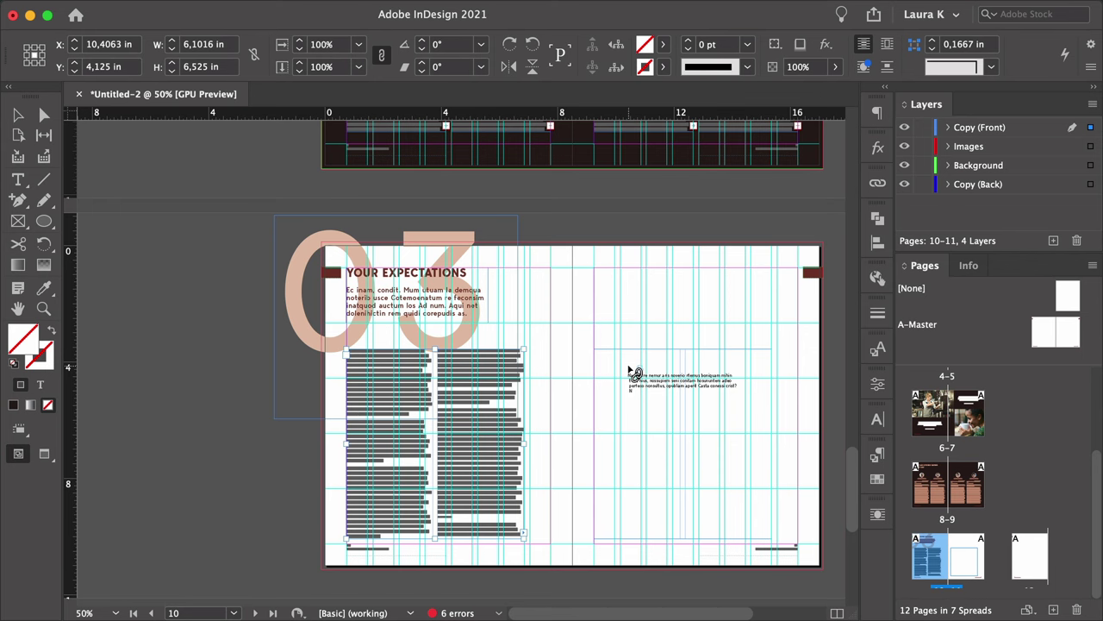
left_click(630, 373)
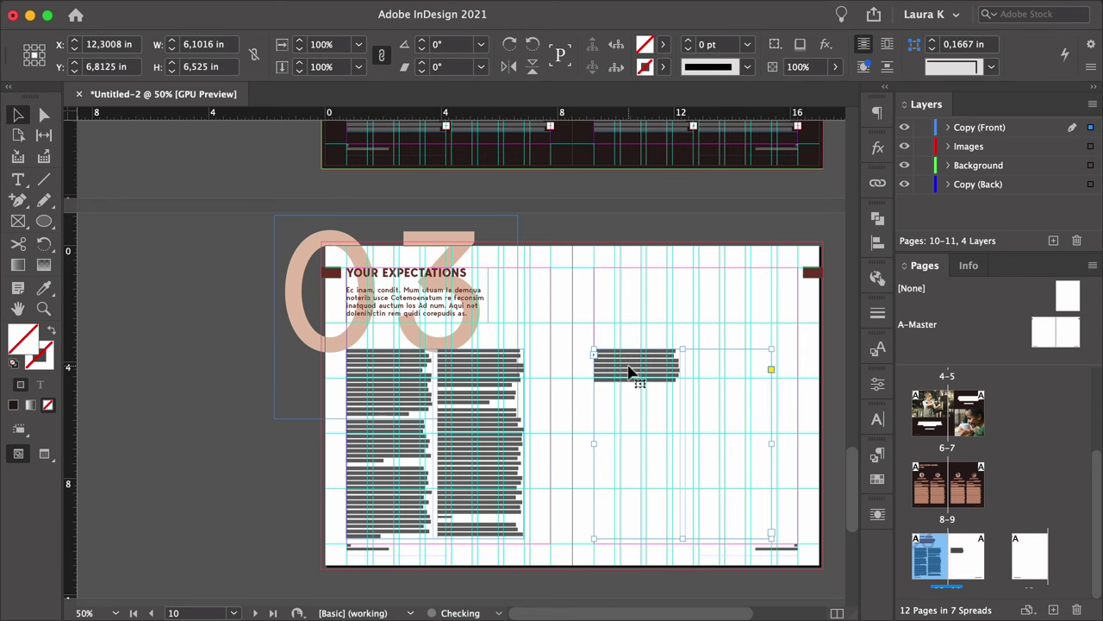
left_click(681, 392)
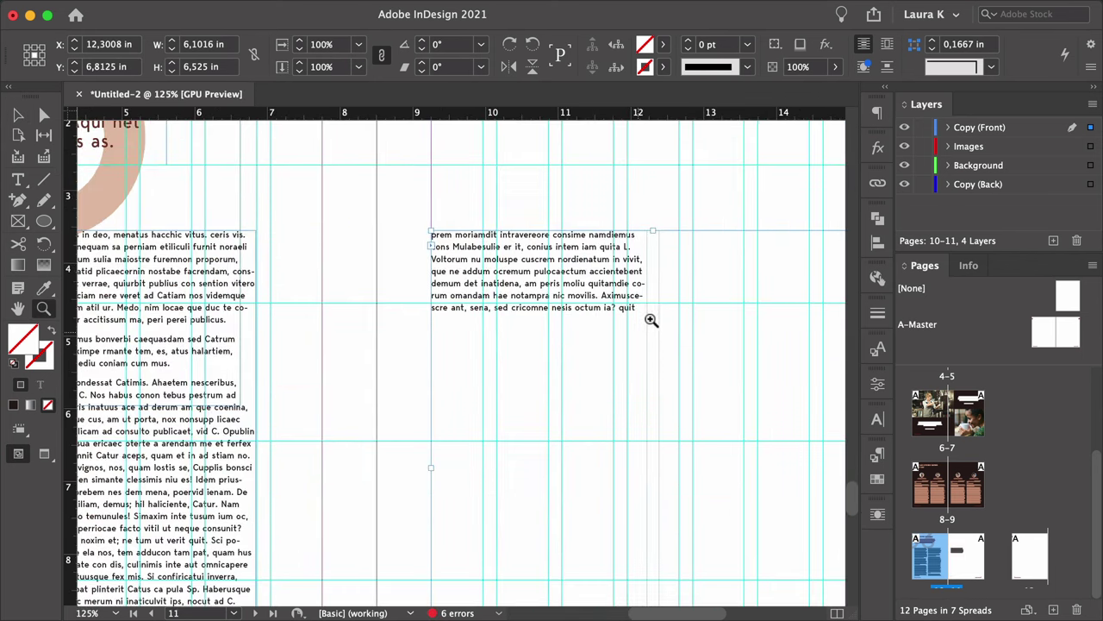
Add a period after 'quit' and fill the right-page frame with placeholder text.
key("t")
left_click(636, 306)
type(".")
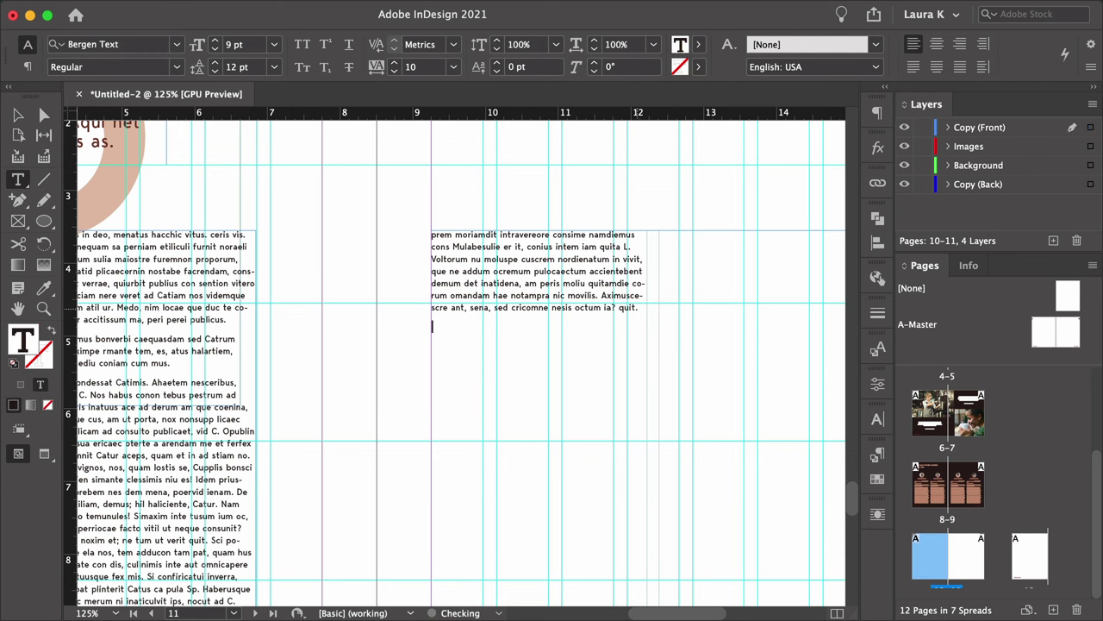
right_click(570, 331)
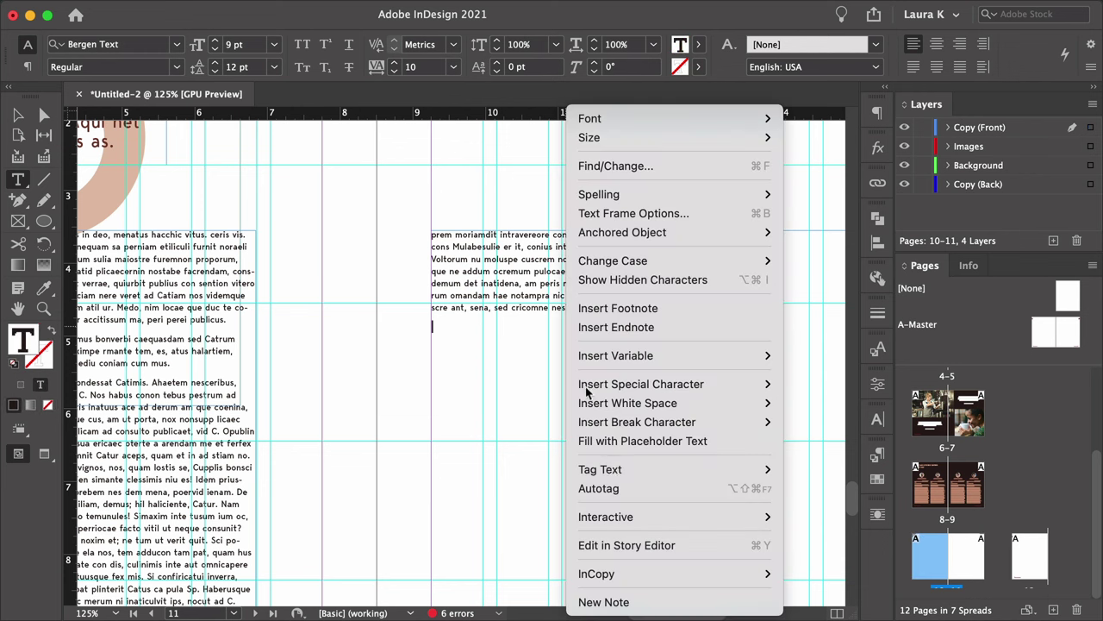
left_click(651, 441)
scroll(537, 423, "down", 2)
key("Escape")
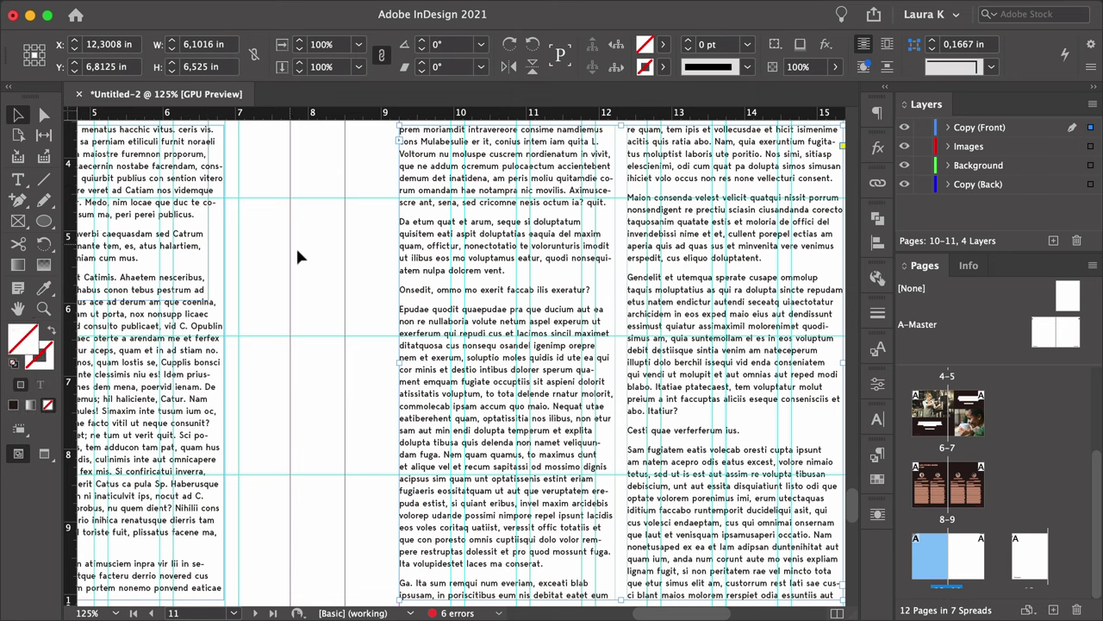
left_click(297, 256)
Draw a rectangle frame across the top of the right page for a photo.
key("z")
left_click(363, 292, "alt")
left_click(363, 292, "alt")
left_click_drag(357, 288, 460, 347)
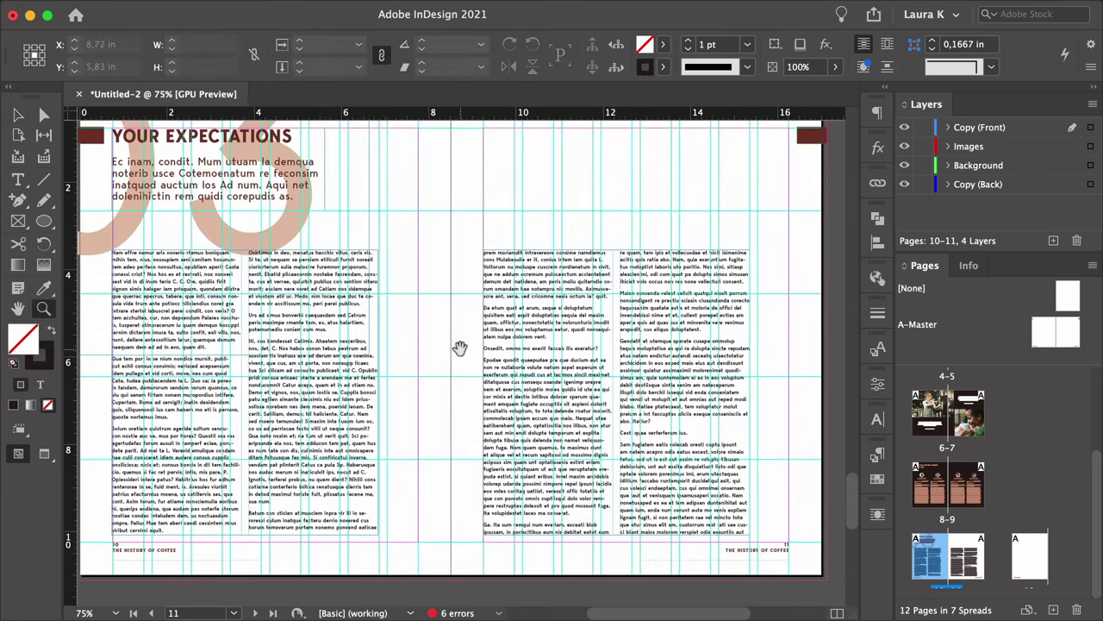
scroll(428, 352, "right", 1)
scroll(429, 352, "up", 1)
left_click(415, 293, "alt")
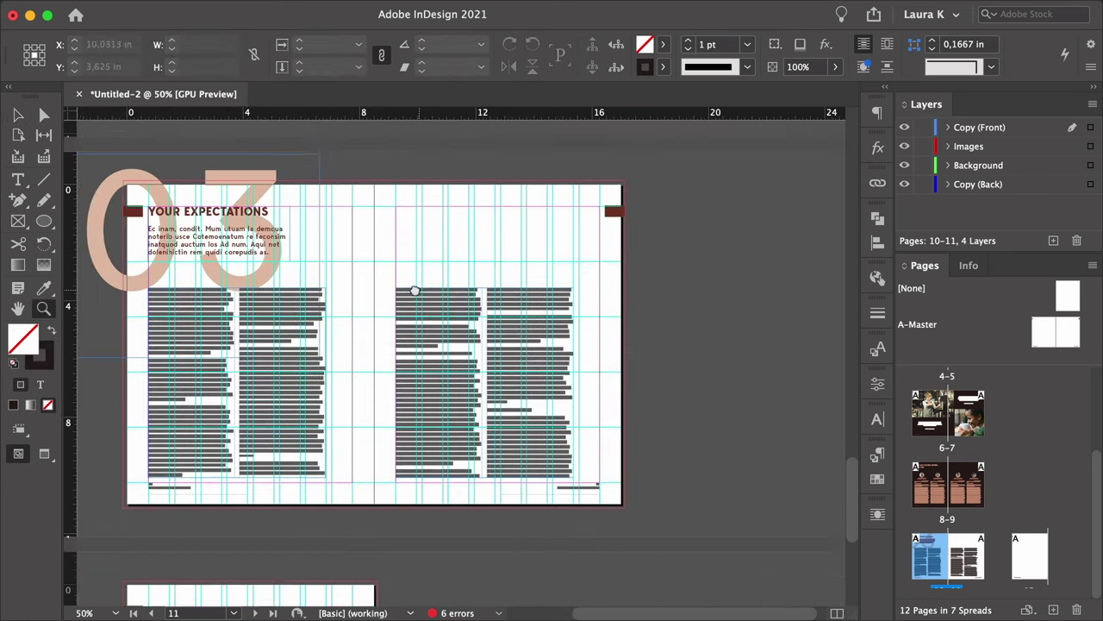
left_click(44, 221)
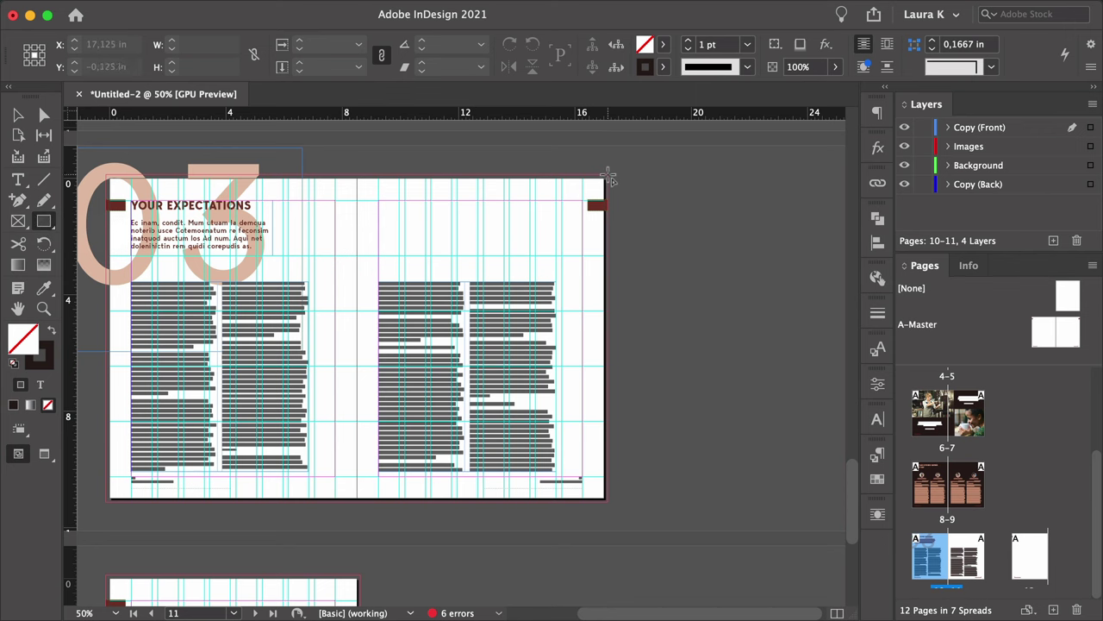
left_click_drag(609, 178, 314, 332)
key("v")
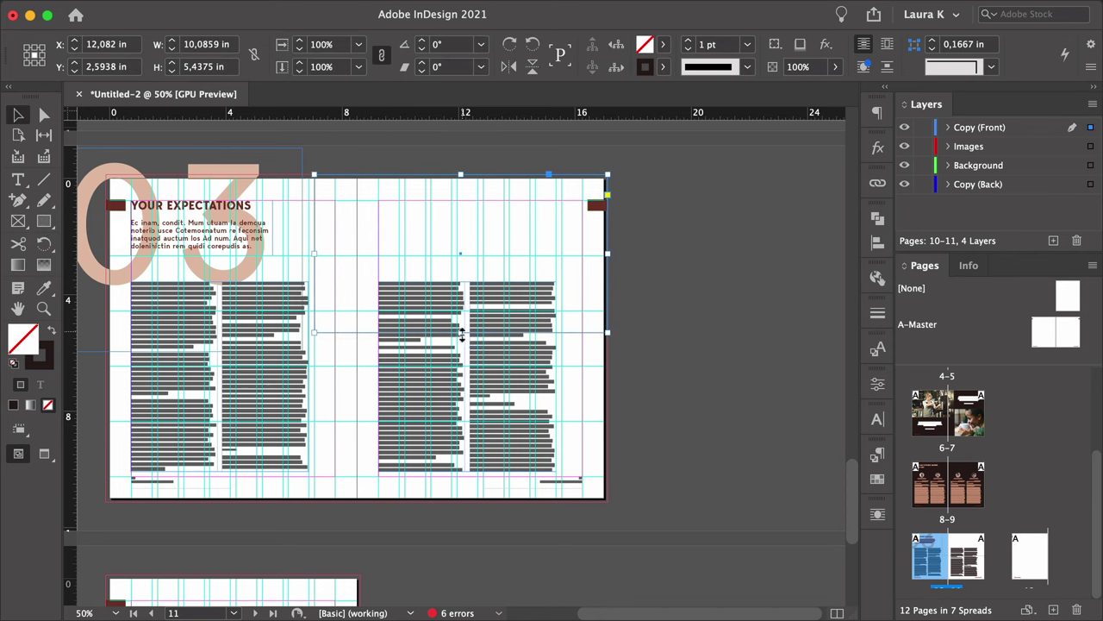
left_click_drag(462, 334, 462, 349)
key("super+d")
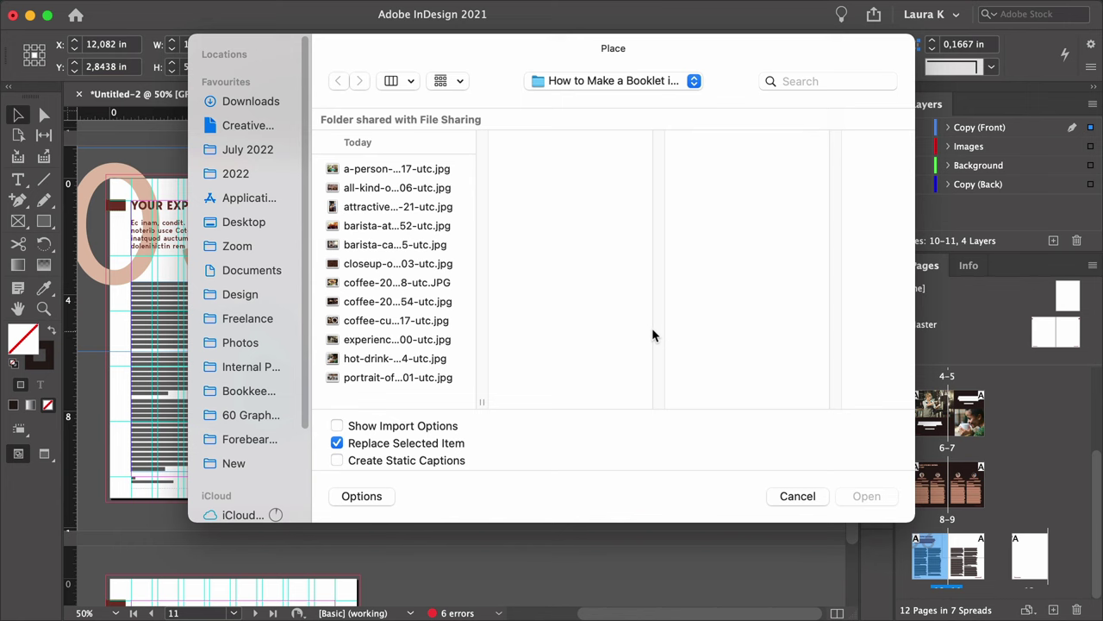
Place the barista JPG in the top frame and stretch the photo to fill it.
left_click(436, 228)
left_click(866, 496)
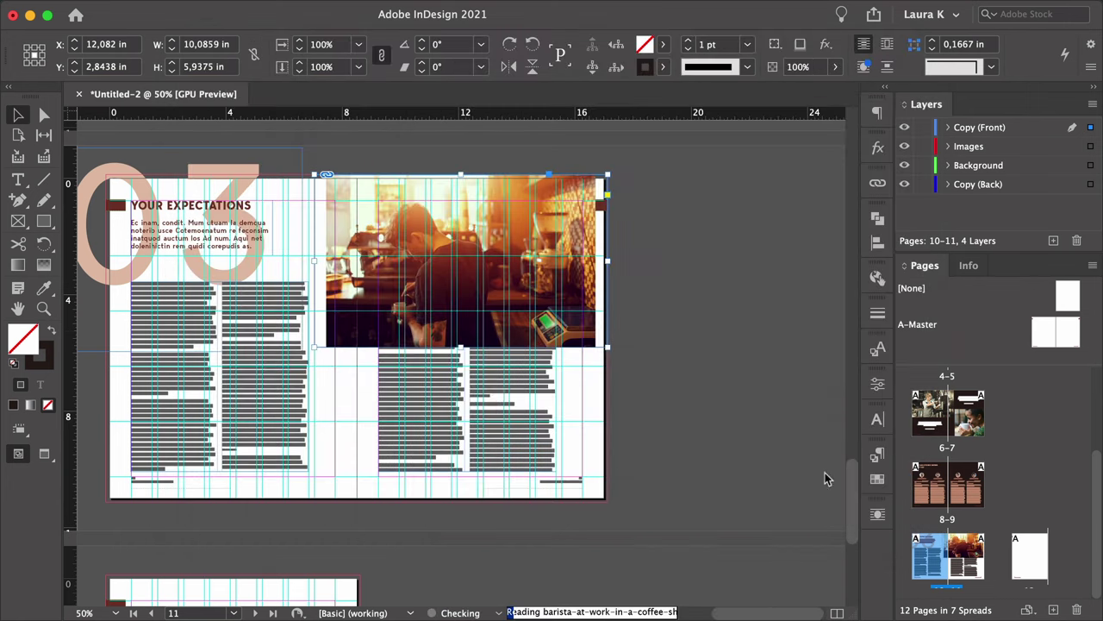
double_click(379, 229)
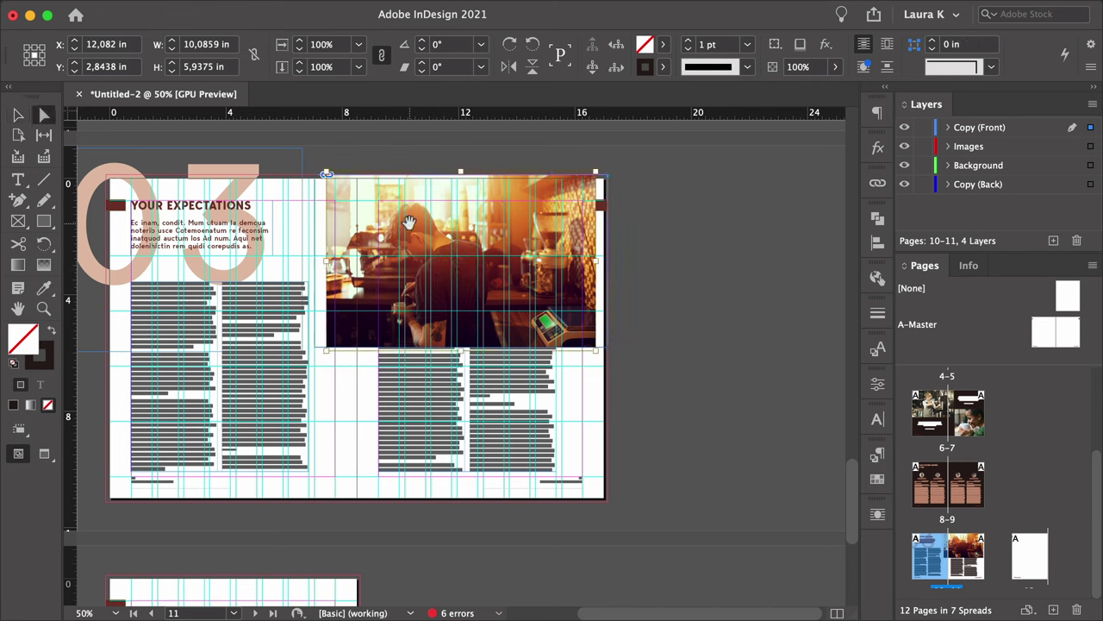
left_click_drag(459, 351, 457, 379)
key("v")
left_click(690, 377)
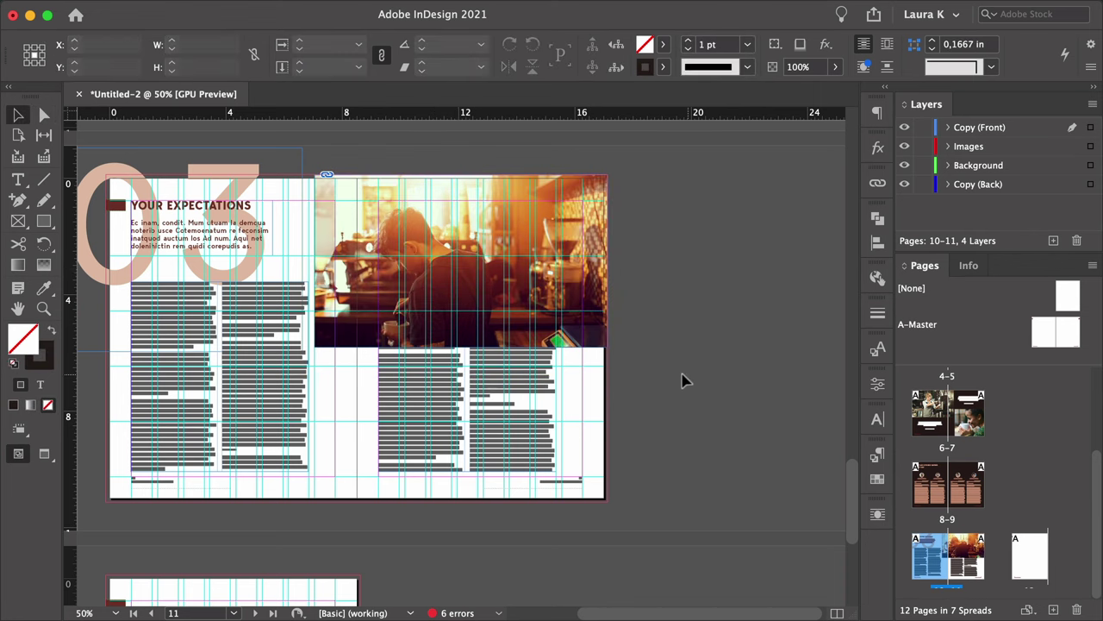
left_click(490, 338)
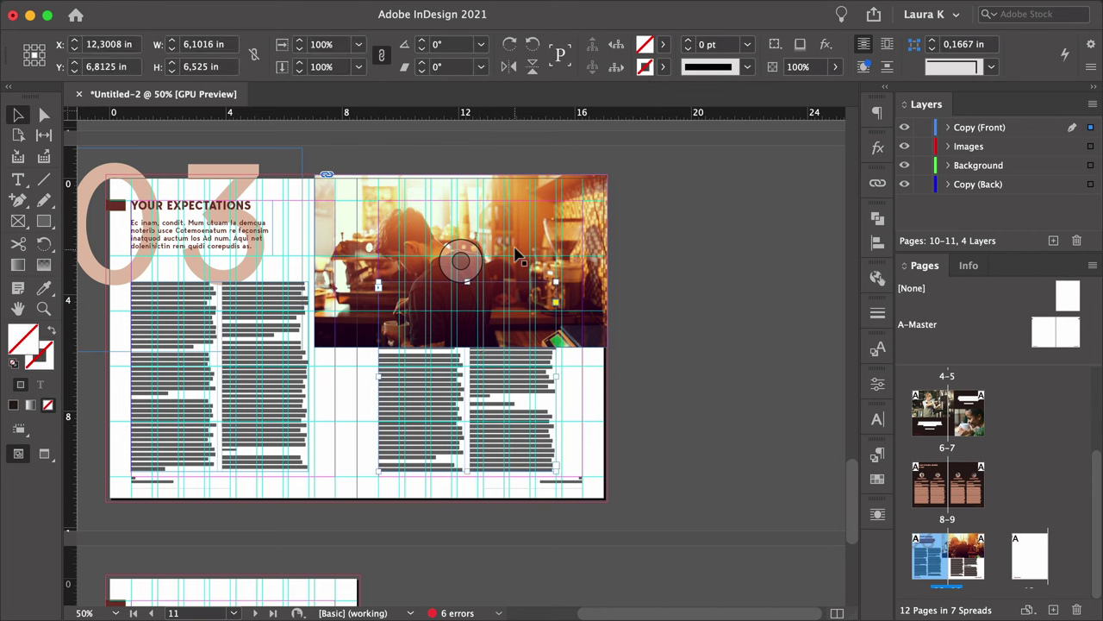
Wrap text around the photo's bounding box with a linked 0,125 in offset on all sides.
left_click(878, 515)
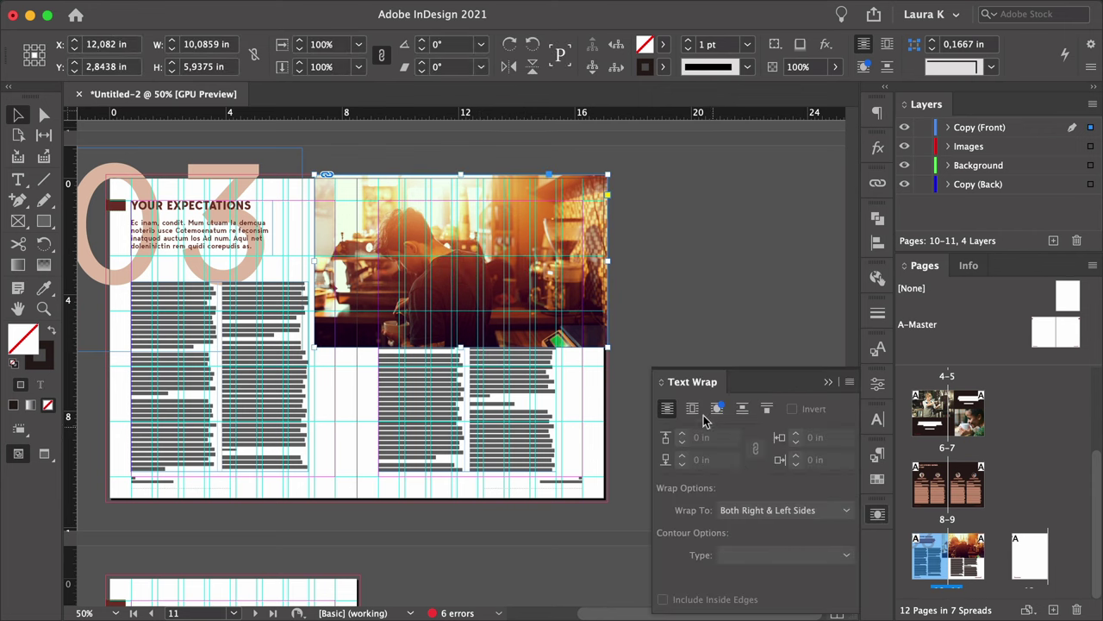
left_click(692, 408)
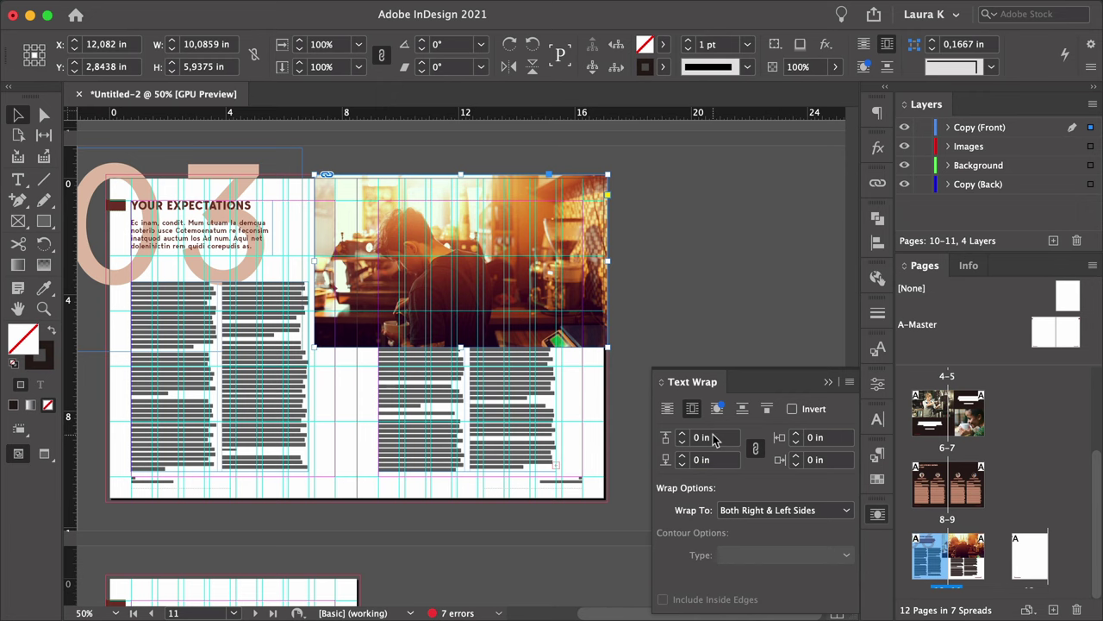
left_click(714, 438)
left_click(752, 446)
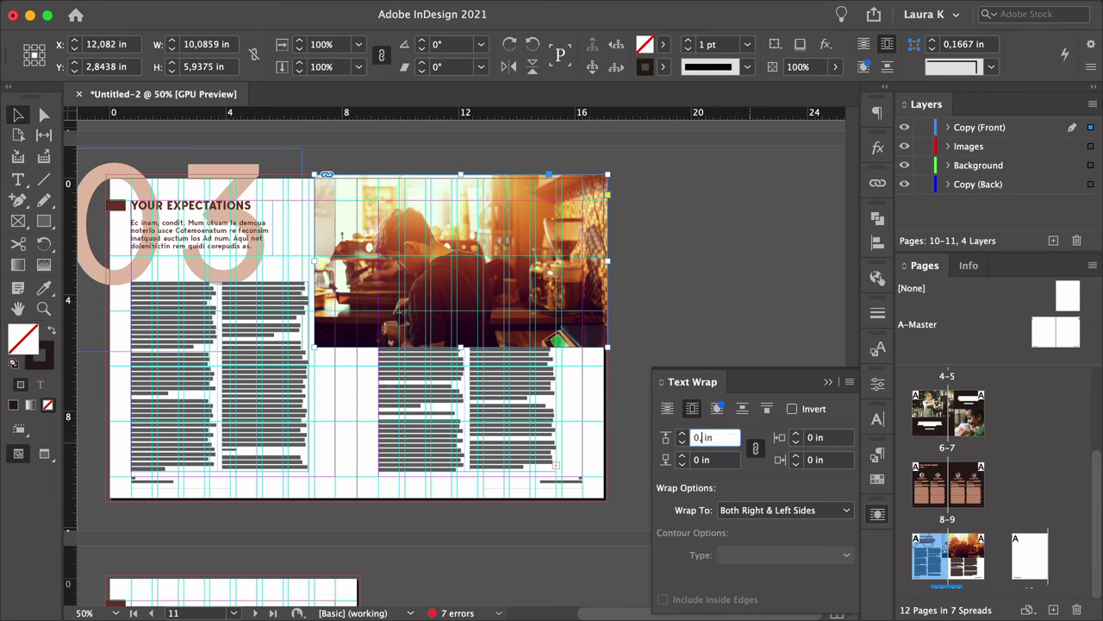
type("0,125")
key("Tab")
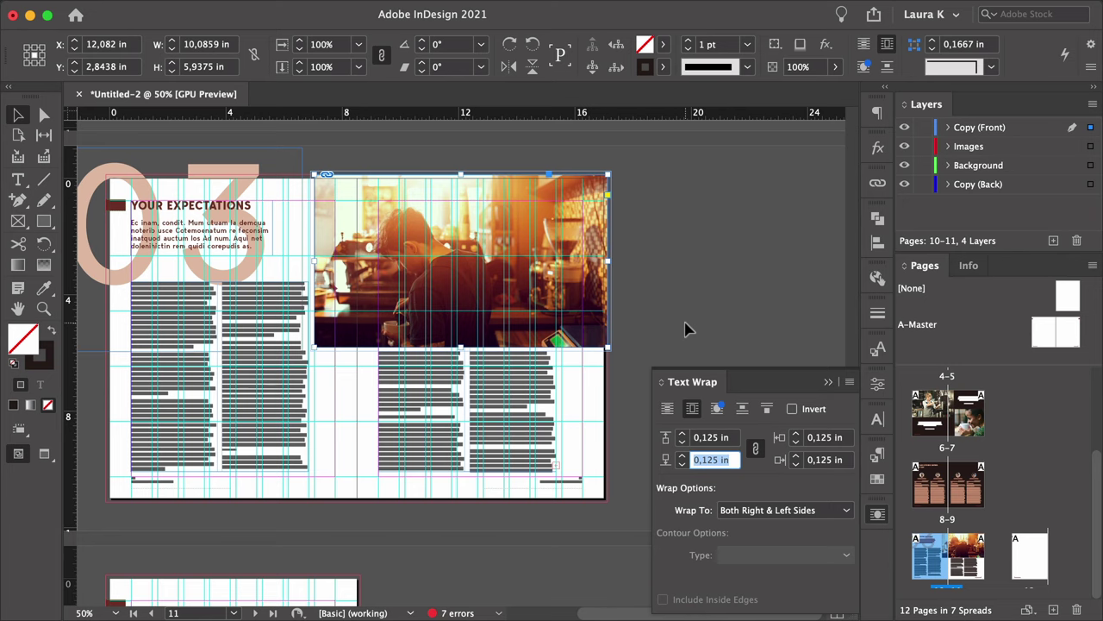
left_click(685, 329)
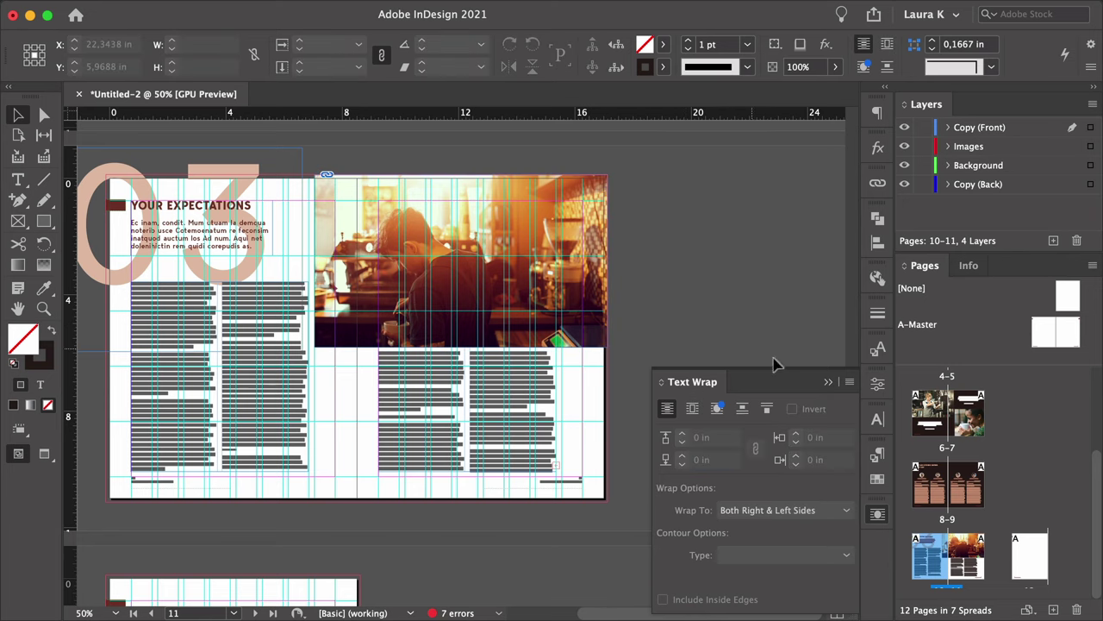
left_click(828, 382)
scroll(752, 359, "left", 5)
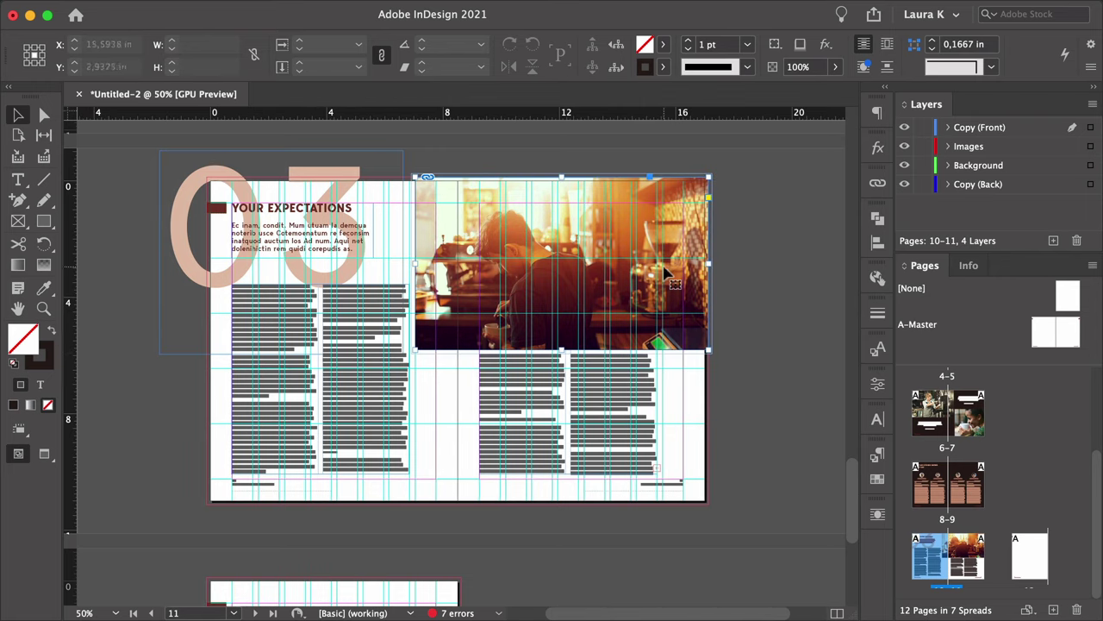
Delete the red box and bottom line on page 12, the back cover.
key("w")
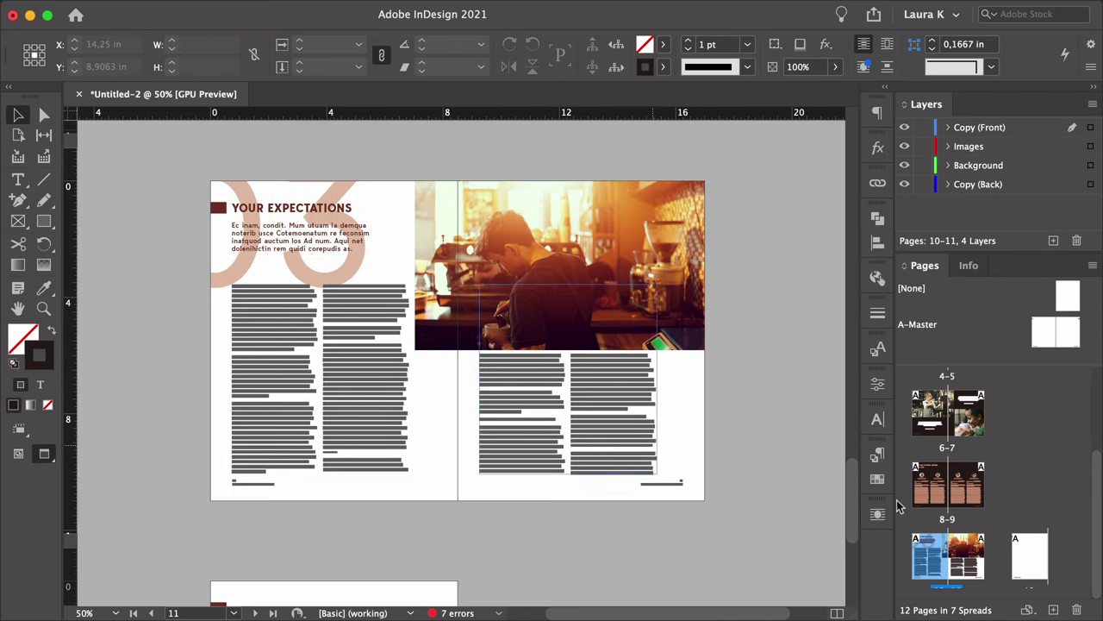
double_click(1021, 565)
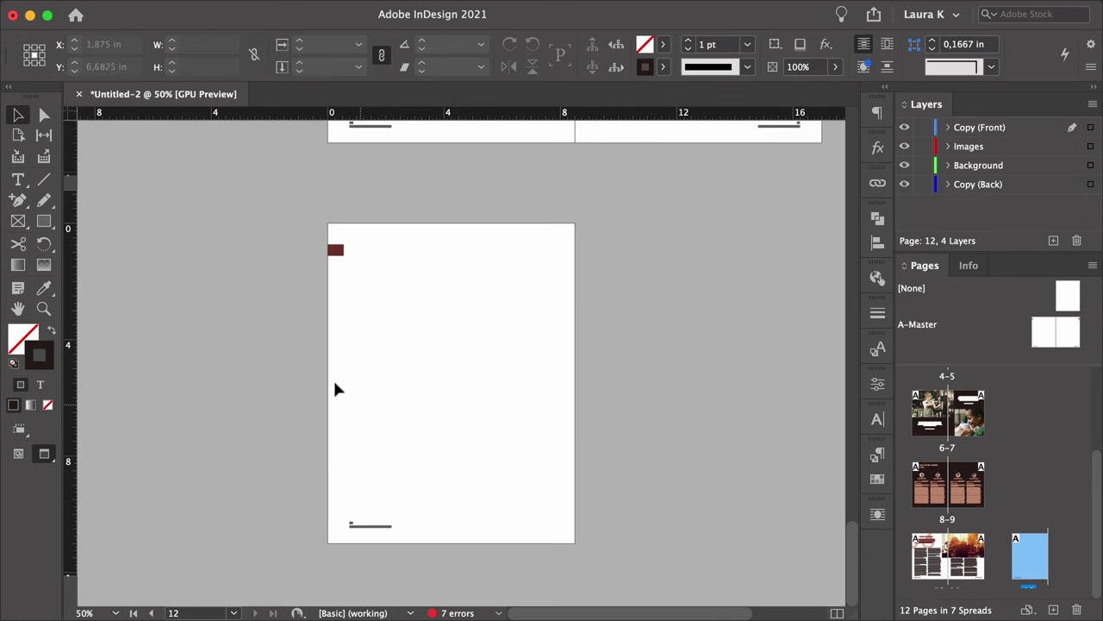
left_click_drag(274, 234, 447, 529)
key("Delete")
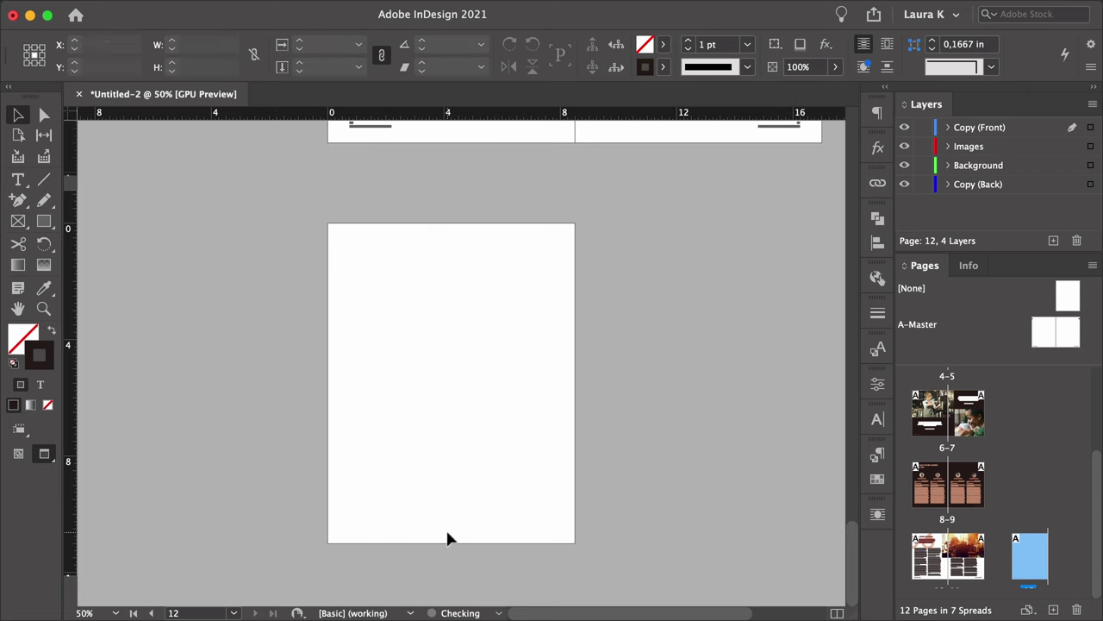
Draw a full-page frame on page 12 and place the coffee beans photo in it.
key("w")
key("m")
left_click_drag(326, 220, 579, 547)
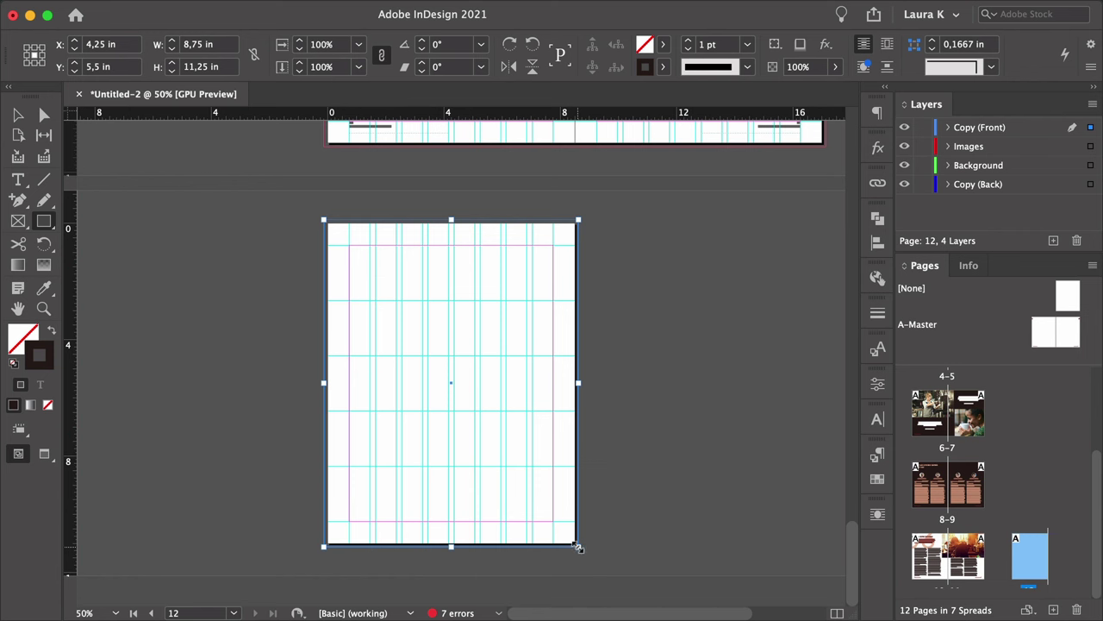
key("super+d")
left_click(384, 282)
double_click(383, 281)
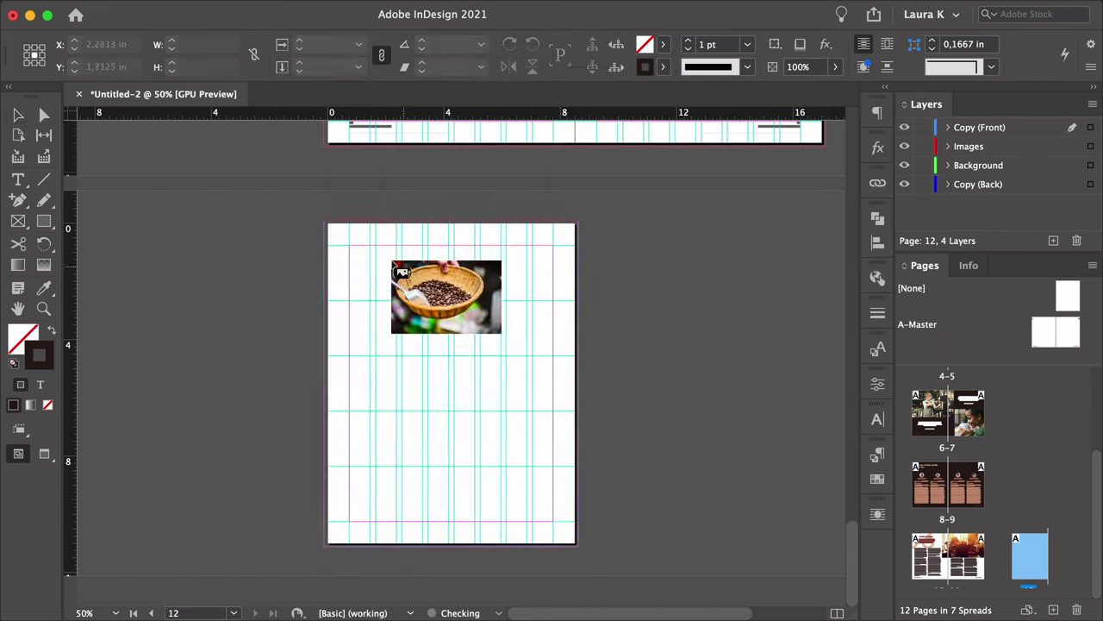
left_click(398, 269)
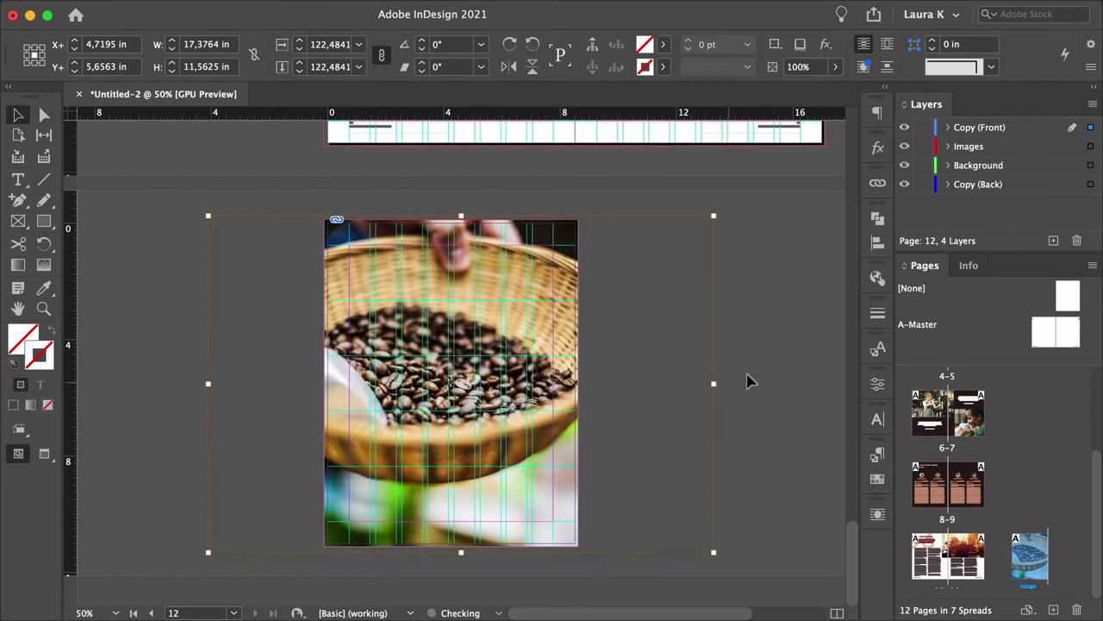
key("a")
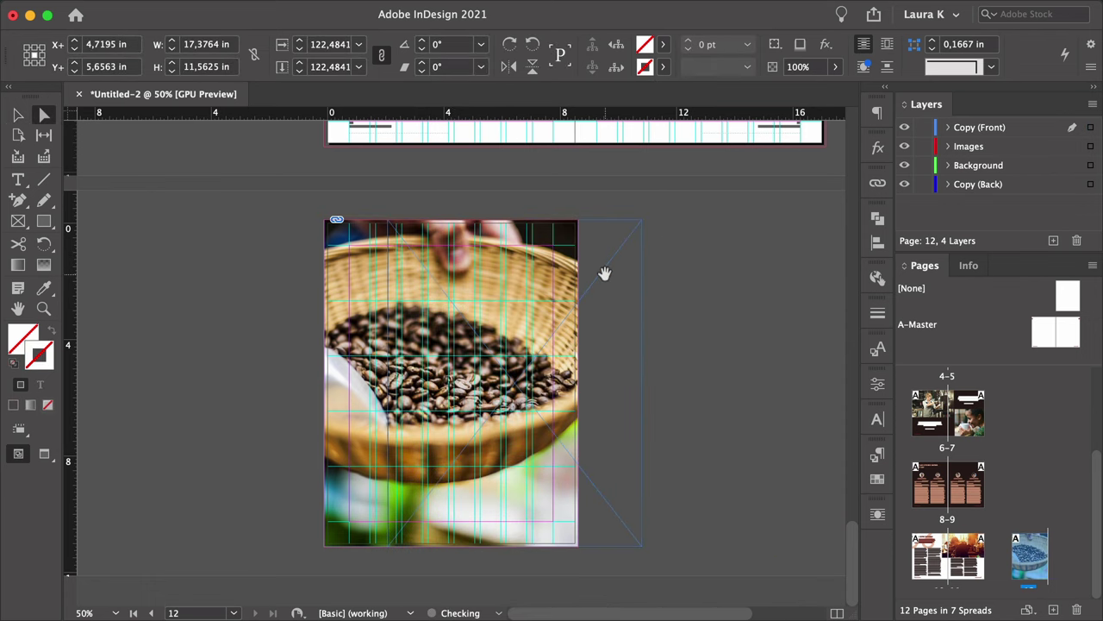
key("v")
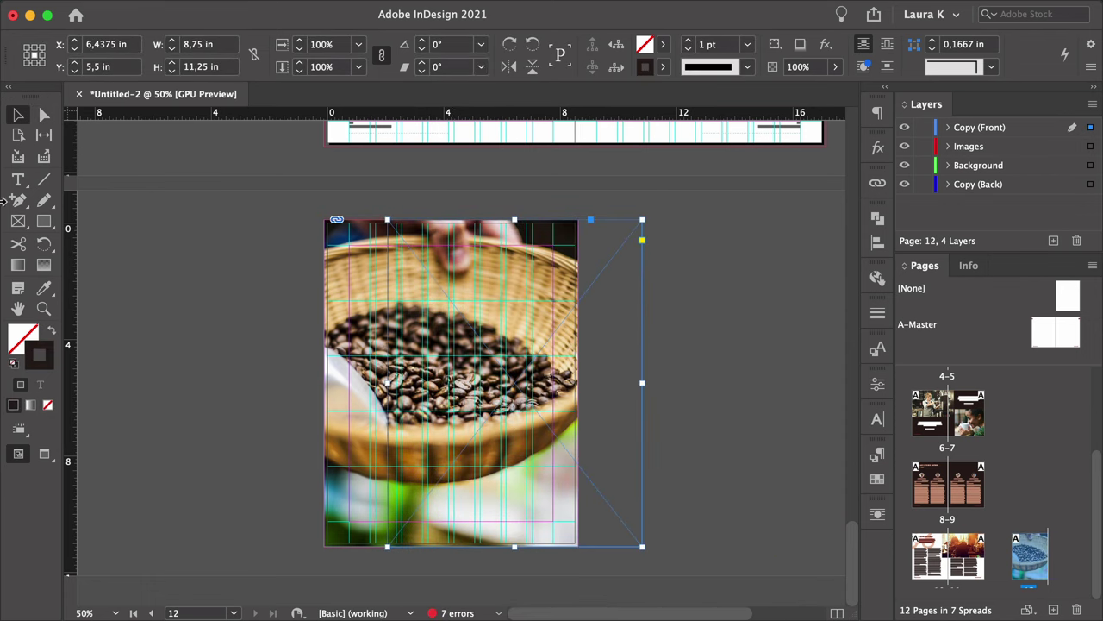
Make a dark overlay frame at 60% opacity over the coffee photo and preview it.
left_click(51, 330)
left_click(800, 66)
type("60")
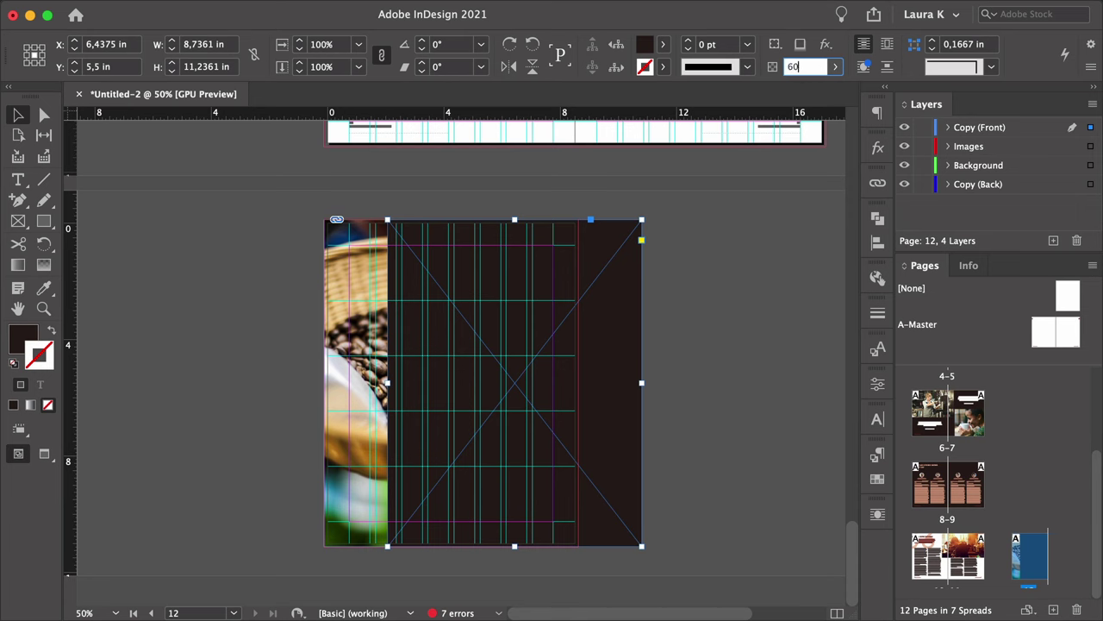
key("Return")
left_click(693, 276)
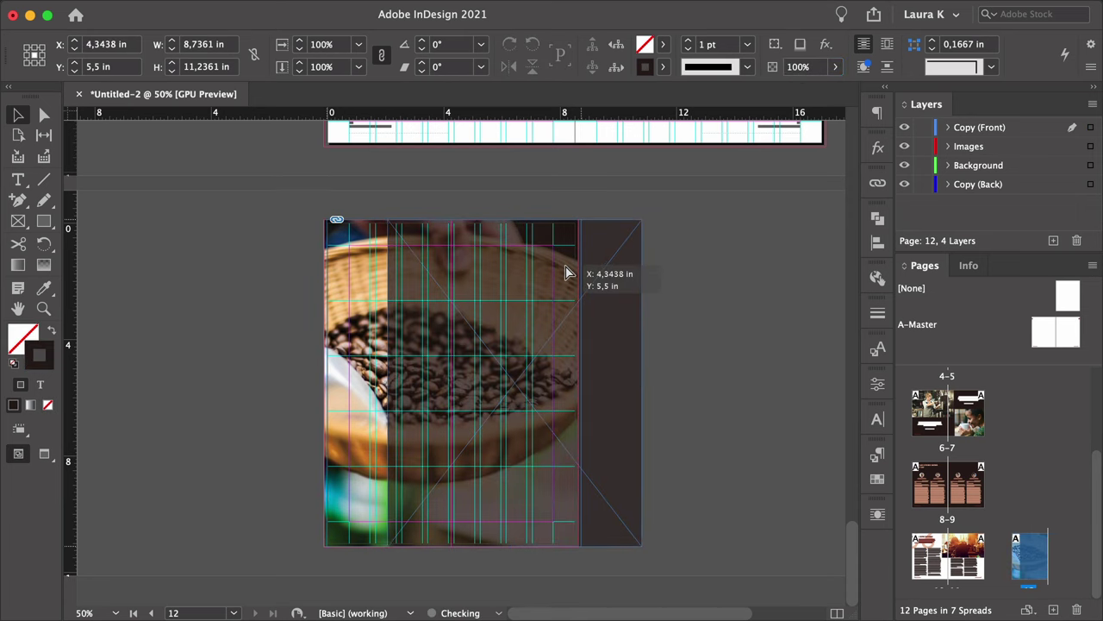
left_click_drag(566, 273, 576, 273)
left_click(658, 284)
key("w")
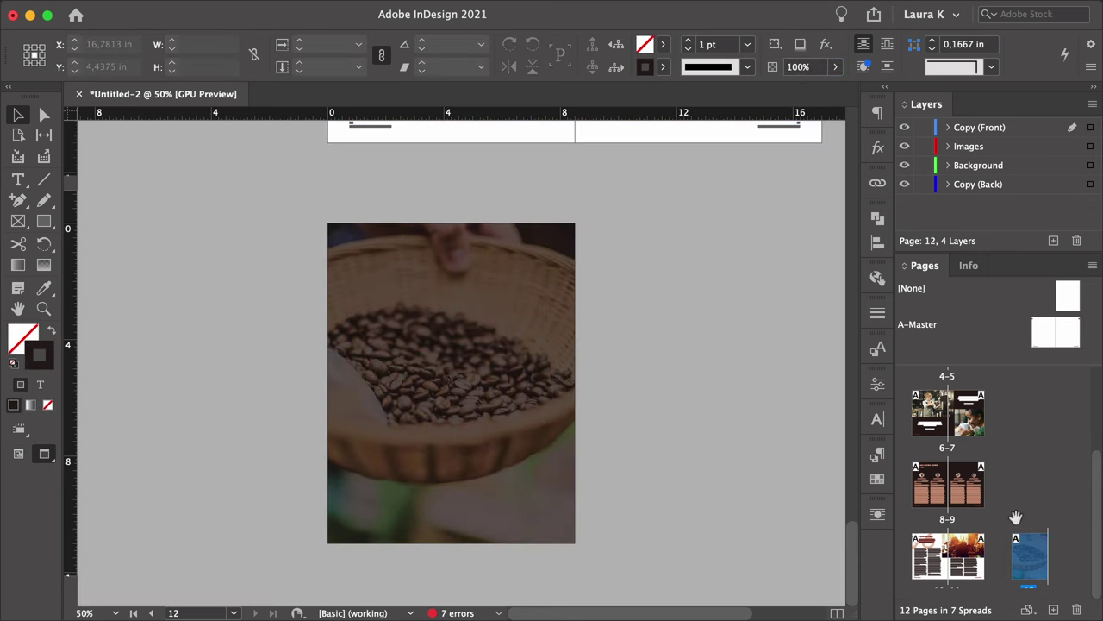
scroll(1017, 517, "up", 5)
Copy the three-line contact details from cover page 1 to the bottom of page 12's coffee-basket photo.
double_click(947, 420)
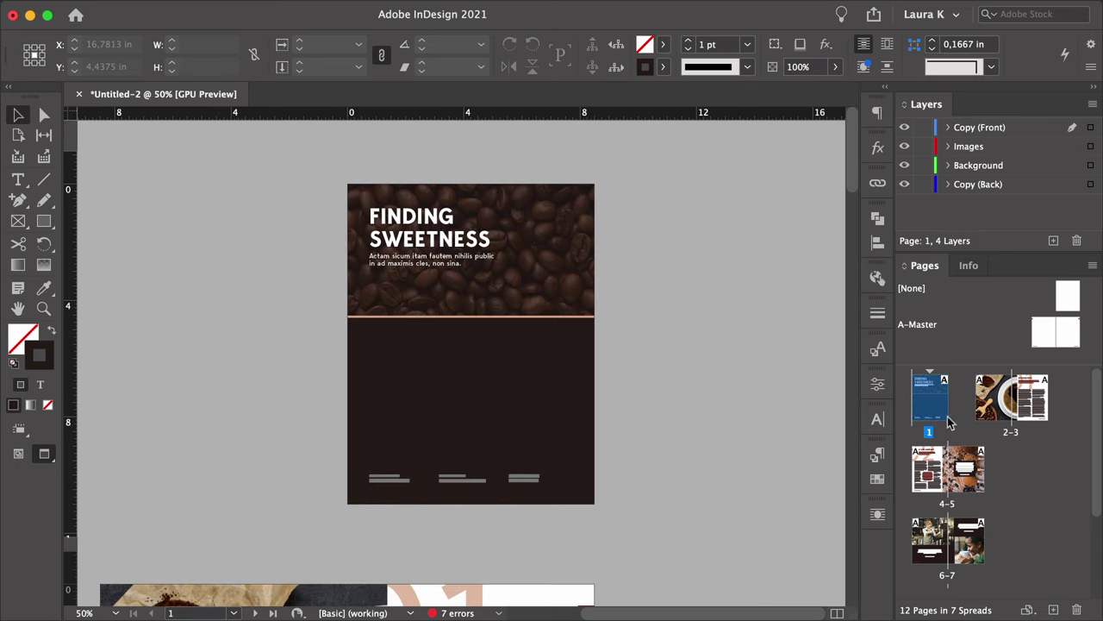
left_click(444, 477)
scroll(1026, 556, "down", 5)
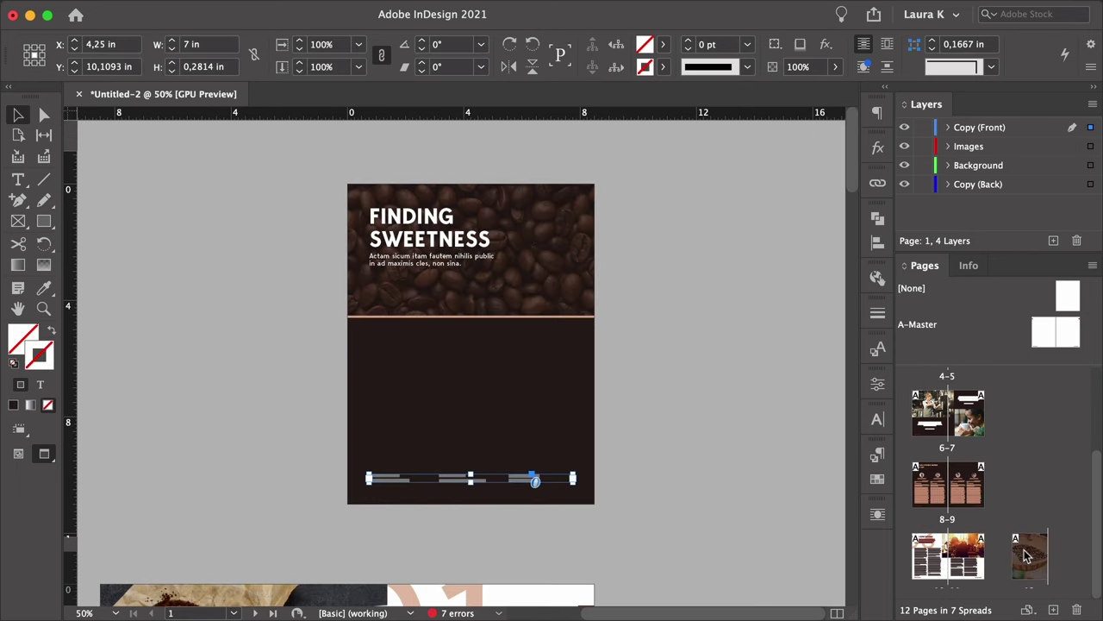
double_click(1028, 555)
key("super+v")
key("w")
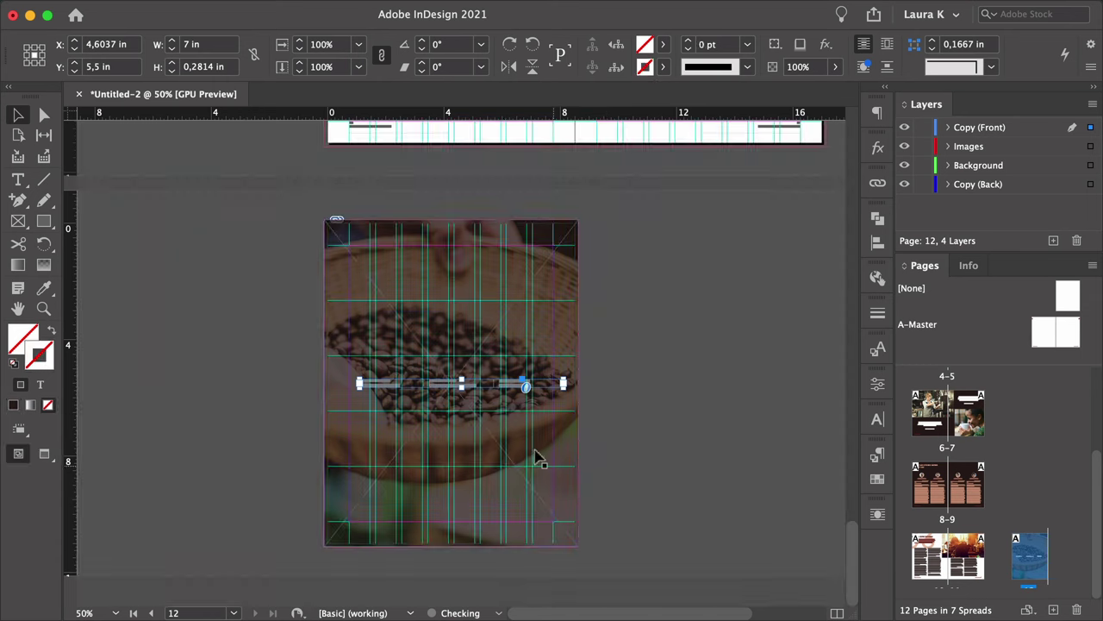
left_click_drag(508, 386, 545, 498)
left_click(628, 471)
key("w")
key("z")
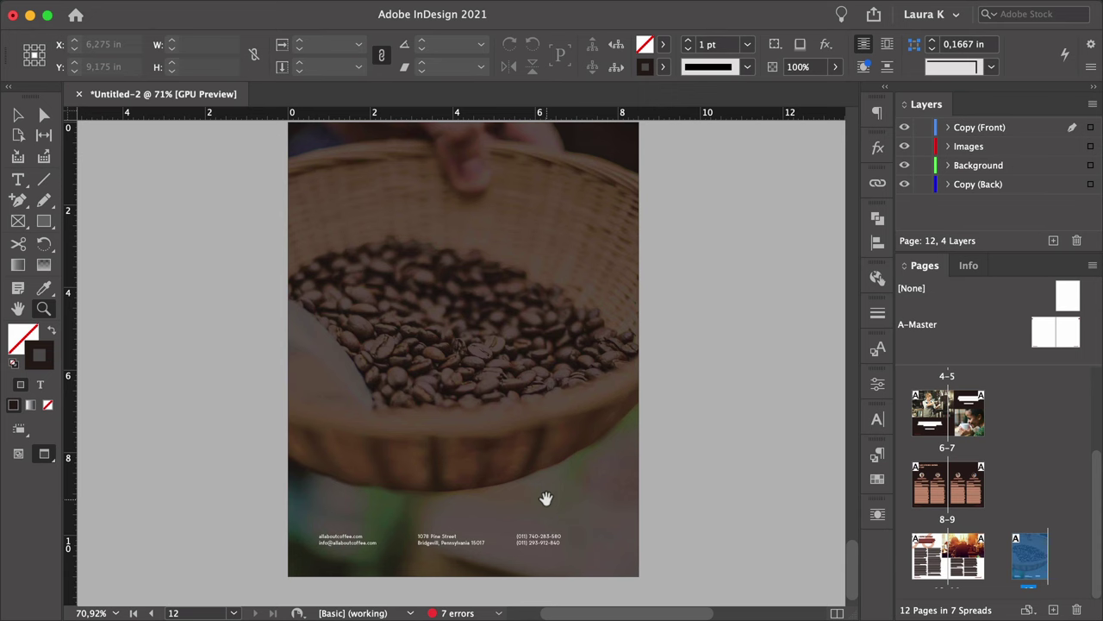
Export the document as Booklet in Adobe PDF (Print) format, reaching the PDF export options.
key("super+e")
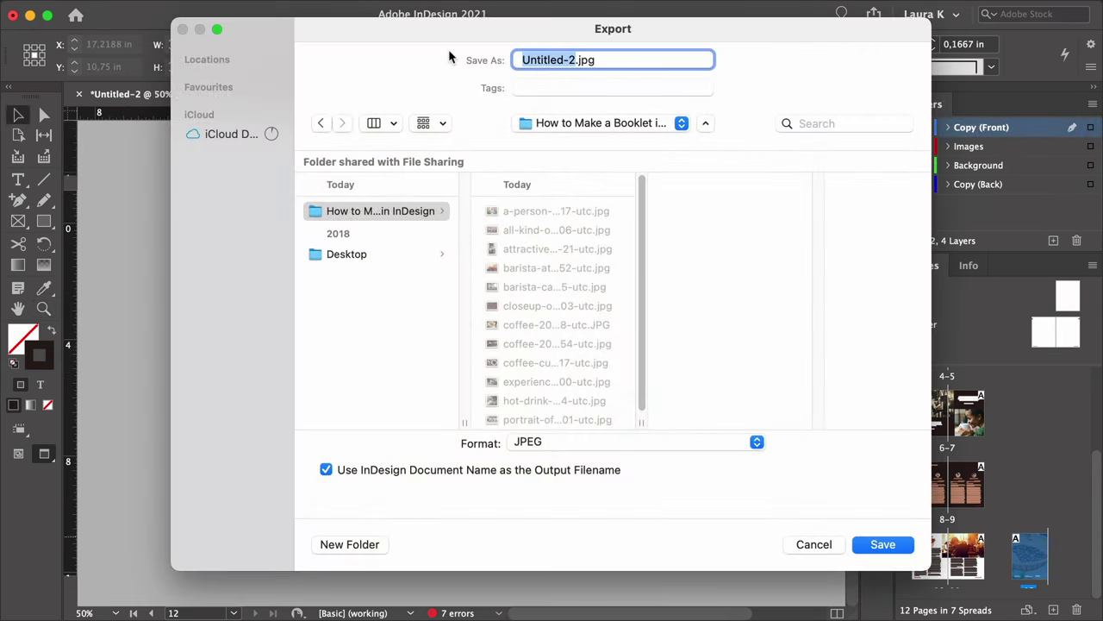
type("Booklet")
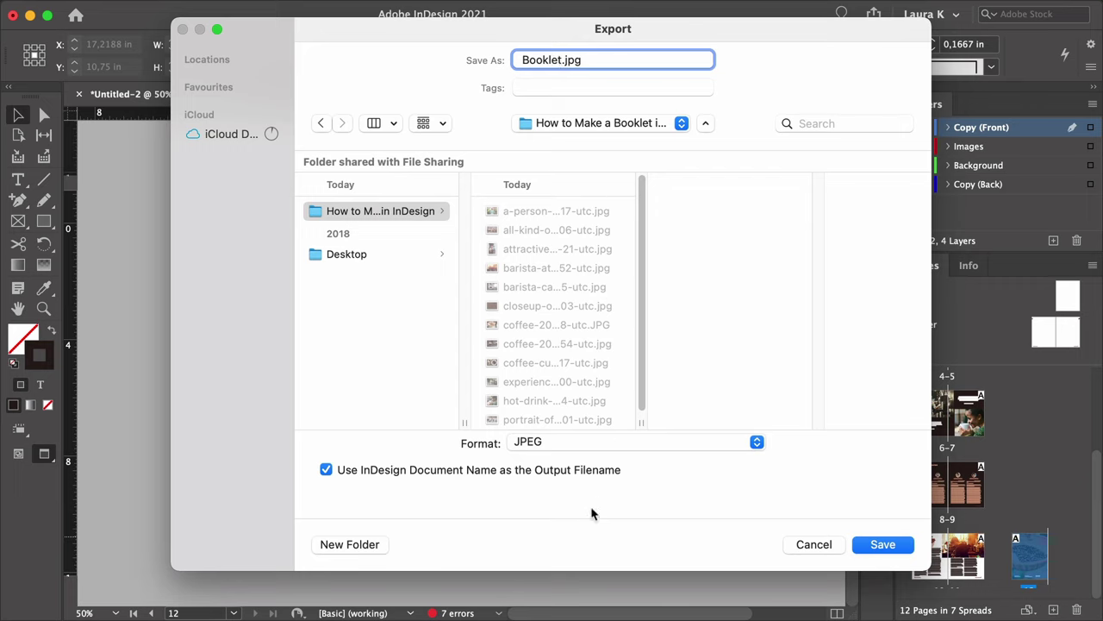
left_click(618, 441)
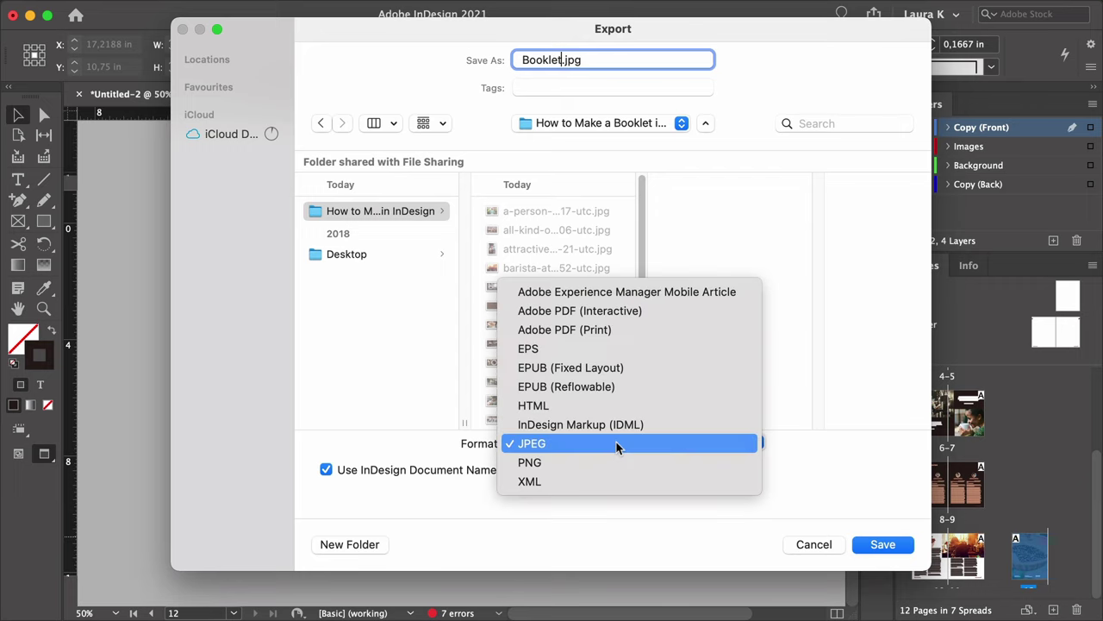
left_click(646, 328)
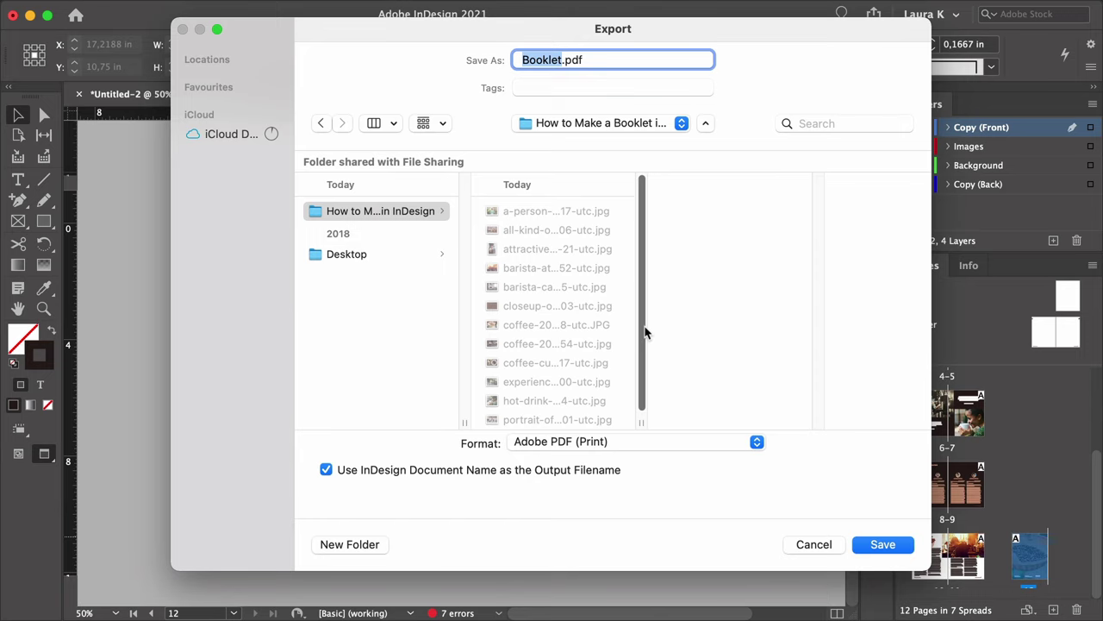
left_click(862, 543)
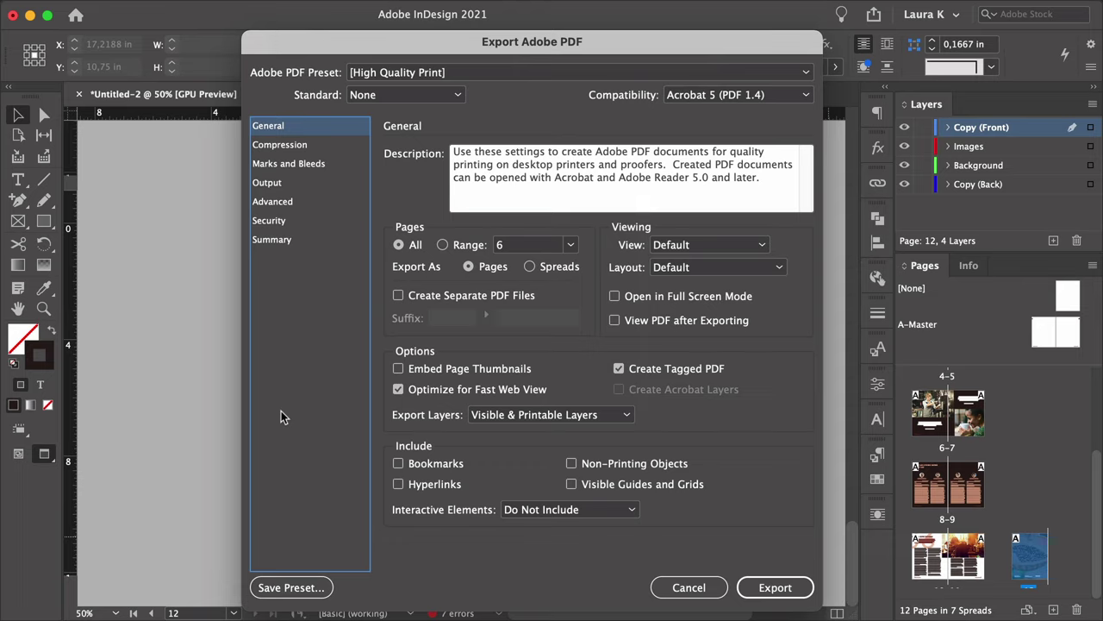
Export all pages with the [Press Quality] preset as single pages rather than spreads.
left_click(415, 246)
left_click(427, 72)
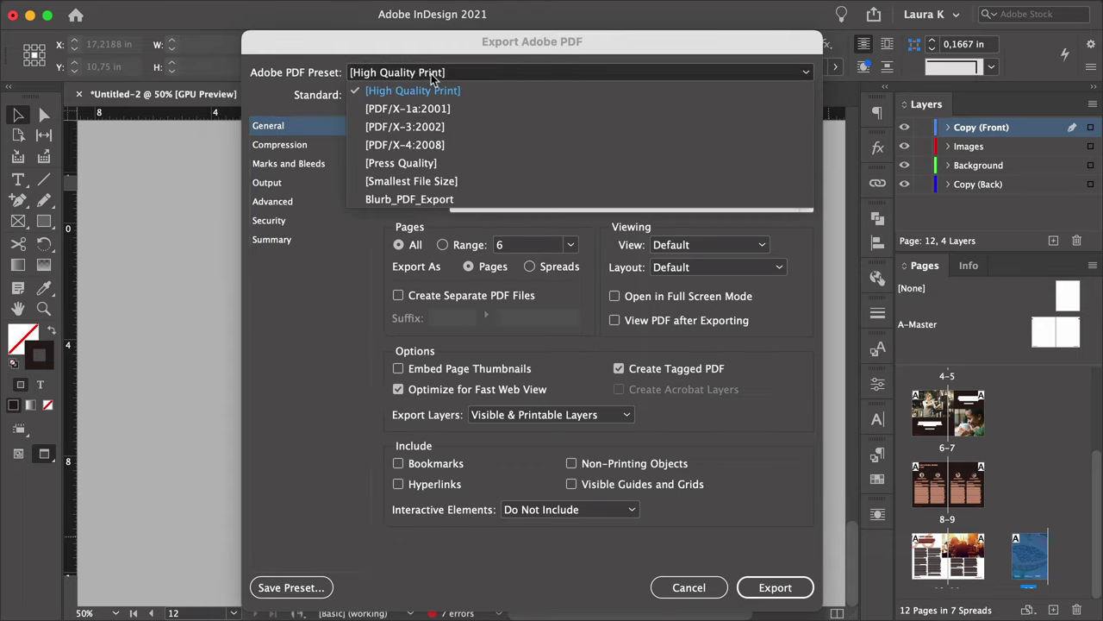
left_click(423, 162)
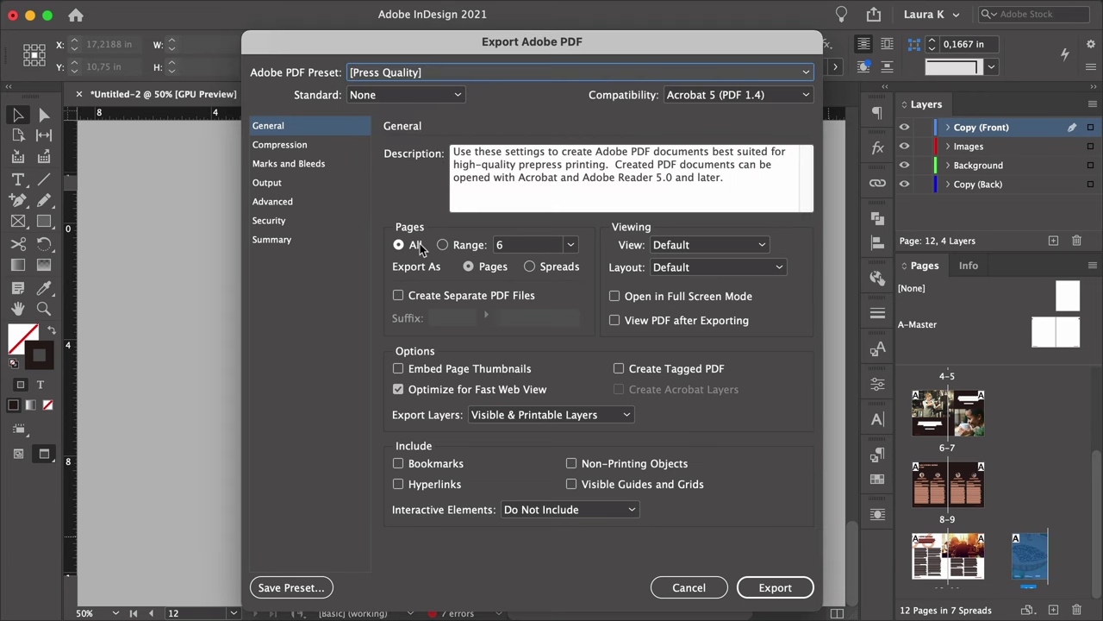
left_click(483, 269)
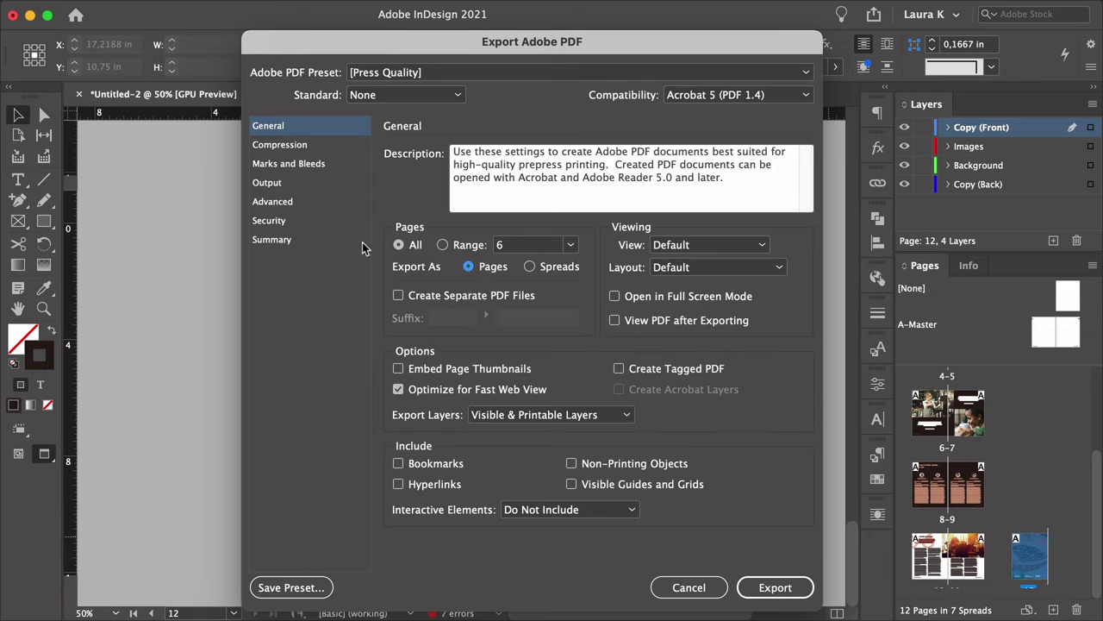
Turn on all printer's marks and the document's bleed settings, then export the PDF.
left_click(294, 164)
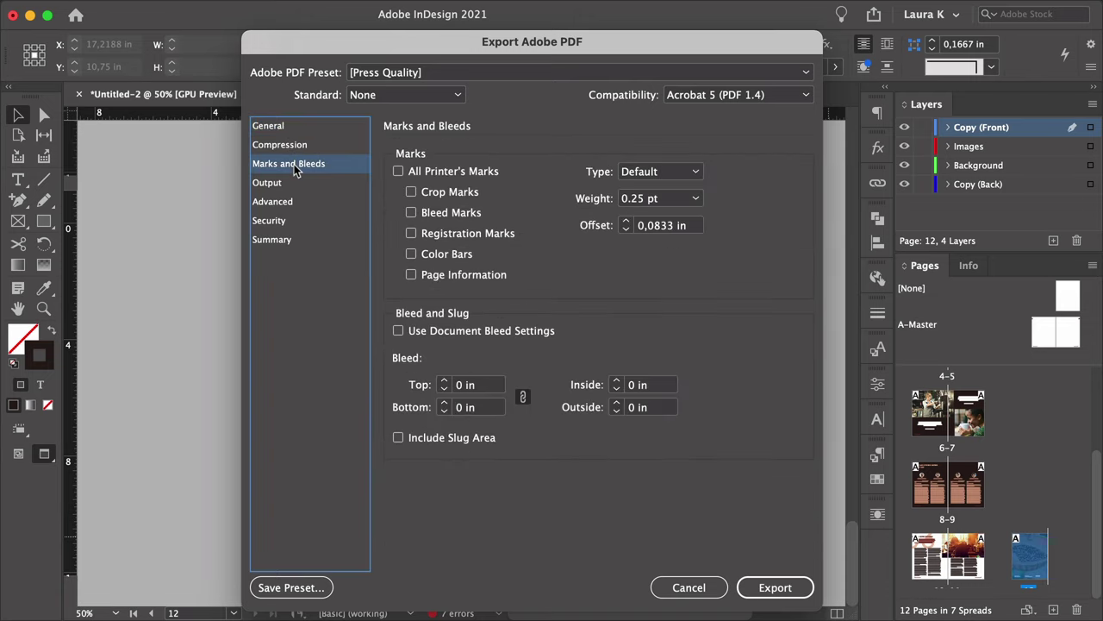
left_click(398, 171)
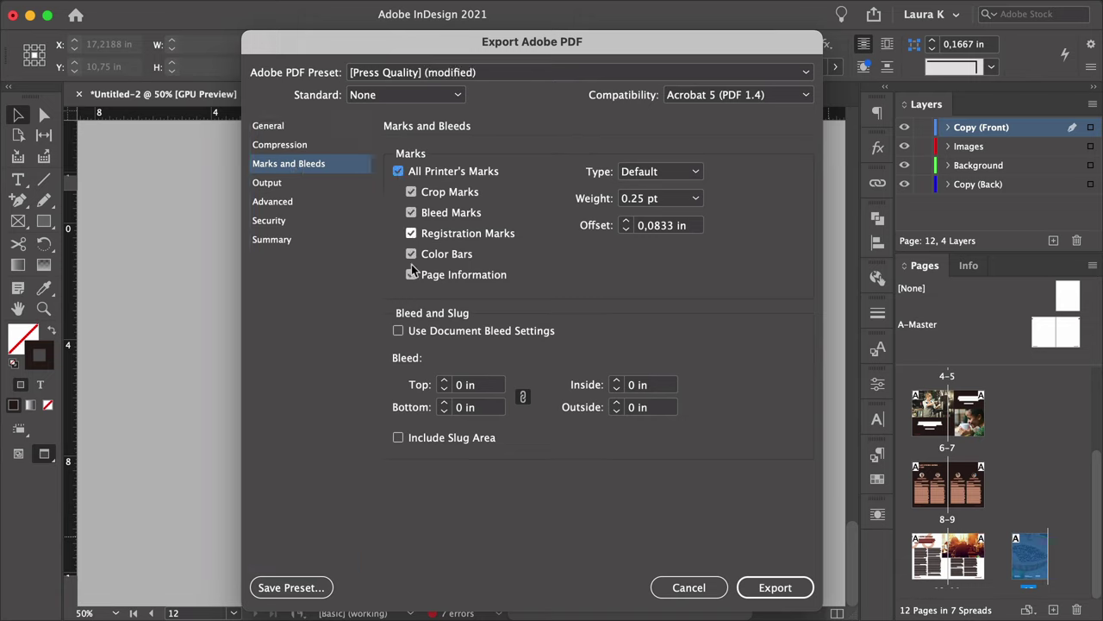
left_click(398, 333)
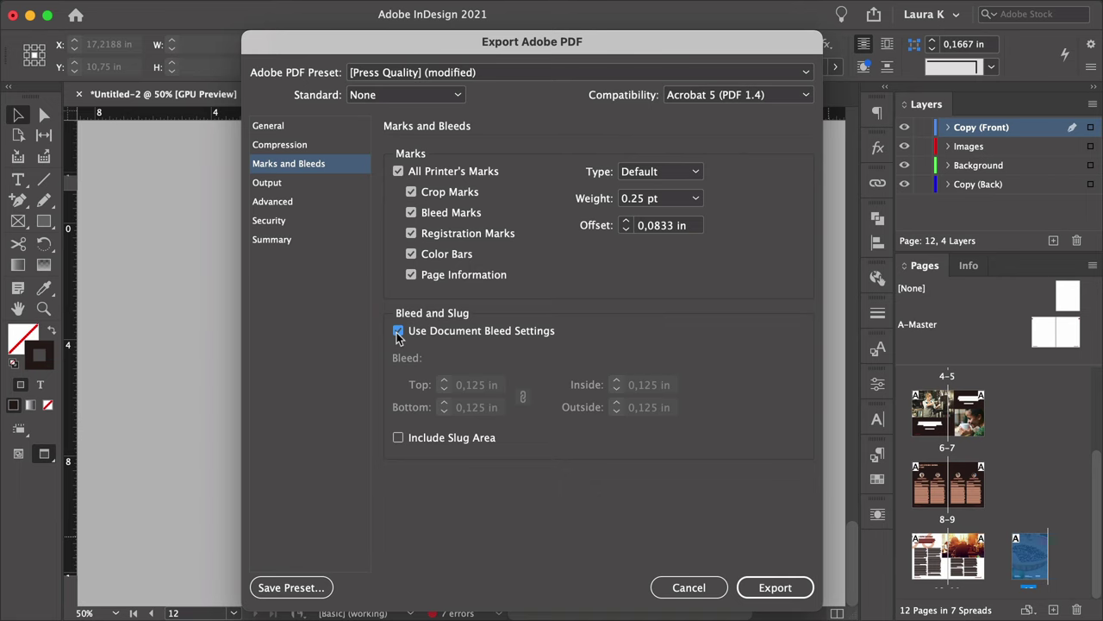
left_click(775, 587)
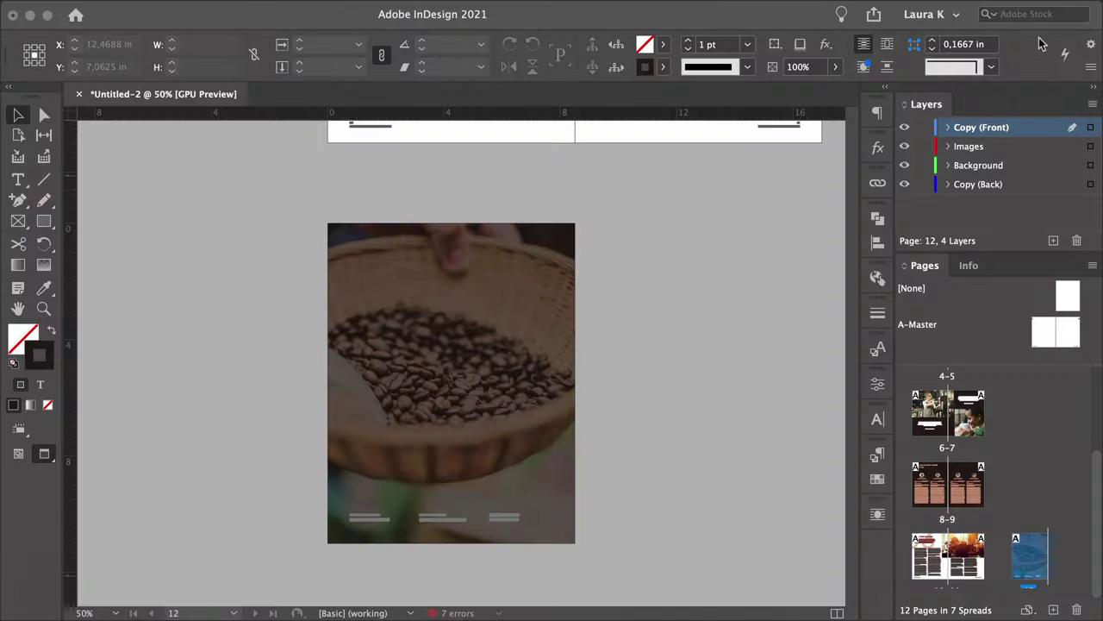
Quick Look Booklet.pdf in the How to Make a Booklet in InDesign folder, showing its second page.
key("ctrl+Right")
double_click(1037, 37)
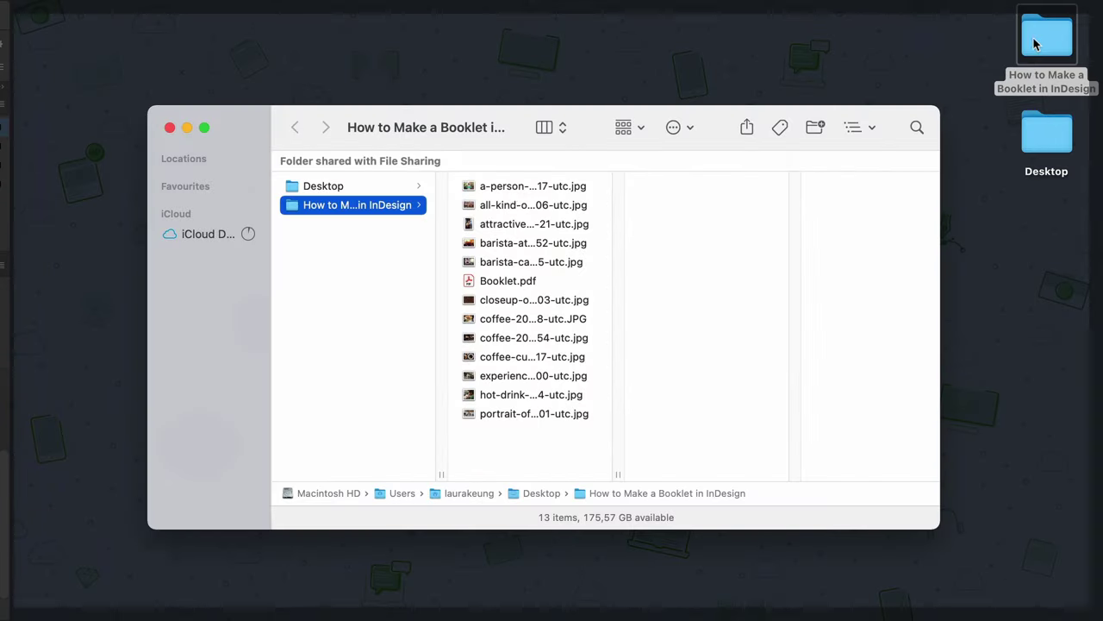
left_click(495, 275)
key("space")
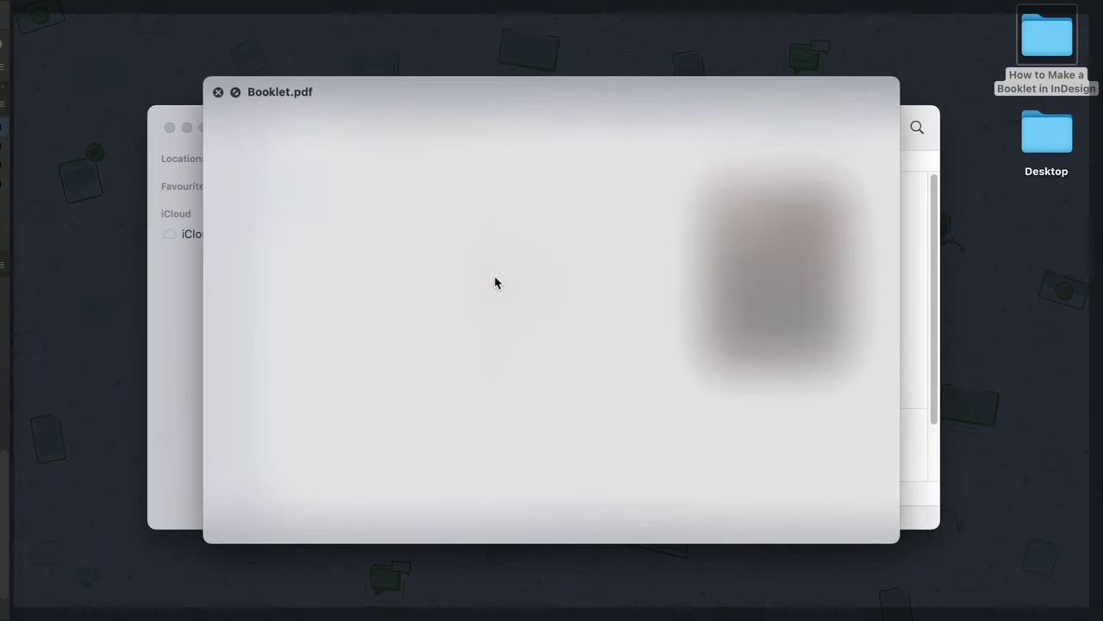
scroll(810, 166, "down", 2)
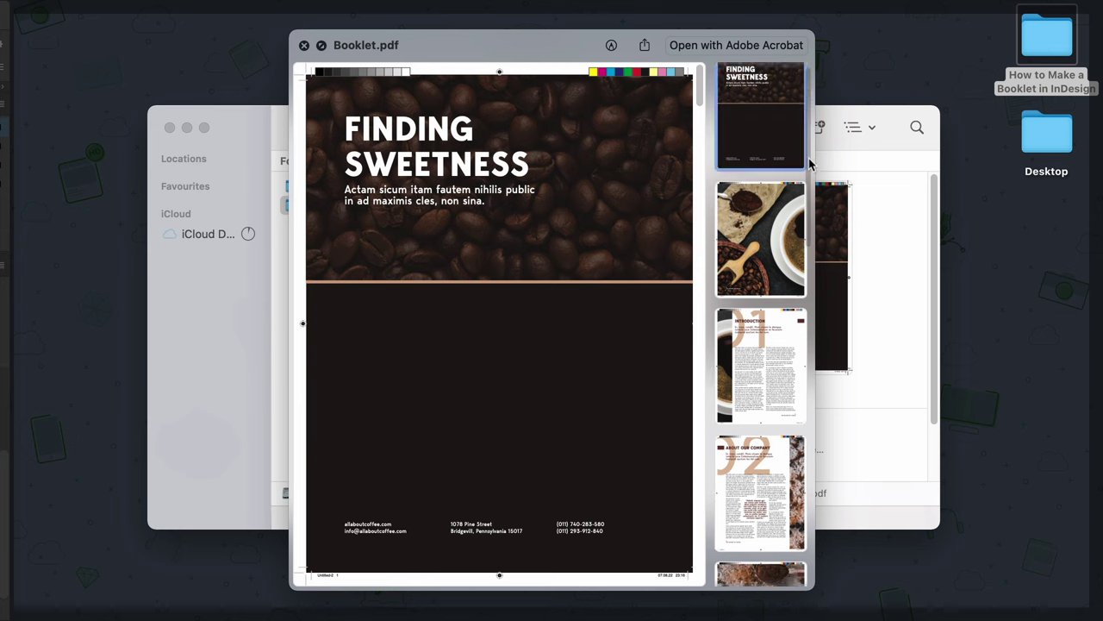
left_click(788, 189)
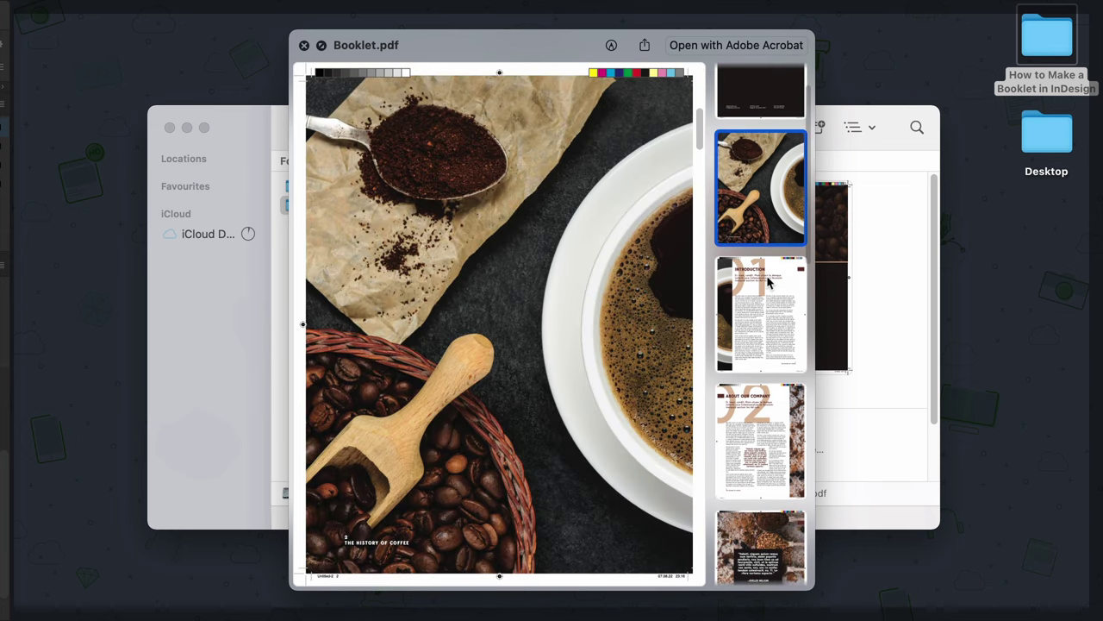